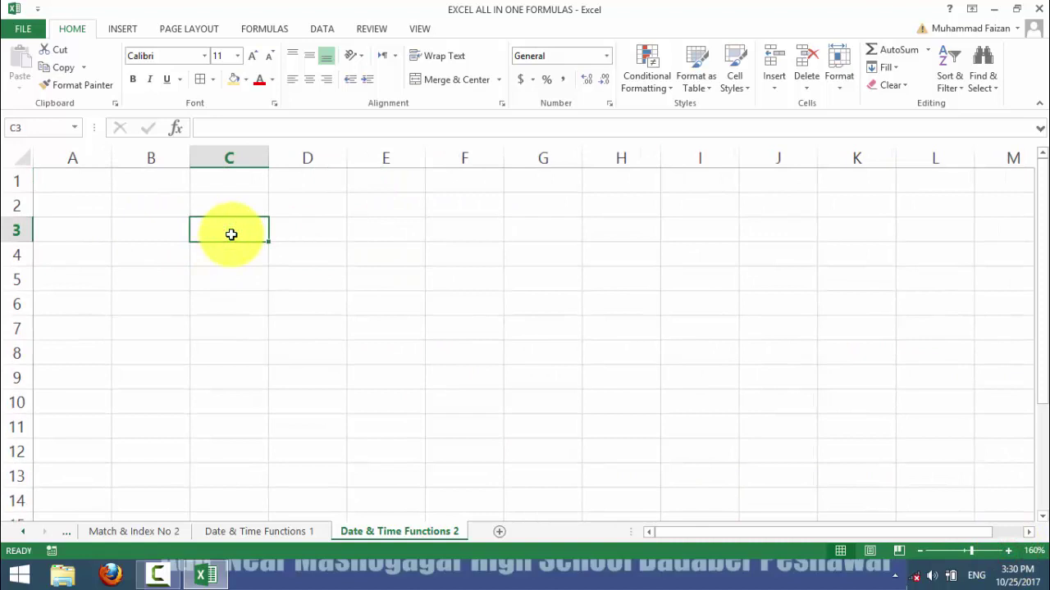
Step: Enter the labels Date, Time and Days360 in cells C3 to C5
{"action": "type", "text": "Date"}
{"action": "key", "text": "Return"}
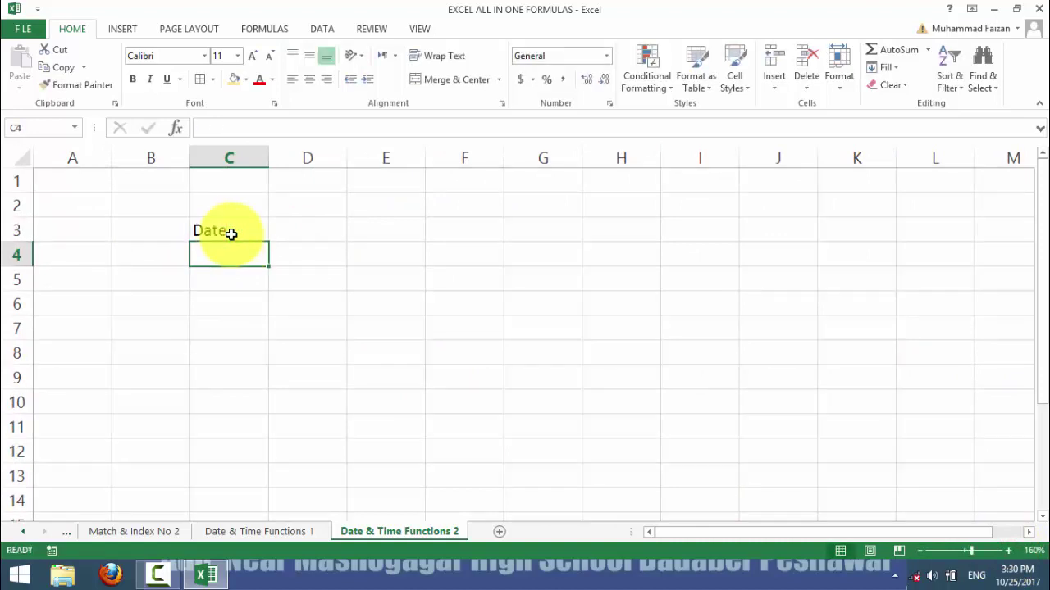
{"action": "type", "text": "Time"}
{"action": "key", "text": "Return"}
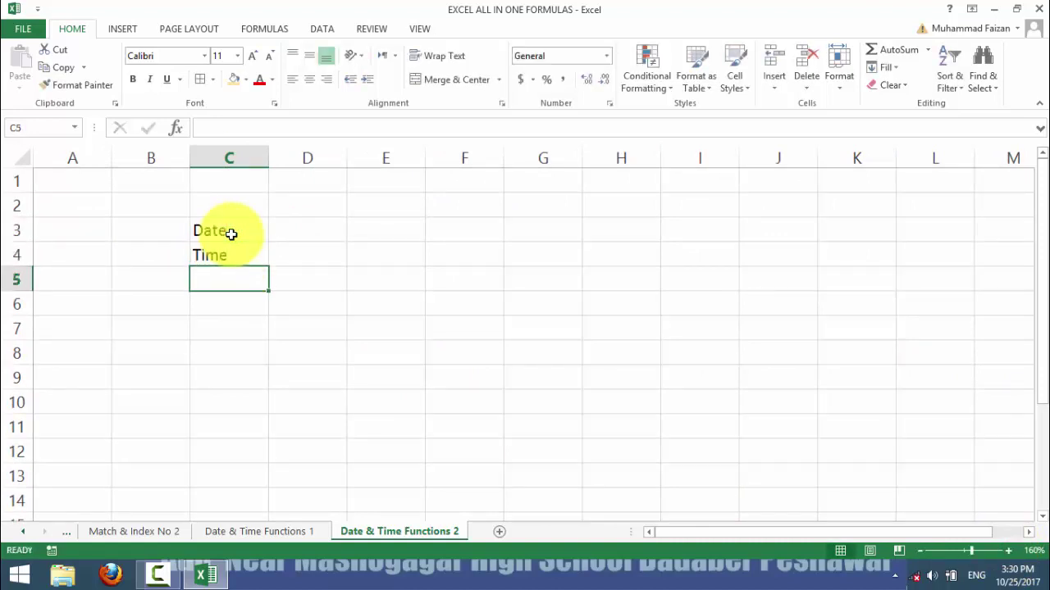
{"action": "type", "text": "Dya"}
{"action": "key", "text": "BackSpace"}
{"action": "key", "text": "BackSpace"}
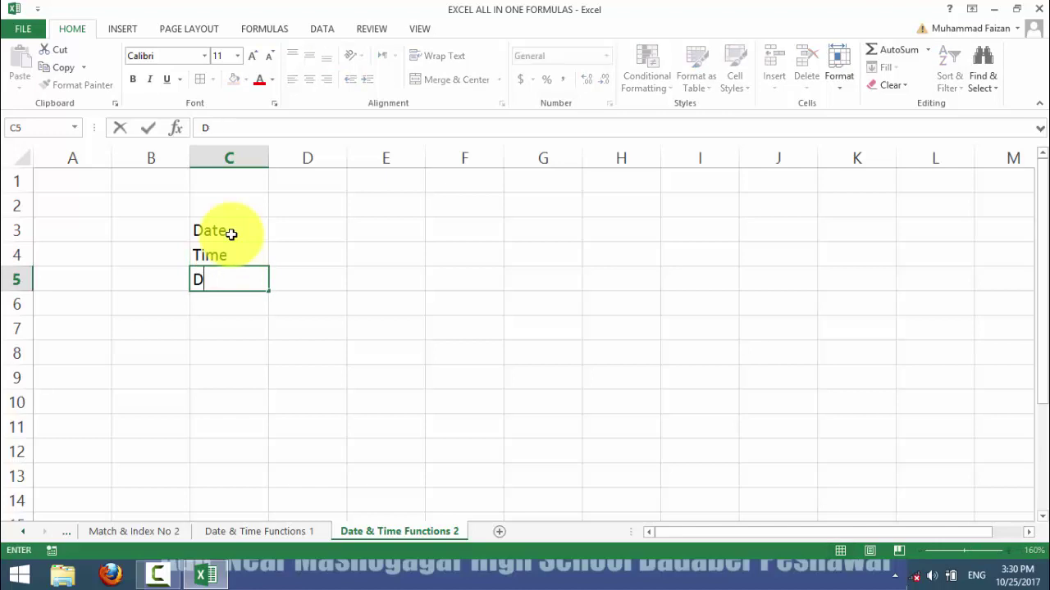
{"action": "type", "text": "ays360"}
{"action": "key", "text": "Return"}
Step: Add borders to all cells in C3:D5, and make the labels in C3:C5 bold with a light gold fill
{"action": "left_click_drag", "start_coordinate": [223, 233], "coordinate": [335, 279]}
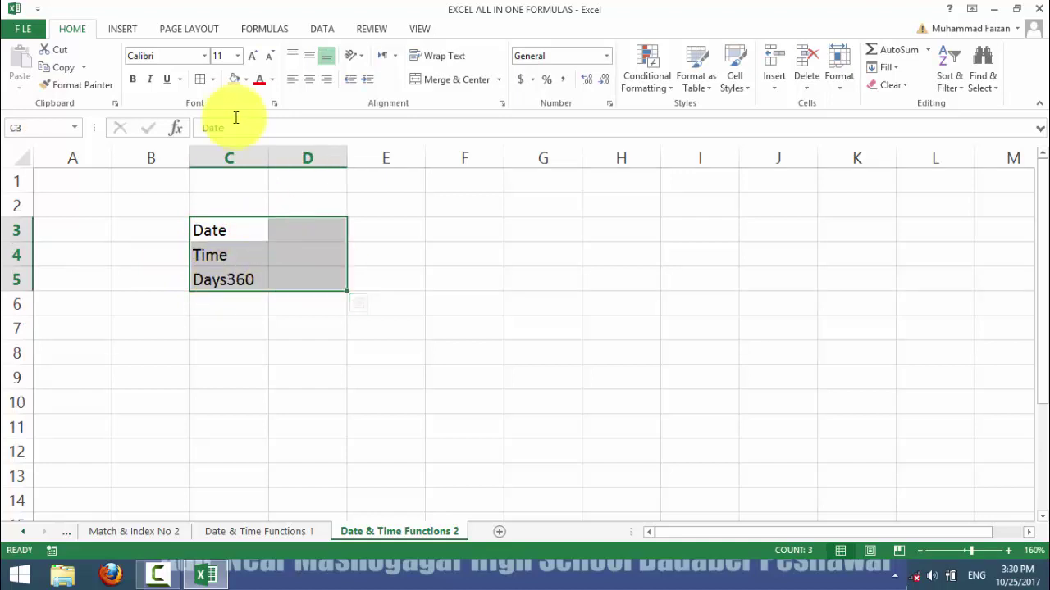
{"action": "left_click", "coordinate": [202, 79]}
{"action": "left_click_drag", "start_coordinate": [224, 236], "coordinate": [223, 279]}
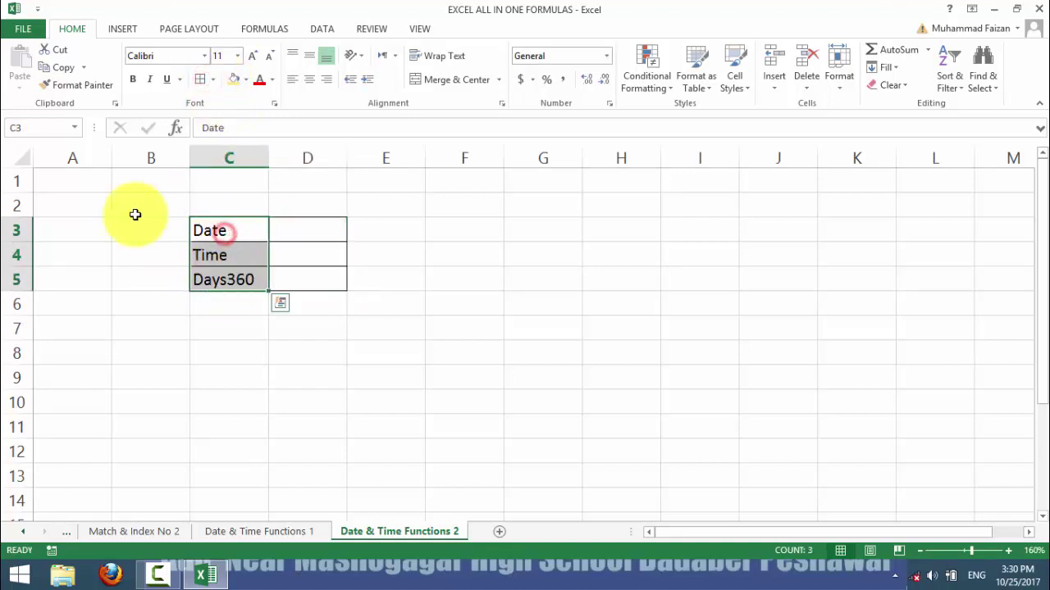
{"action": "left_click", "coordinate": [132, 78]}
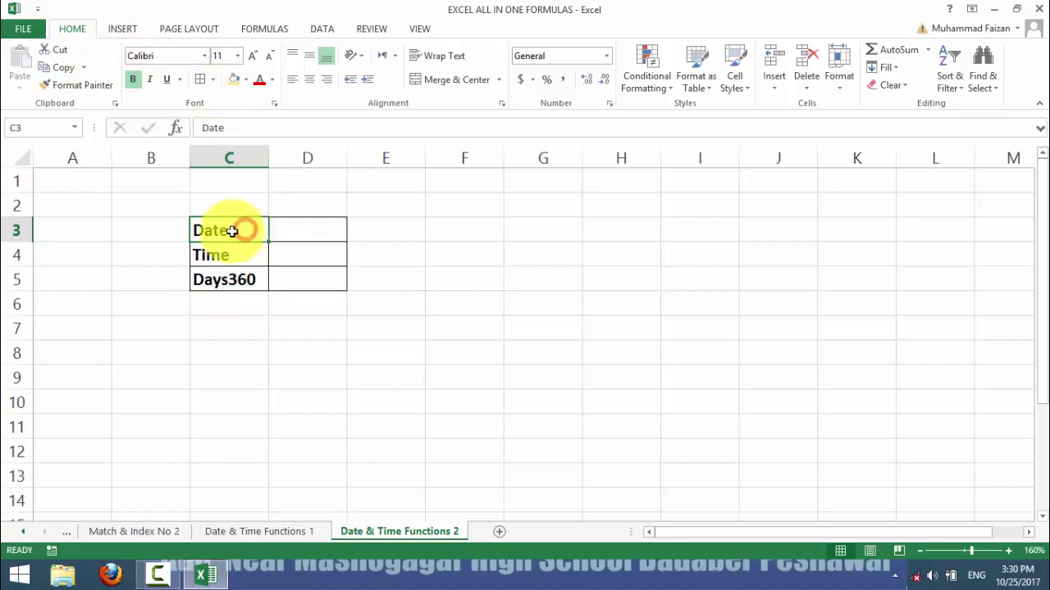
{"action": "left_click_drag", "start_coordinate": [232, 236], "coordinate": [229, 277]}
{"action": "left_click", "coordinate": [234, 80]}
{"action": "left_click", "coordinate": [241, 326]}
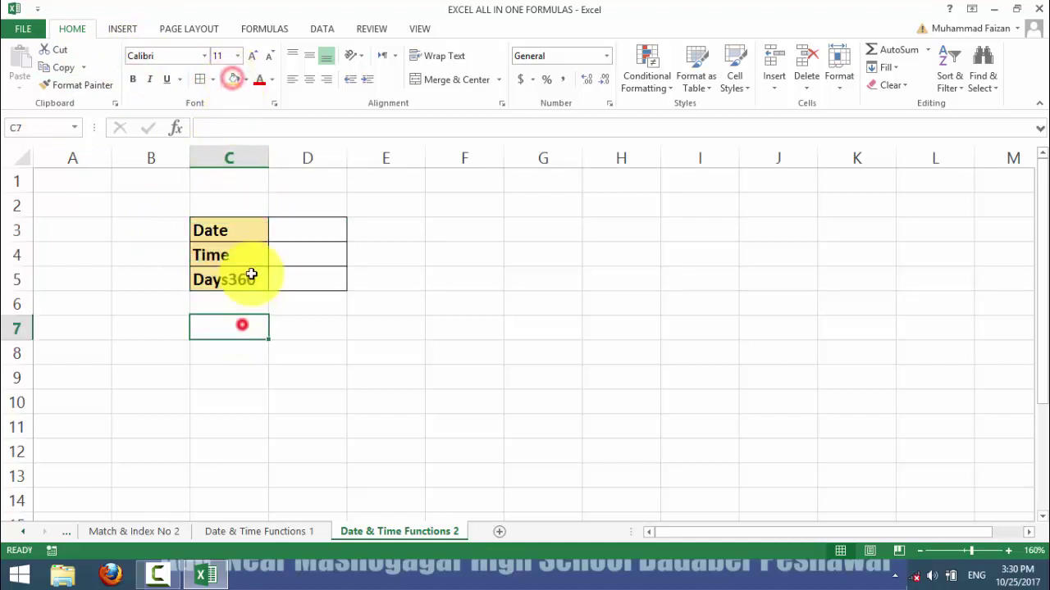
{"action": "left_click", "coordinate": [235, 257]}
Step: Enter =DATE(2017,10,25) in cell D3 beside the Date label and compare it with the system calendar
{"action": "left_click", "coordinate": [303, 239]}
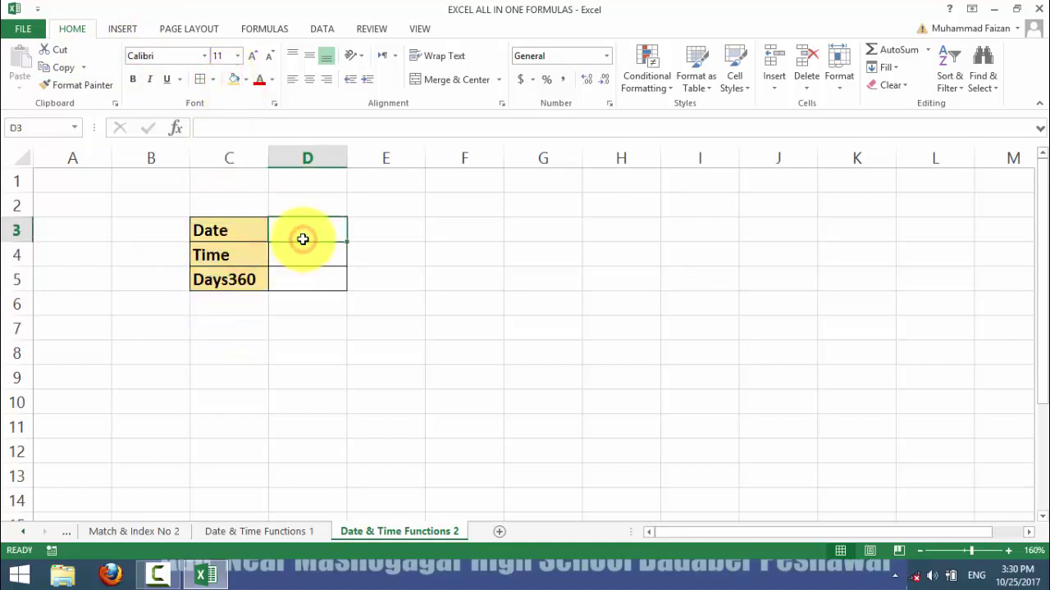
{"action": "type", "text": "=date"}
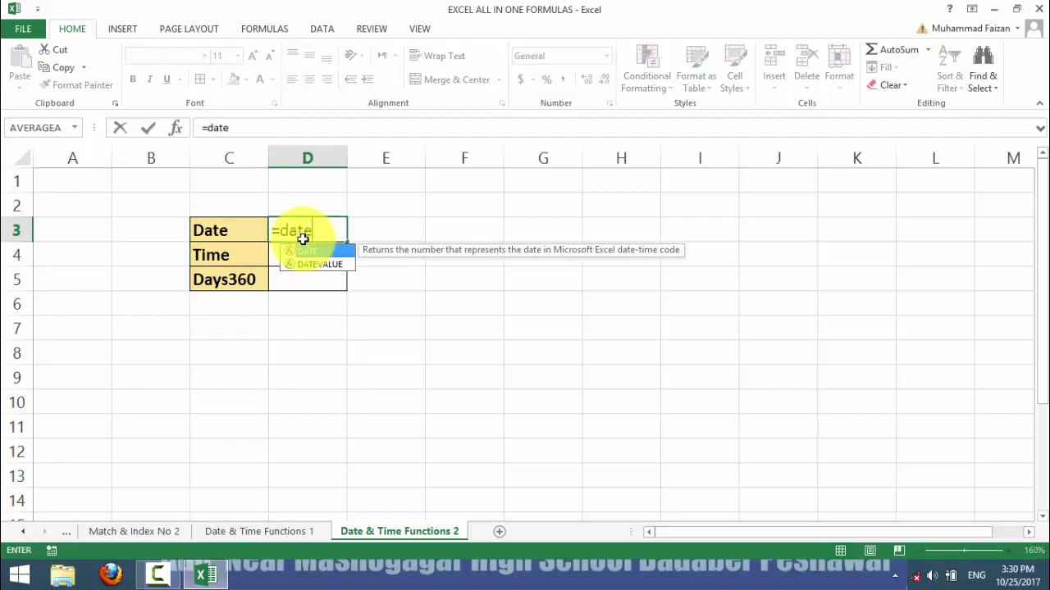
{"action": "key", "text": "Tab"}
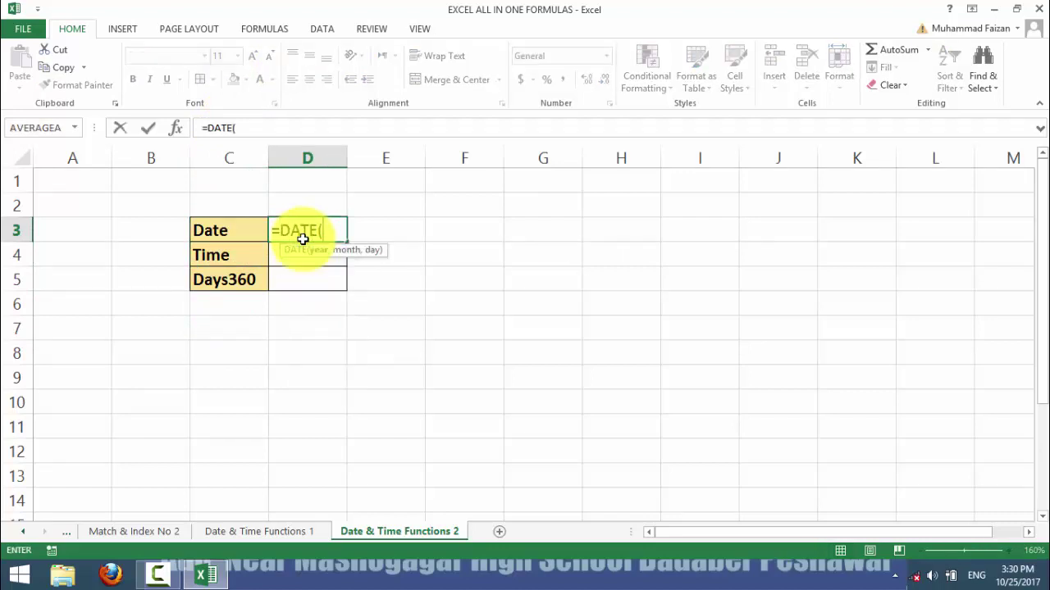
{"action": "type", "text": "2017,"}
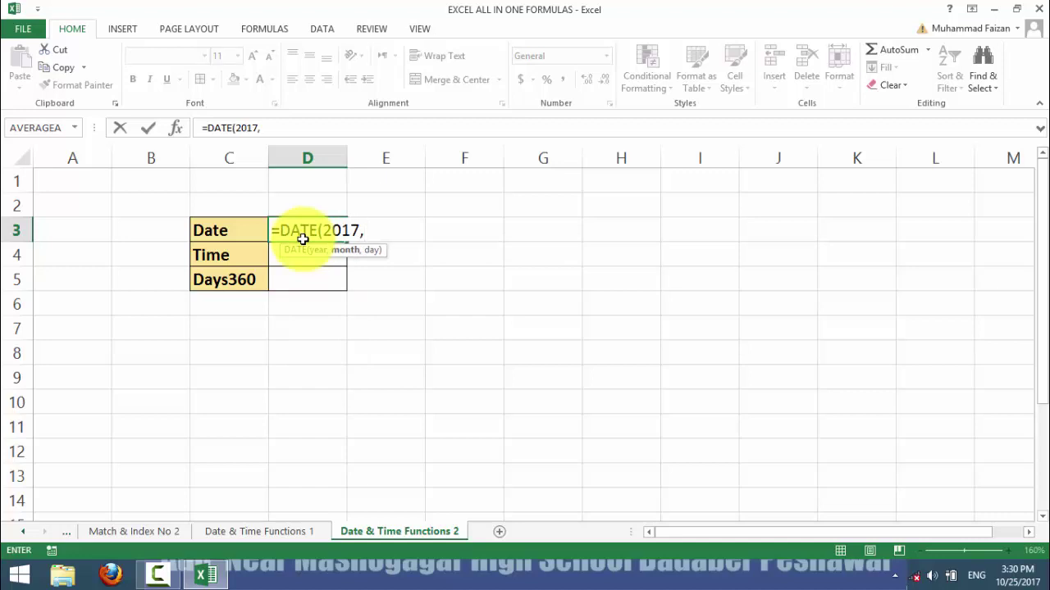
{"action": "type", "text": "10,25"}
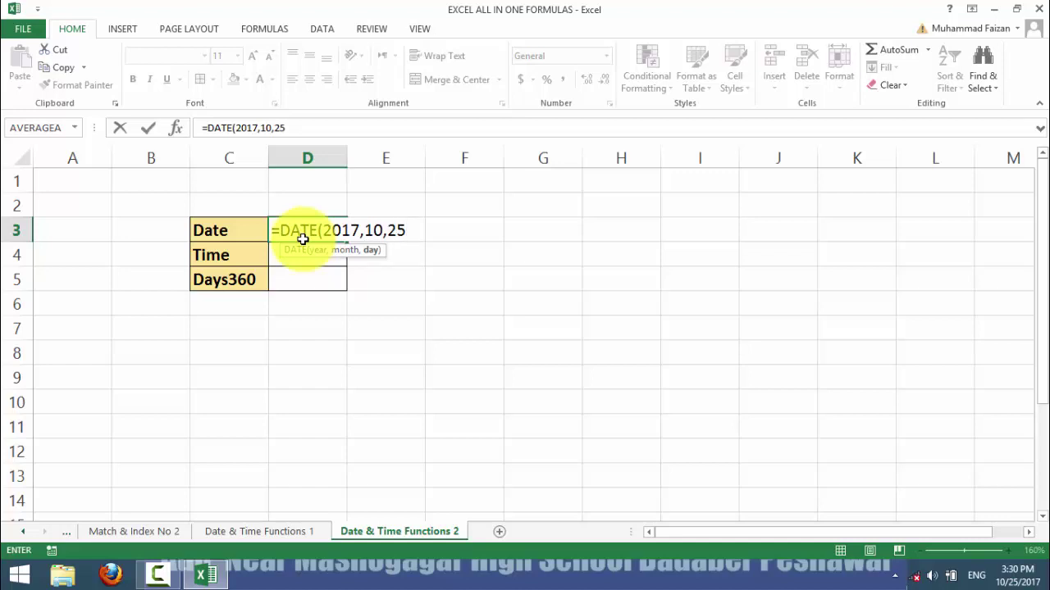
{"action": "type", "text": ")"}
{"action": "key", "text": "Return"}
{"action": "left_click", "coordinate": [303, 235]}
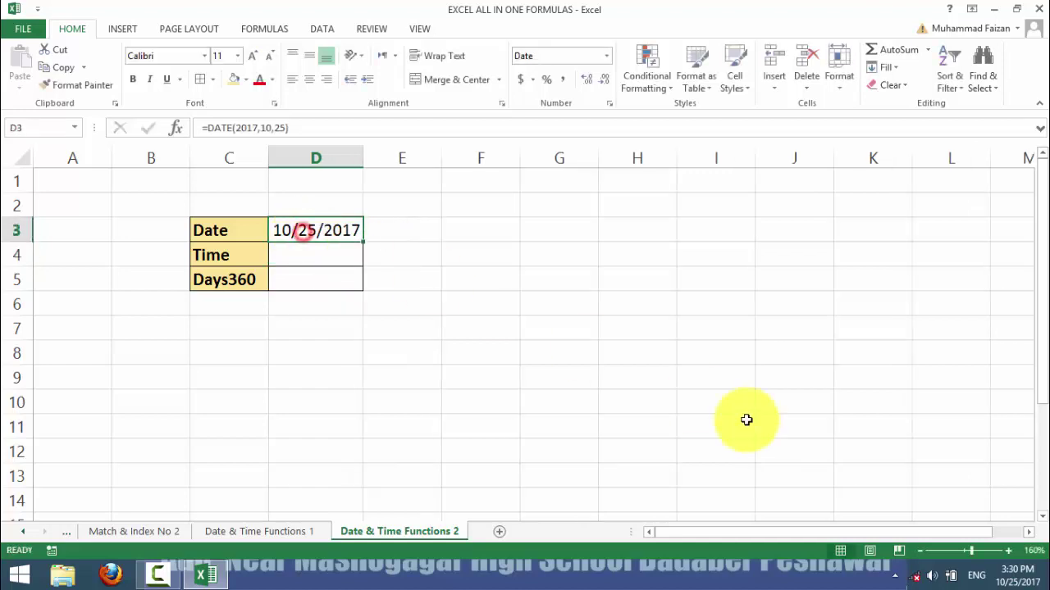
{"action": "left_click", "coordinate": [1009, 579]}
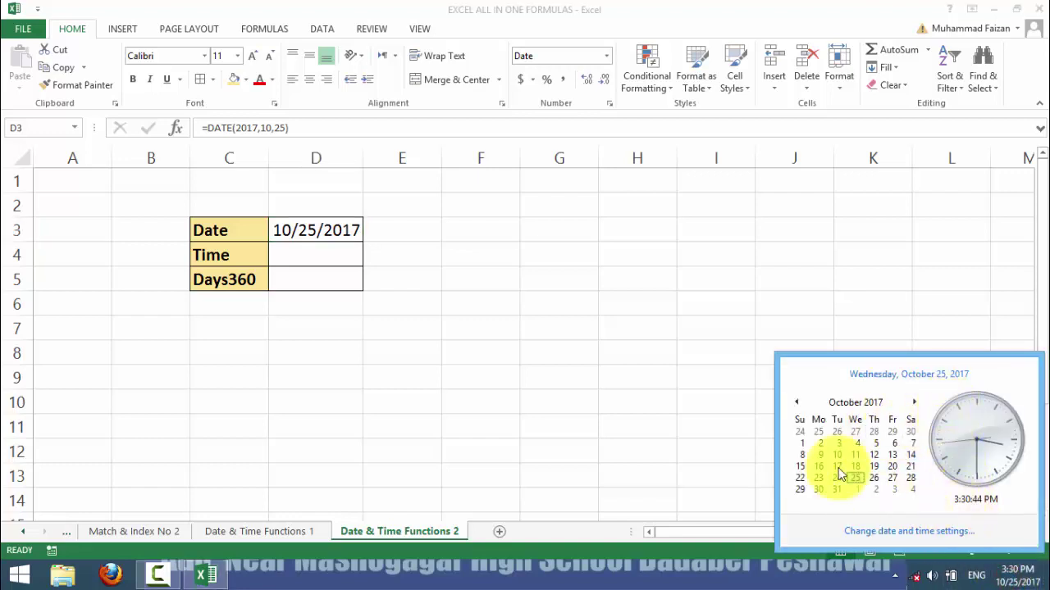
{"action": "left_click", "coordinate": [581, 241]}
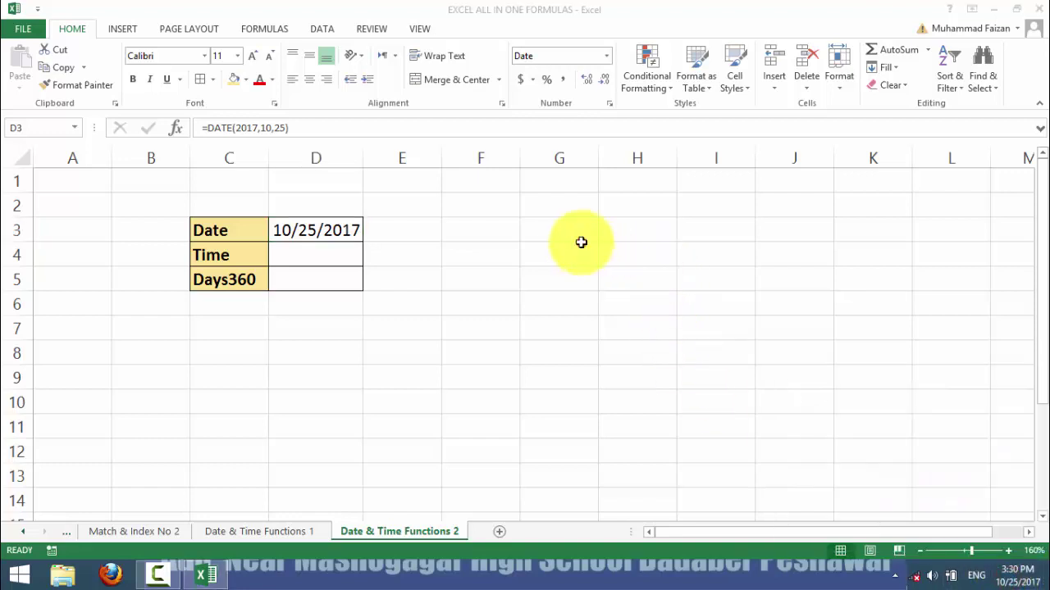
Step: Enter =TIME(3,30,45) in cell D4 beside the Time label
{"action": "left_click", "coordinate": [335, 260]}
{"action": "type", "text": "=ti"}
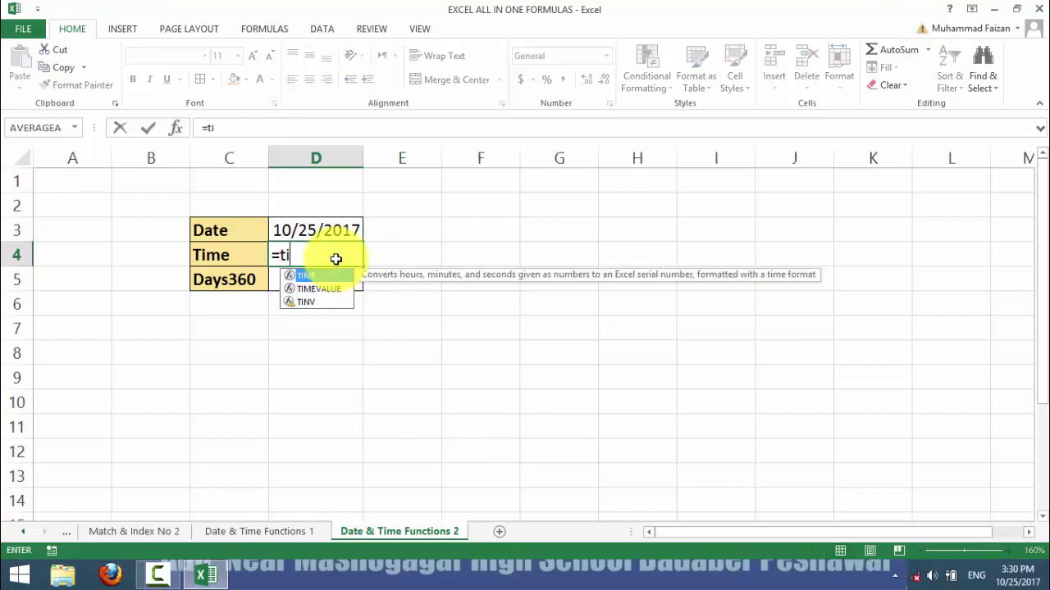
{"action": "key", "text": "Tab"}
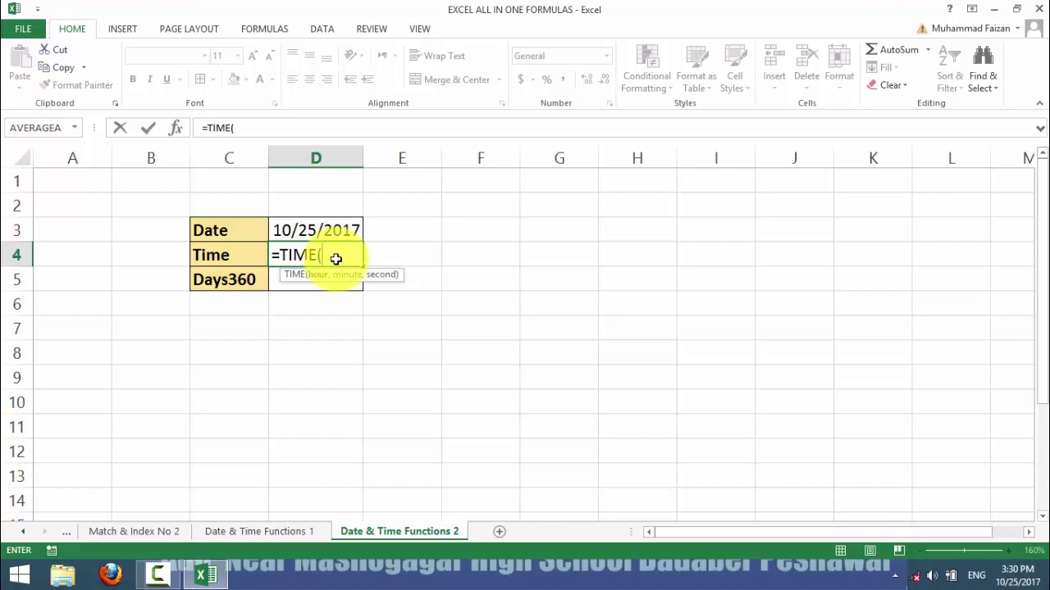
{"action": "type", "text": "3,30,"}
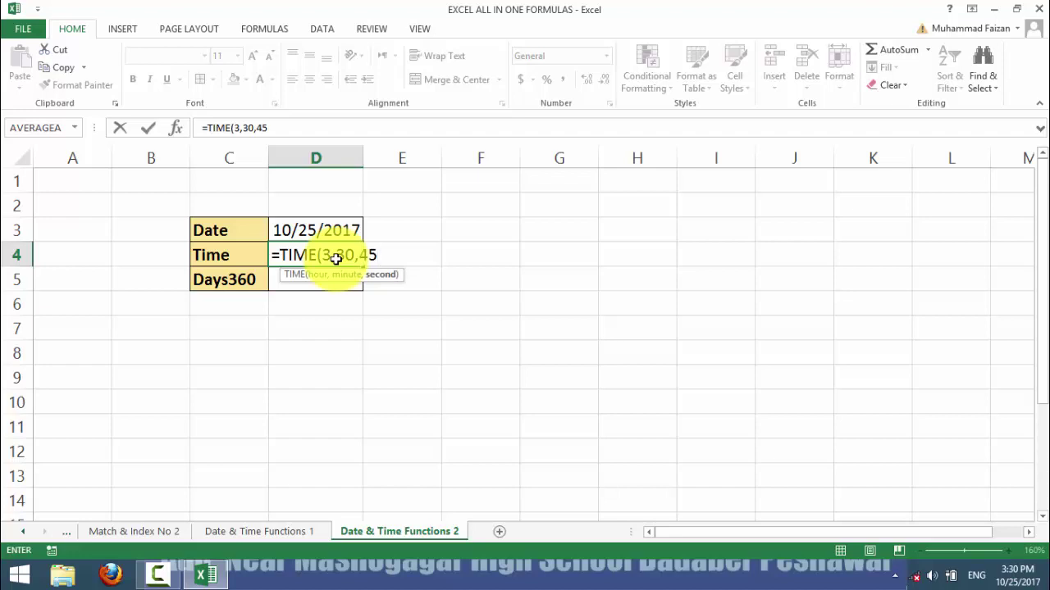
{"action": "type", "text": "45"}
{"action": "key", "text": "Return"}
{"action": "left_click", "coordinate": [336, 258]}
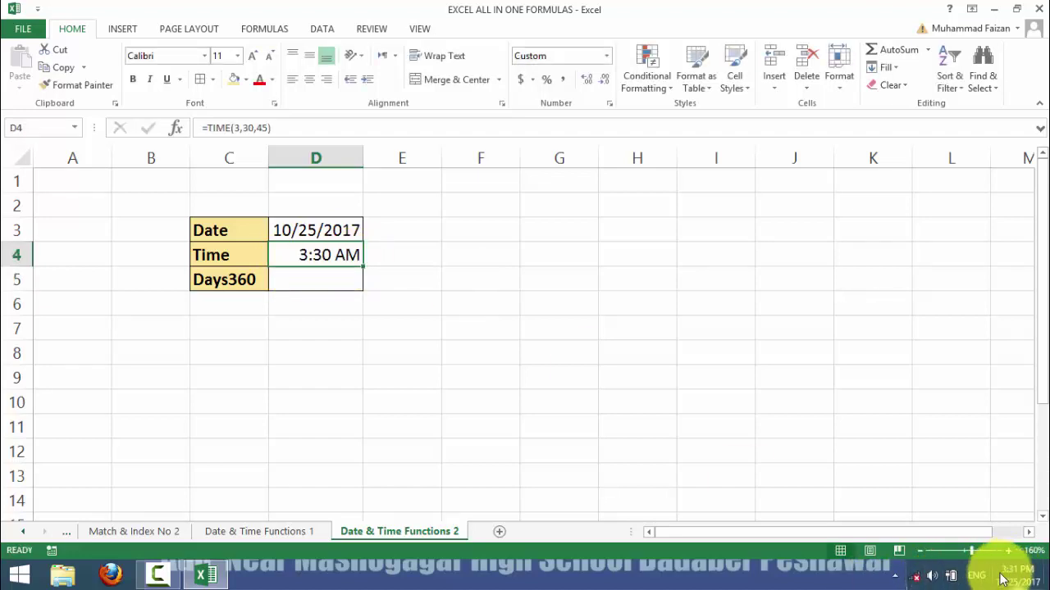
{"action": "left_click", "coordinate": [332, 280]}
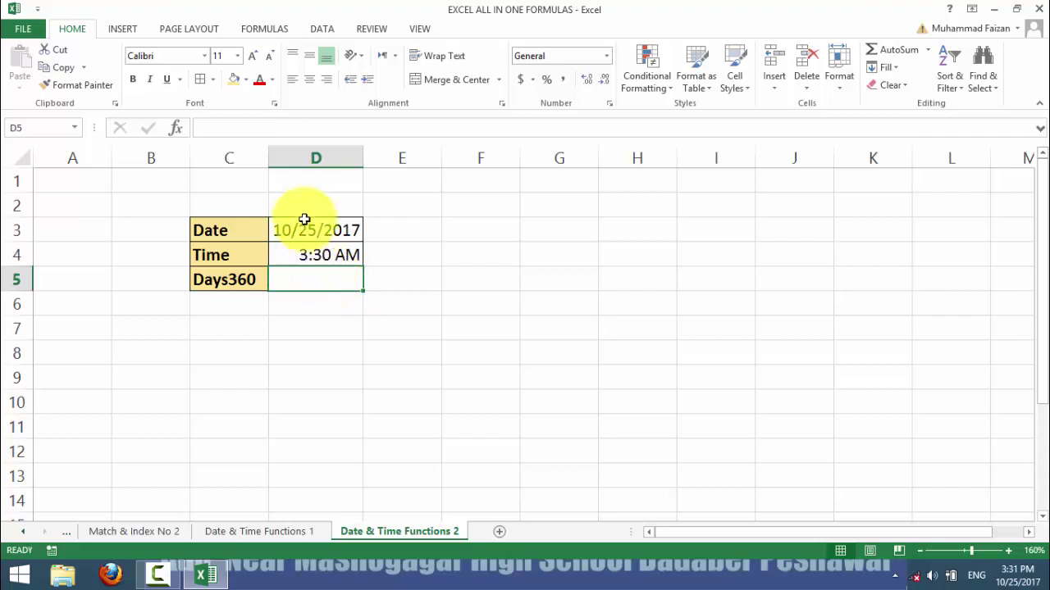
{"action": "left_click_drag", "start_coordinate": [303, 220], "coordinate": [345, 262]}
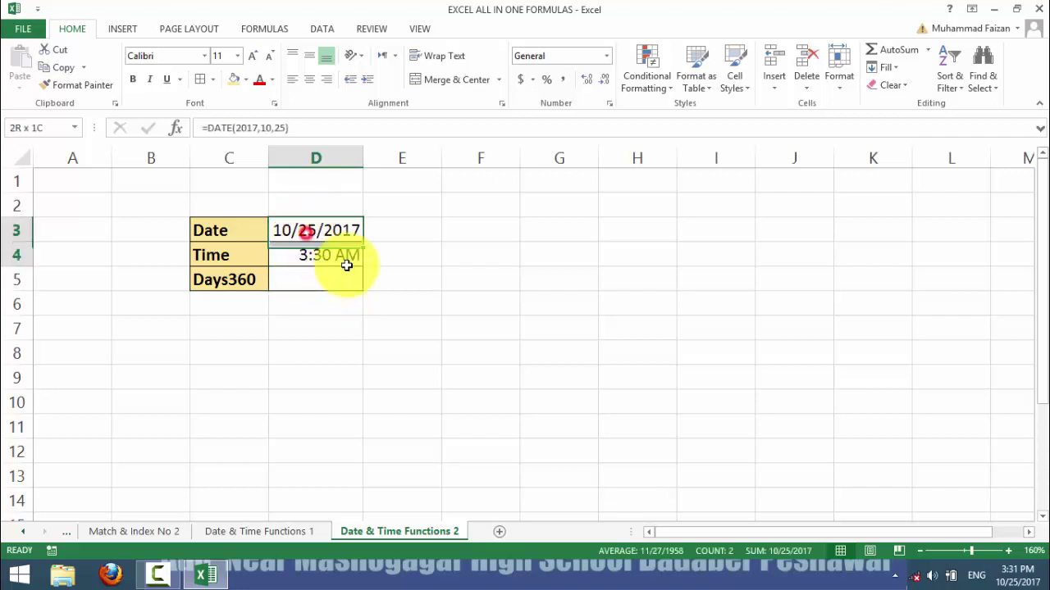
{"action": "left_click", "coordinate": [447, 279]}
{"action": "left_click", "coordinate": [570, 372]}
{"action": "scroll", "coordinate": [319, 365], "scroll_direction": "down", "scroll_amount": 2}
{"action": "scroll", "coordinate": [319, 365], "scroll_direction": "up", "scroll_amount": 2}
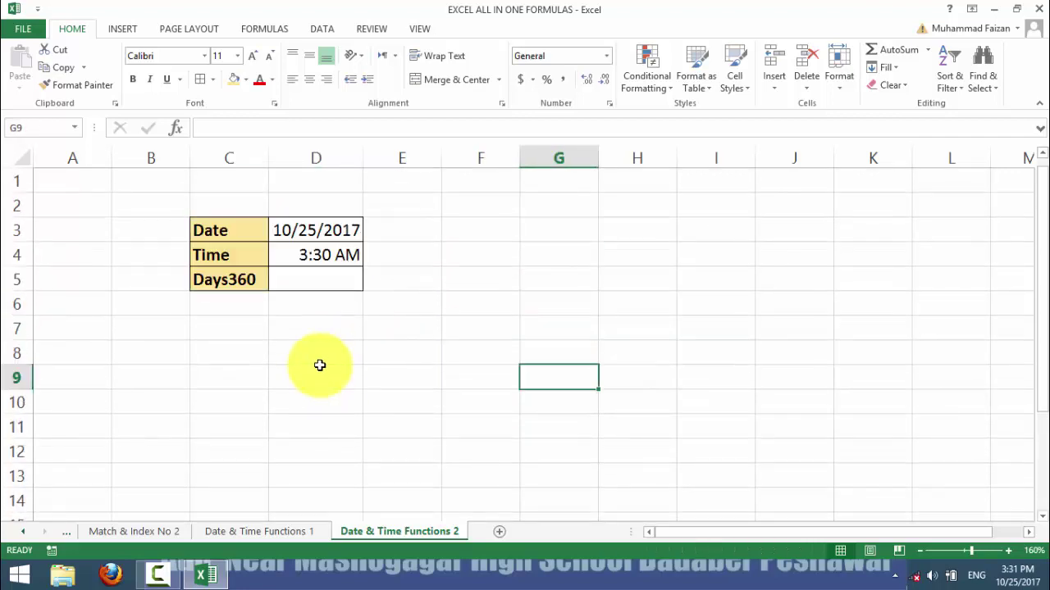
Step: Enter the column headings Timing in G3 and Status in H3
{"action": "left_click", "coordinate": [1025, 532]}
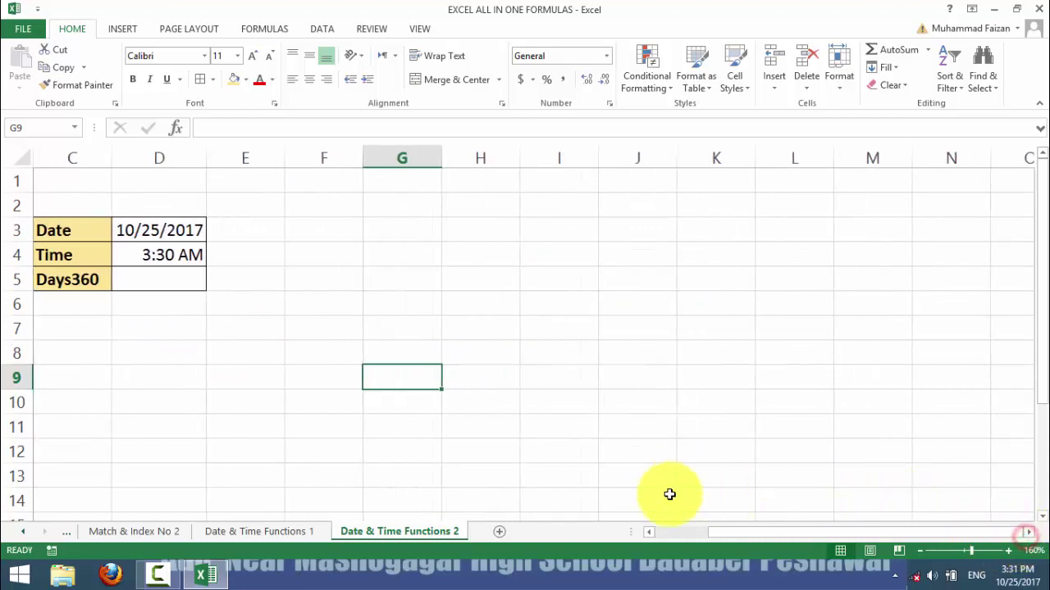
{"action": "left_click_drag", "start_coordinate": [914, 534], "coordinate": [904, 530]}
{"action": "left_click", "coordinate": [483, 226]}
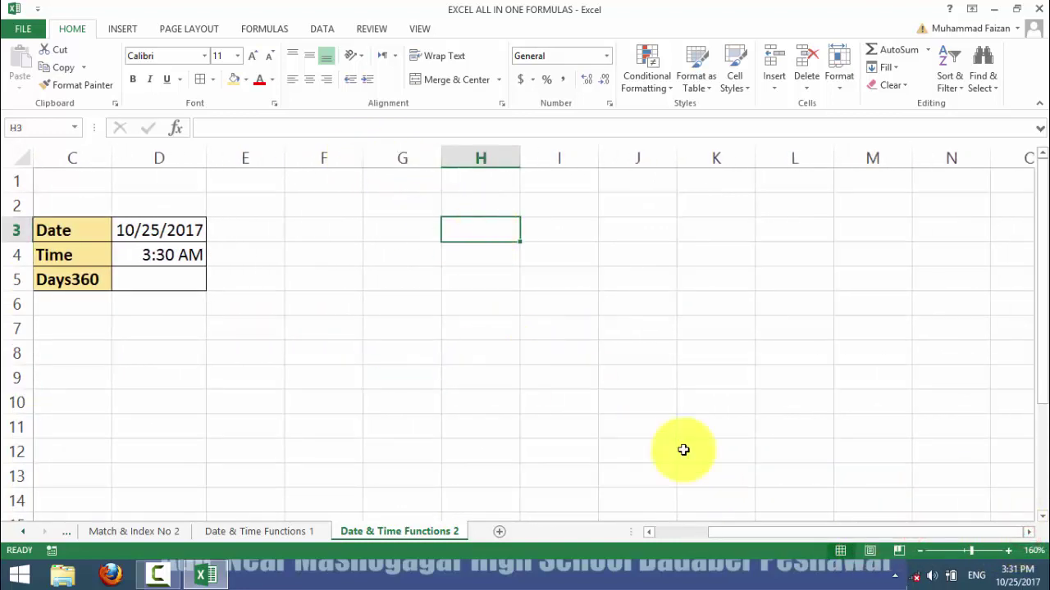
{"action": "key", "text": "Left"}
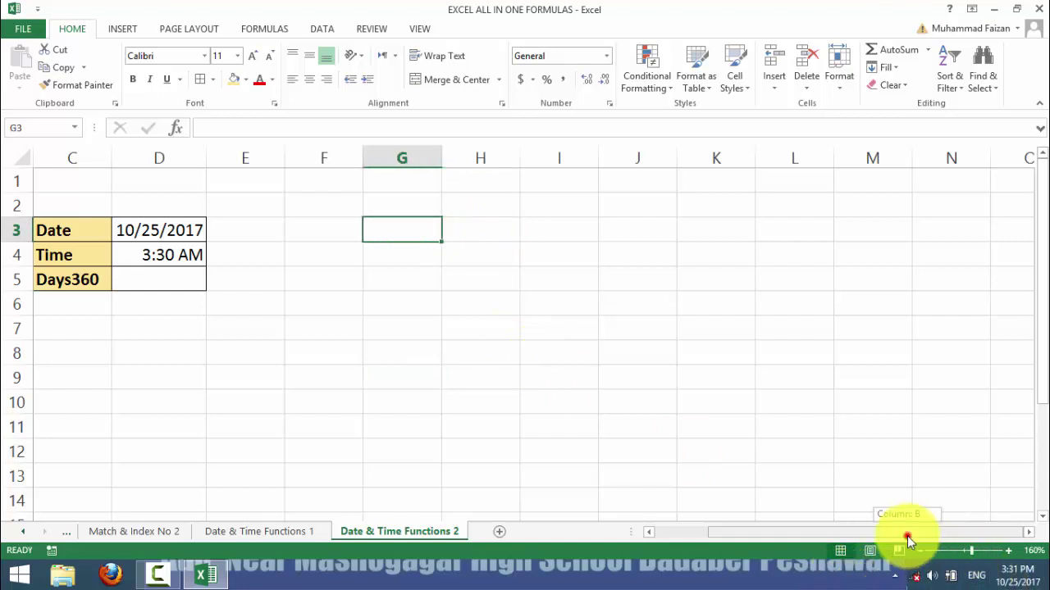
{"action": "left_click_drag", "start_coordinate": [910, 534], "coordinate": [891, 536]}
{"action": "type", "text": "Timing"}
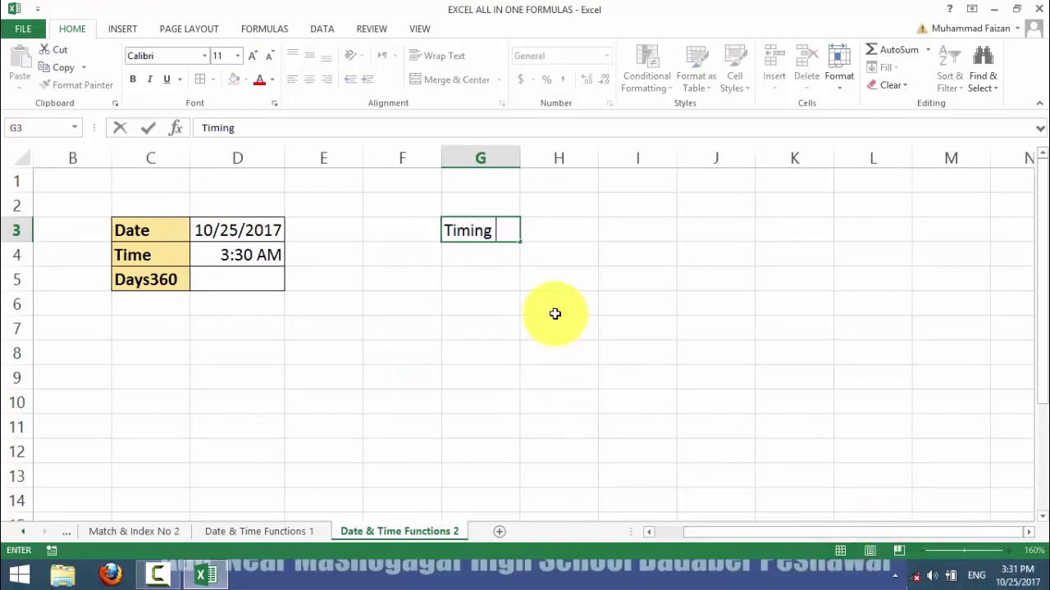
{"action": "key", "text": "Tab"}
{"action": "type", "text": "St"}
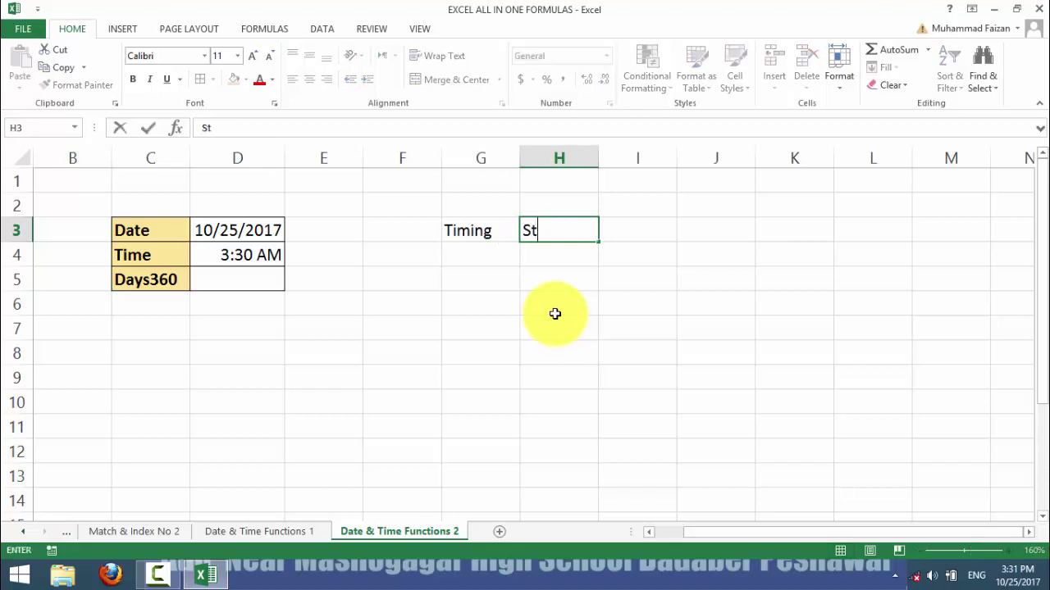
{"action": "type", "text": "atus"}
{"action": "key", "text": "Return"}
Step: Add borders to all cells in G3:H14, and make the two headings centred and bold with a light gold fill
{"action": "left_click_drag", "start_coordinate": [492, 231], "coordinate": [530, 497]}
{"action": "left_click", "coordinate": [196, 81]}
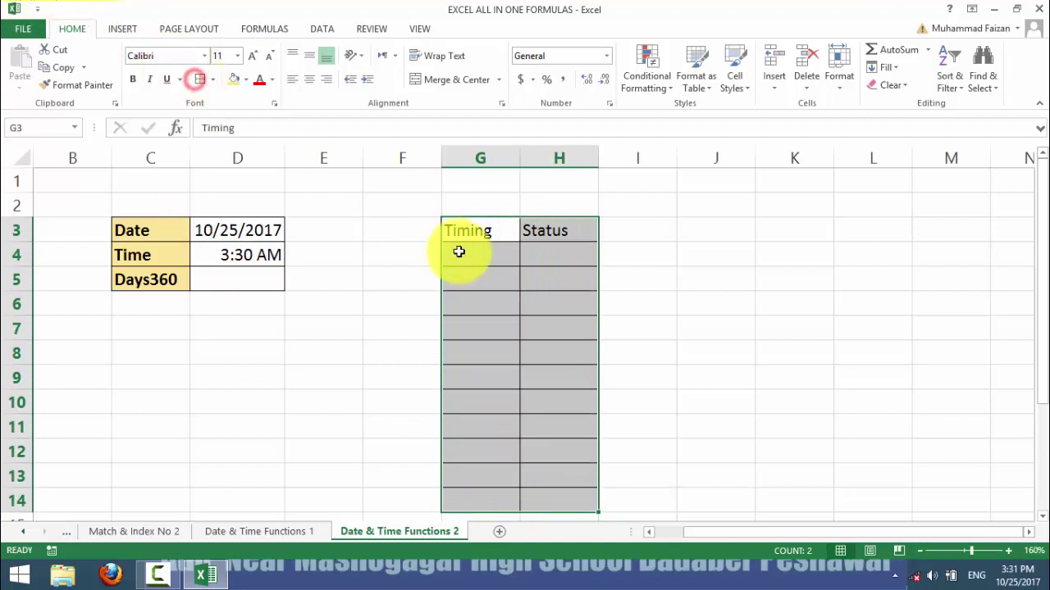
{"action": "left_click_drag", "start_coordinate": [481, 230], "coordinate": [534, 228]}
{"action": "left_click", "coordinate": [314, 80]}
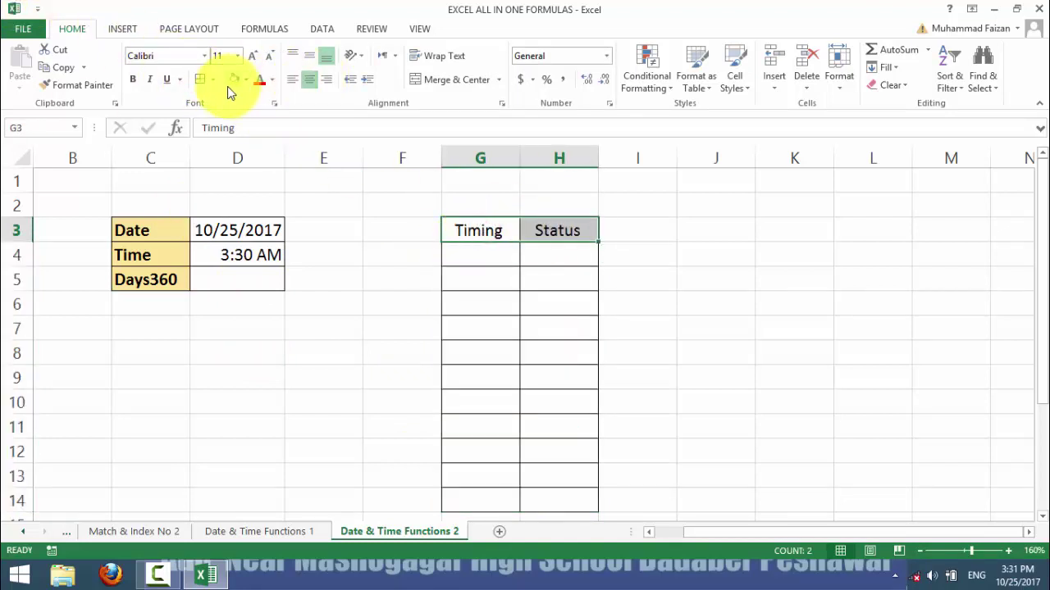
{"action": "left_click", "coordinate": [233, 80]}
{"action": "left_click", "coordinate": [132, 79]}
{"action": "left_click", "coordinate": [487, 327]}
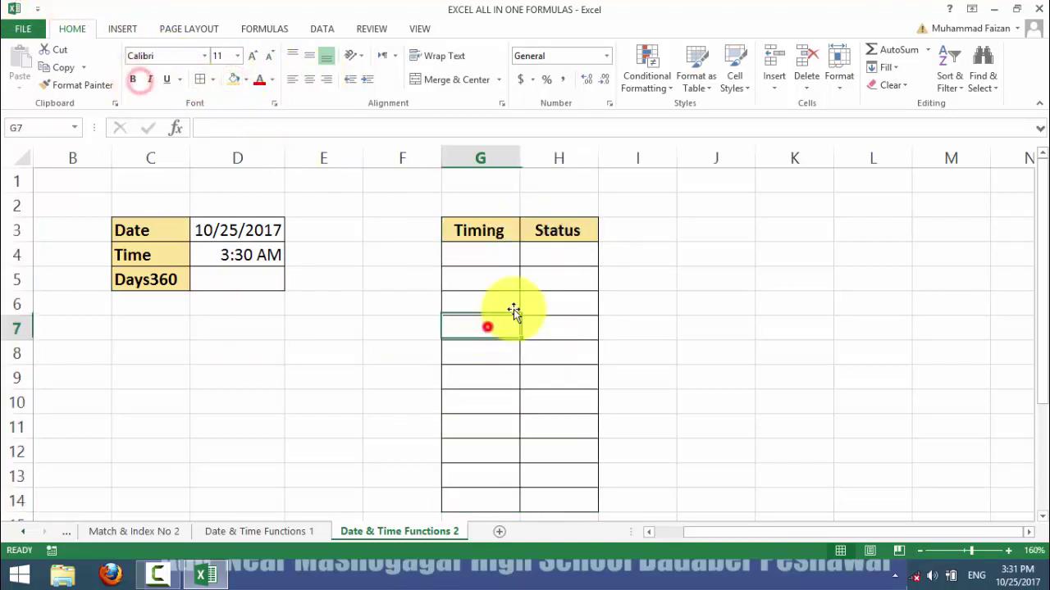
{"action": "left_click", "coordinate": [484, 261]}
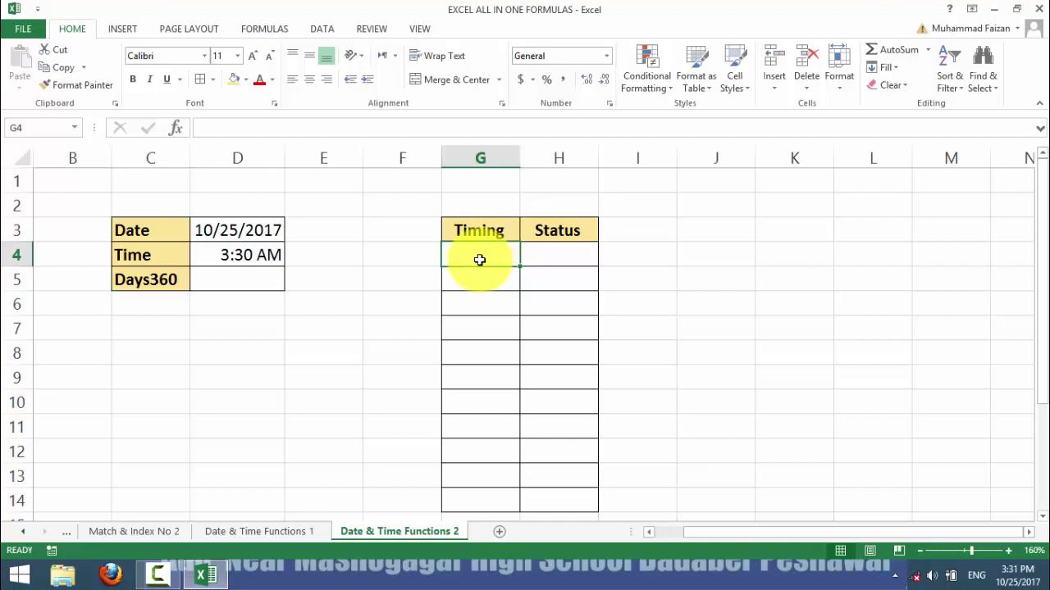
{"action": "left_click", "coordinate": [479, 260]}
{"action": "left_click_drag", "start_coordinate": [480, 263], "coordinate": [481, 380]}
{"action": "left_click", "coordinate": [481, 364]}
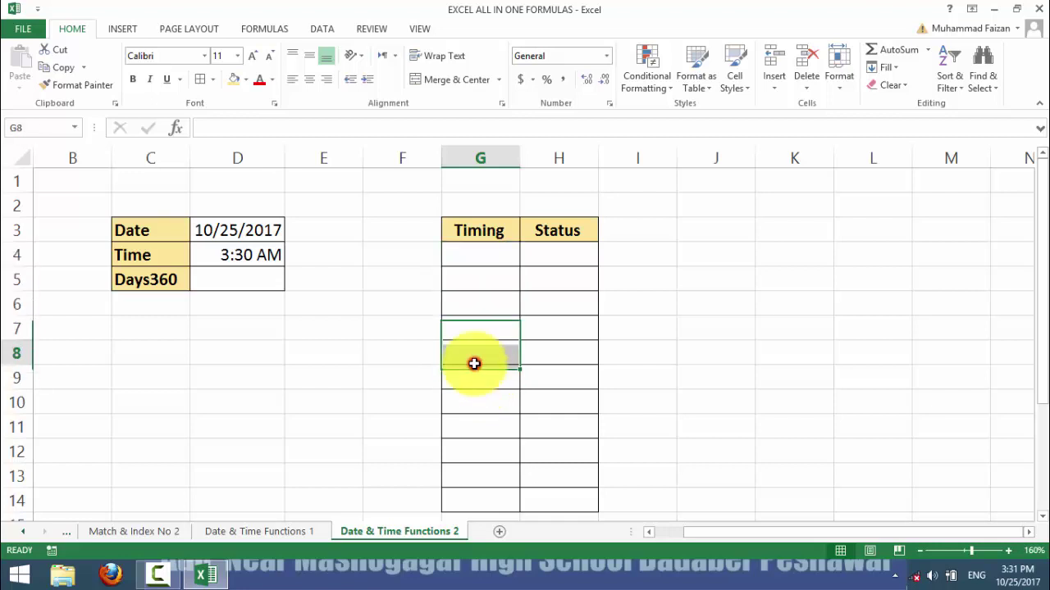
Step: Enter 9:00 as the first time in the Timing column, in cell G4
{"action": "left_click", "coordinate": [474, 257]}
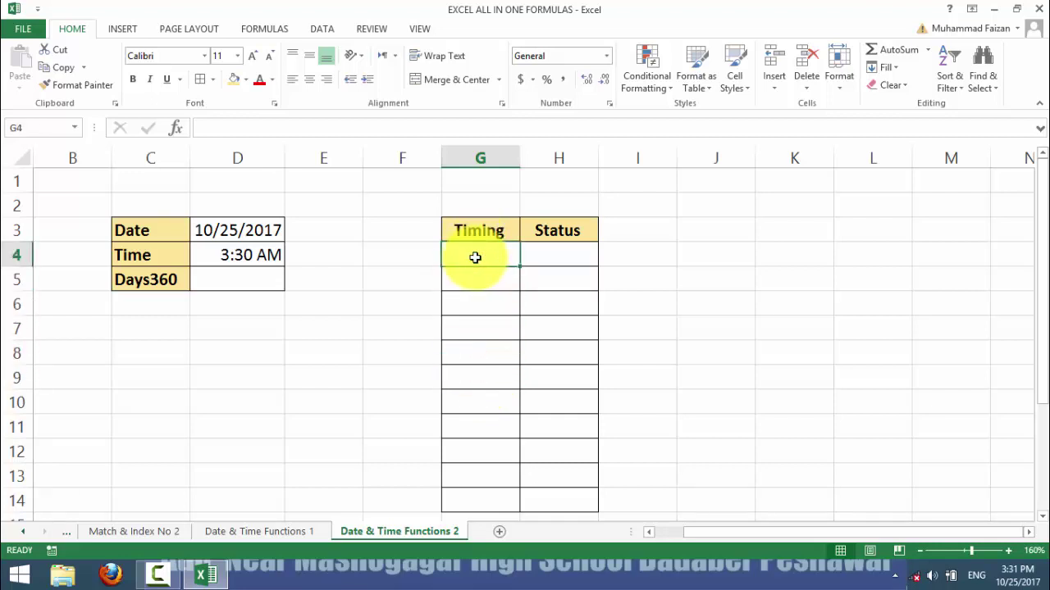
{"action": "type", "text": "8"}
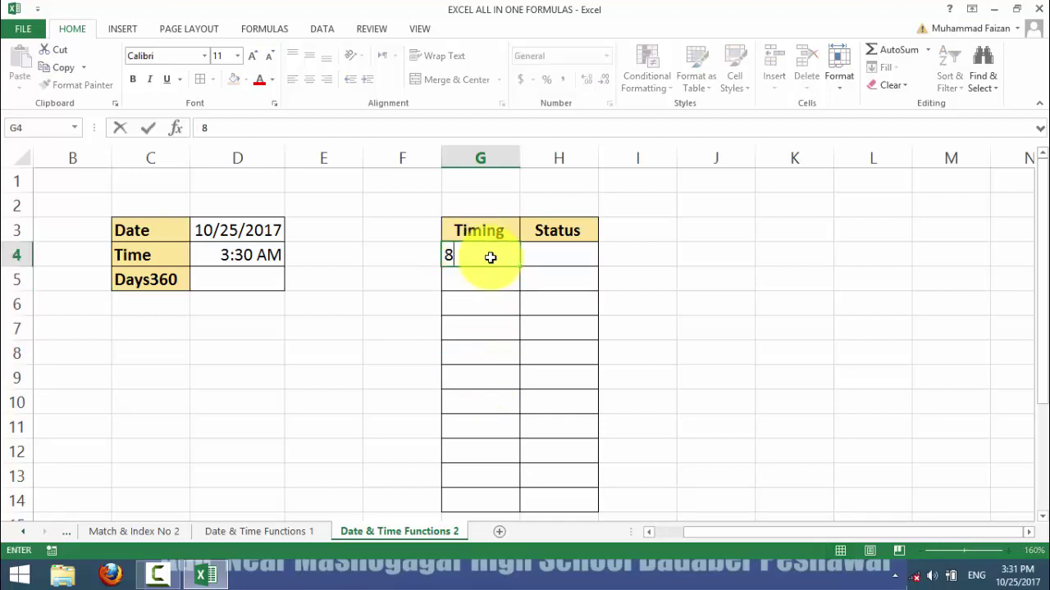
{"action": "key", "text": "BackSpace"}
{"action": "type", "text": "9:00"}
{"action": "key", "text": "Return"}
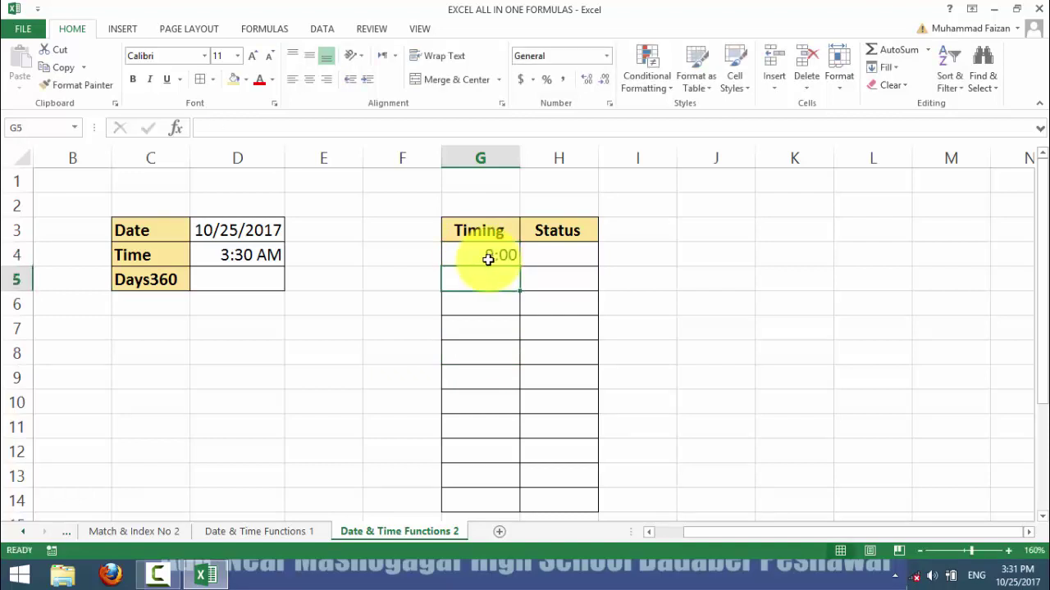
Step: Enter the times 6:00 in G5 and 8:00 in G6 of the Timing column
{"action": "type", "text": "6:00"}
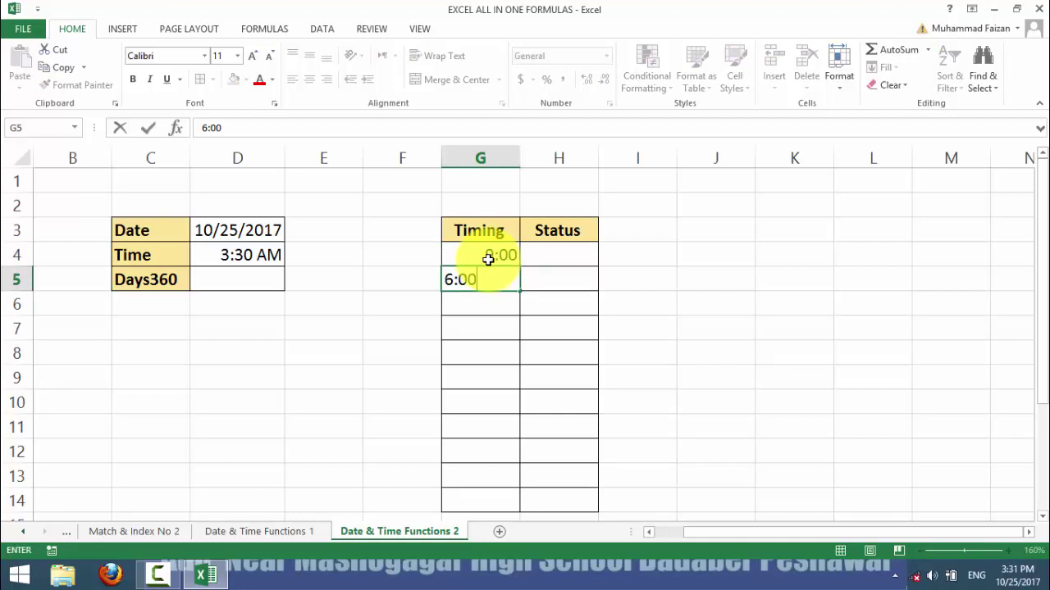
{"action": "key", "text": "Return"}
{"action": "type", "text": "8"}
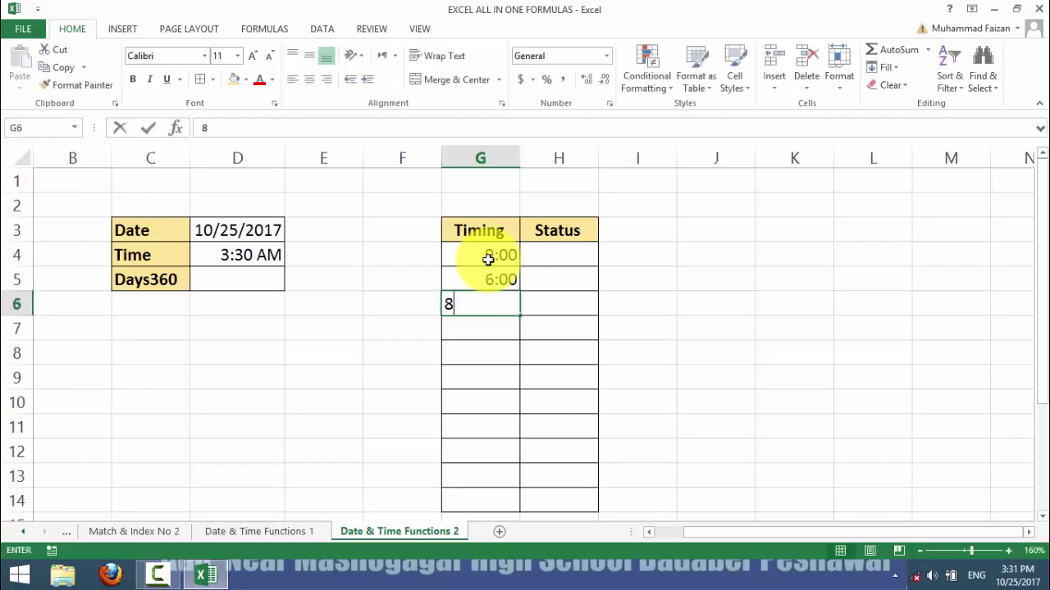
{"action": "type", "text": ":00"}
{"action": "key", "text": "Return"}
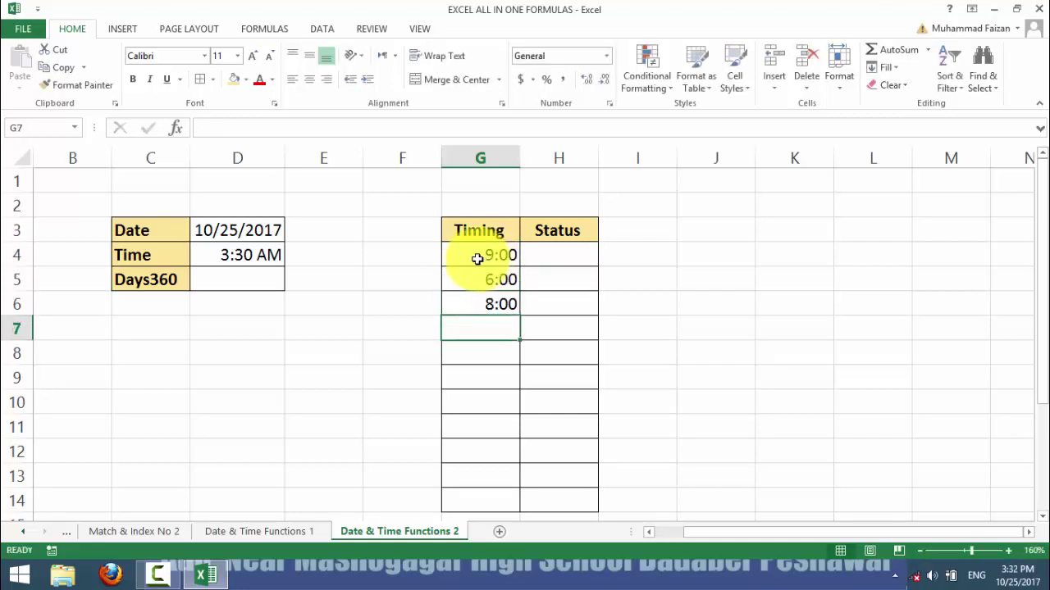
{"action": "left_click_drag", "start_coordinate": [476, 257], "coordinate": [478, 305]}
{"action": "left_click_drag", "start_coordinate": [569, 238], "coordinate": [562, 450]}
{"action": "left_click", "coordinate": [561, 414]}
Step: Enter the formula =IF(G4="8:00","Present","Absent") in Status cell H4
{"action": "left_click", "coordinate": [563, 261]}
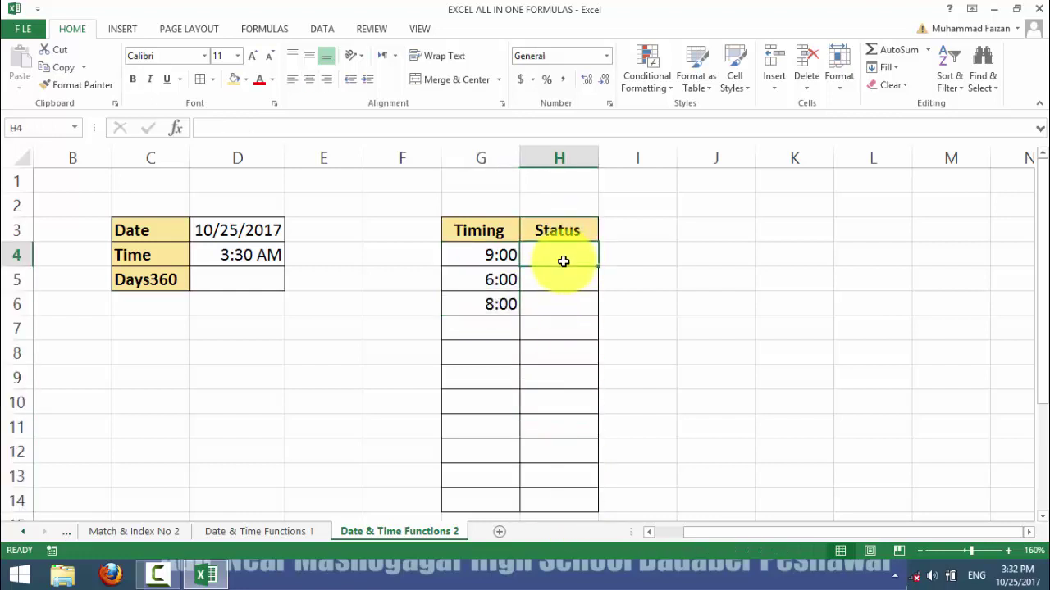
{"action": "type", "text": "="}
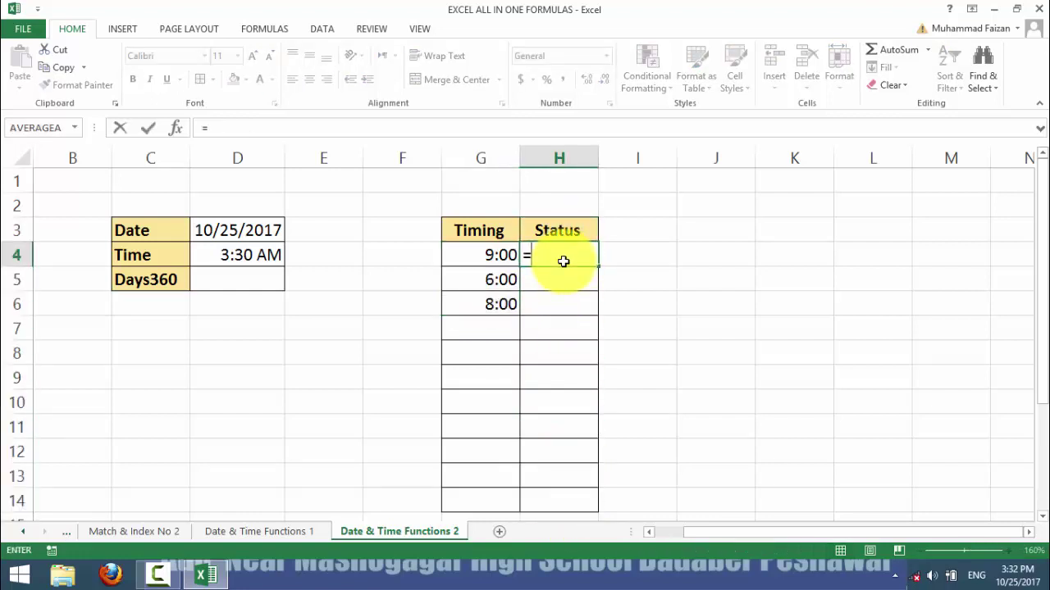
{"action": "type", "text": "if"}
{"action": "key", "text": "Tab"}
{"action": "left_click", "coordinate": [462, 251]}
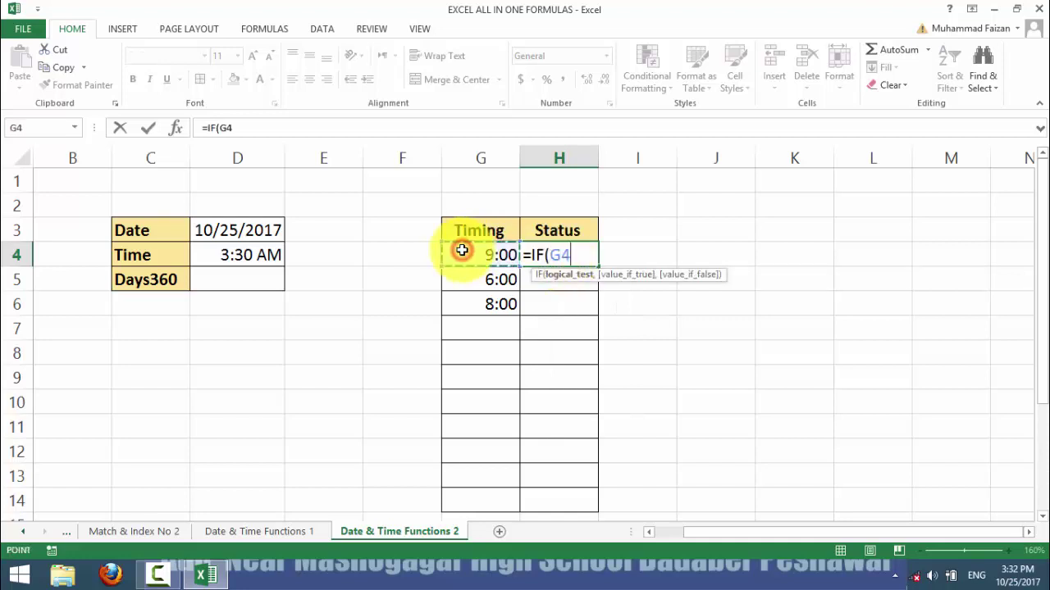
{"action": "type", "text": "="}
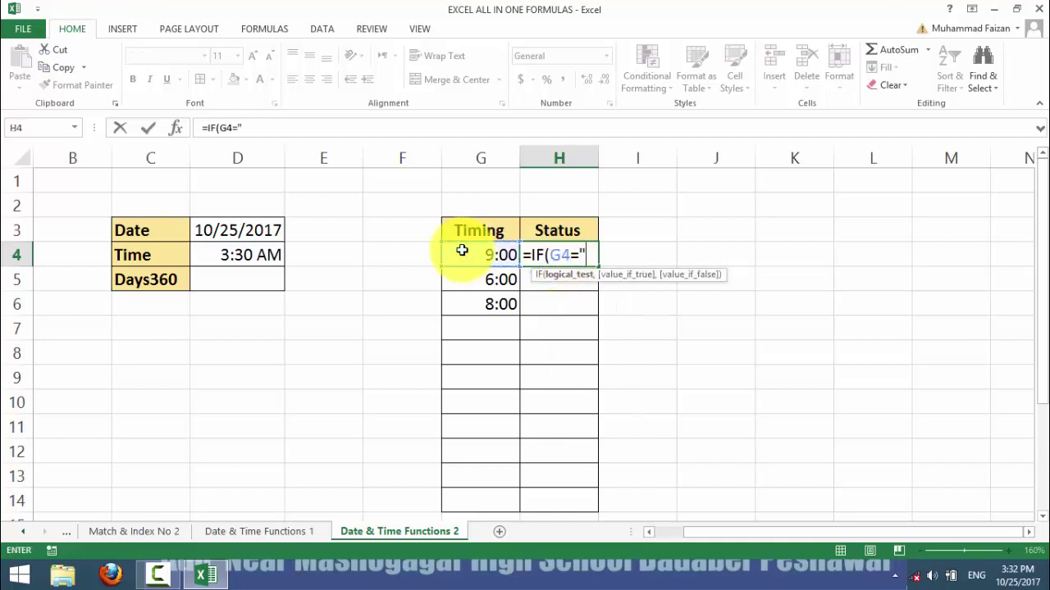
{"action": "type", "text": "\"8:00\""}
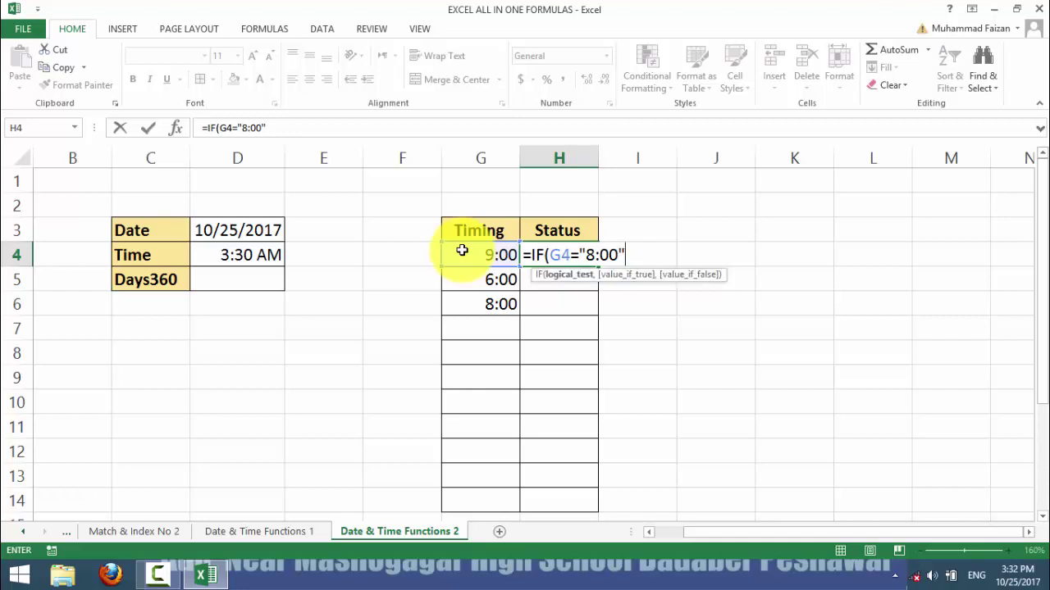
{"action": "type", "text": ","}
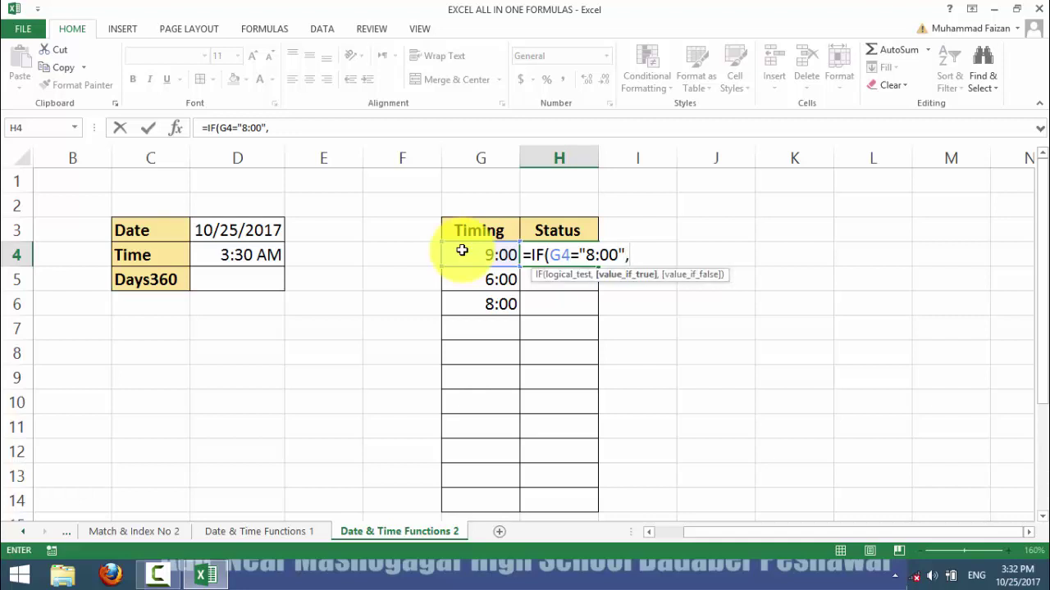
{"action": "type", "text": "\"Present\""}
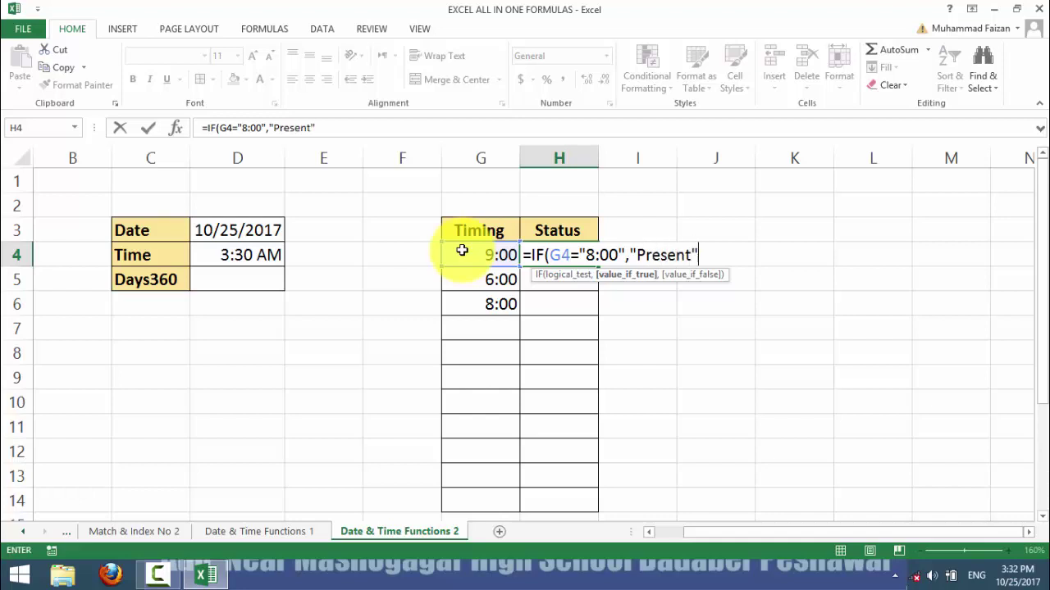
{"action": "type", "text": ","}
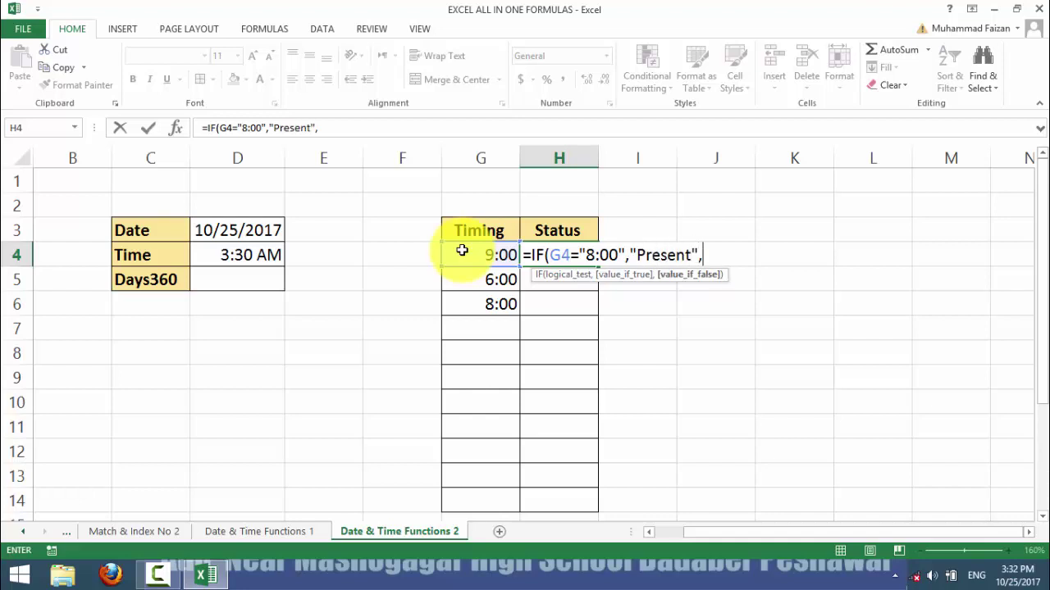
{"action": "type", "text": "\"Absent"}
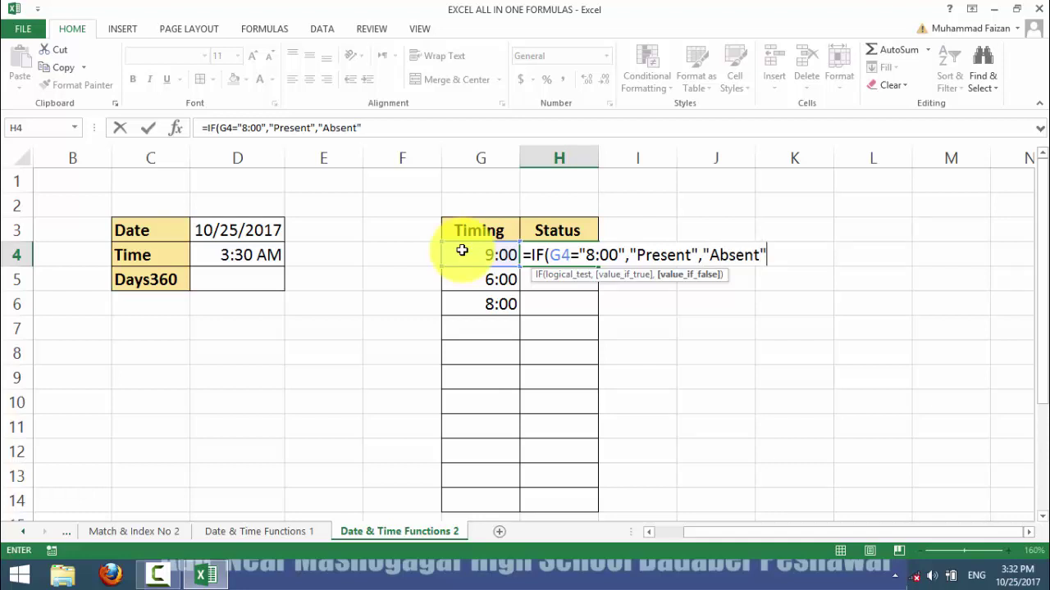
{"action": "type", "text": "\")"}
{"action": "key", "text": "Return"}
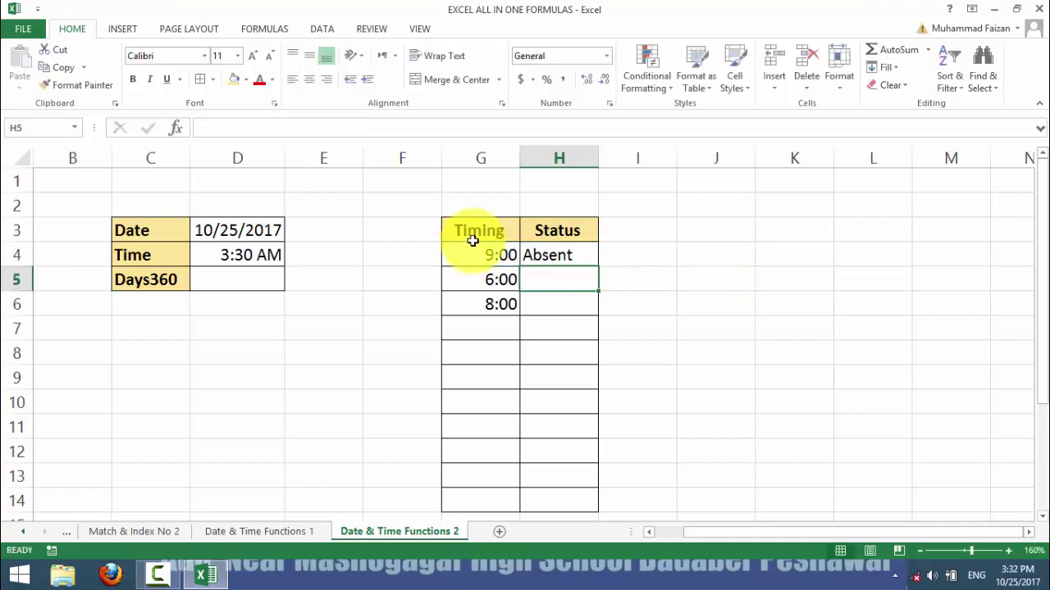
Step: Try filling the H4 status formula down through H14, and undo the fill
{"action": "left_click", "coordinate": [532, 253]}
{"action": "left_click_drag", "start_coordinate": [597, 268], "coordinate": [585, 492]}
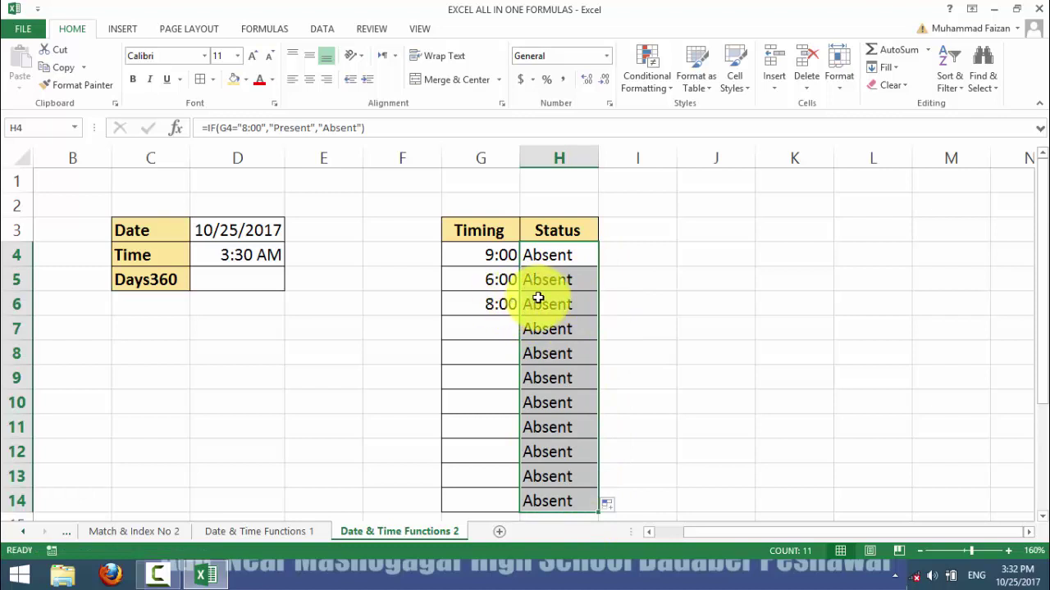
{"action": "key", "text": "ctrl+z"}
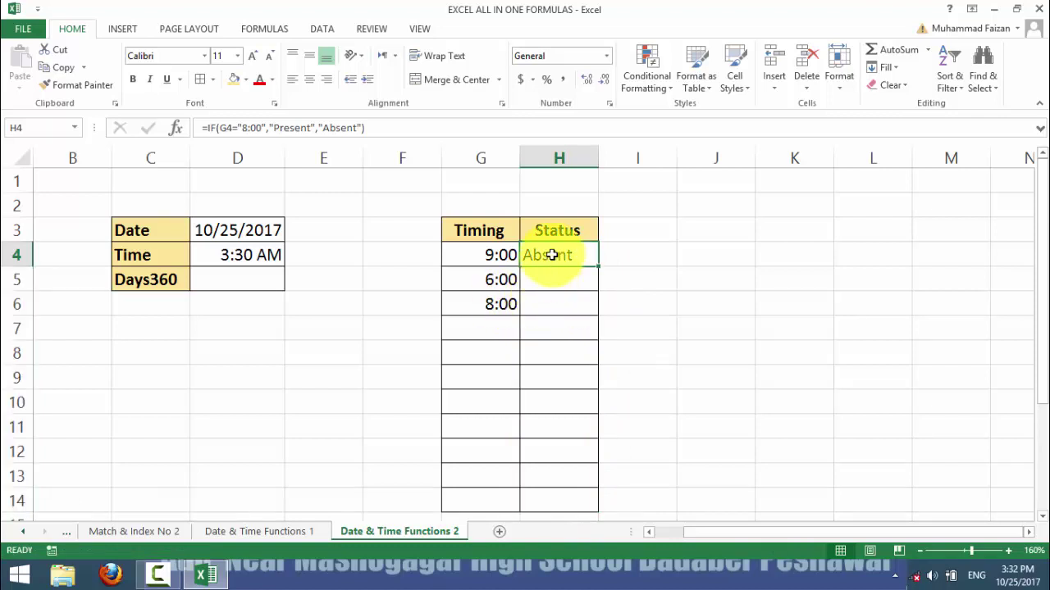
Step: Examine the arguments of the IF formula in H4, and delete the whole formula
{"action": "double_click", "coordinate": [552, 255]}
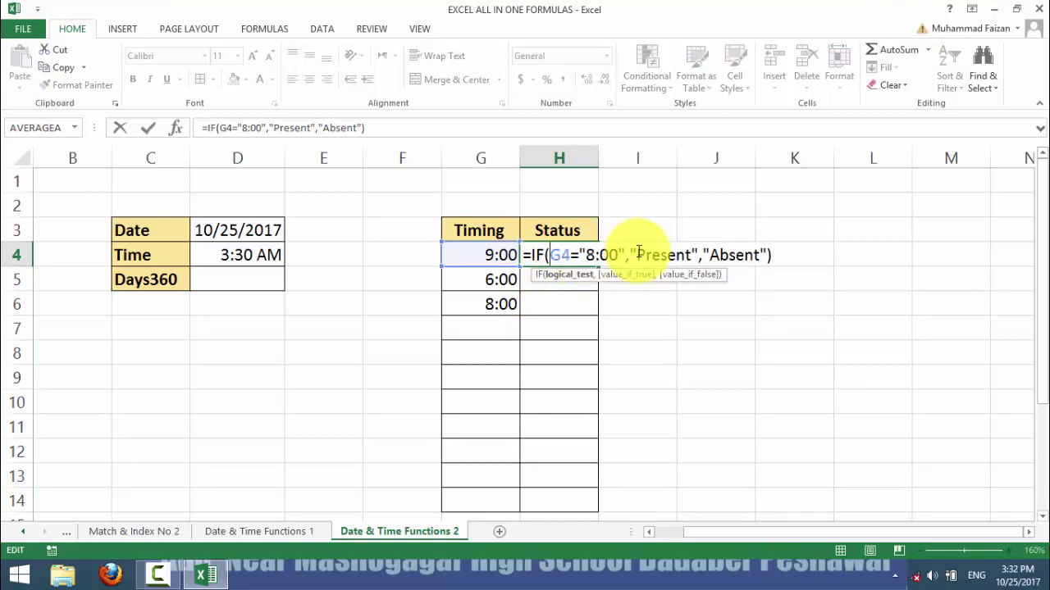
{"action": "left_click_drag", "start_coordinate": [636, 255], "coordinate": [774, 257]}
{"action": "mouse_move", "coordinate": [579, 255]}
{"action": "left_mouse_down"}
{"action": "mouse_move", "coordinate": [625, 253]}
{"action": "mouse_move", "coordinate": [566, 255]}
{"action": "mouse_move", "coordinate": [579, 255]}
{"action": "left_mouse_up"}
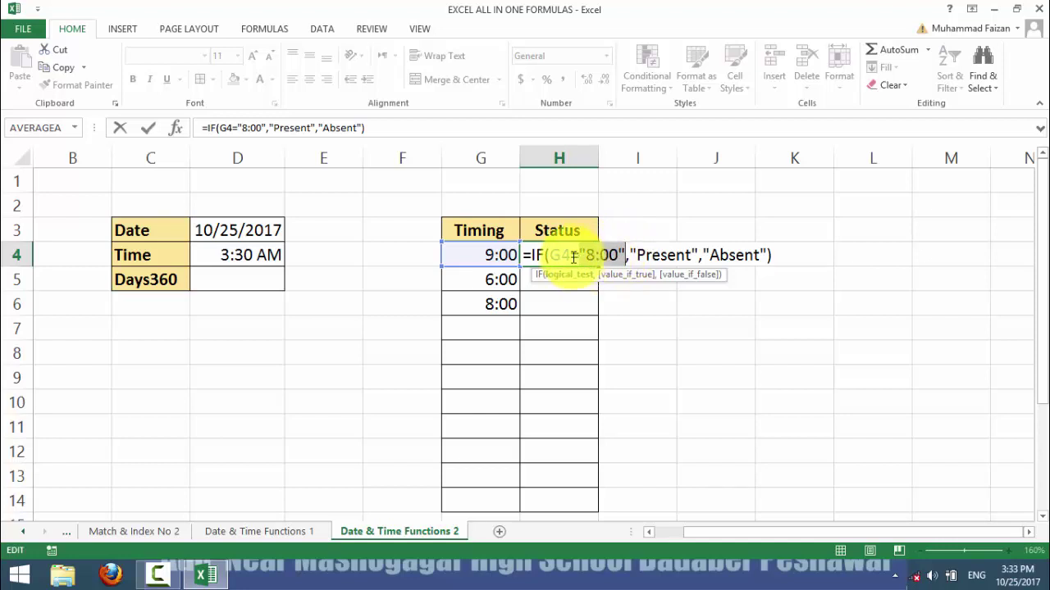
{"action": "left_click_drag", "start_coordinate": [782, 255], "coordinate": [520, 253]}
{"action": "key", "text": "Delete"}
{"action": "left_click", "coordinate": [563, 282]}
Step: Enter =IF(G4=TIME(8,00,00),"Present","Absent") in Status cell H4
{"action": "left_click", "coordinate": [552, 255]}
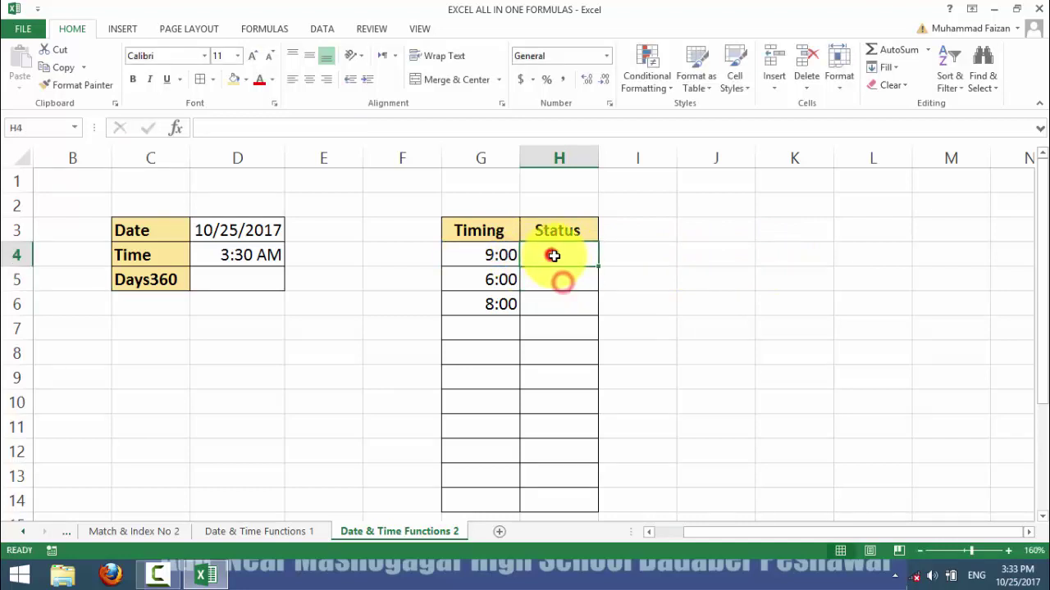
{"action": "type", "text": "=IF("}
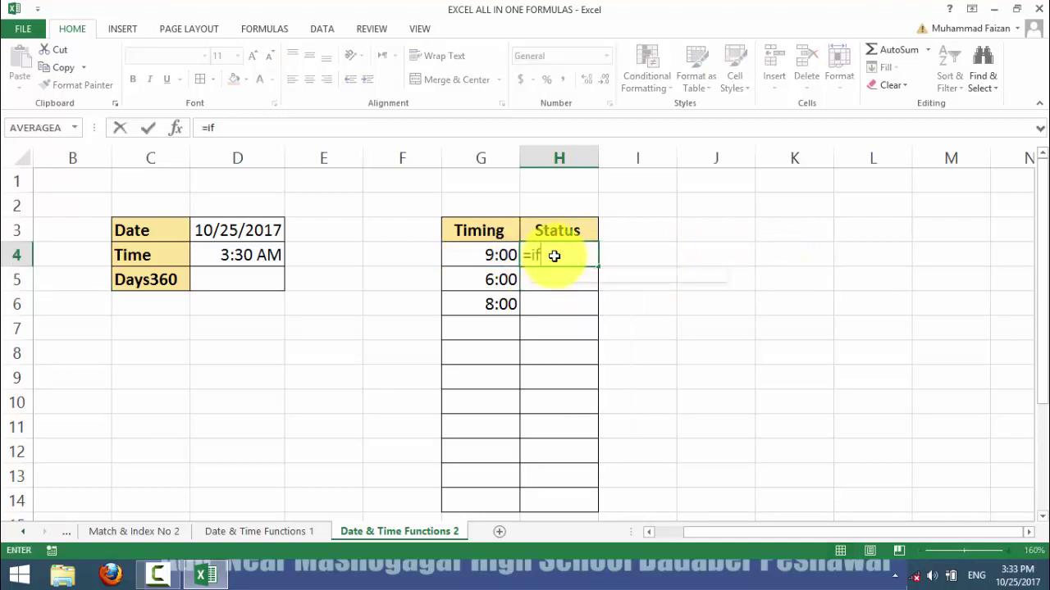
{"action": "left_click", "coordinate": [468, 255]}
{"action": "type", "text": "="}
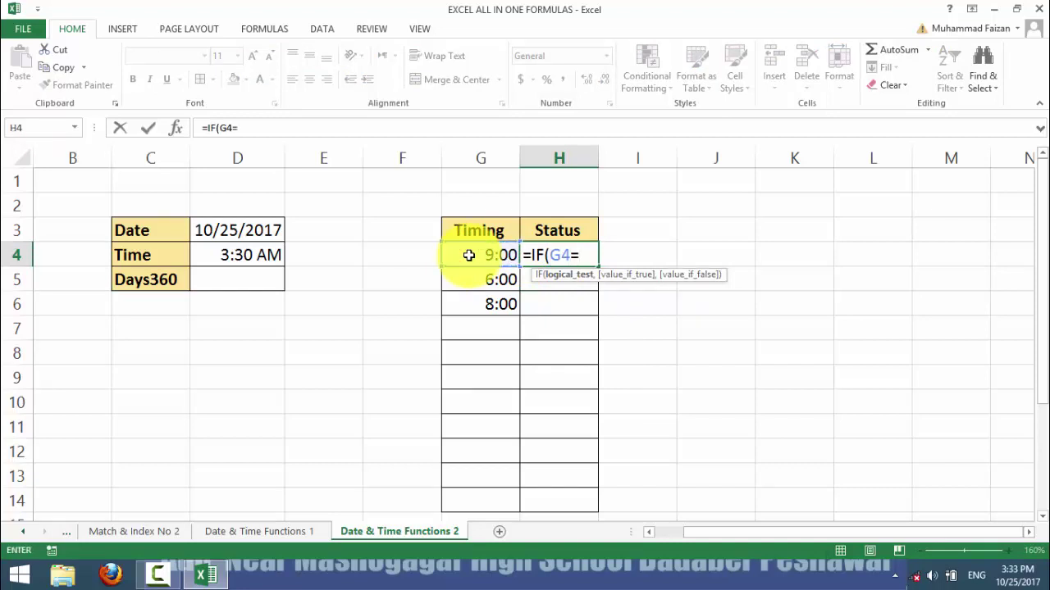
{"action": "type", "text": "tim"}
{"action": "key", "text": "Tab"}
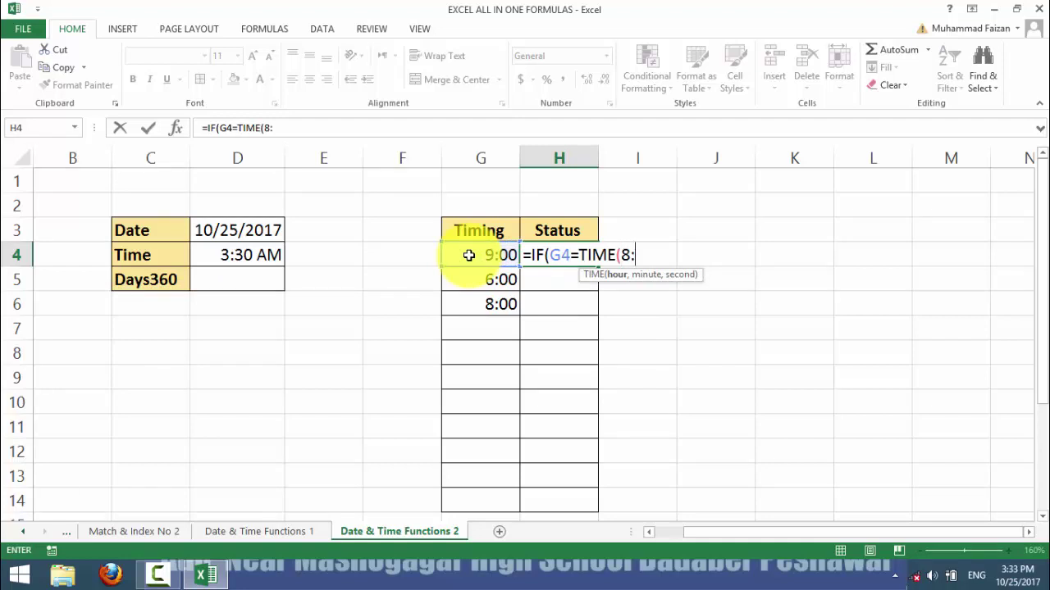
{"action": "type", "text": "8,00,"}
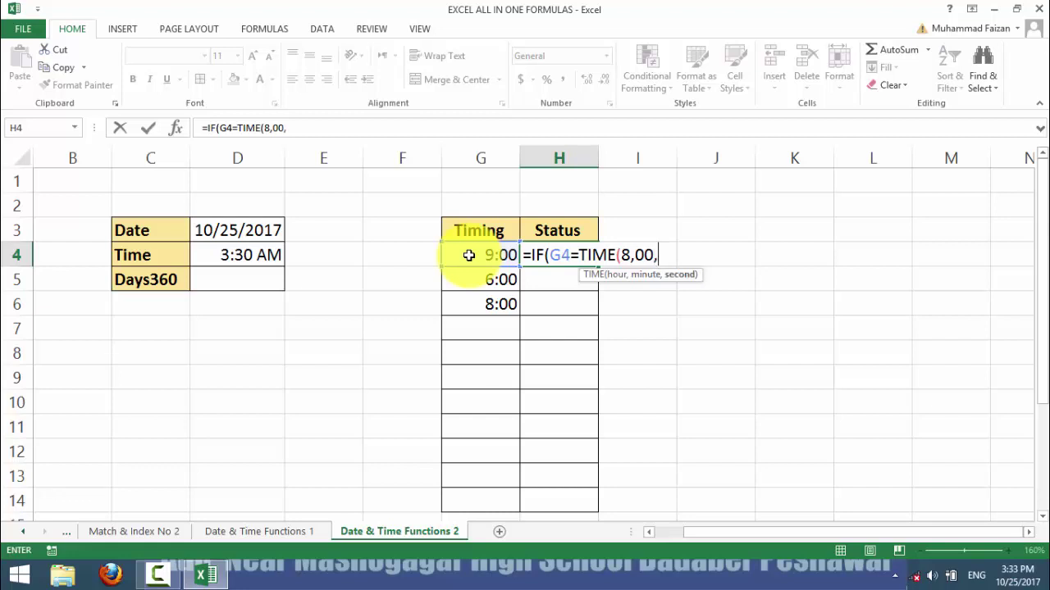
{"action": "type", "text": "00),\"Present"}
{"action": "type", "text": ","}
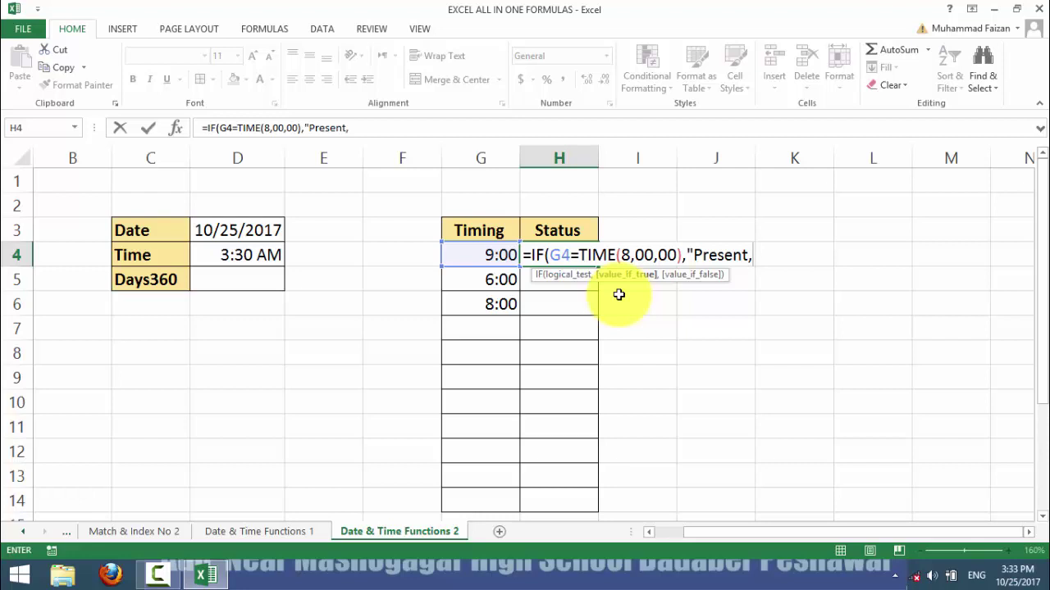
{"action": "key", "text": "BackSpace"}
{"action": "type", "text": "\","}
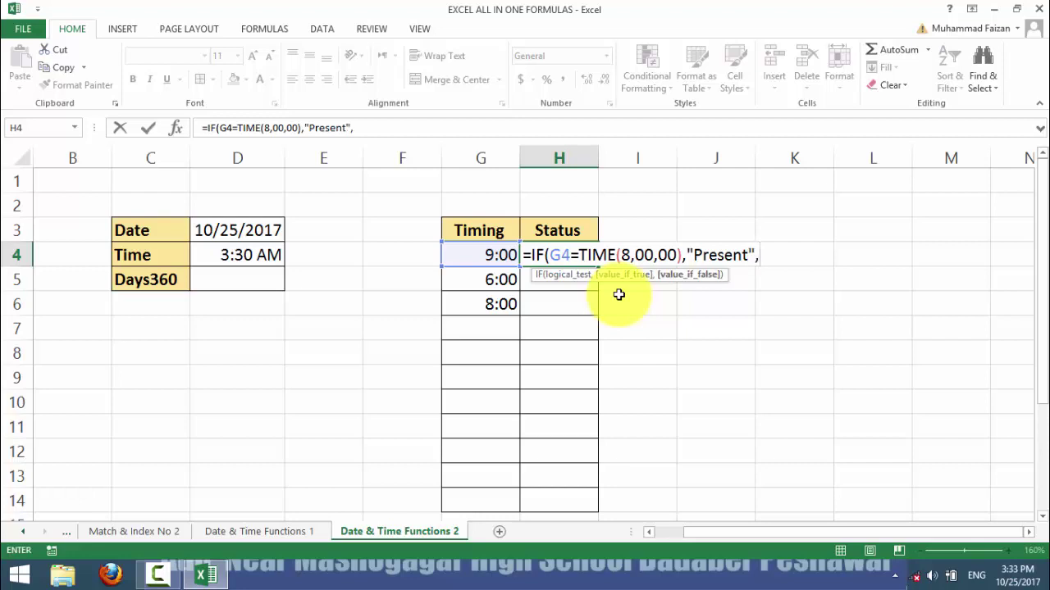
{"action": "type", "text": "\"Absent"}
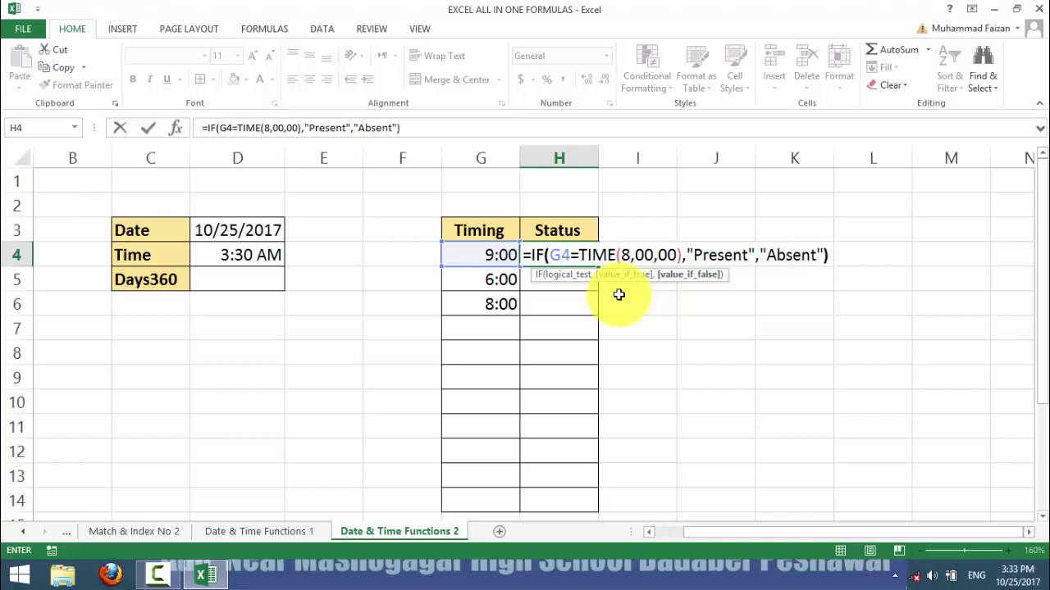
{"action": "key", "text": "Return"}
Step: Fill the H4 status formula down through H14 and check the results against the times in G5 and G6
{"action": "left_click", "coordinate": [590, 259]}
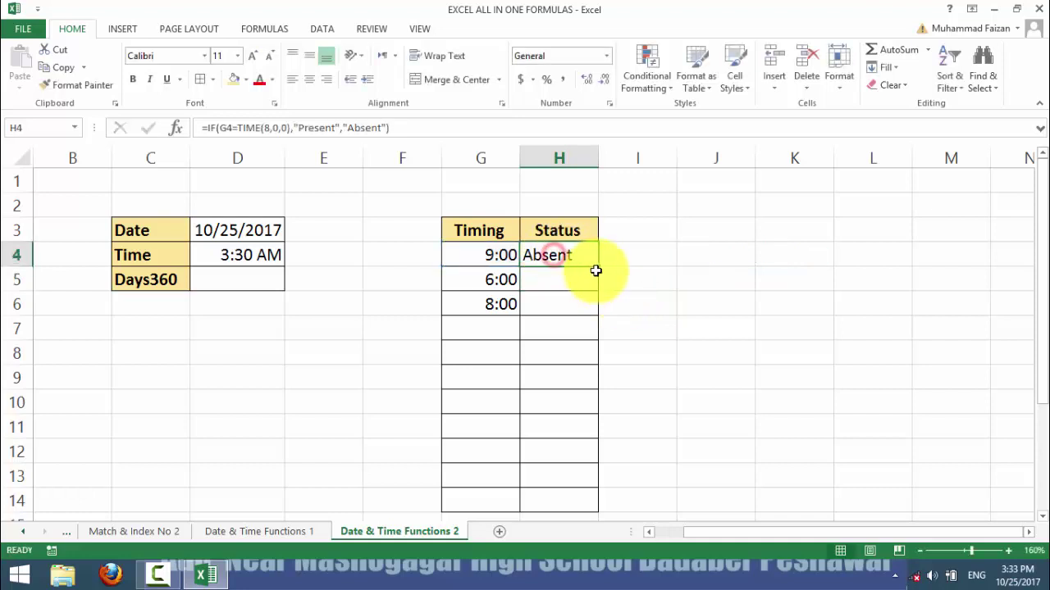
{"action": "left_click_drag", "start_coordinate": [600, 269], "coordinate": [583, 502]}
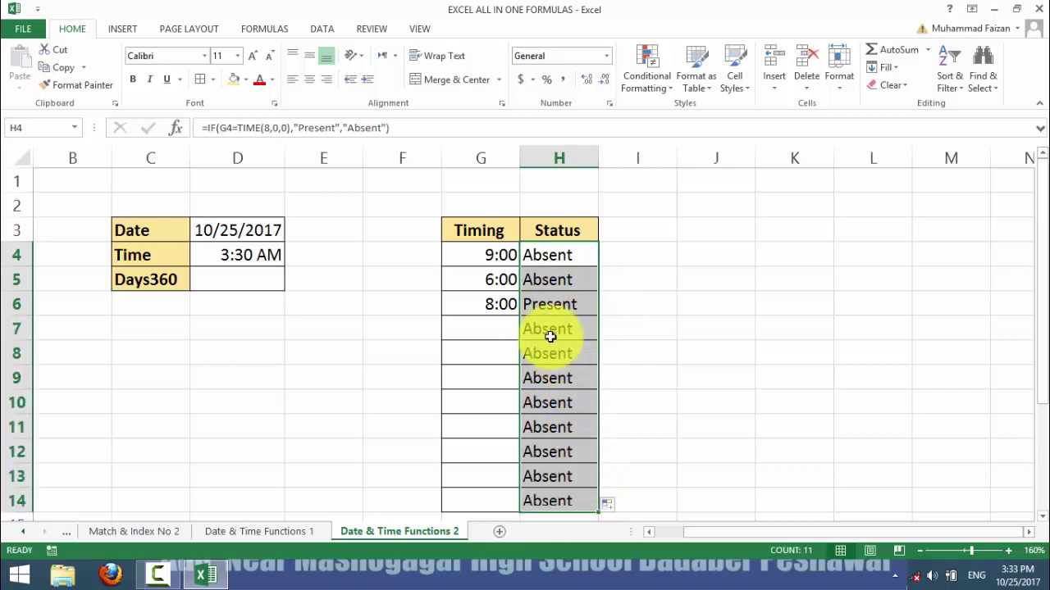
{"action": "left_click", "coordinate": [487, 304]}
{"action": "left_click_drag", "start_coordinate": [500, 279], "coordinate": [555, 277]}
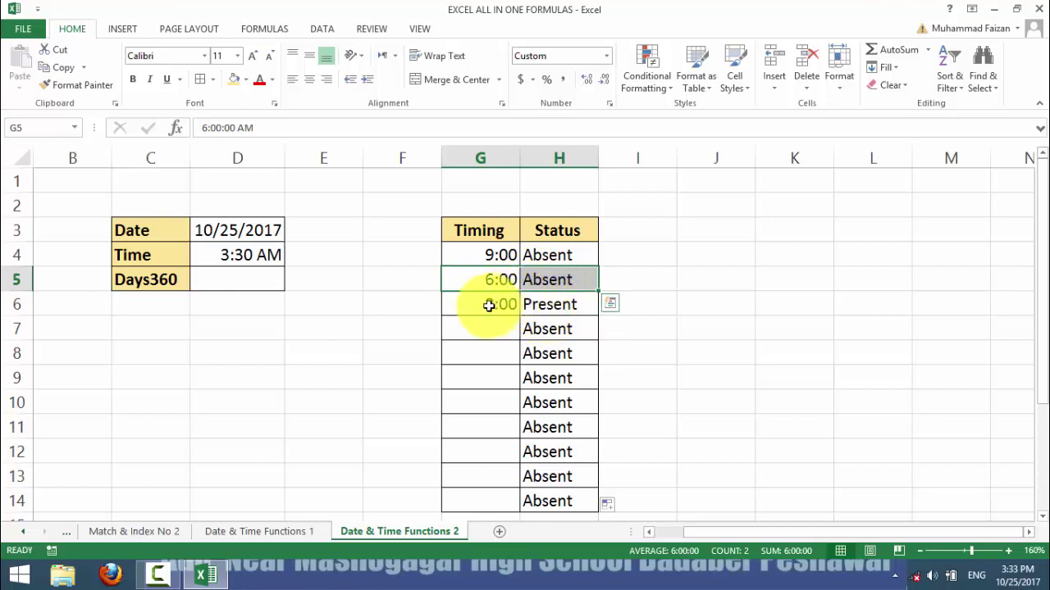
Step: Clear the copied status formulas below H4
{"action": "key", "text": "ctrl+z"}
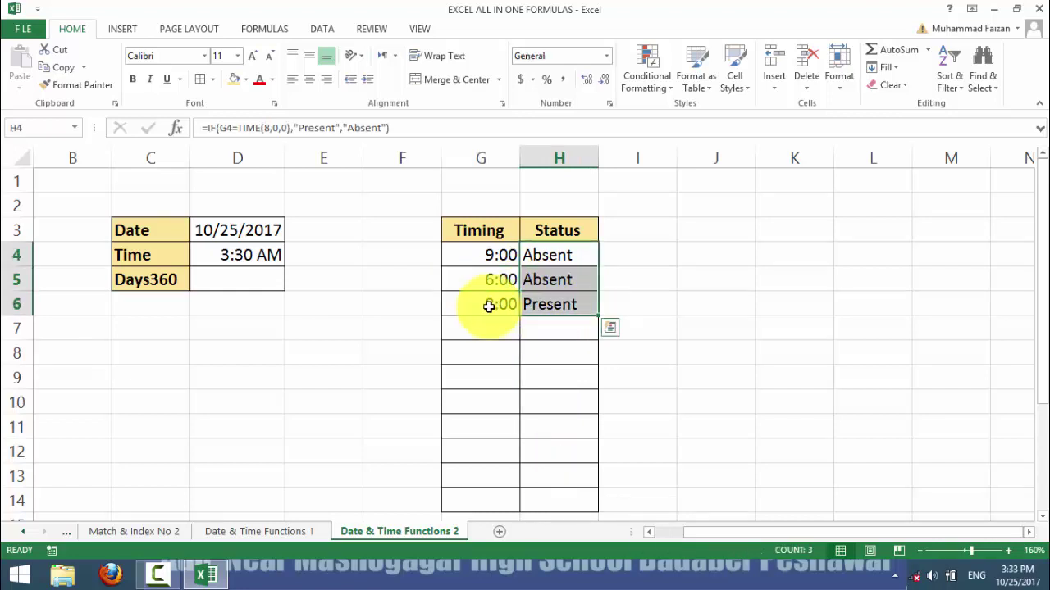
{"action": "left_click_drag", "start_coordinate": [551, 255], "coordinate": [542, 307]}
{"action": "key", "text": "Delete"}
Step: Change the logical test in H4 to G4<=TIME(8,0,0) and fill the formula down through H14
{"action": "double_click", "coordinate": [549, 248]}
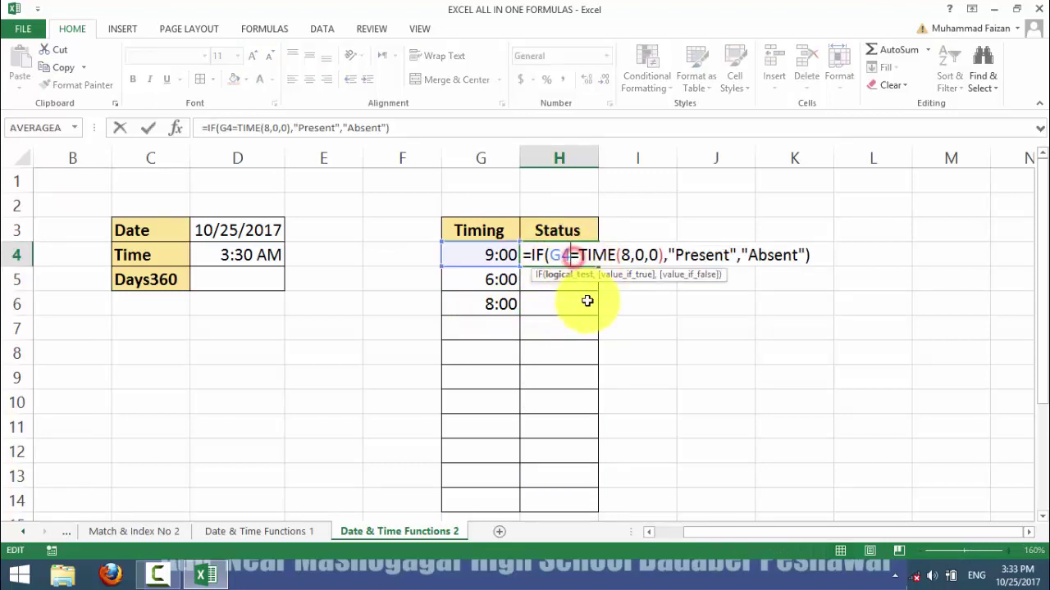
{"action": "type", "text": "<"}
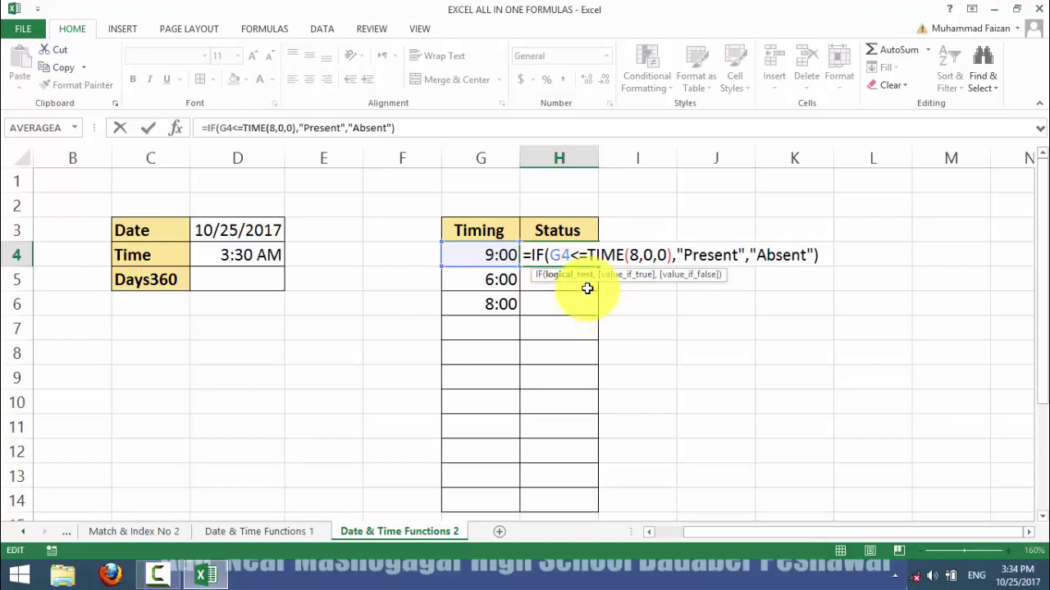
{"action": "key", "text": "Return"}
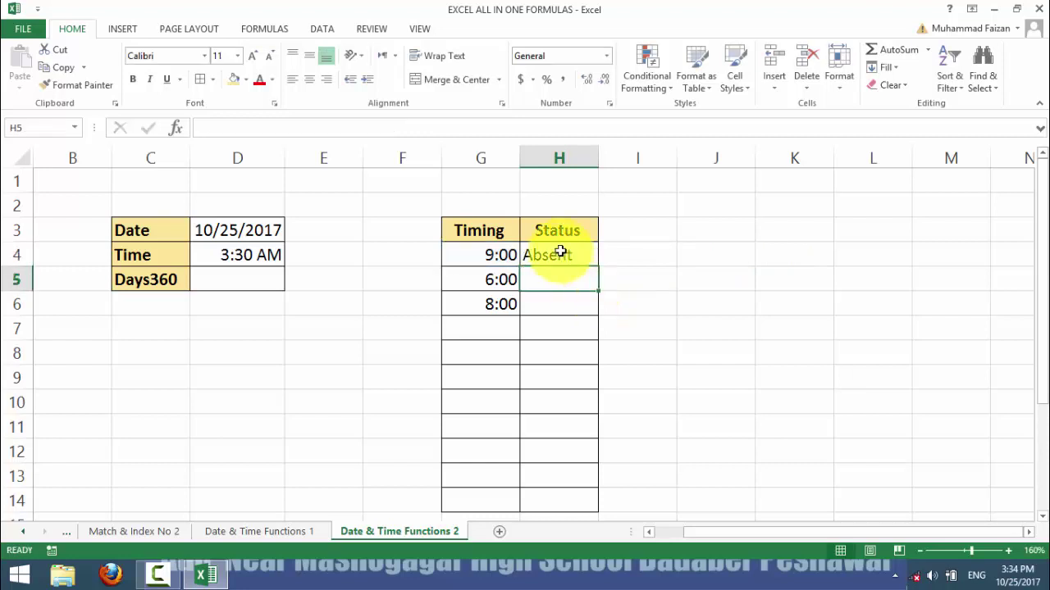
{"action": "left_click", "coordinate": [563, 249]}
{"action": "left_click_drag", "start_coordinate": [596, 268], "coordinate": [590, 501]}
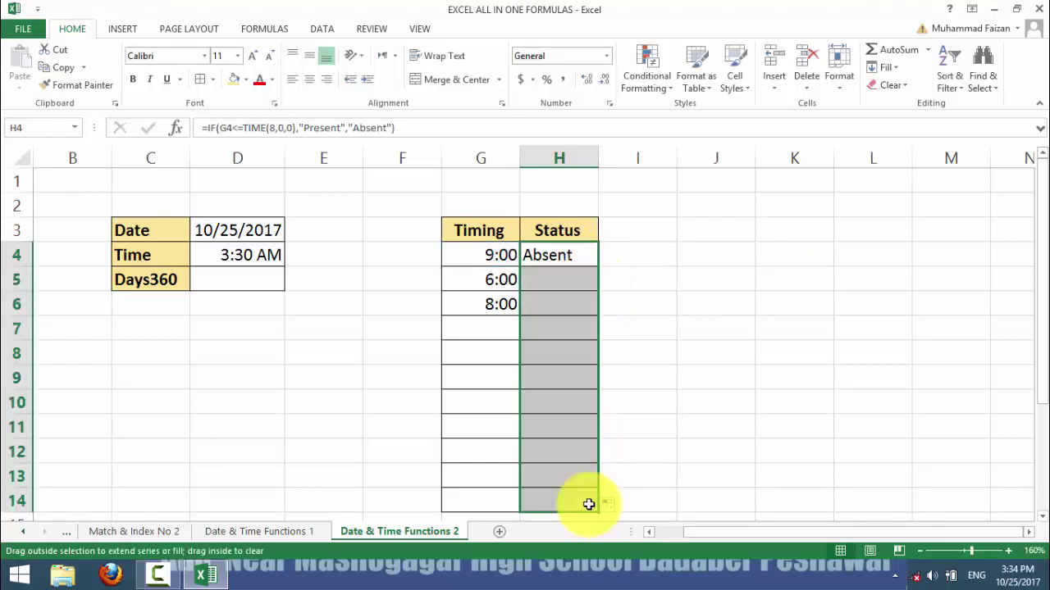
{"action": "left_click", "coordinate": [492, 285]}
{"action": "left_click_drag", "start_coordinate": [487, 293], "coordinate": [490, 338]}
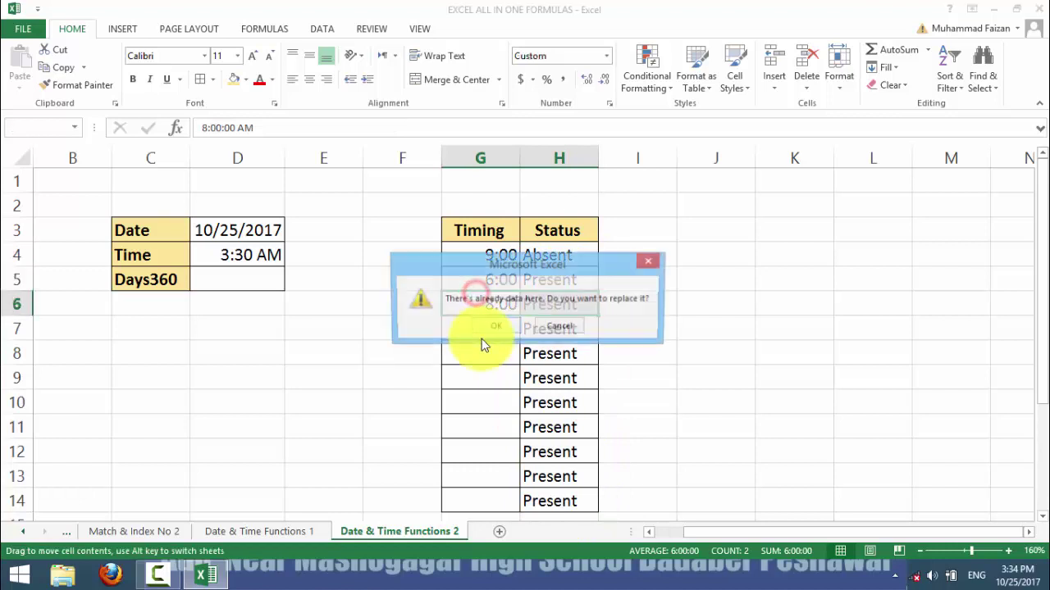
{"action": "left_click", "coordinate": [570, 327]}
{"action": "left_click", "coordinate": [488, 336]}
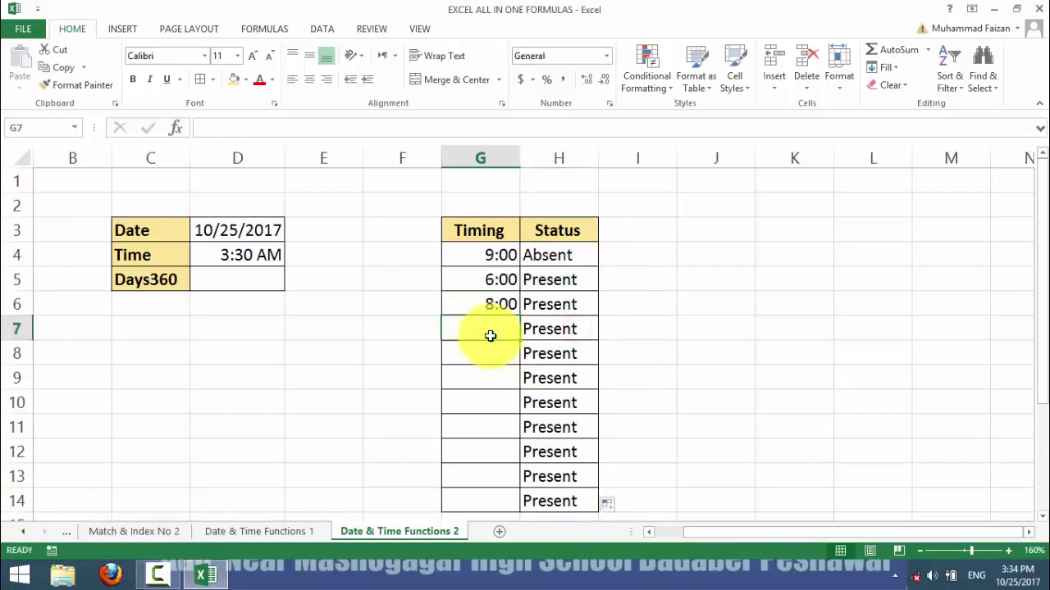
Step: Enter the times 5:00 in G7 and 10:00 in G8 of the Timing column
{"action": "type", "text": "5:"}
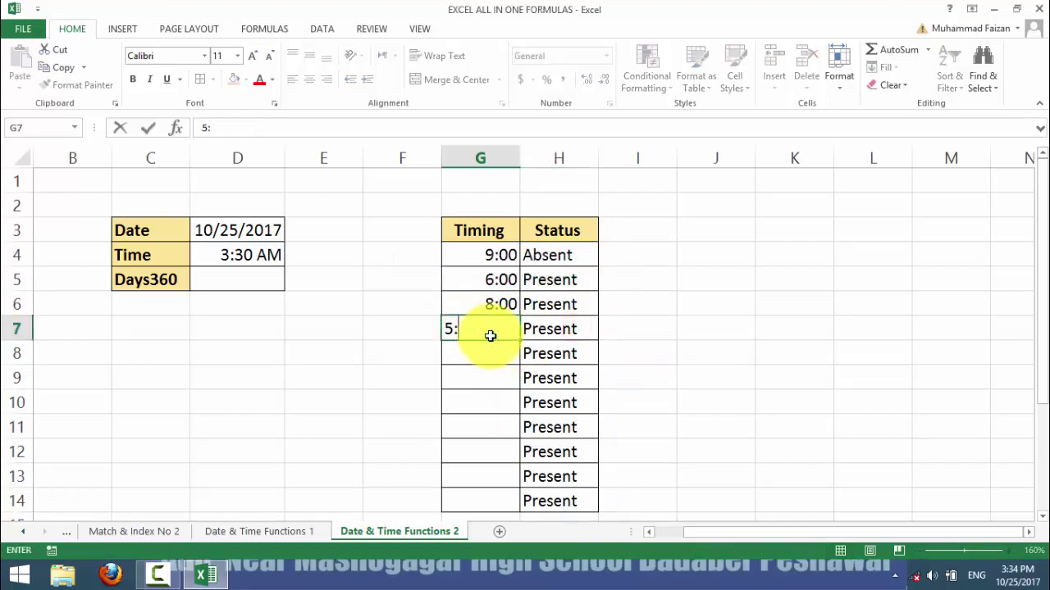
{"action": "type", "text": "00"}
{"action": "key", "text": "Return"}
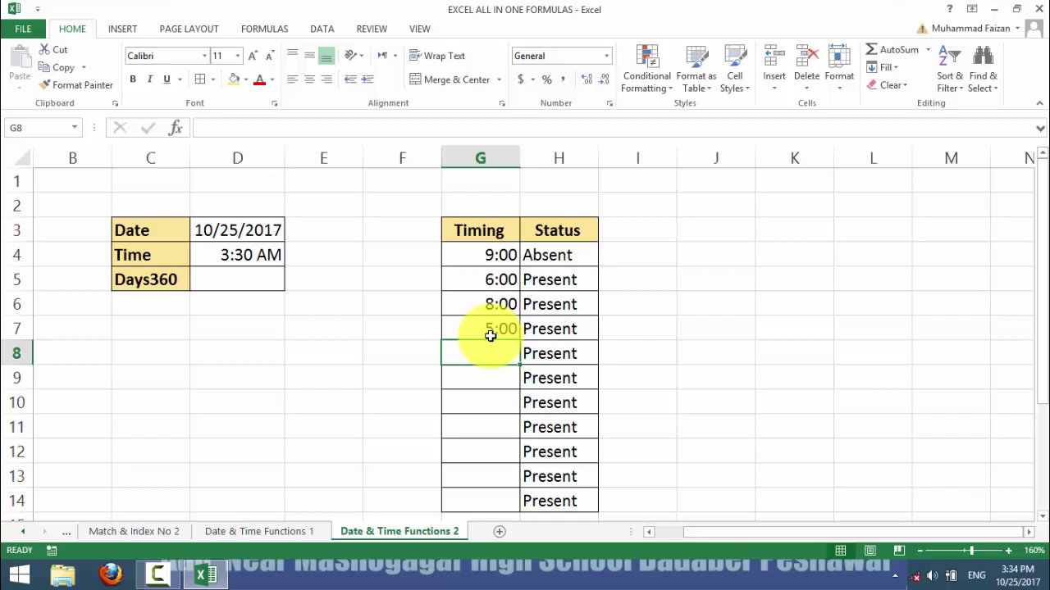
{"action": "type", "text": "10"}
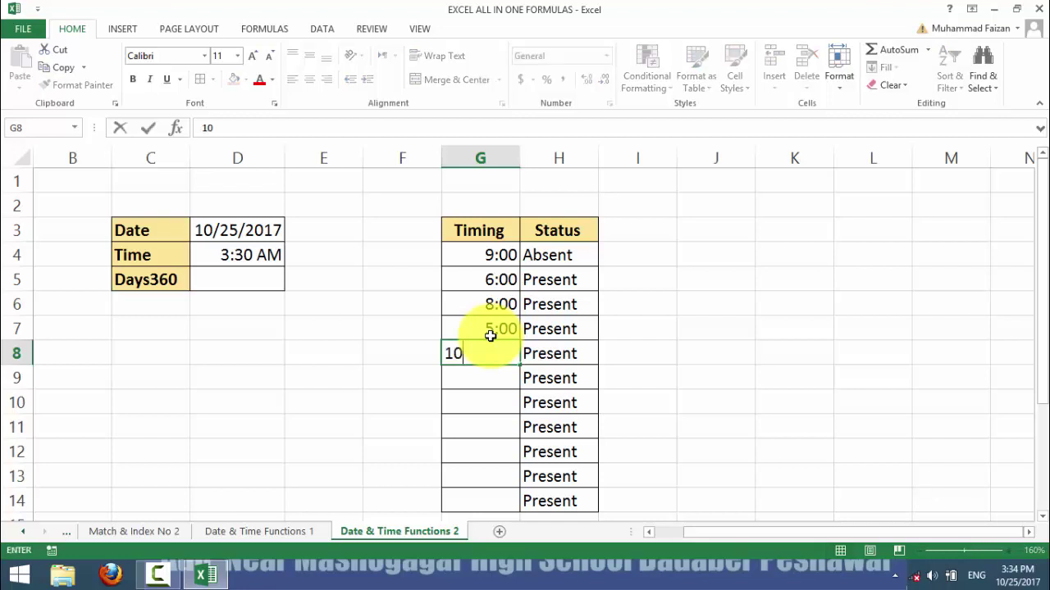
{"action": "type", "text": ";00"}
{"action": "key", "text": "Return"}
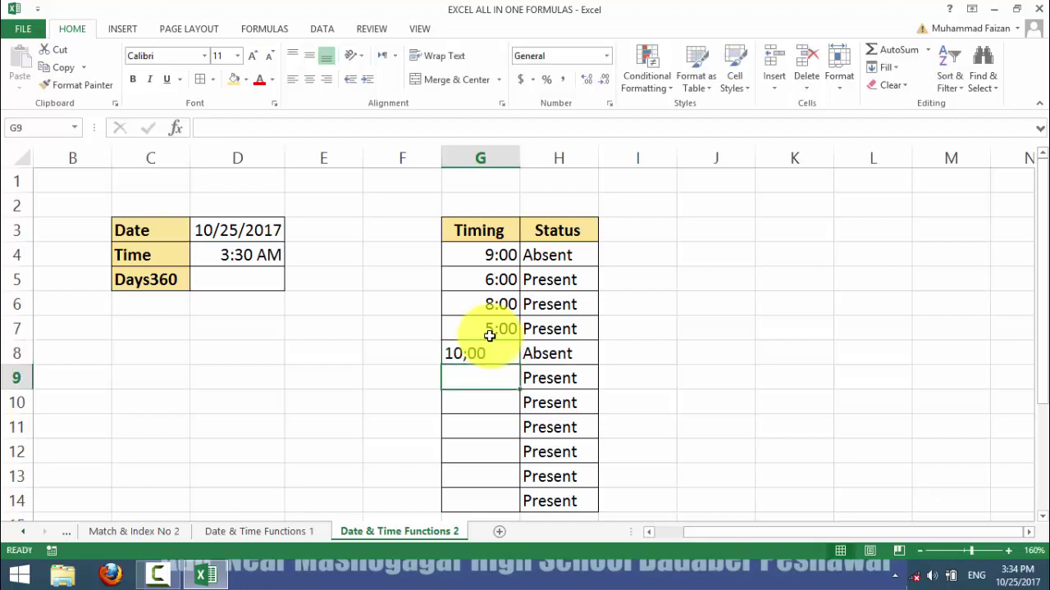
{"action": "double_click", "coordinate": [484, 354]}
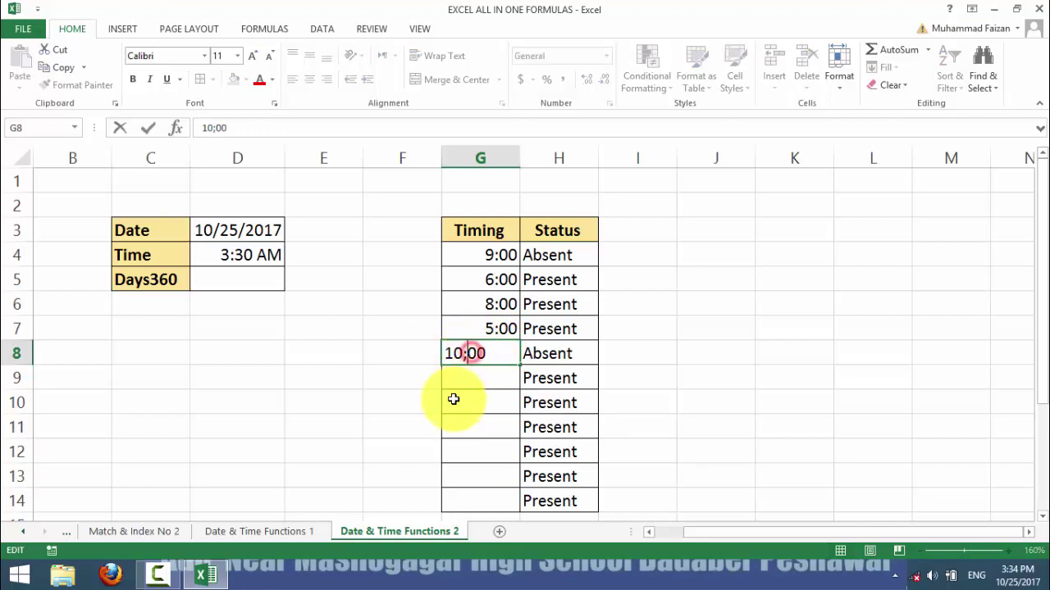
{"action": "key", "text": "BackSpace"}
{"action": "type", "text": ":"}
{"action": "key", "text": "Return"}
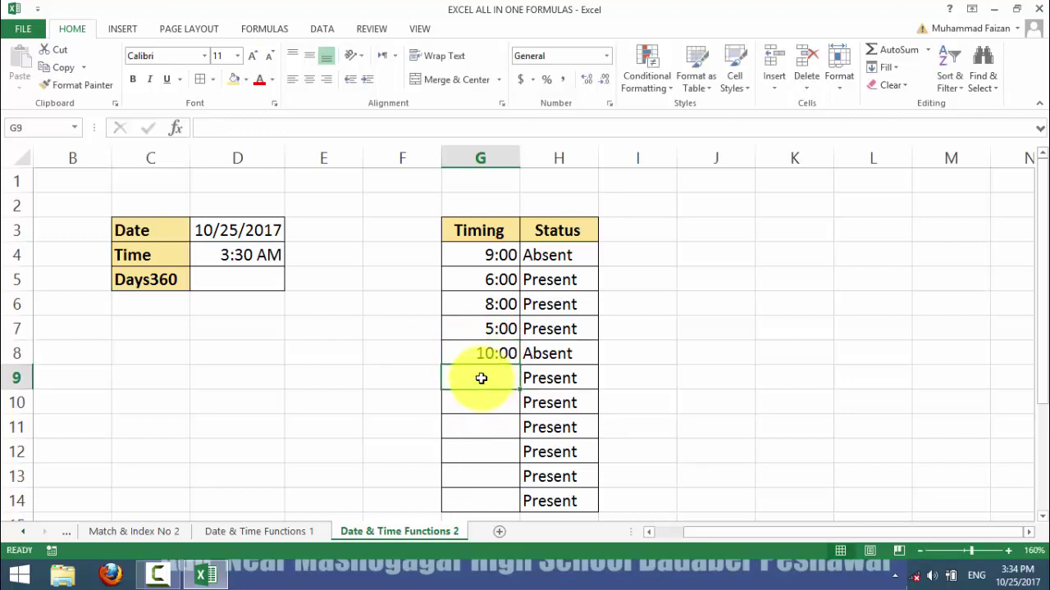
Step: Fill Timing cells G9 through G14 with 9:00, 8:30, 5:30, 12:00, 4:00 and 7:00
{"action": "type", "text": "9:00"}
{"action": "key", "text": "Return"}
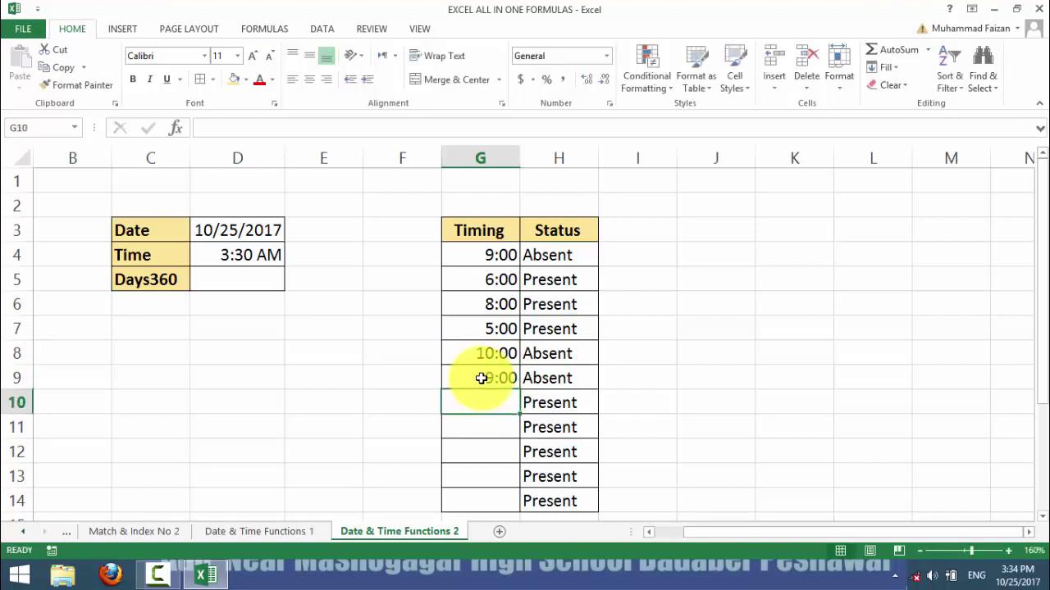
{"action": "type", "text": "8:30"}
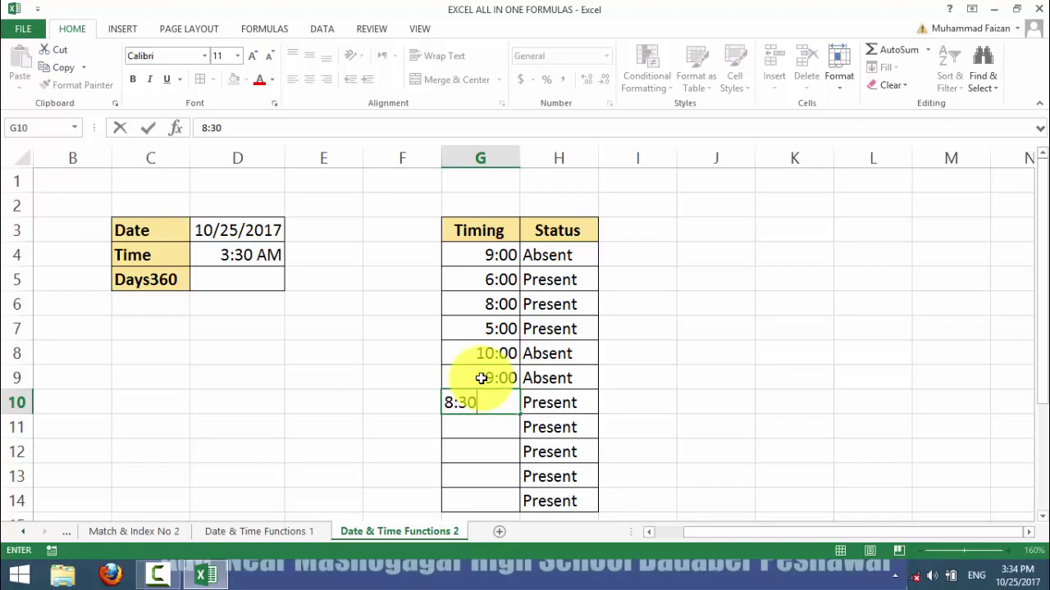
{"action": "key", "text": "Return"}
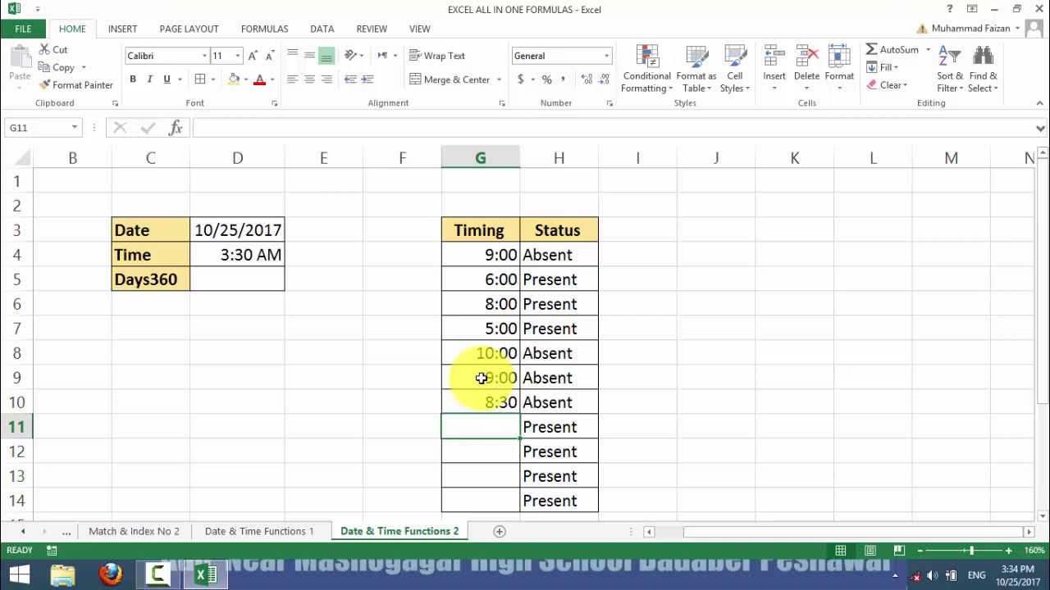
{"action": "type", "text": "5:30"}
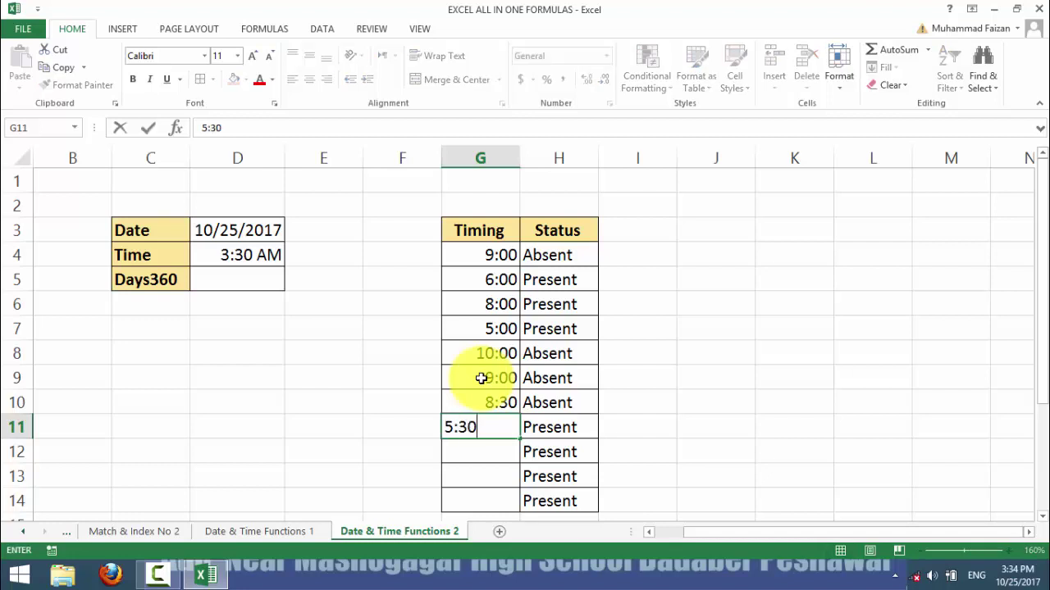
{"action": "key", "text": "Return"}
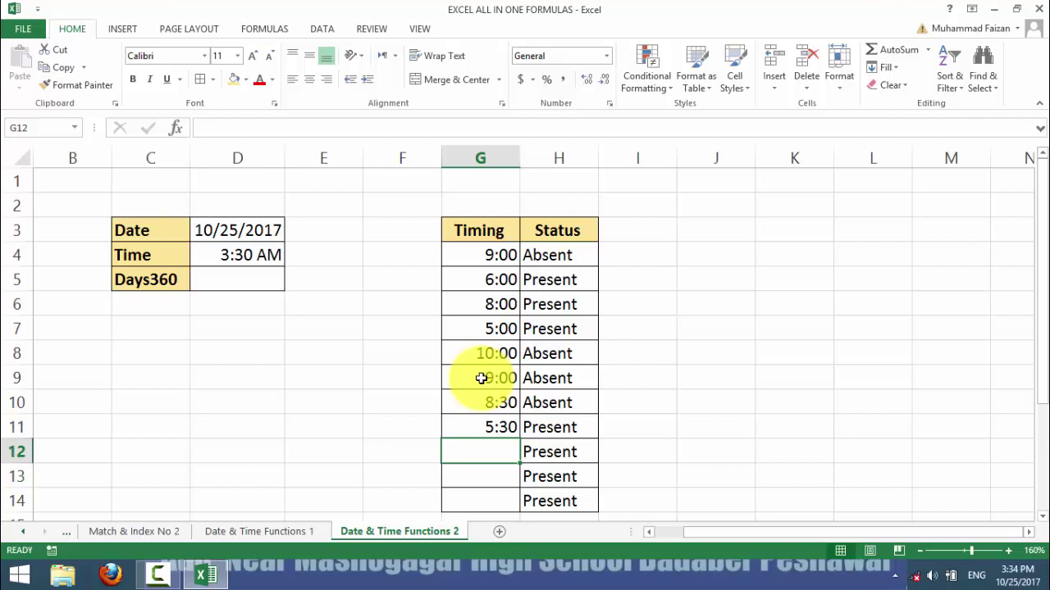
{"action": "type", "text": "12:00"}
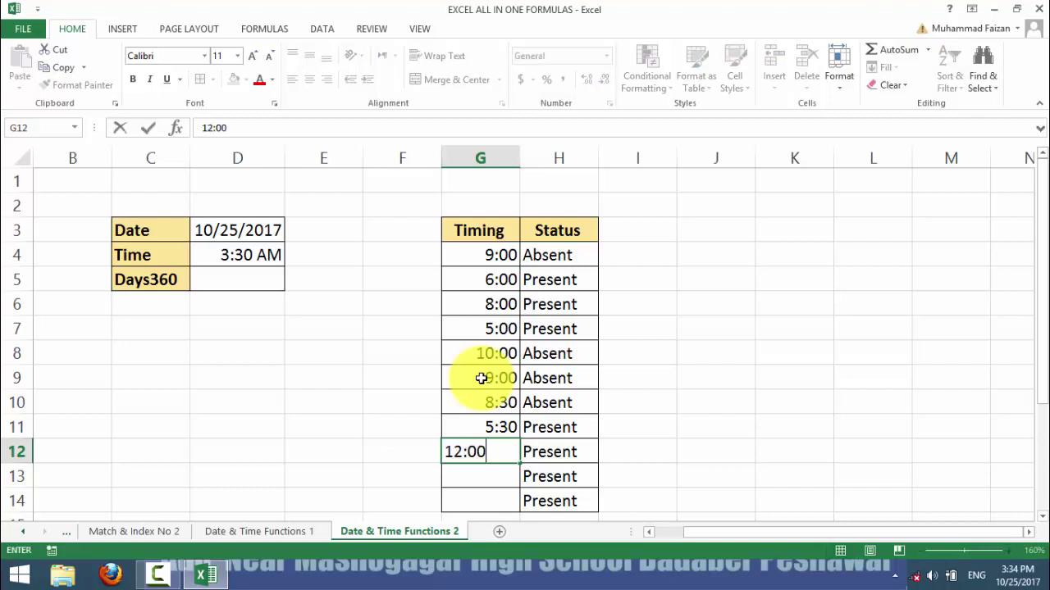
{"action": "key", "text": "Return"}
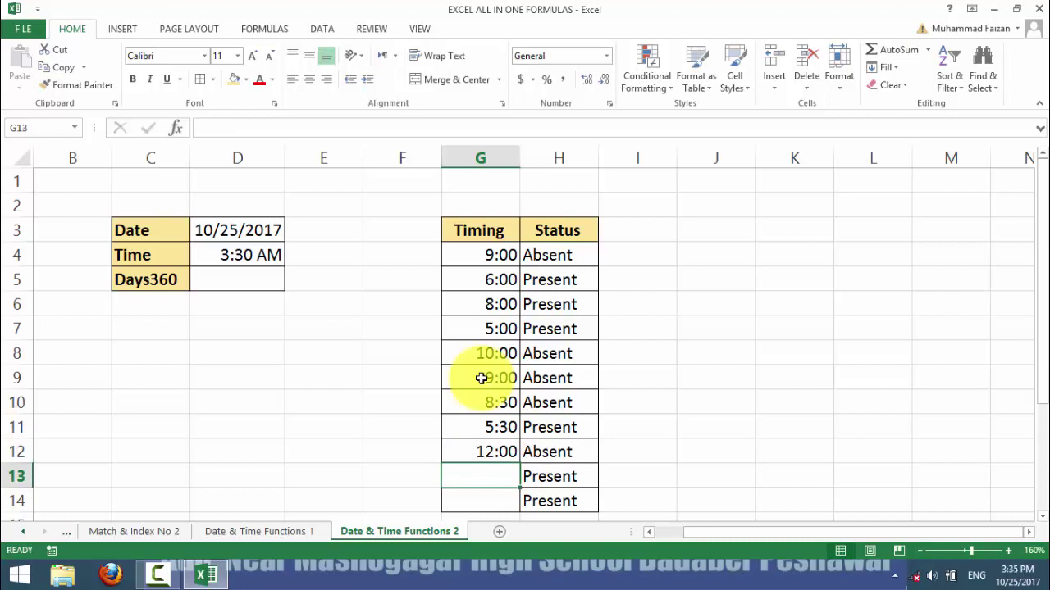
{"action": "type", "text": "4:00"}
{"action": "key", "text": "Return"}
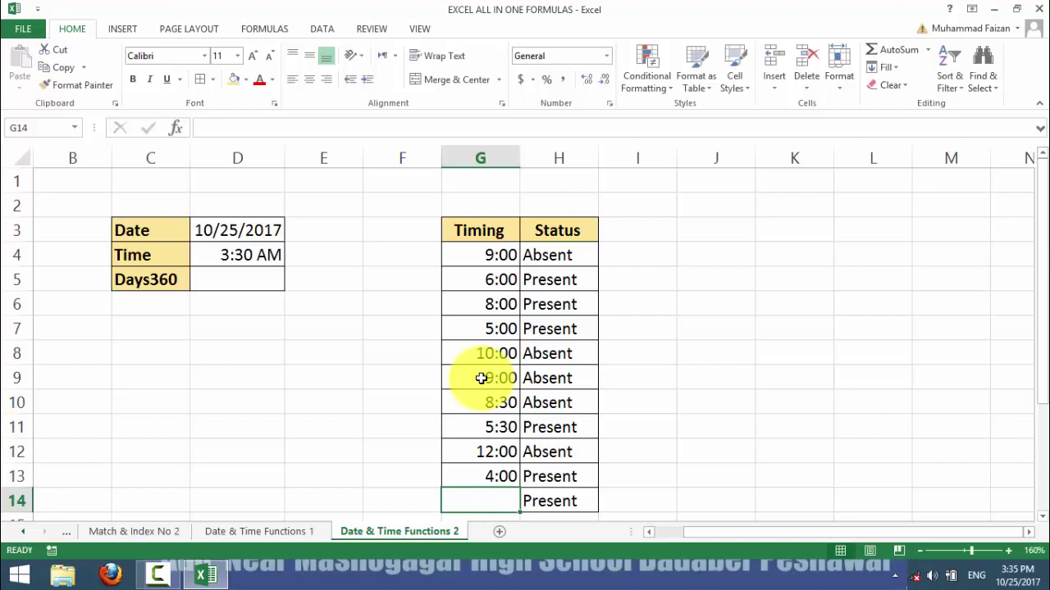
{"action": "type", "text": "7:00"}
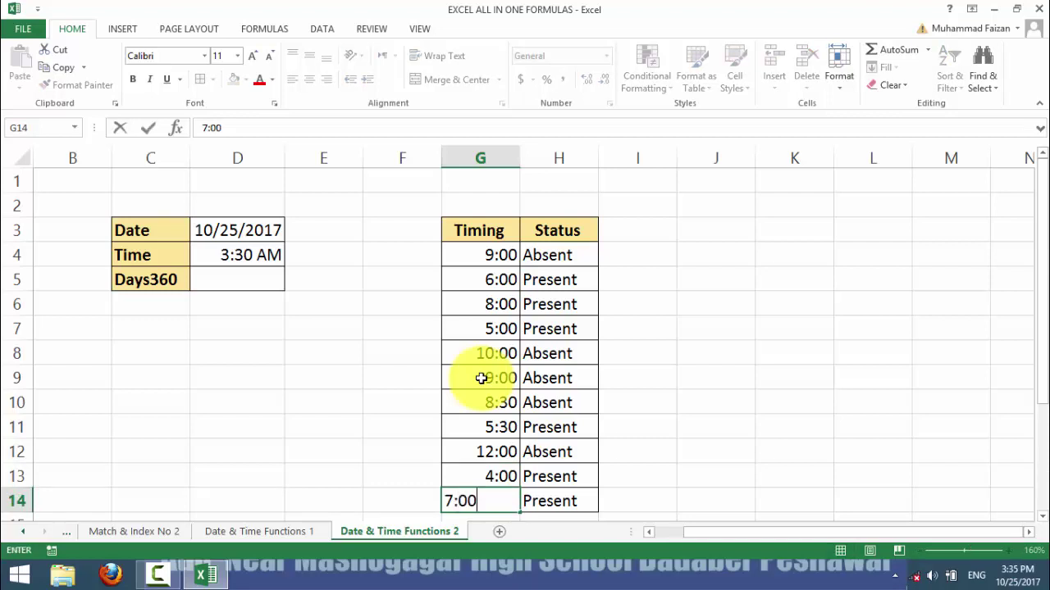
{"action": "key", "text": "Return"}
Step: Review the Timing and Status entries in G4:H14, the status formula in H4 and the date formula in D3
{"action": "left_click", "coordinate": [492, 476]}
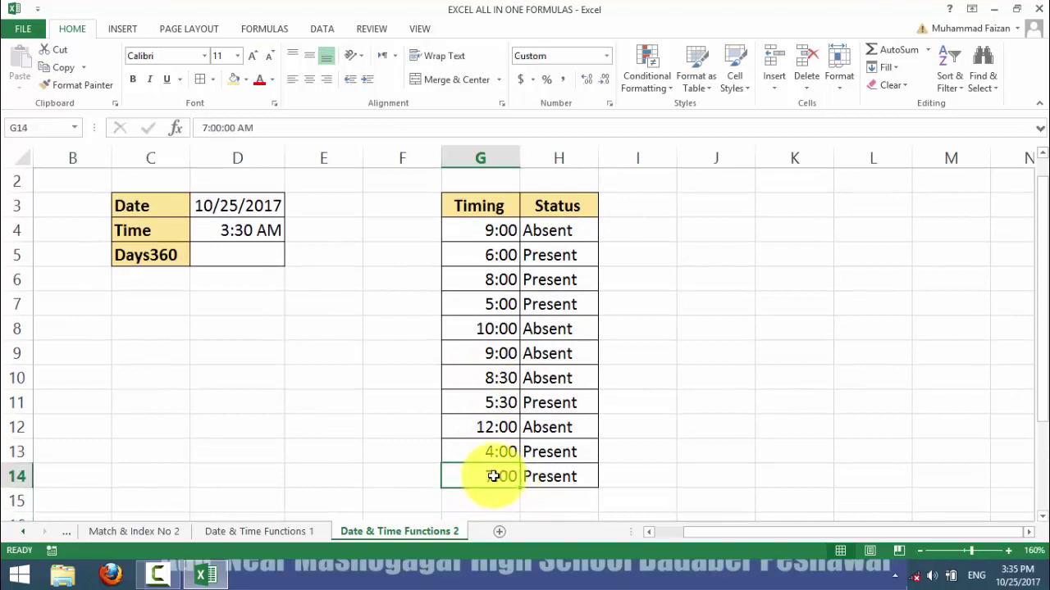
{"action": "scroll", "coordinate": [492, 475], "scroll_direction": "up", "scroll_amount": 1}
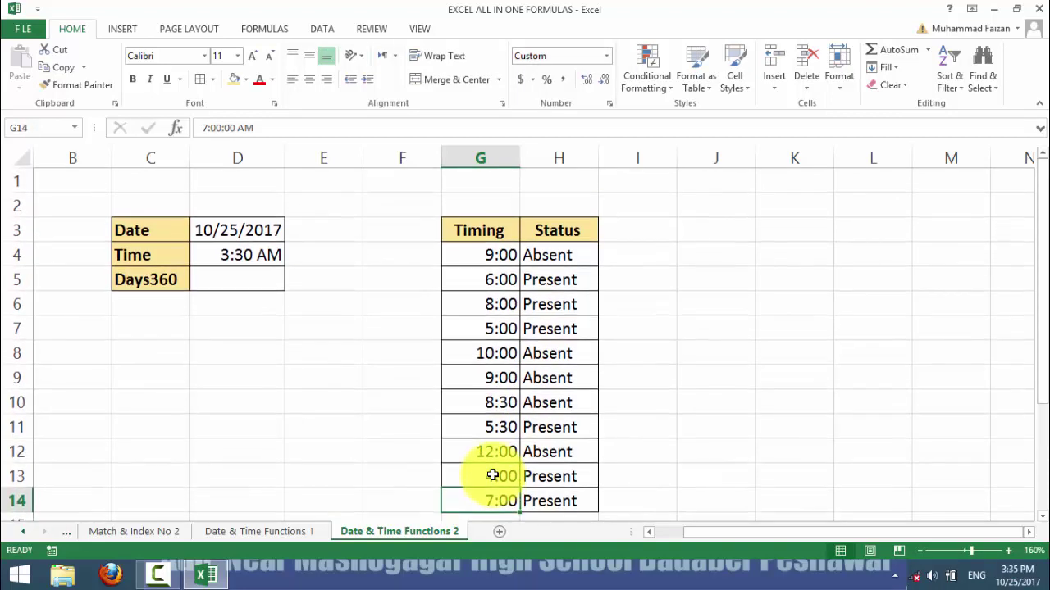
{"action": "left_click", "coordinate": [488, 254]}
{"action": "left_click_drag", "start_coordinate": [490, 320], "coordinate": [595, 496]}
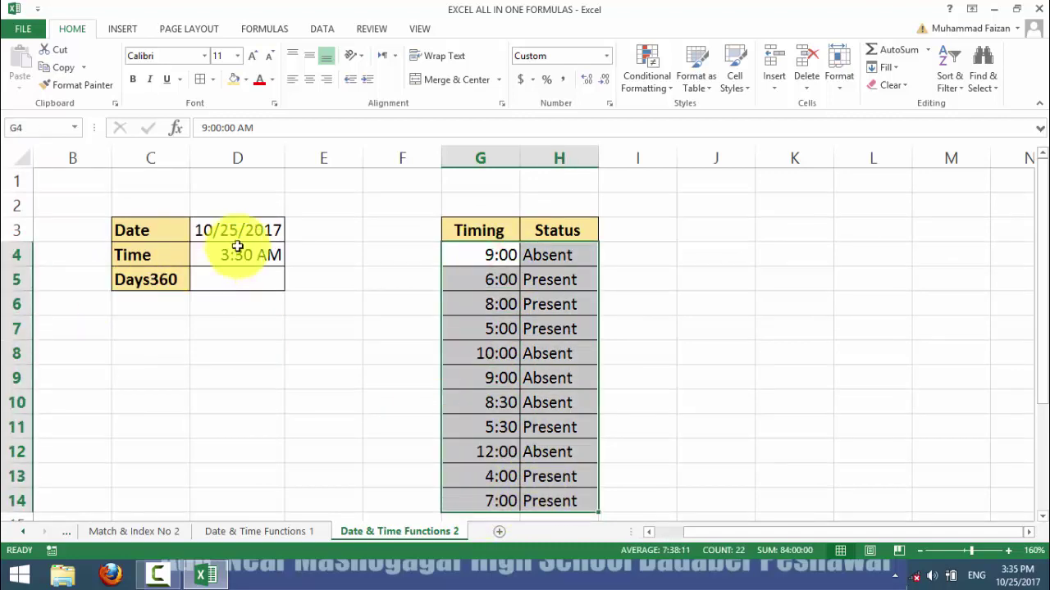
{"action": "left_click", "coordinate": [566, 258]}
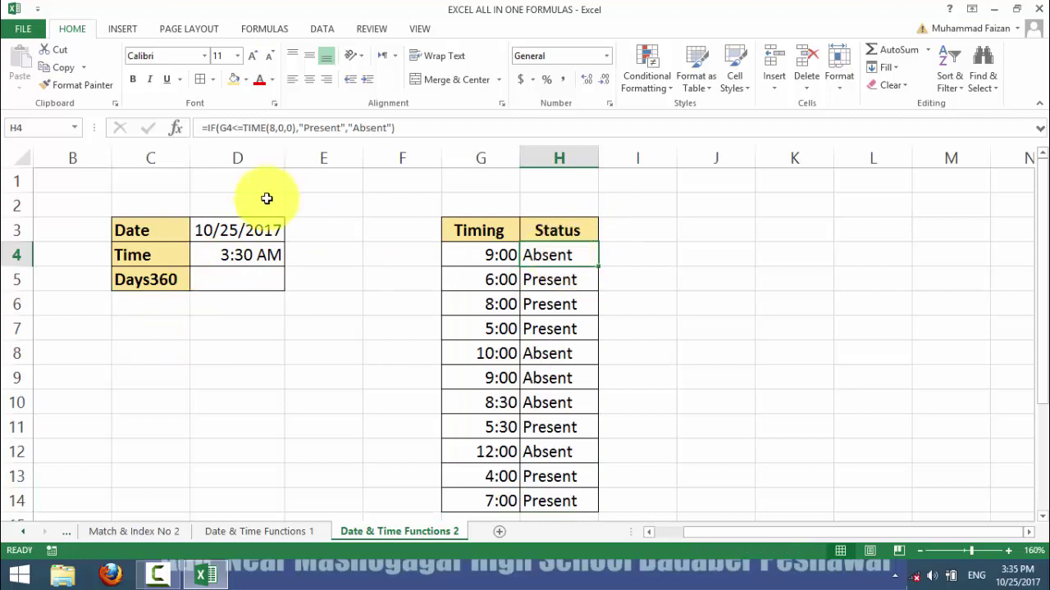
{"action": "left_click", "coordinate": [235, 230]}
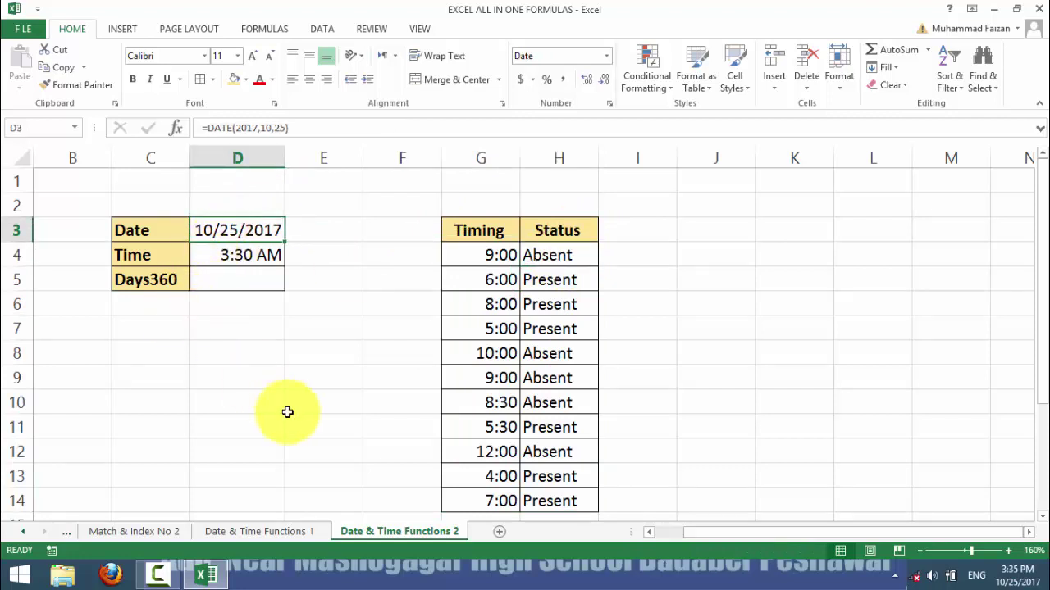
Step: Select the empty cell K3 in the sheet, and launch Word (winword) with a new blank document
{"action": "left_click", "coordinate": [1029, 531]}
{"action": "left_click", "coordinate": [662, 228]}
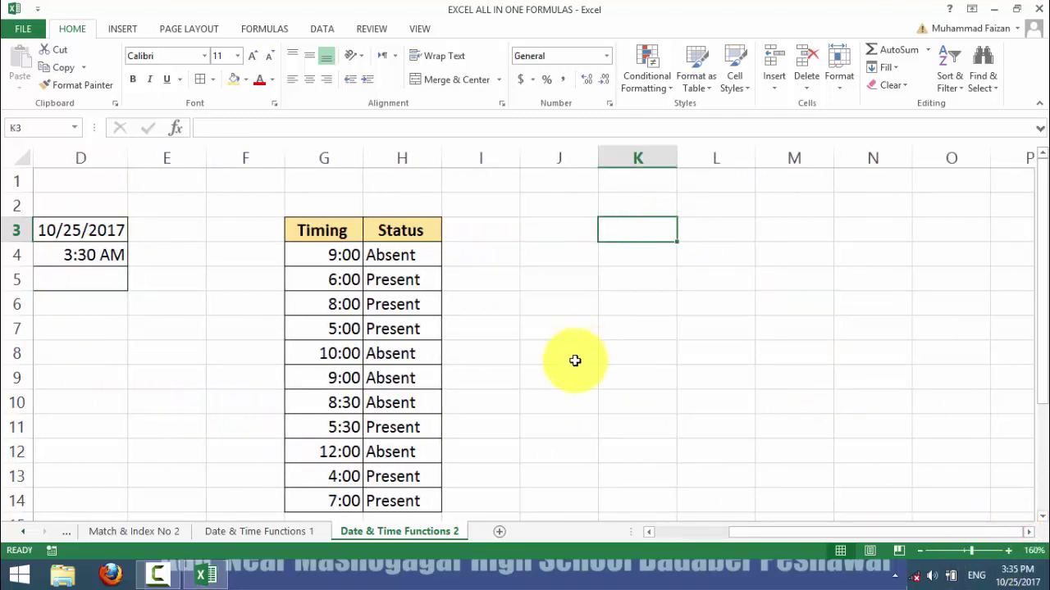
{"action": "key", "text": "super+r"}
{"action": "type", "text": "winword"}
{"action": "key", "text": "Return"}
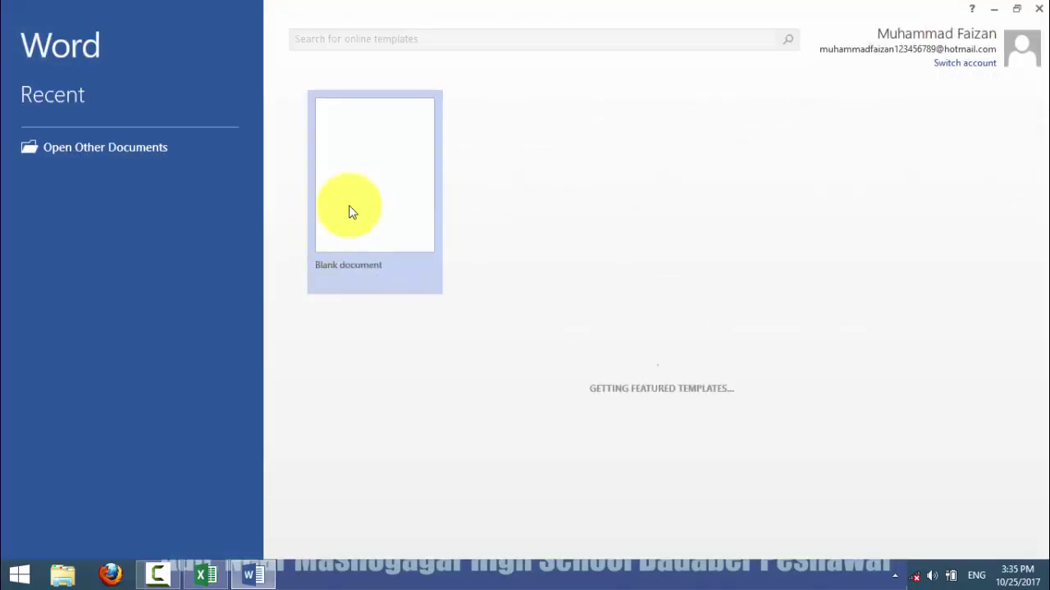
{"action": "left_click", "coordinate": [349, 205]}
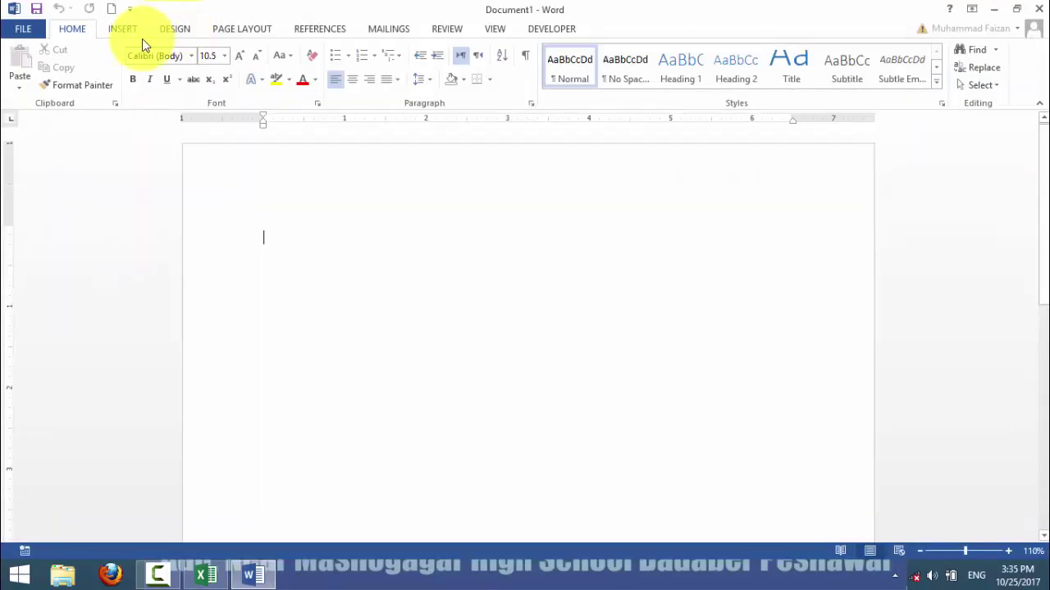
Step: Insert the current date into the document in the format Wednesday, October 25, 2017
{"action": "left_click", "coordinate": [125, 29]}
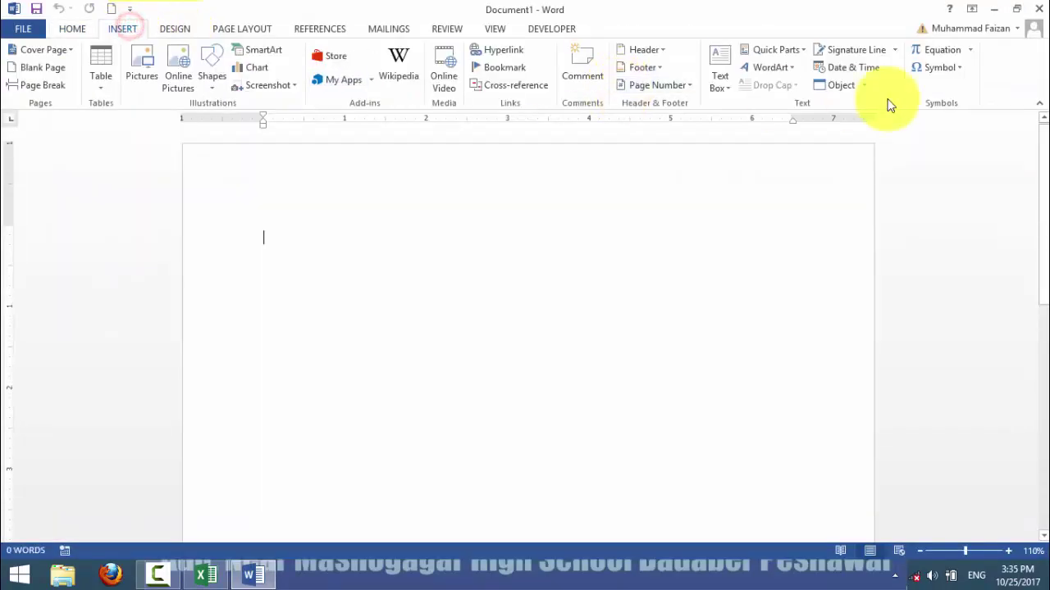
{"action": "left_click", "coordinate": [858, 67]}
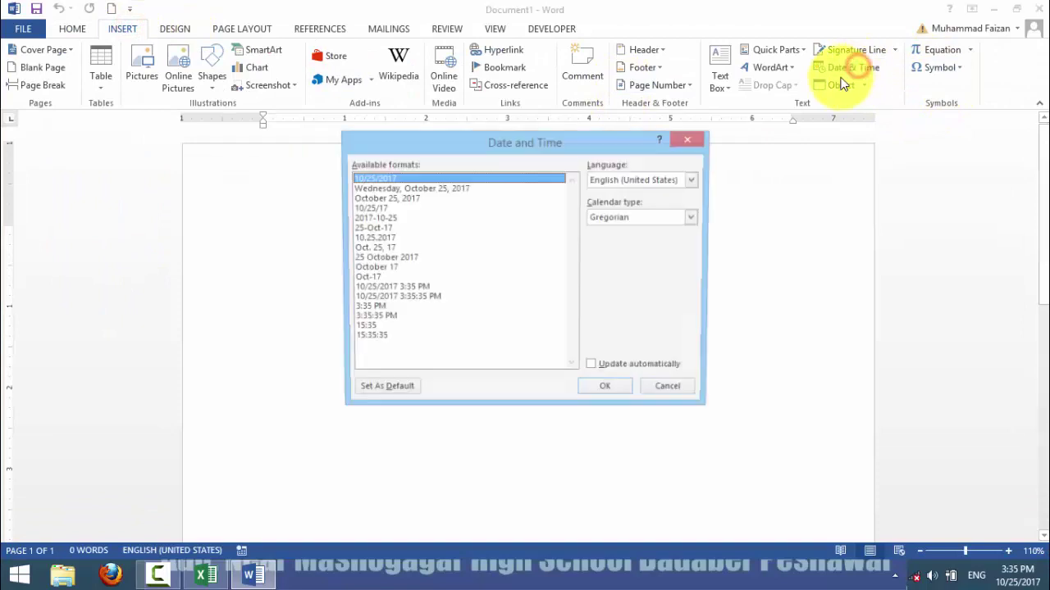
{"action": "left_click", "coordinate": [444, 187]}
{"action": "left_click", "coordinate": [596, 390]}
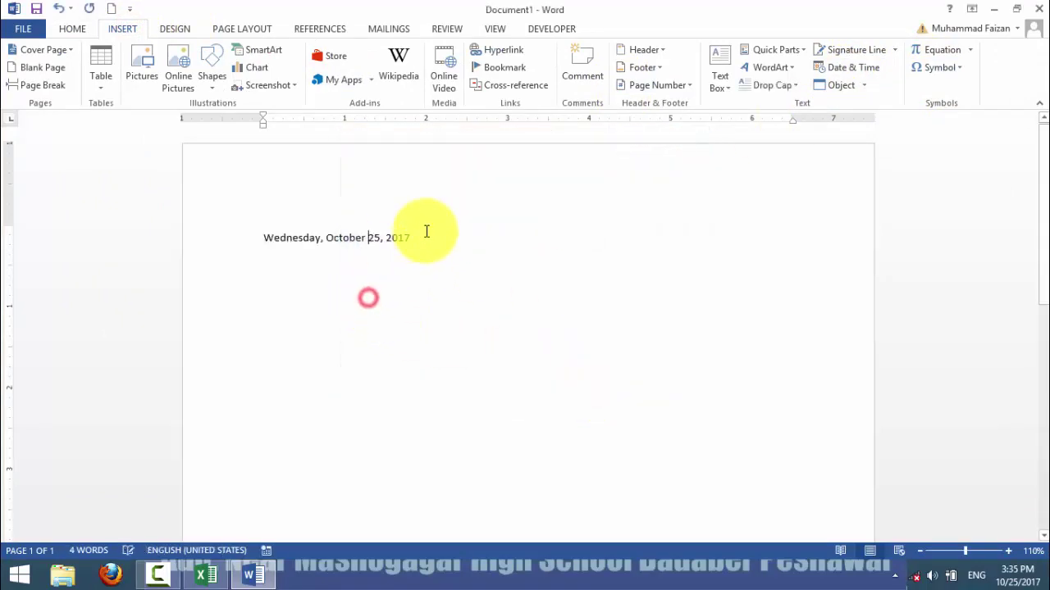
Step: Enlarge the font of the inserted date line by nine size increments and examine the full date text
{"action": "left_click", "coordinate": [192, 236]}
{"action": "key", "text": "ctrl+shift+period"}
{"action": "key", "text": "ctrl+shift+period"}
{"action": "key", "text": "ctrl+shift+period"}
{"action": "key", "text": "ctrl+shift+period"}
{"action": "key", "text": "ctrl+shift+period"}
{"action": "key", "text": "ctrl+shift+period"}
{"action": "key", "text": "ctrl+shift+period"}
{"action": "key", "text": "ctrl+shift+period"}
{"action": "key", "text": "ctrl+shift+period"}
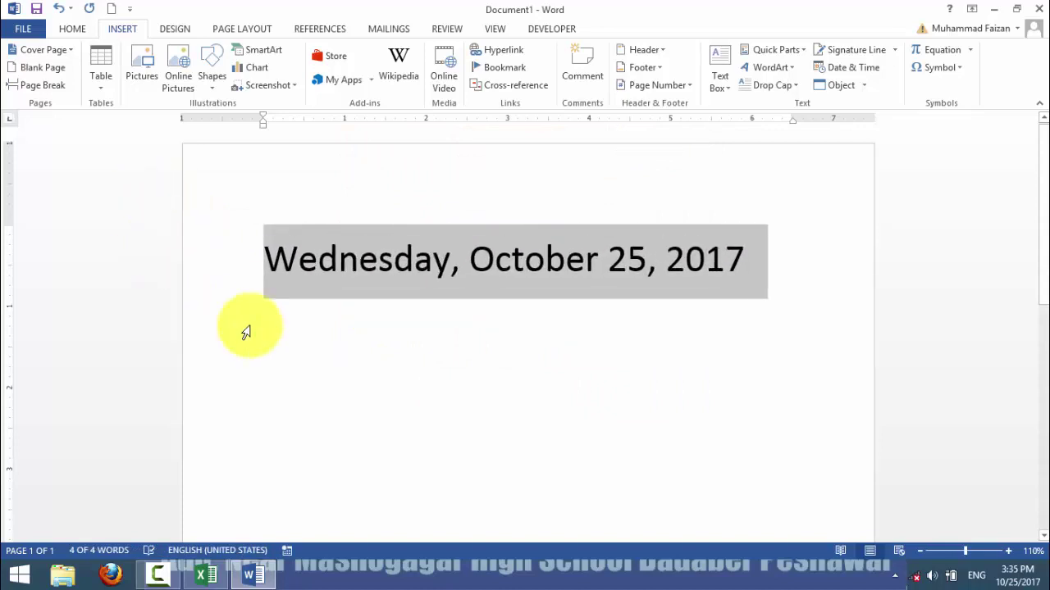
{"action": "left_click", "coordinate": [291, 326]}
{"action": "left_click_drag", "start_coordinate": [261, 267], "coordinate": [743, 262]}
{"action": "left_click", "coordinate": [628, 271]}
Step: Switch to Excel and enter &, Ampersend, AND and Cocatenation in cells K3 to N3
{"action": "left_click", "coordinate": [205, 576]}
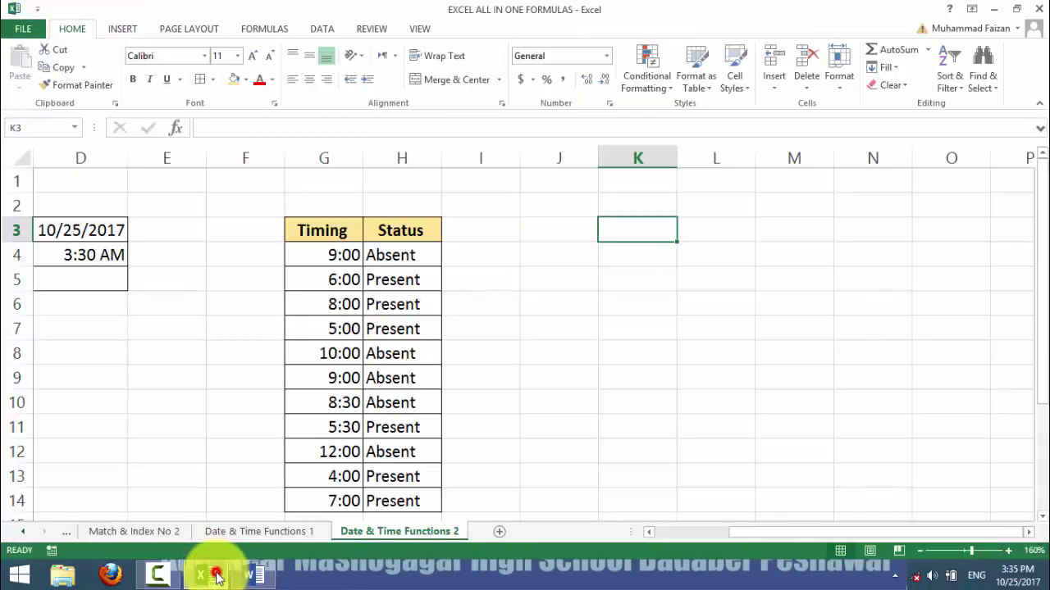
{"action": "left_click", "coordinate": [642, 276]}
{"action": "left_click", "coordinate": [641, 236]}
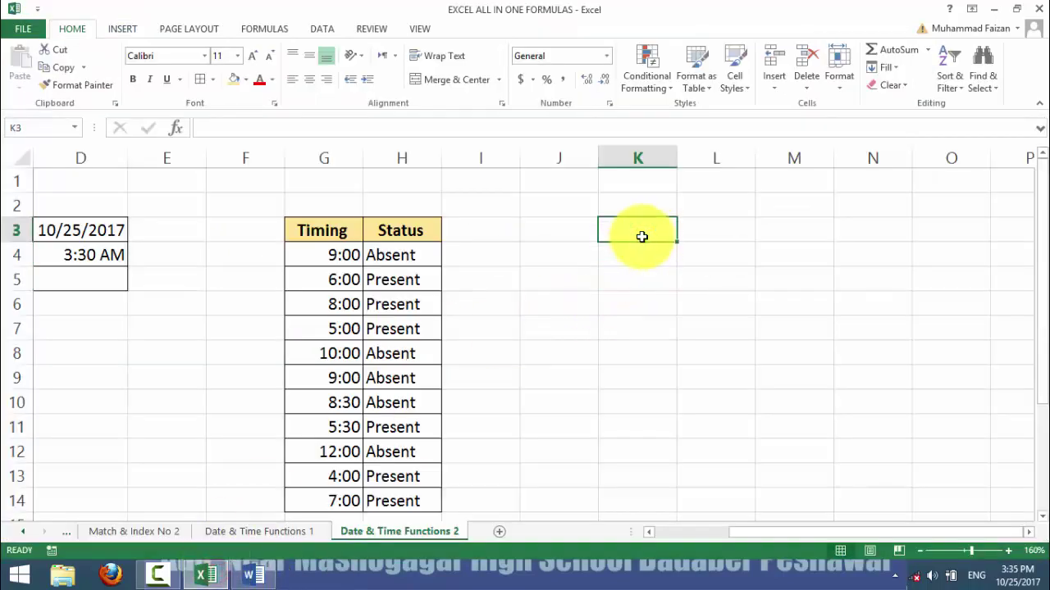
{"action": "type", "text": "&"}
{"action": "key", "text": "Tab"}
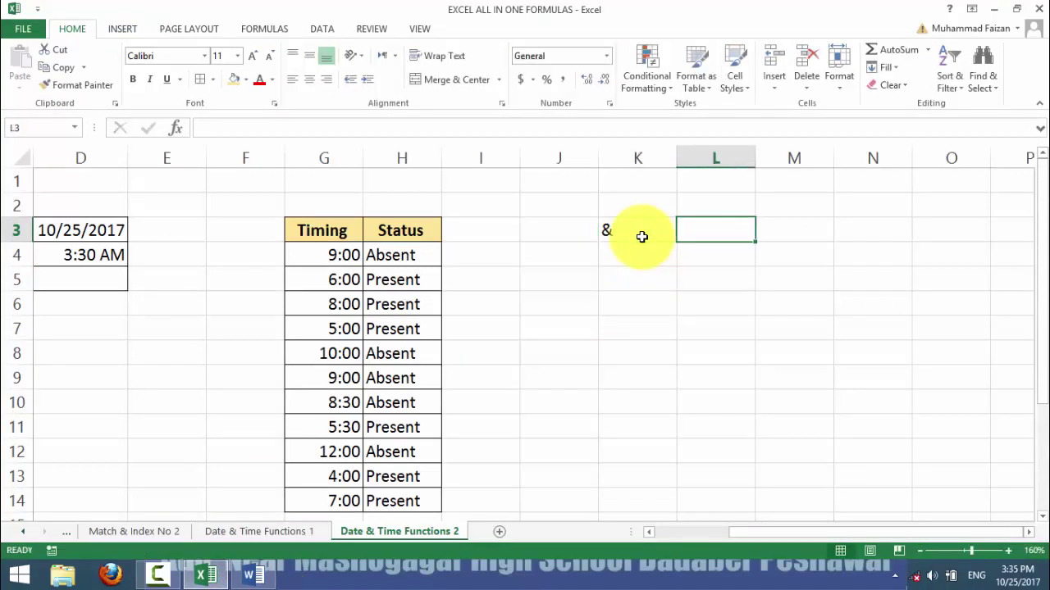
{"action": "type", "text": "A"}
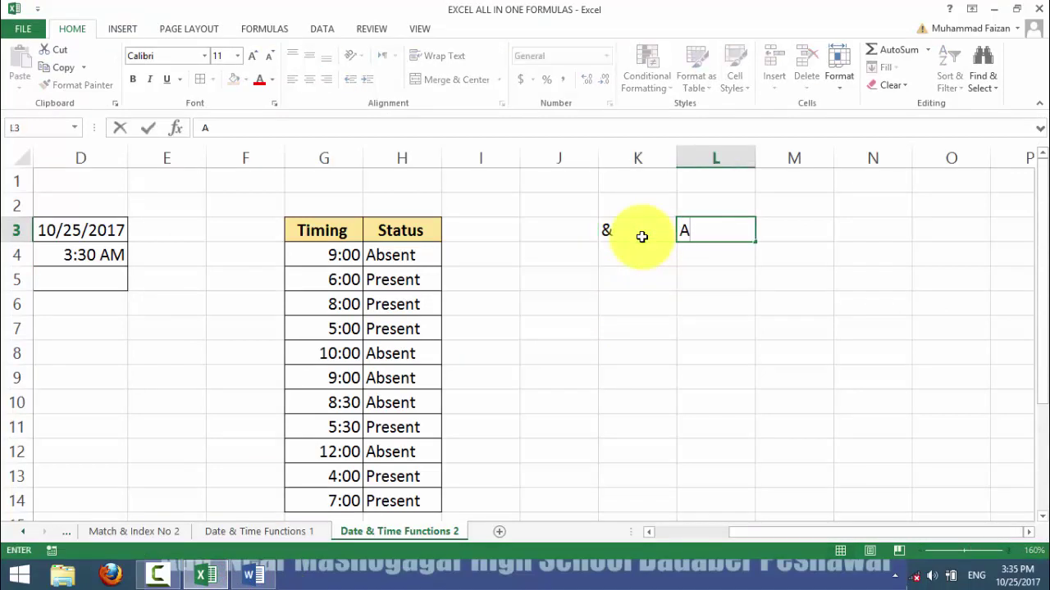
{"action": "type", "text": "mpersent"}
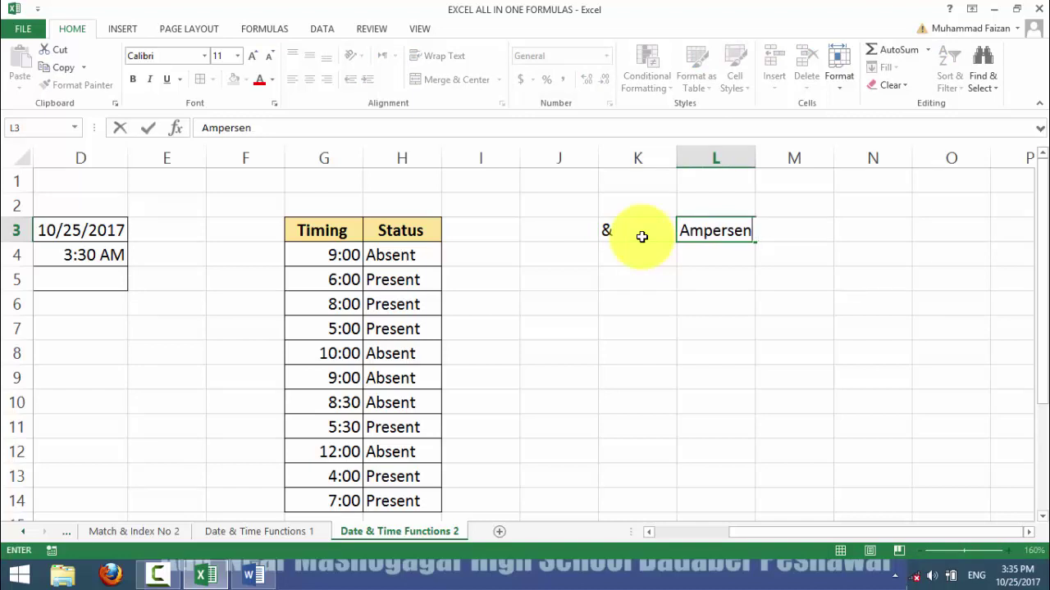
{"action": "key", "text": "Tab"}
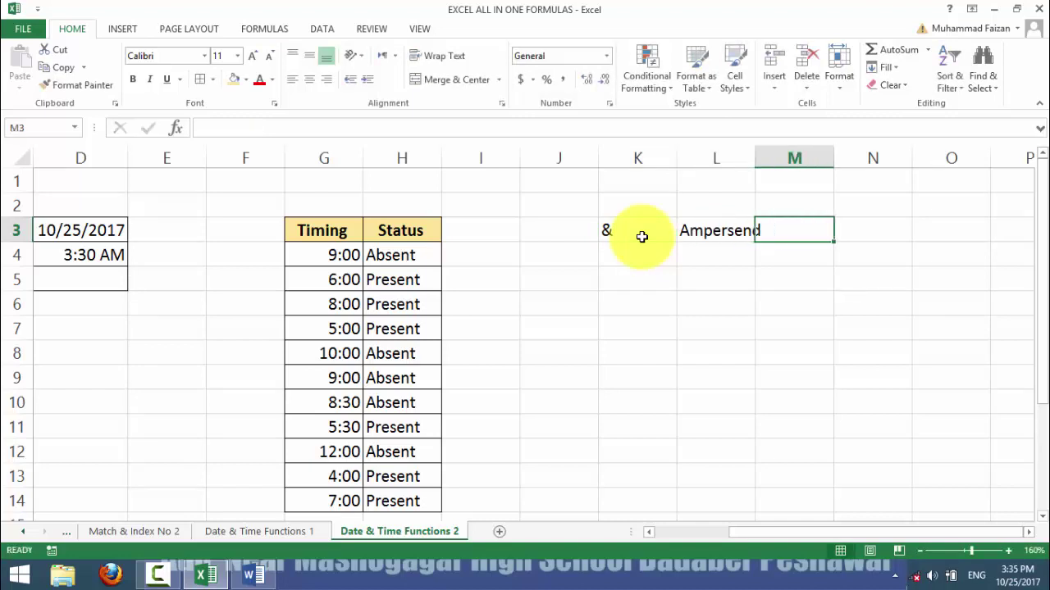
{"action": "type", "text": "AND"}
{"action": "key", "text": "Tab"}
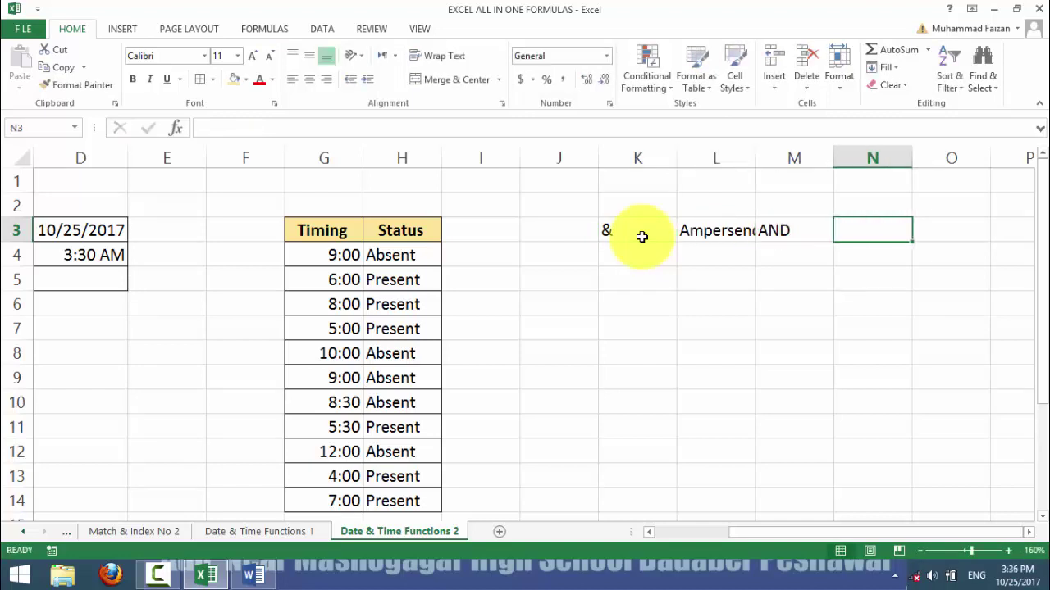
{"action": "type", "text": "Coa"}
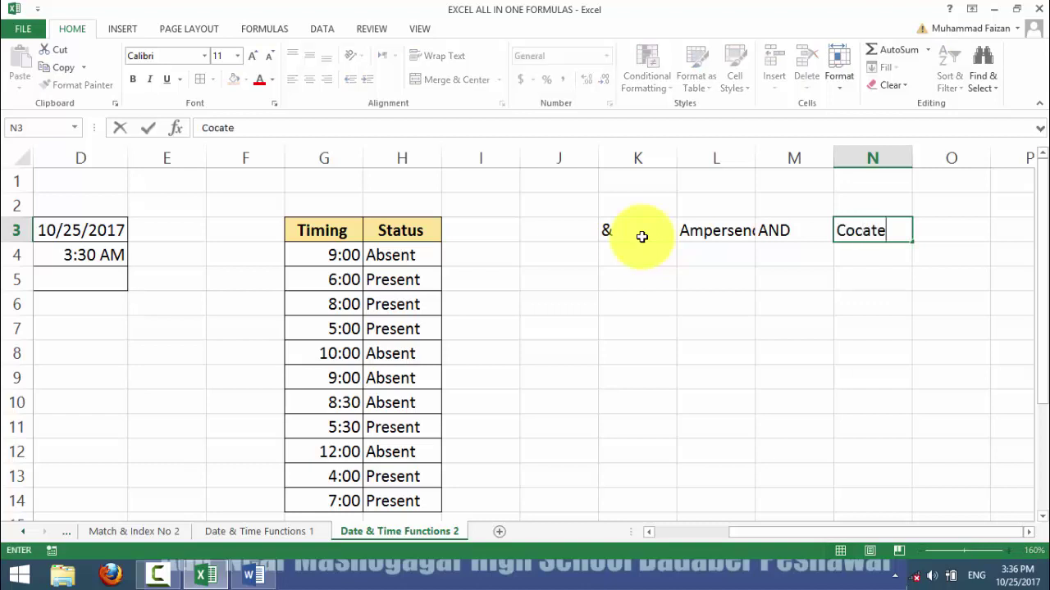
{"action": "type", "text": "atenation"}
{"action": "key", "text": "Return"}
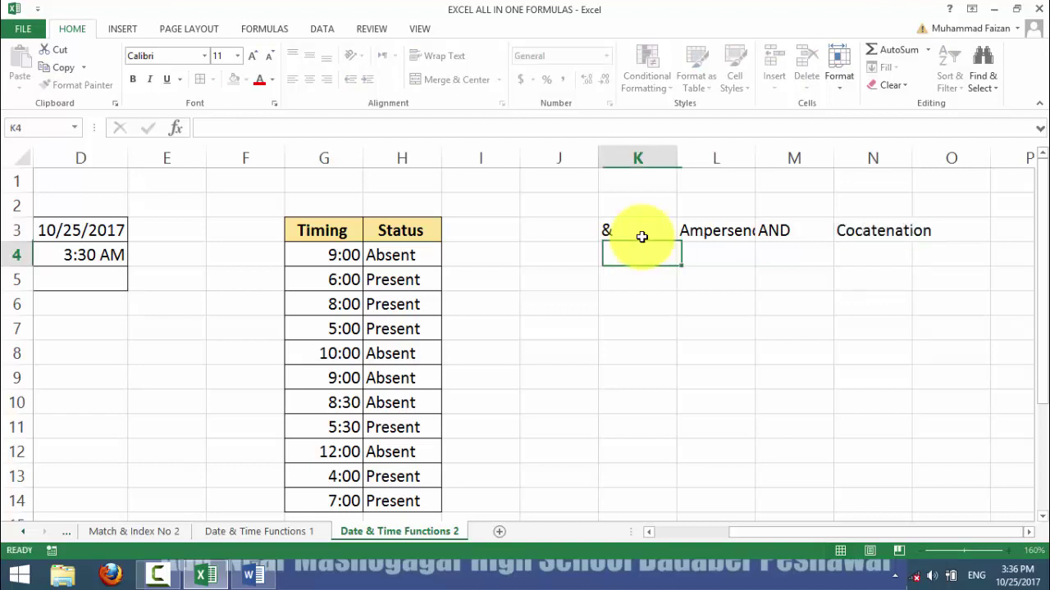
Step: Autofit the widths of columns N and L, and make the labels in K3:N3 centred and bold
{"action": "double_click", "coordinate": [917, 158]}
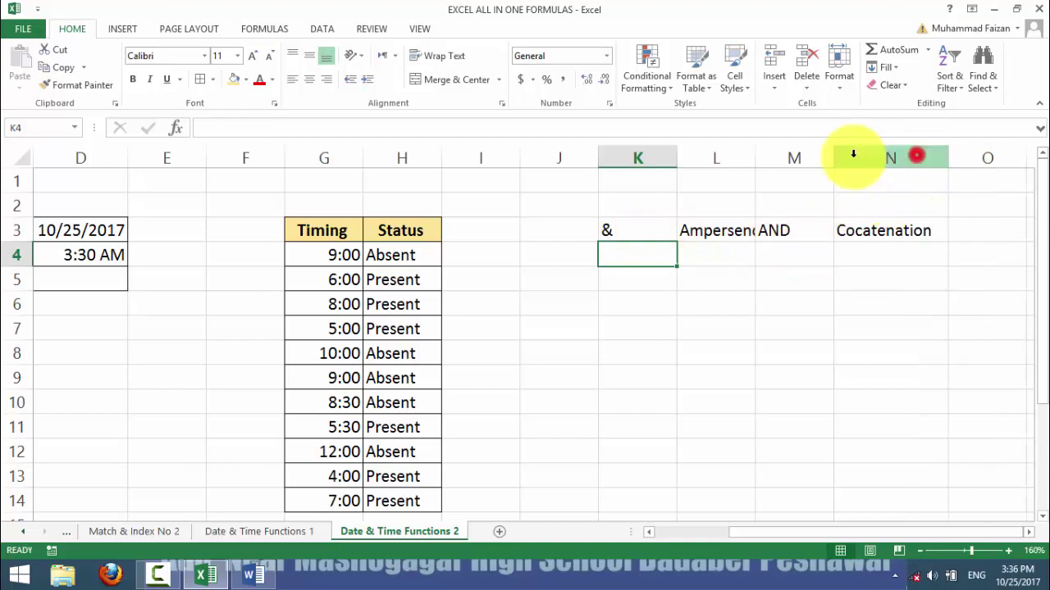
{"action": "double_click", "coordinate": [754, 157]}
{"action": "left_click_drag", "start_coordinate": [612, 227], "coordinate": [909, 225]}
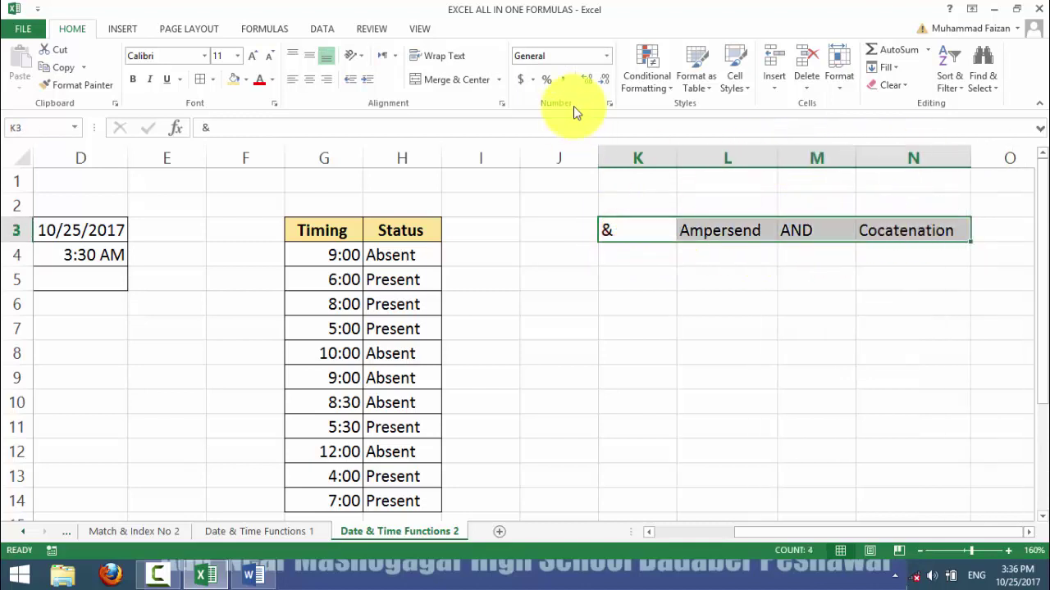
{"action": "left_click", "coordinate": [313, 79]}
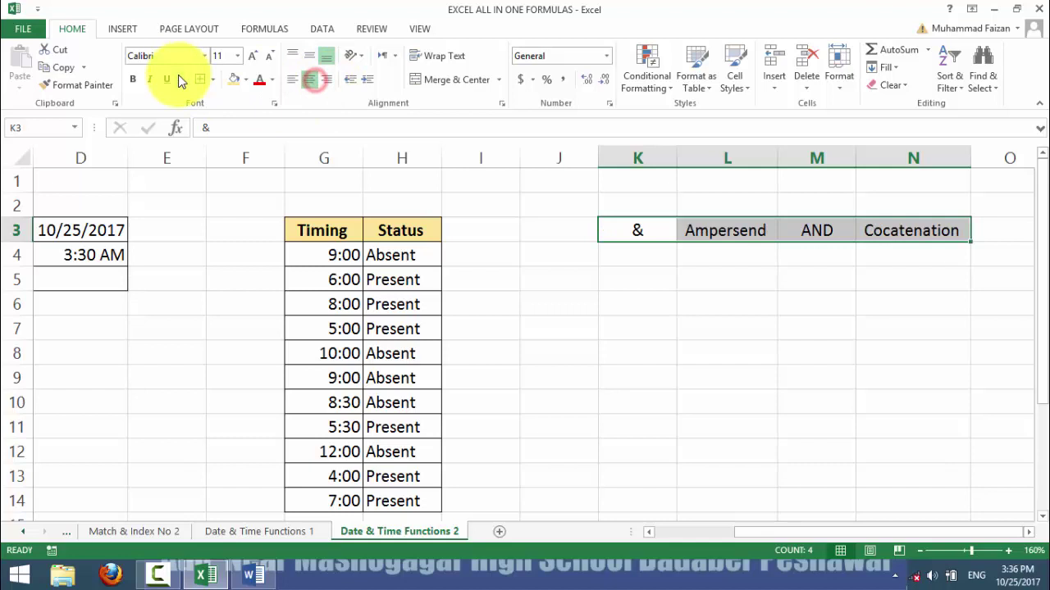
{"action": "left_click", "coordinate": [132, 78]}
{"action": "left_click", "coordinate": [681, 329]}
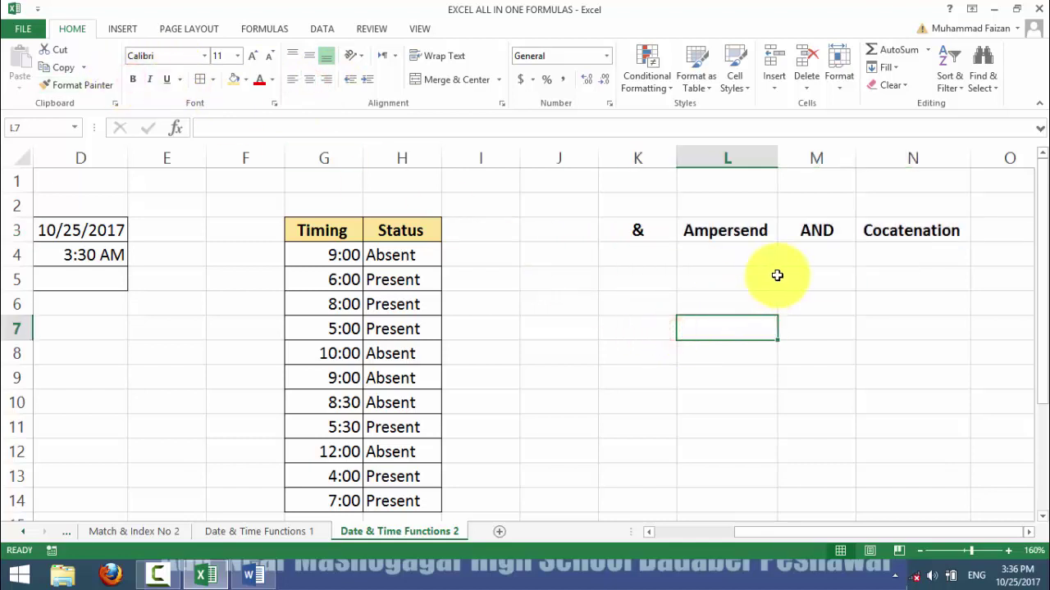
Step: Correct the spelling of the label in N3 to Concatenation
{"action": "left_click", "coordinate": [801, 232]}
{"action": "left_click_drag", "start_coordinate": [801, 232], "coordinate": [804, 232]}
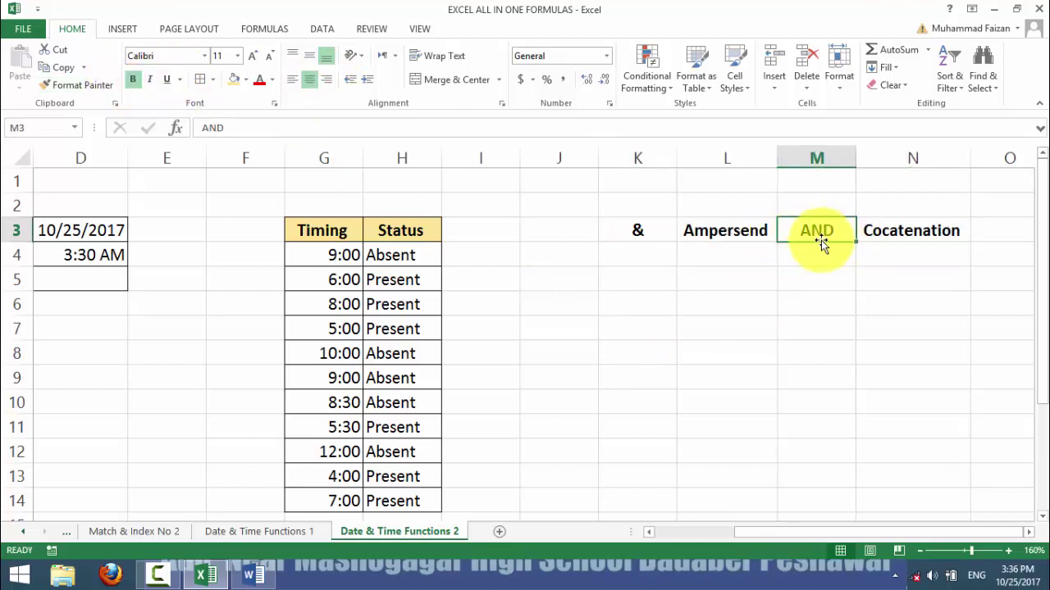
{"action": "left_click", "coordinate": [904, 232]}
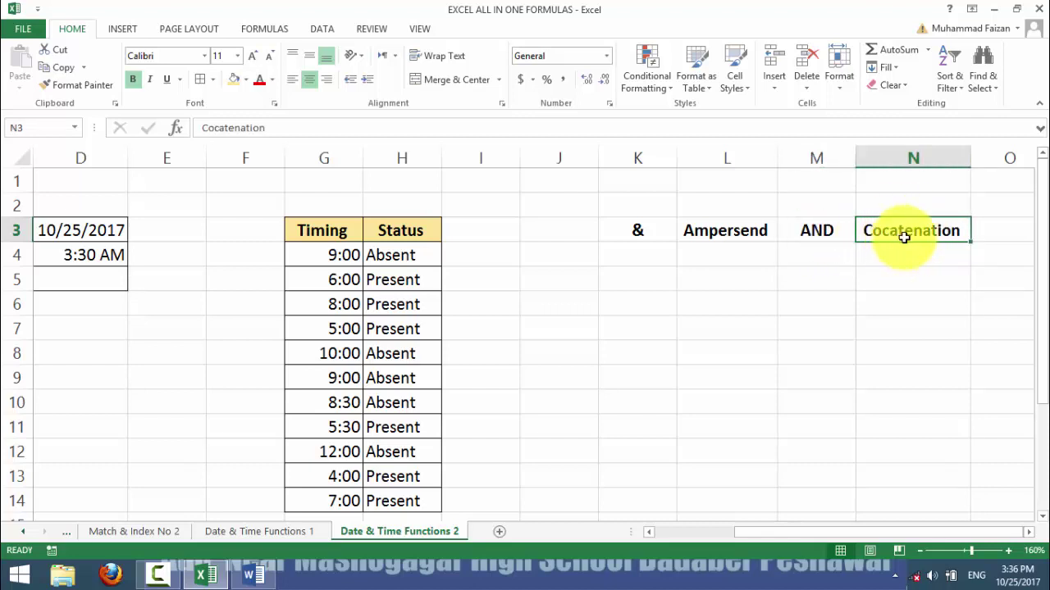
{"action": "double_click", "coordinate": [875, 232]}
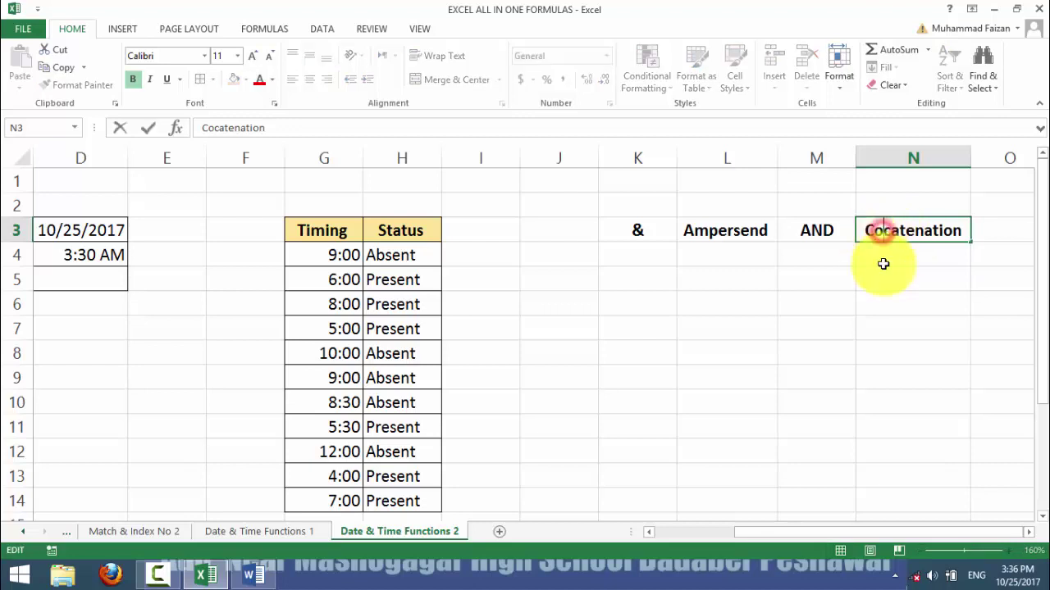
{"action": "type", "text": "n"}
{"action": "key", "text": "Return"}
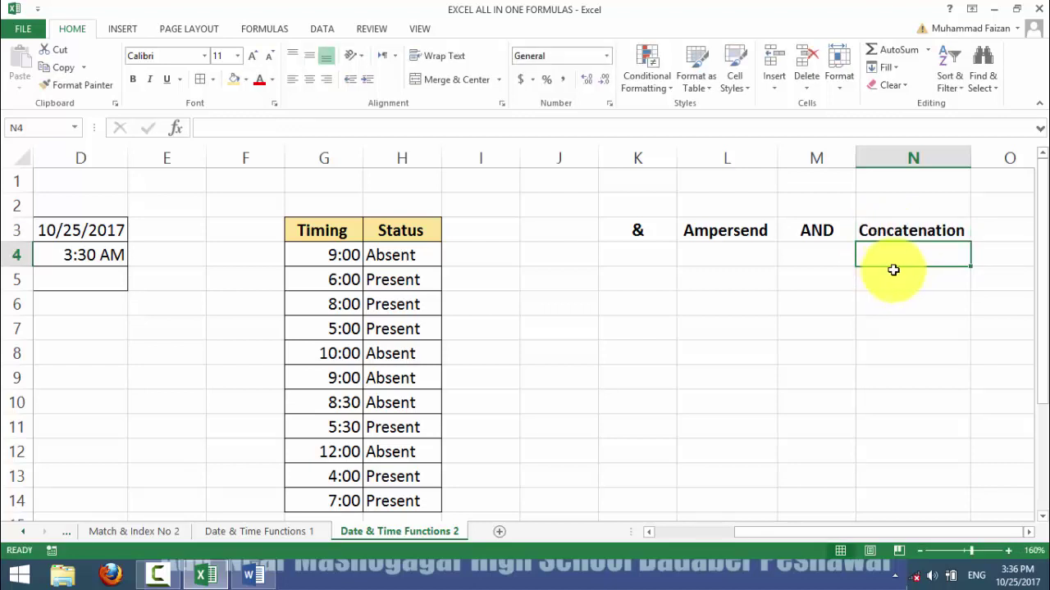
{"action": "left_click", "coordinate": [900, 234]}
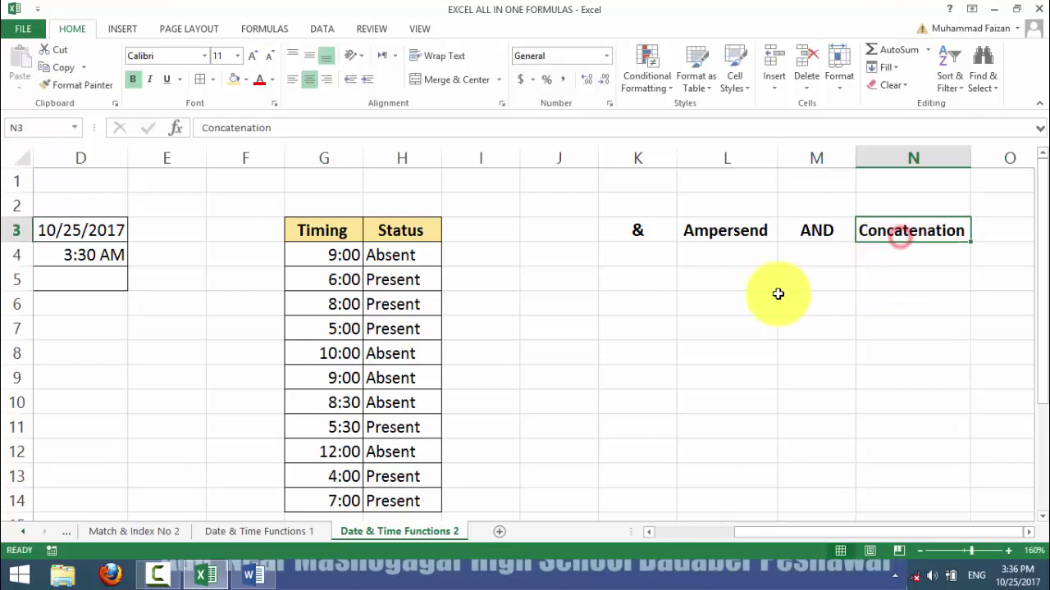
{"action": "left_click", "coordinate": [648, 284]}
{"action": "left_click", "coordinate": [706, 259]}
{"action": "left_click", "coordinate": [745, 297]}
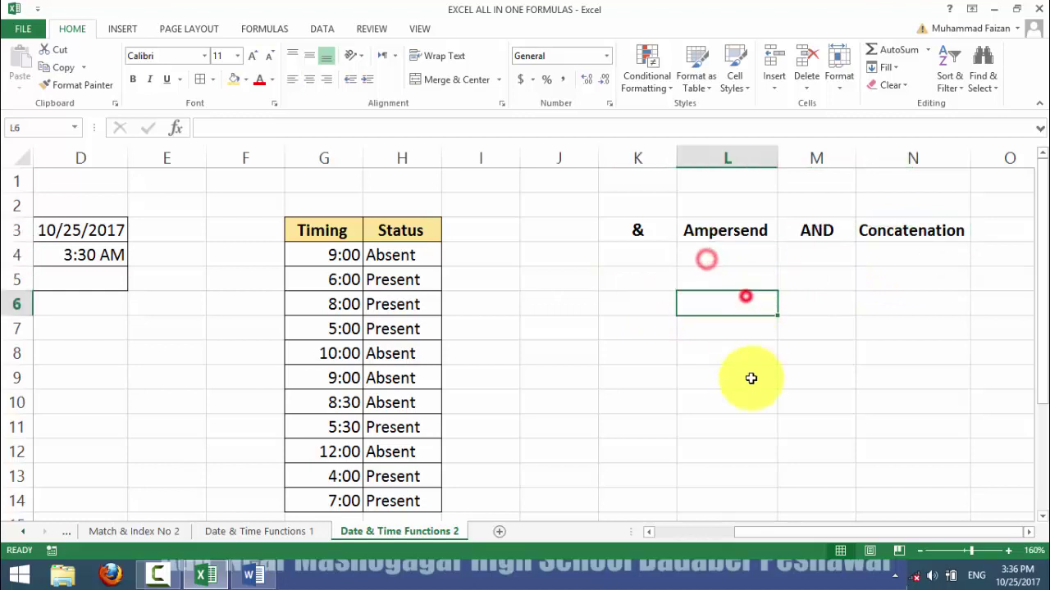
Step: Select the empty cell K5, and switch to Word to examine the weekday part of the full date line
{"action": "left_click", "coordinate": [1030, 532]}
{"action": "left_click", "coordinate": [1030, 531]}
{"action": "left_click", "coordinate": [466, 279]}
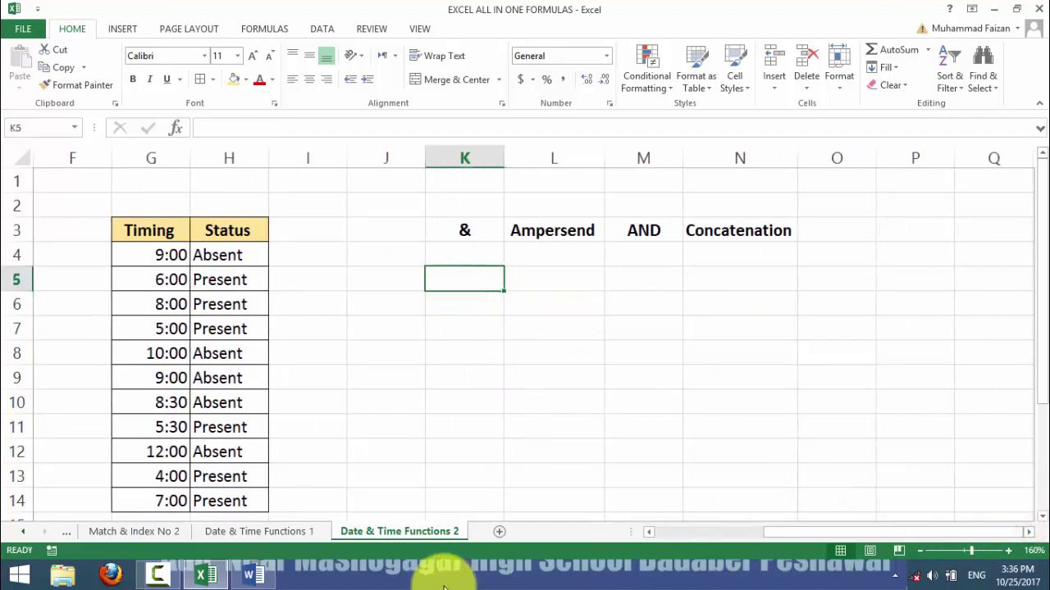
{"action": "left_click", "coordinate": [254, 575]}
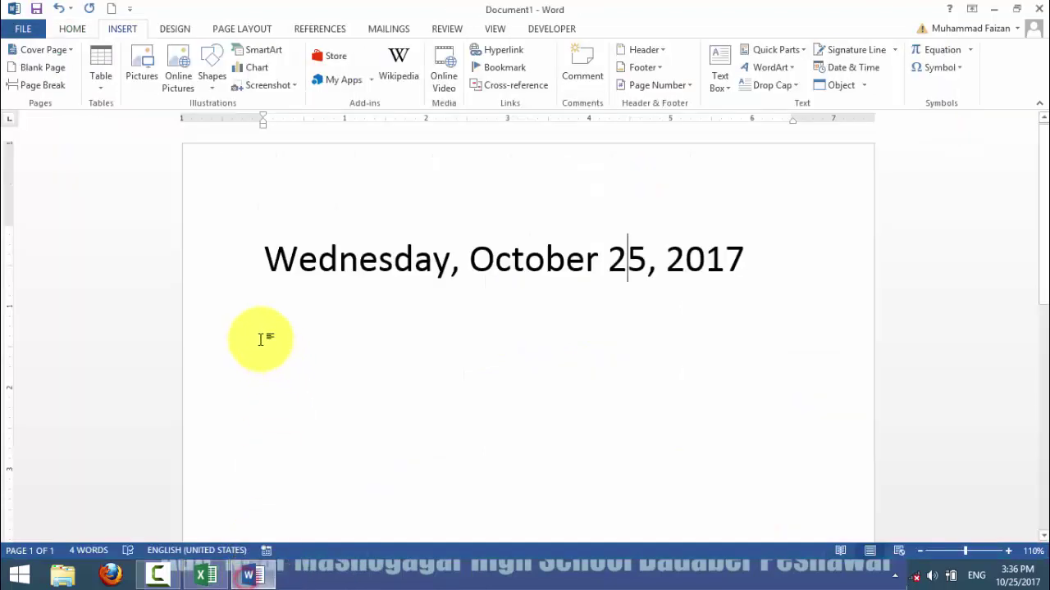
{"action": "left_click_drag", "start_coordinate": [263, 265], "coordinate": [691, 321]}
{"action": "left_click", "coordinate": [690, 322]}
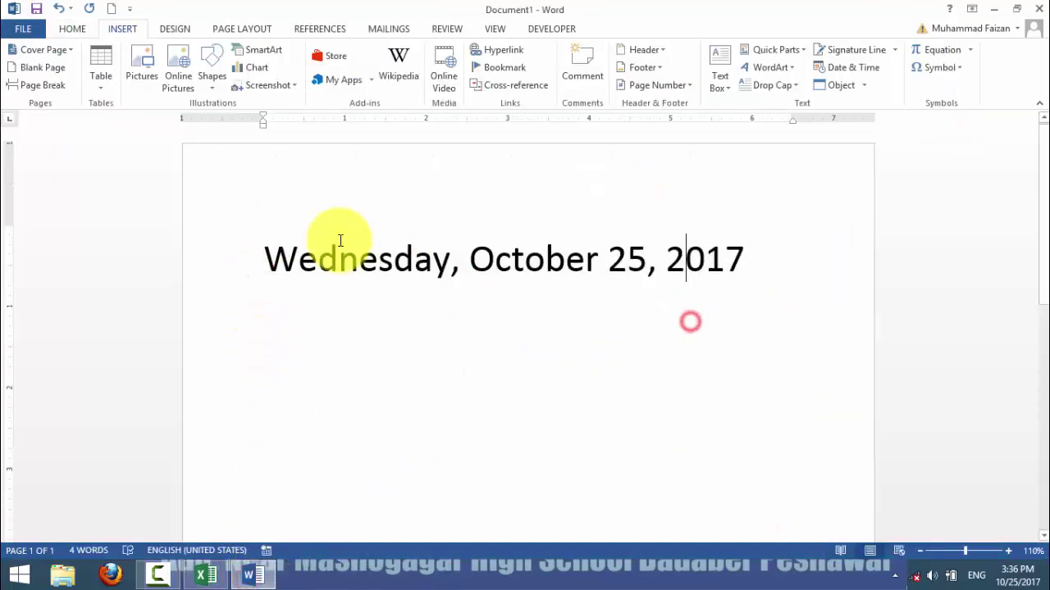
{"action": "left_click", "coordinate": [254, 266]}
{"action": "left_click", "coordinate": [273, 260]}
{"action": "left_click_drag", "start_coordinate": [270, 259], "coordinate": [449, 262]}
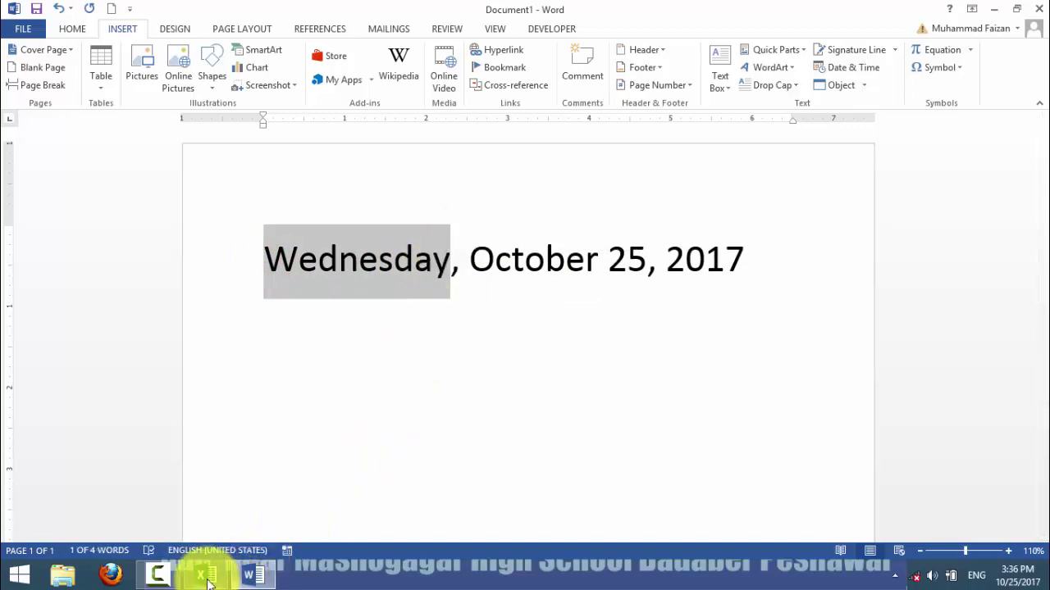
Step: Switch to Excel, enter =TEXT(TODAY(),"dddd") in K5, and autofit the width of column K
{"action": "left_click", "coordinate": [205, 576]}
{"action": "type", "text": "=tex"}
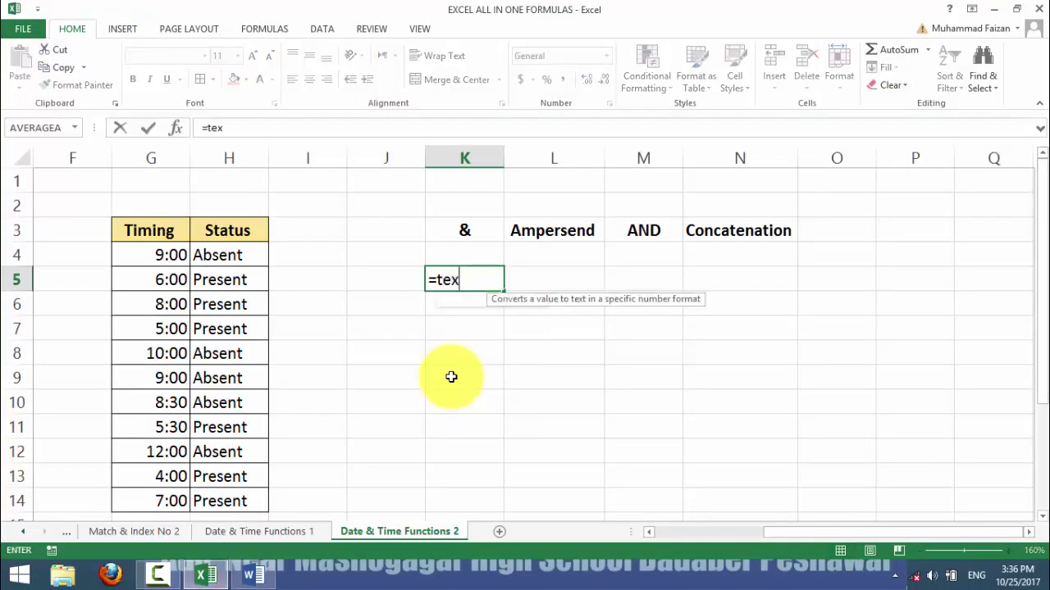
{"action": "key", "text": "Tab"}
{"action": "type", "text": "to"}
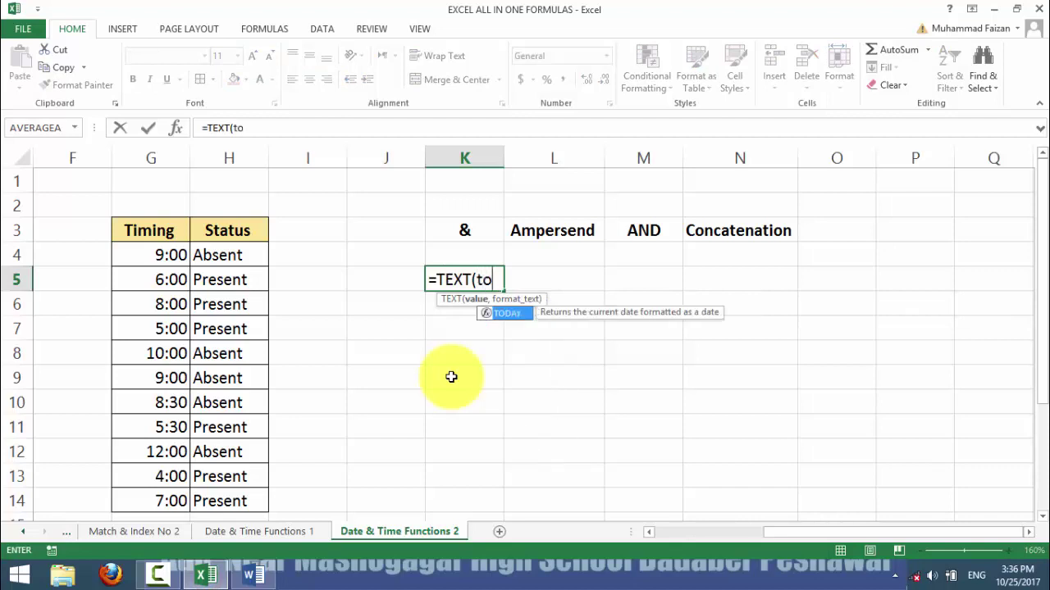
{"action": "key", "text": "Tab"}
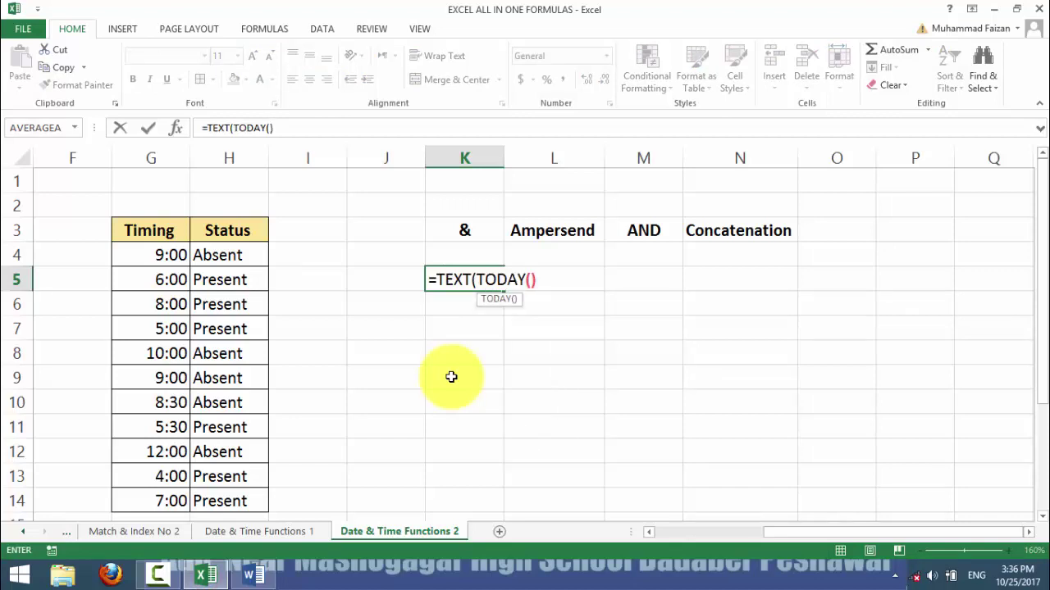
{"action": "type", "text": "),\"dddd"}
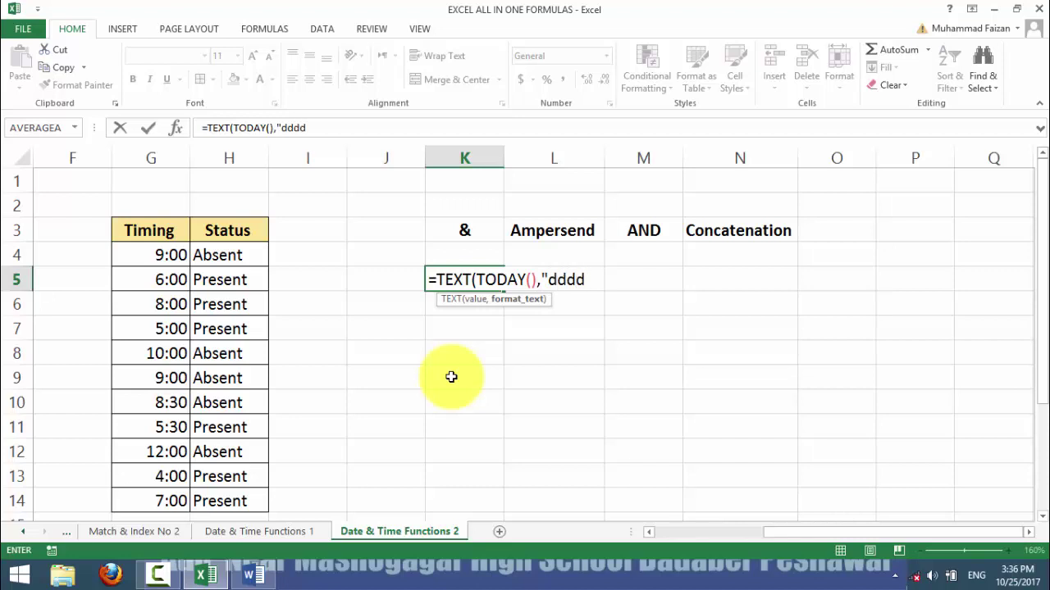
{"action": "type", "text": "\""}
{"action": "key", "text": "Return"}
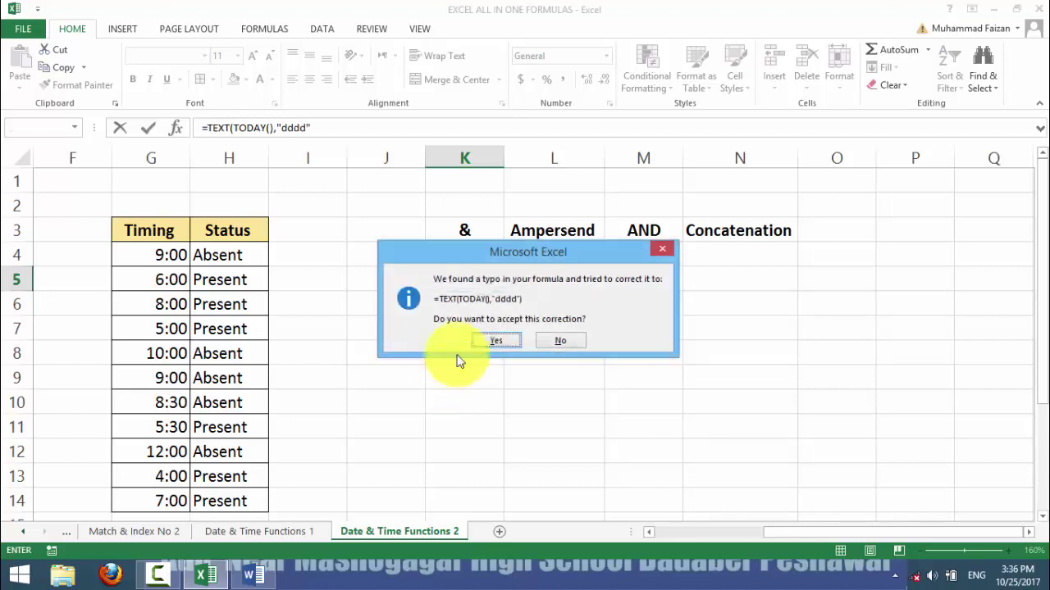
{"action": "left_click", "coordinate": [487, 340]}
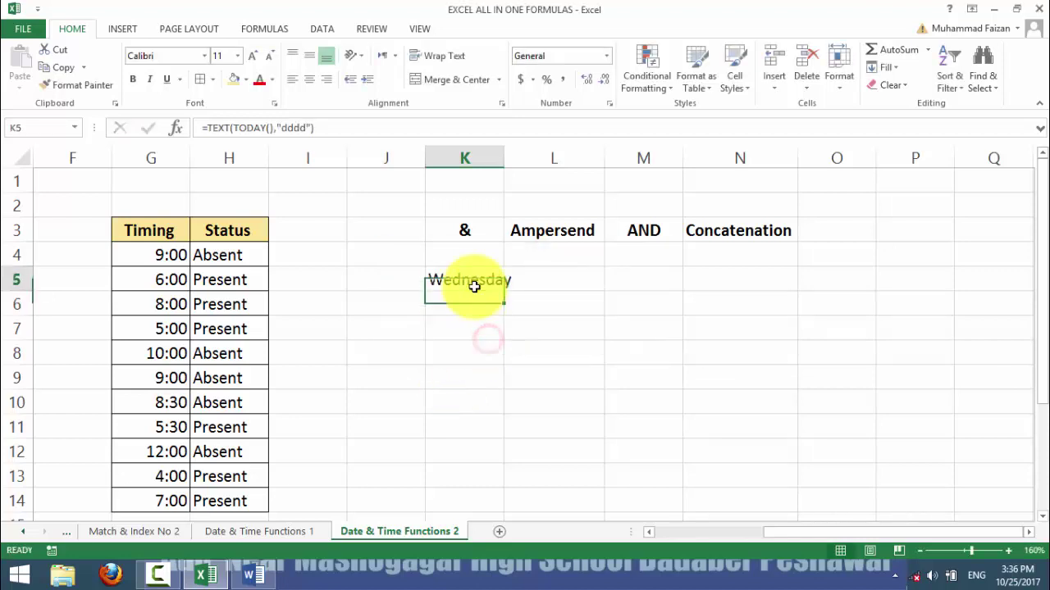
{"action": "double_click", "coordinate": [503, 152]}
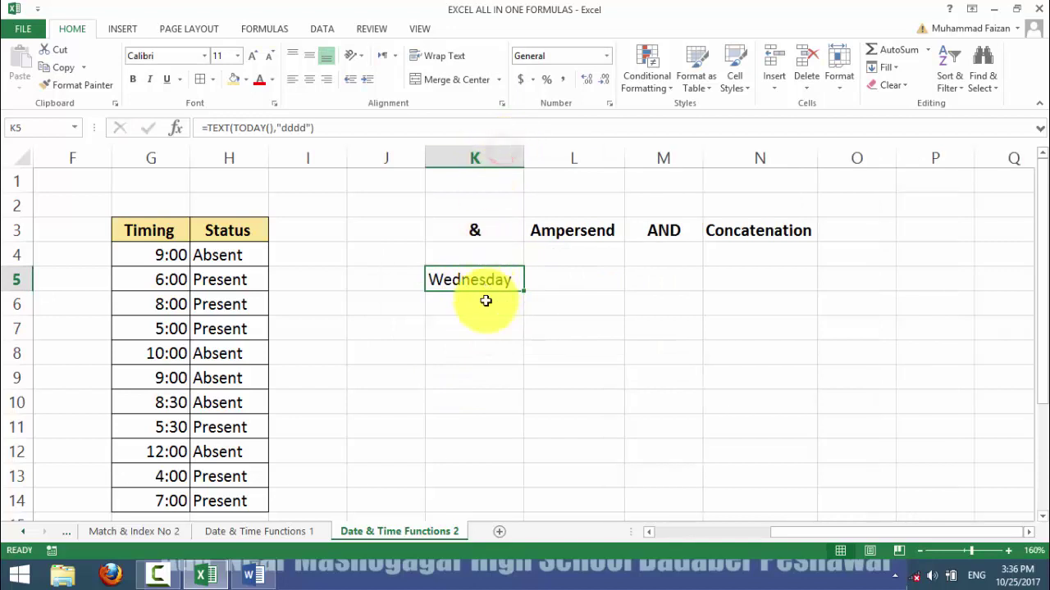
Step: Check the separator after the weekday in the Word date, and append &", " to the formula in K5 in Excel
{"action": "left_click", "coordinate": [246, 572]}
{"action": "left_click_drag", "start_coordinate": [260, 261], "coordinate": [468, 266]}
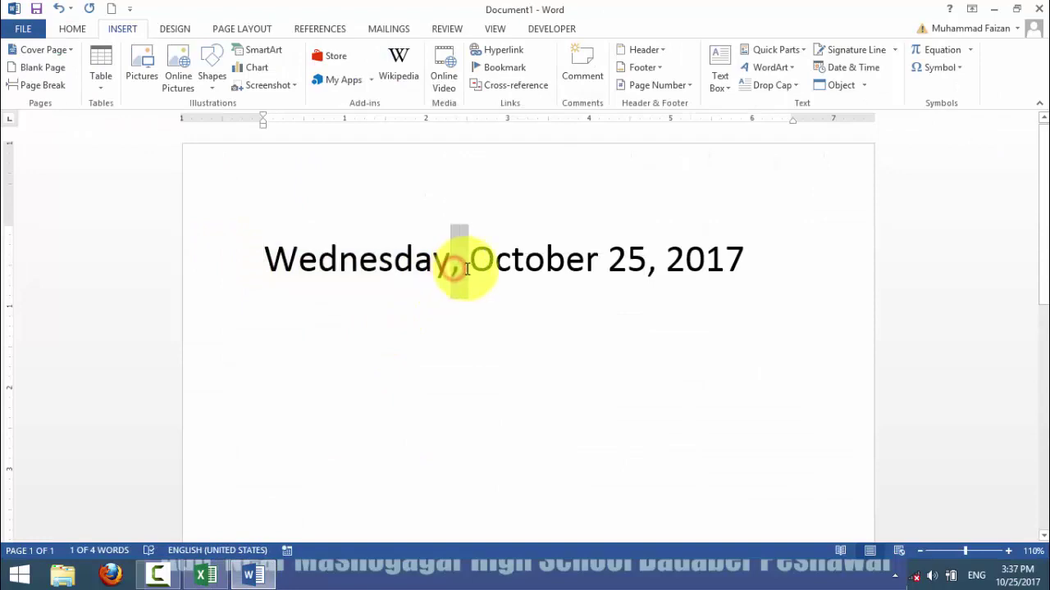
{"action": "left_click", "coordinate": [259, 576]}
{"action": "double_click", "coordinate": [499, 288]}
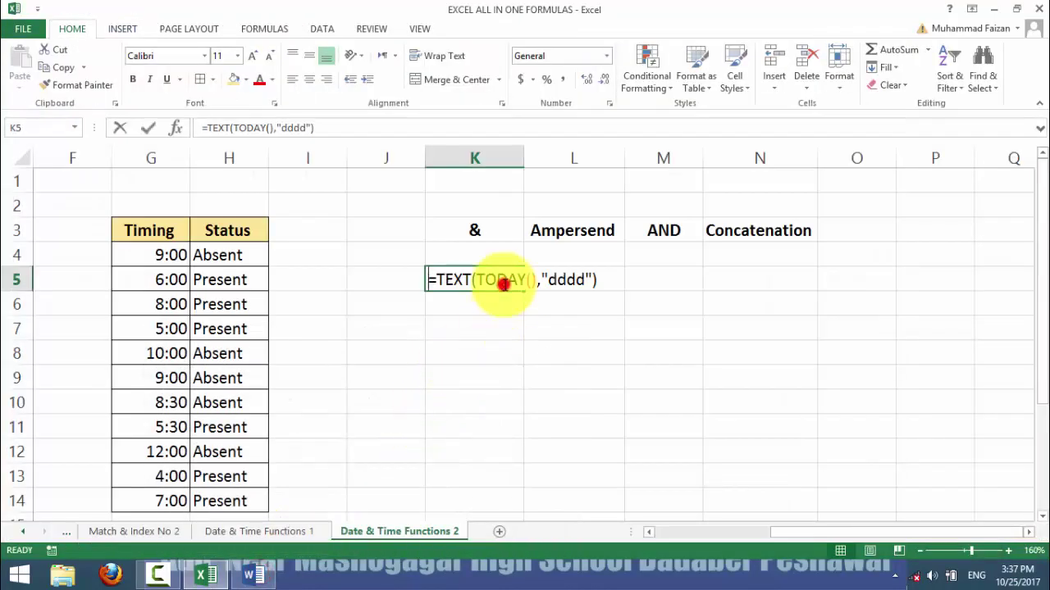
{"action": "left_click", "coordinate": [602, 280]}
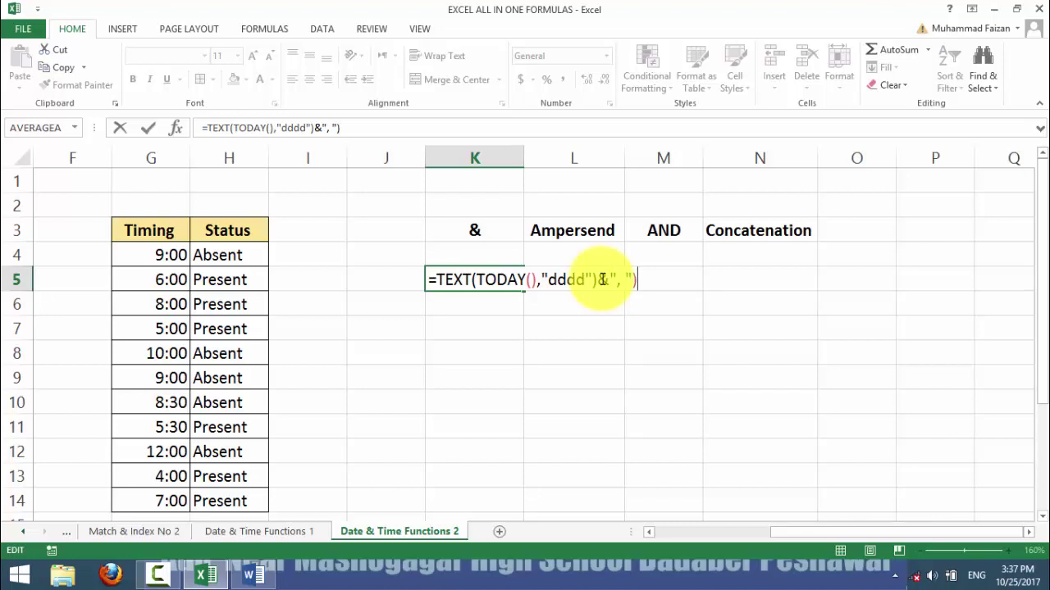
{"action": "key", "text": "BackSpace"}
{"action": "key", "text": "Return"}
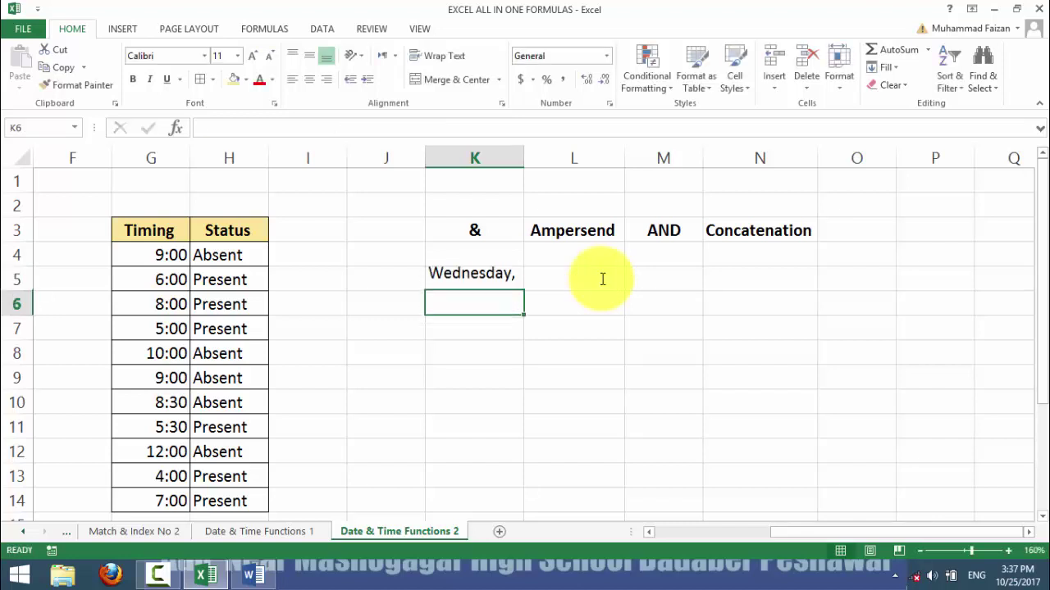
{"action": "left_click", "coordinate": [497, 278]}
{"action": "scroll", "coordinate": [498, 292], "scroll_direction": "up", "scroll_amount": 2}
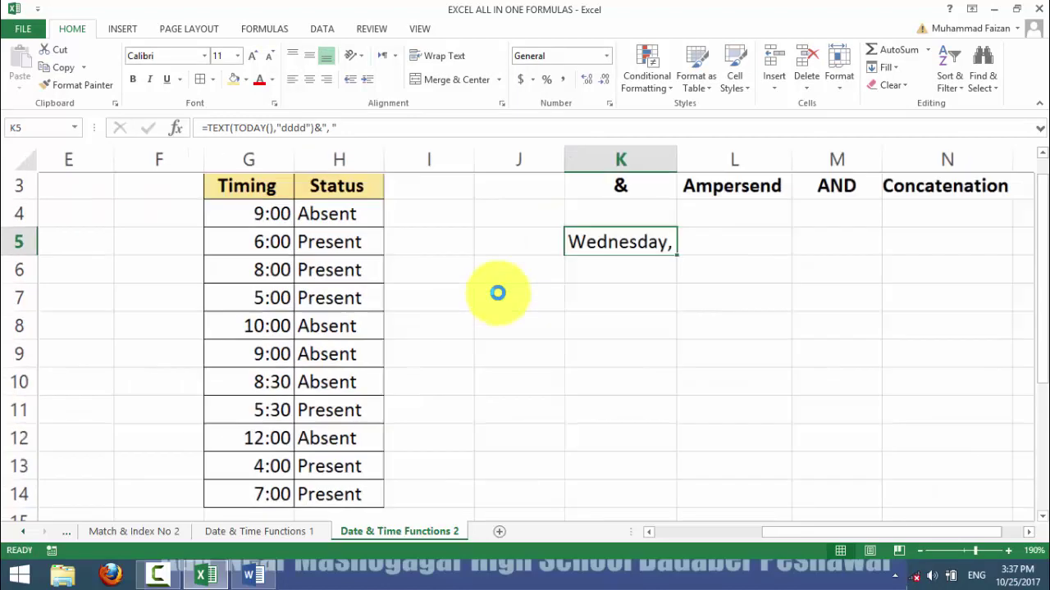
Step: Make the weekday text in K5 bold
{"action": "left_click_drag", "start_coordinate": [885, 533], "coordinate": [912, 533]}
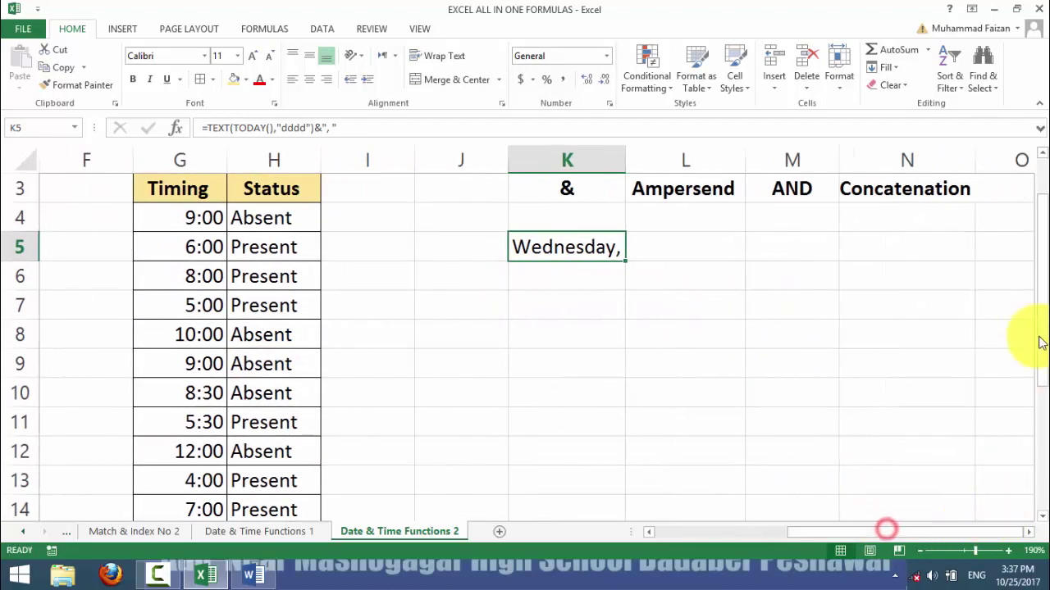
{"action": "left_click_drag", "start_coordinate": [1042, 340], "coordinate": [1039, 333]}
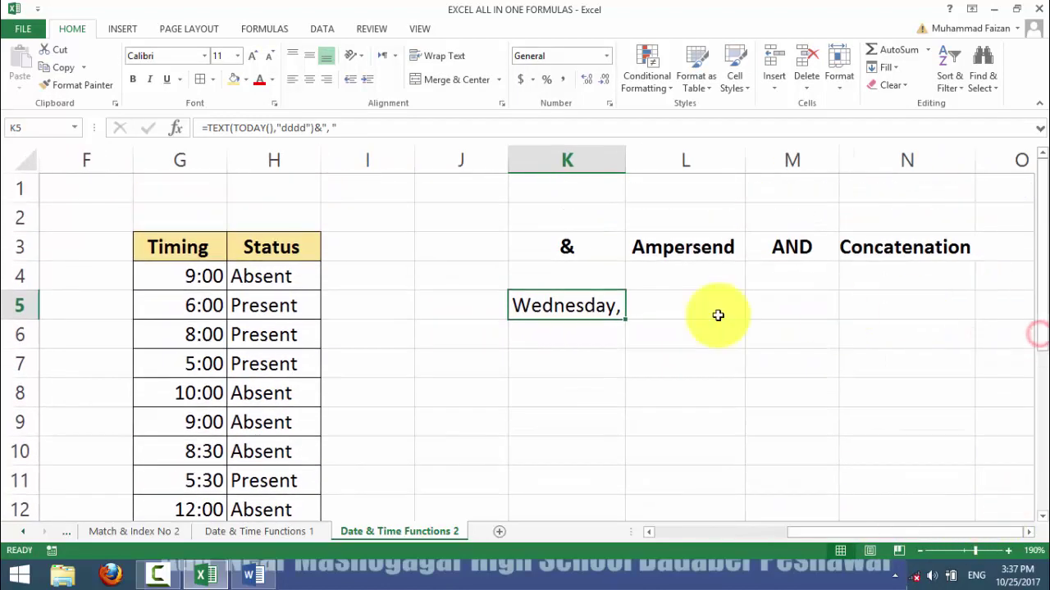
{"action": "left_click", "coordinate": [132, 79]}
{"action": "left_click", "coordinate": [631, 402]}
{"action": "left_click", "coordinate": [580, 302]}
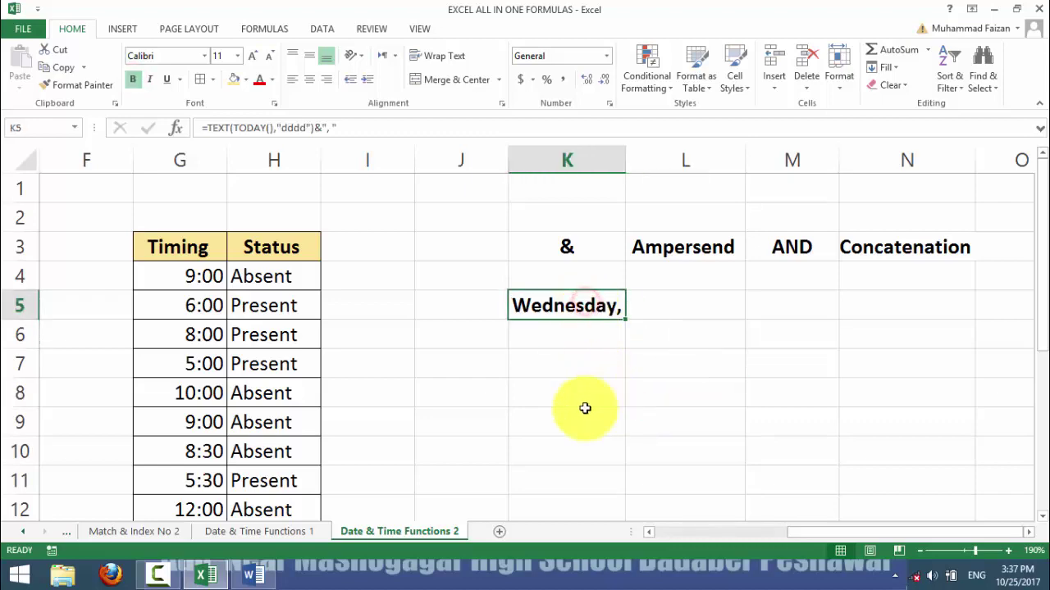
Step: Switch to Word to examine the month part of the full date line, and return to Excel
{"action": "left_click", "coordinate": [254, 574]}
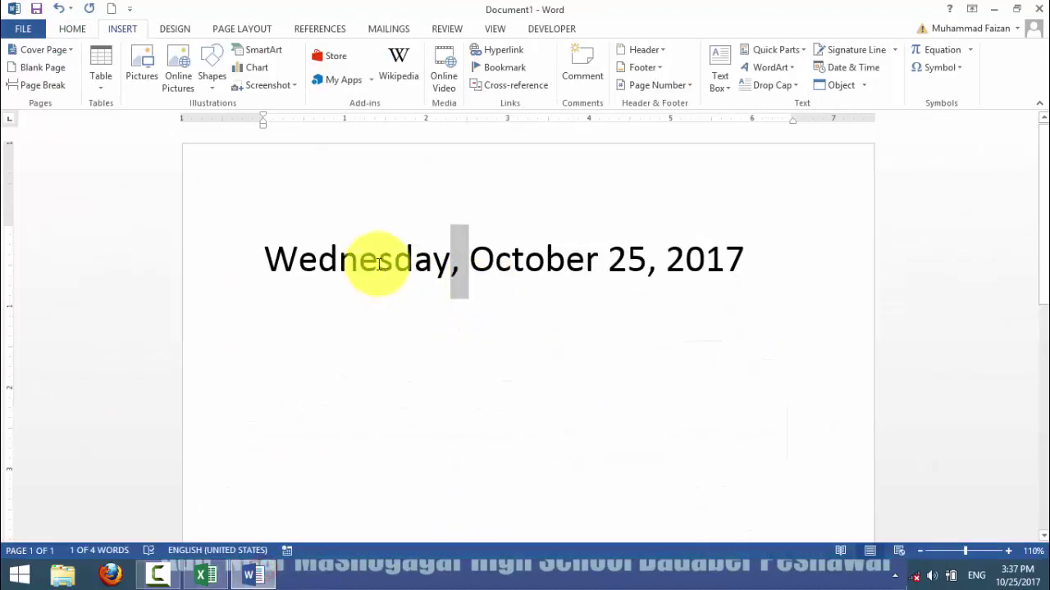
{"action": "left_click_drag", "start_coordinate": [473, 263], "coordinate": [599, 263]}
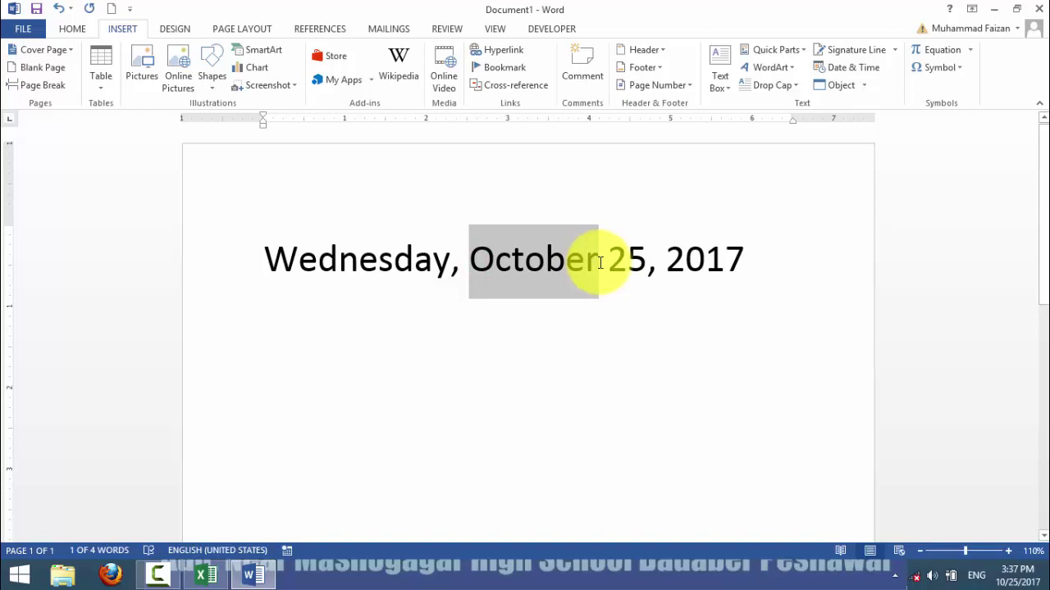
{"action": "left_click", "coordinate": [256, 572]}
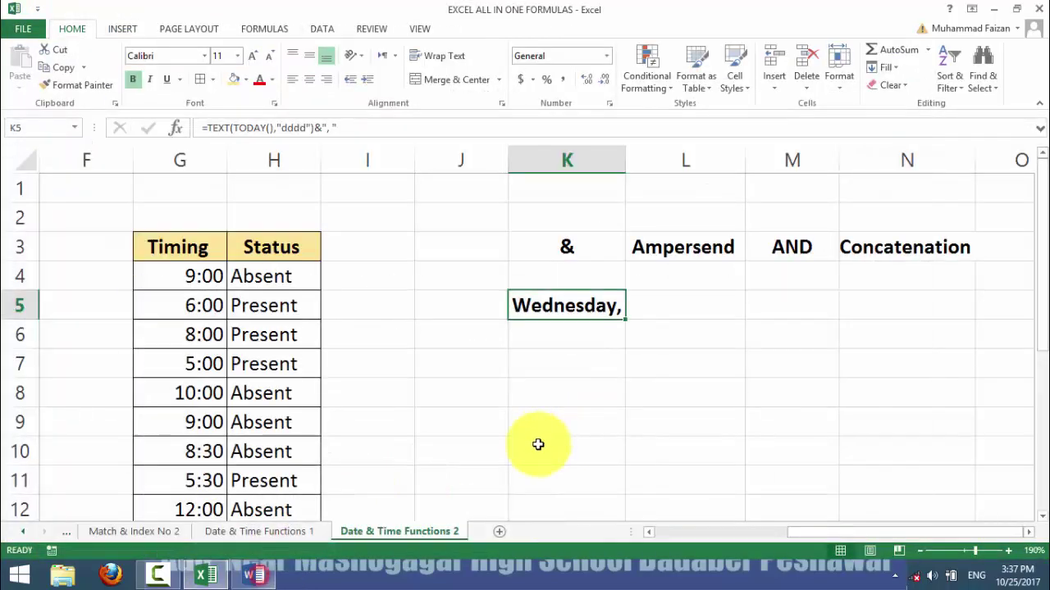
Step: Append &TEXT(TODAY(),"mmmm") to the end of the formula in K5
{"action": "double_click", "coordinate": [574, 303]}
{"action": "left_click", "coordinate": [774, 306]}
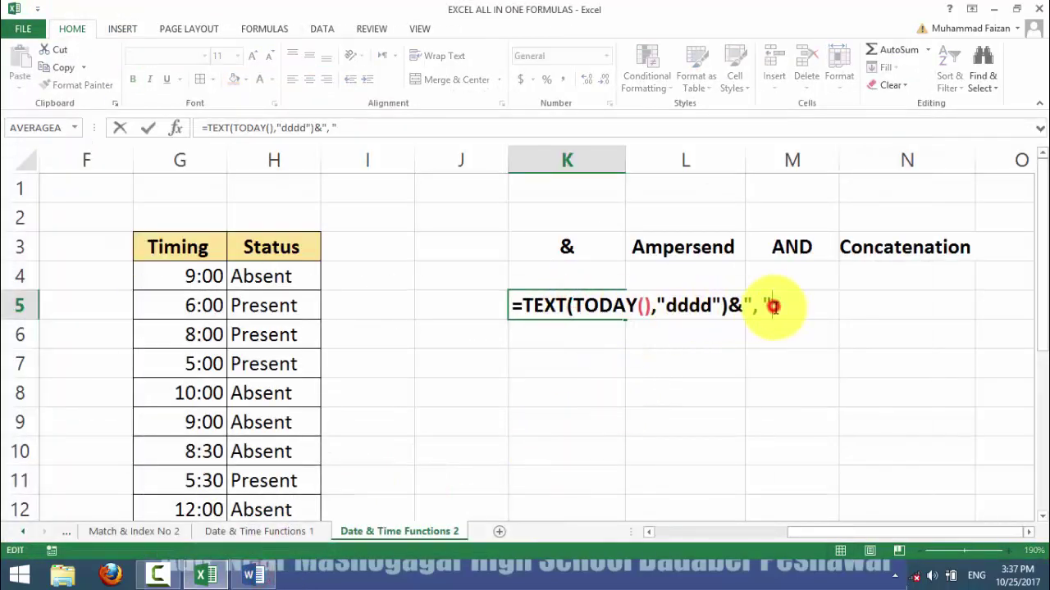
{"action": "type", "text": "&T("}
{"action": "key", "text": "BackSpace"}
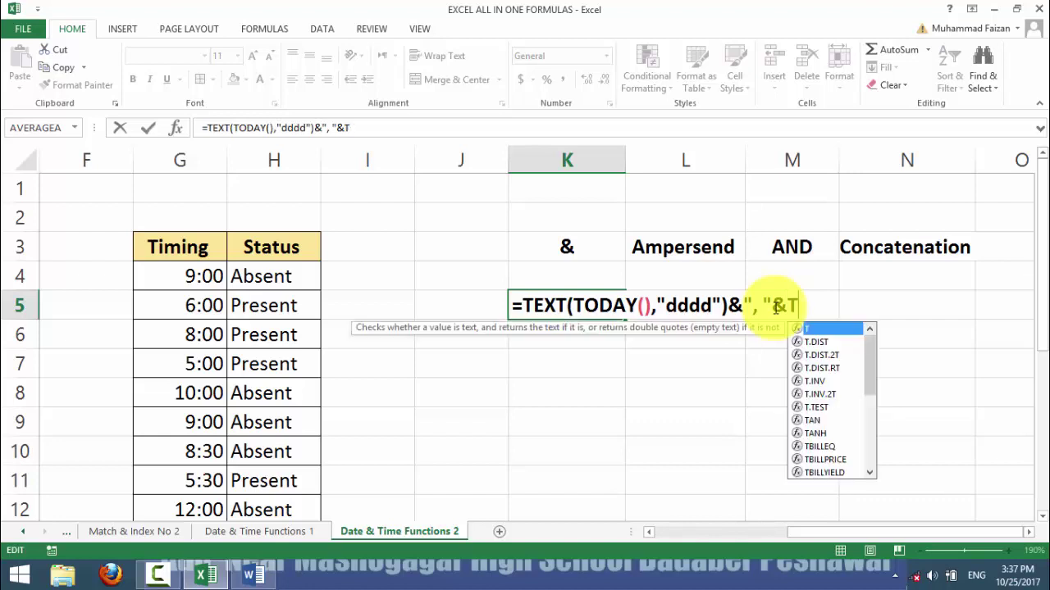
{"action": "type", "text": "xx"}
{"action": "key", "text": "Tab"}
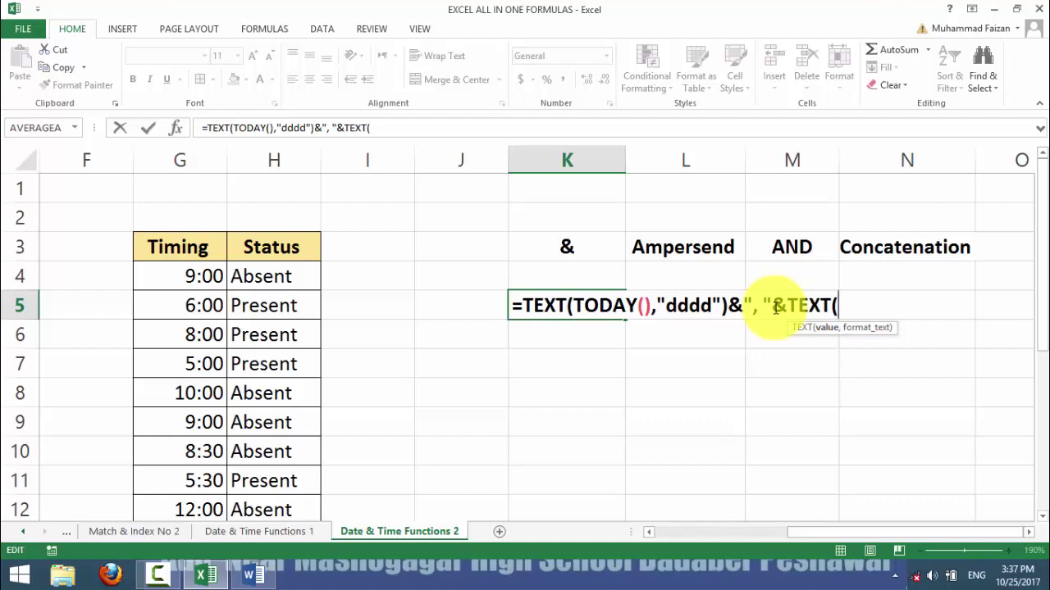
{"action": "type", "text": "tod"}
{"action": "key", "text": "Tab"}
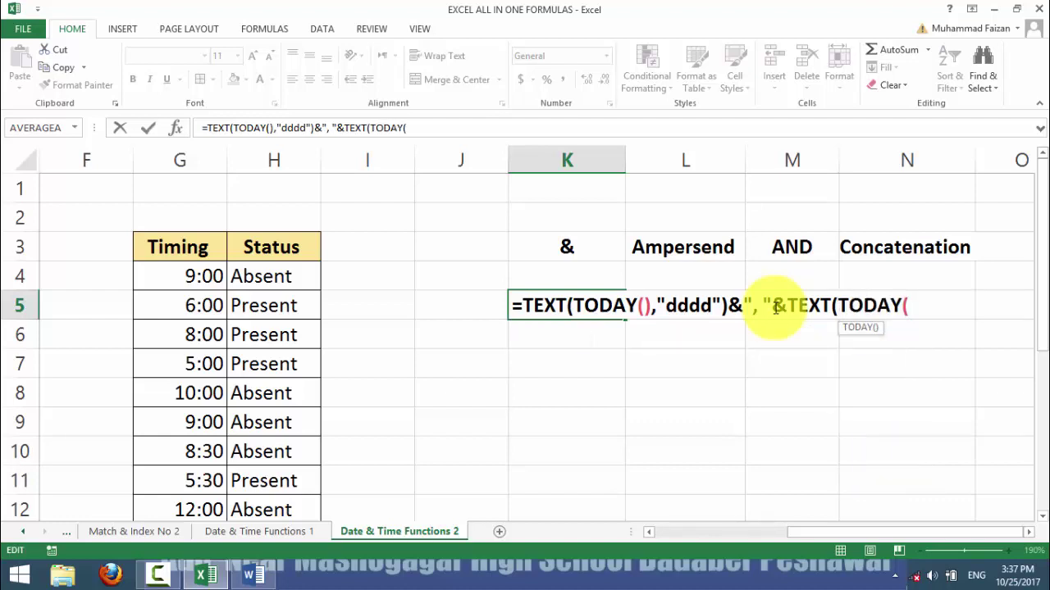
{"action": "type", "text": "),"}
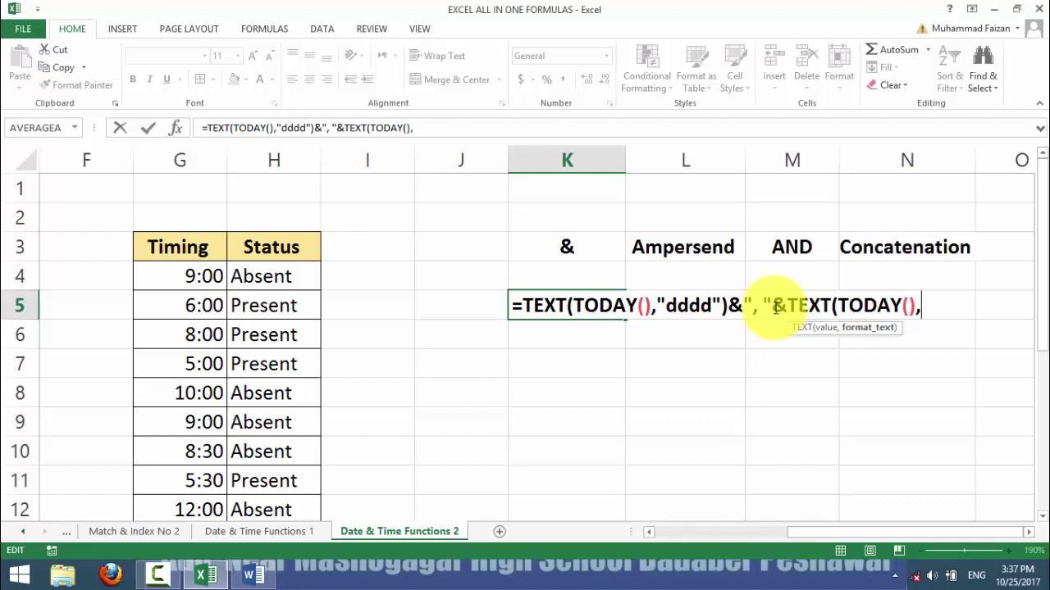
{"action": "type", "text": "\"mmmm"}
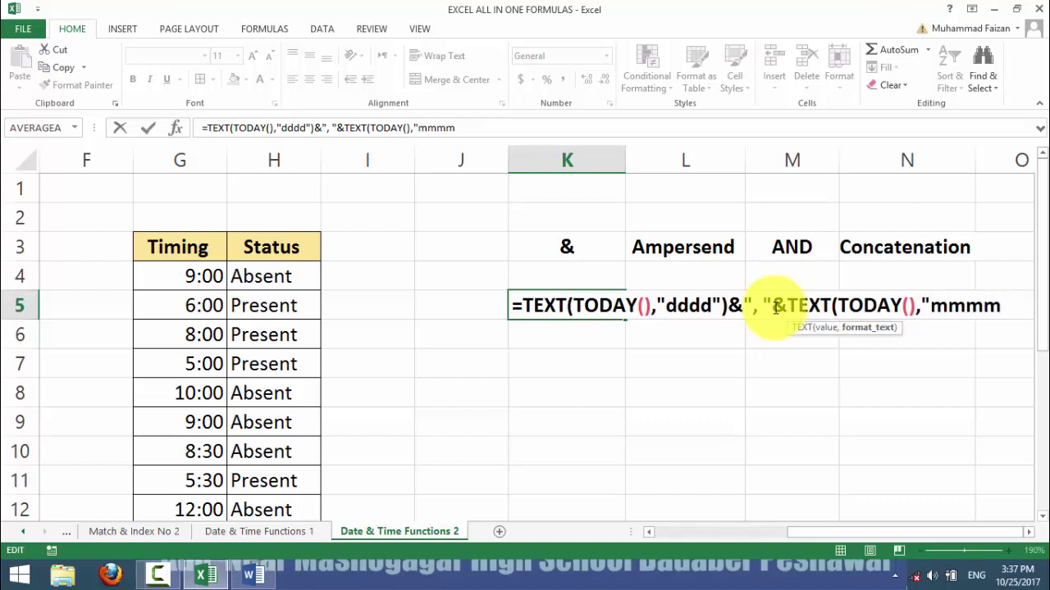
{"action": "type", "text": ")"}
{"action": "key", "text": "Return"}
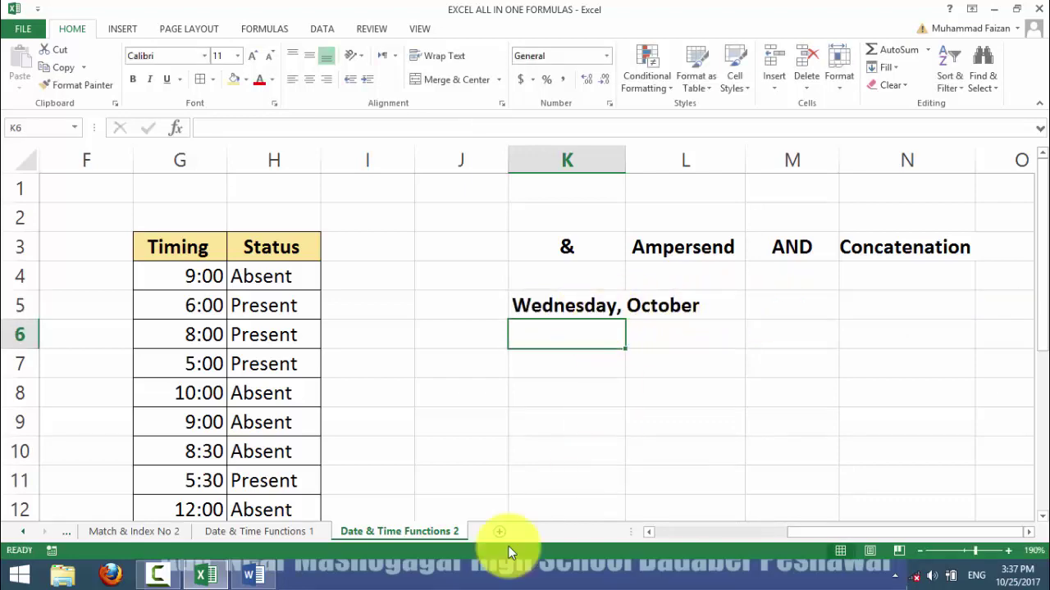
Step: Check the space after the month in the Word date, and append &" " to the formula in K5 in Excel
{"action": "left_click", "coordinate": [250, 579]}
{"action": "left_click", "coordinate": [598, 264]}
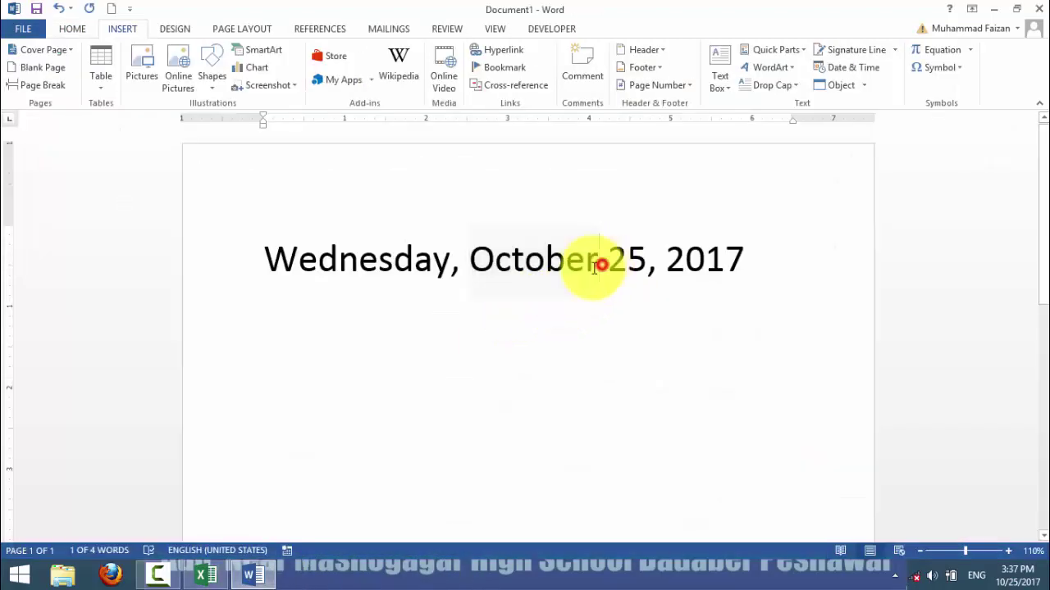
{"action": "left_click_drag", "start_coordinate": [601, 265], "coordinate": [610, 265]}
{"action": "left_click", "coordinate": [205, 576]}
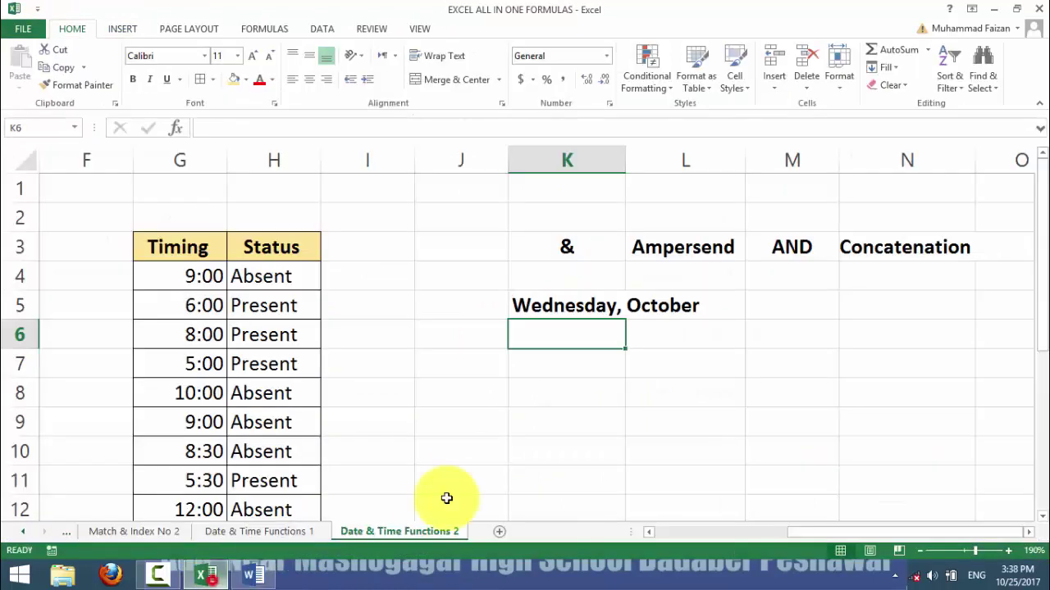
{"action": "double_click", "coordinate": [615, 309]}
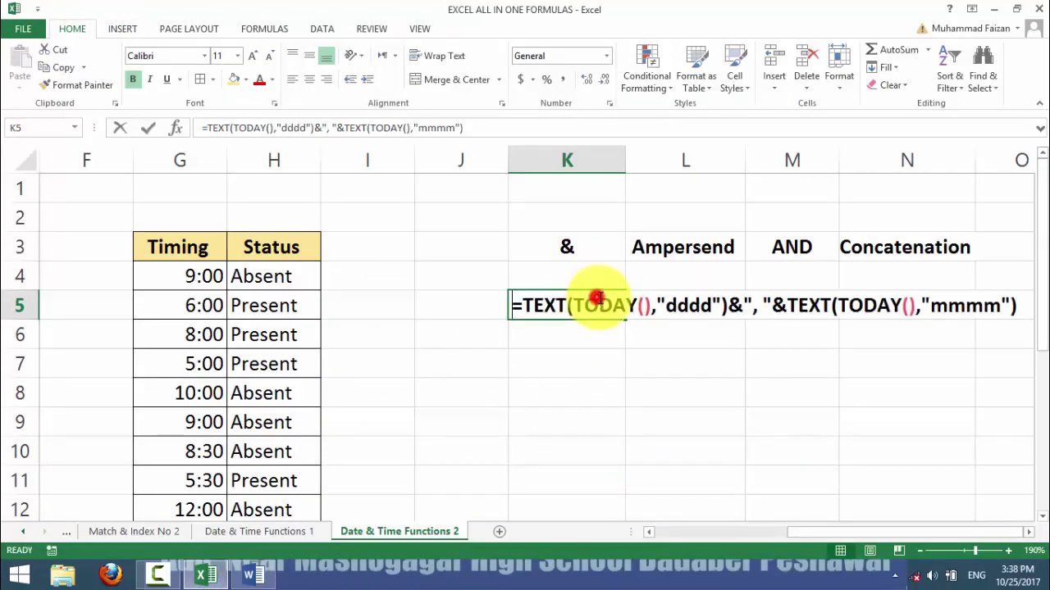
{"action": "left_click", "coordinate": [1017, 306]}
{"action": "type", "text": "&"}
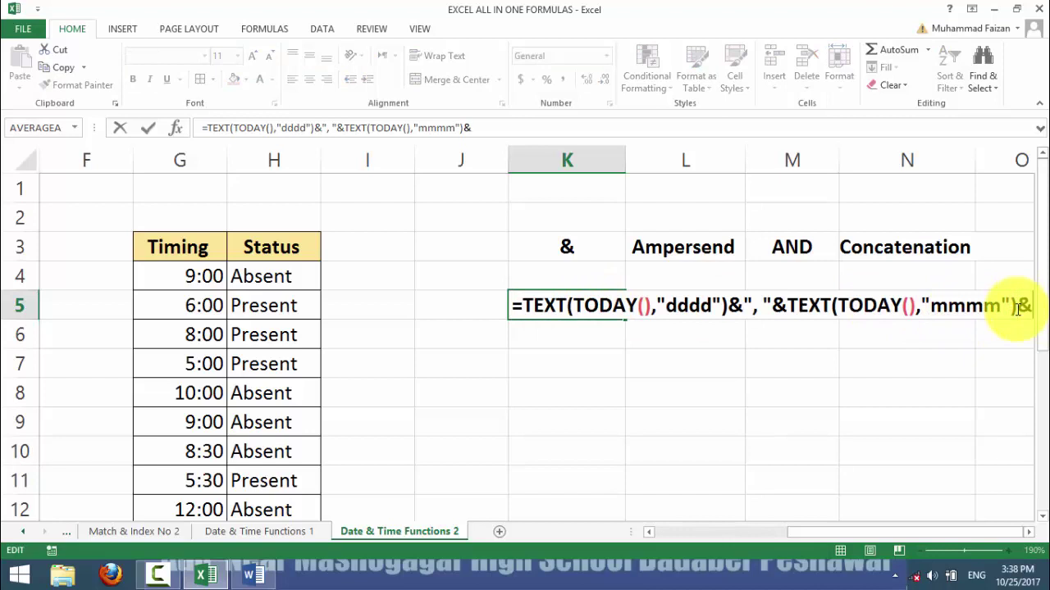
{"action": "type", "text": "\" \""}
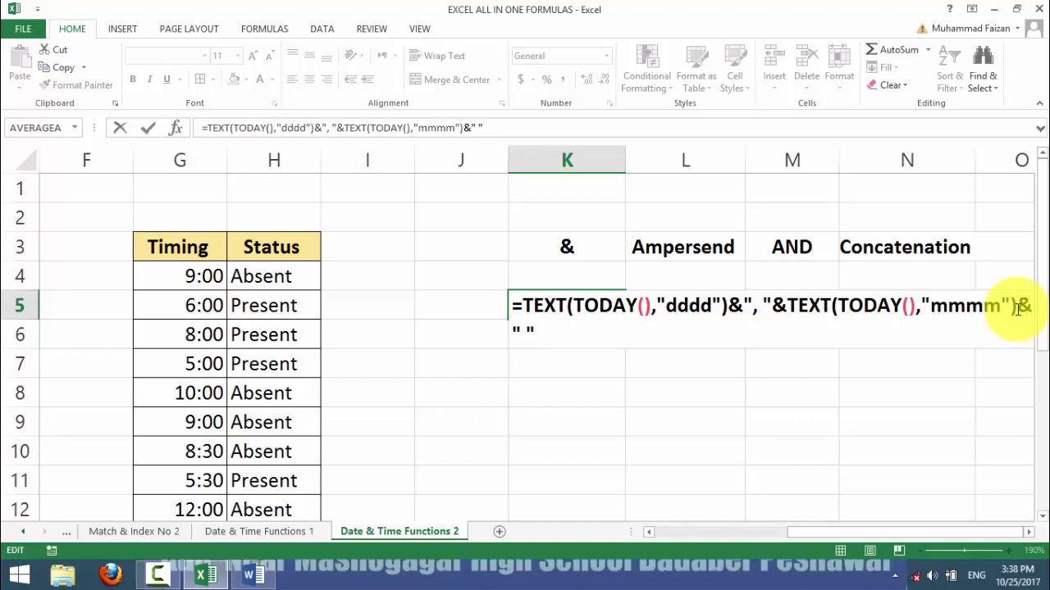
{"action": "type", "text": " \""}
{"action": "key", "text": "Return"}
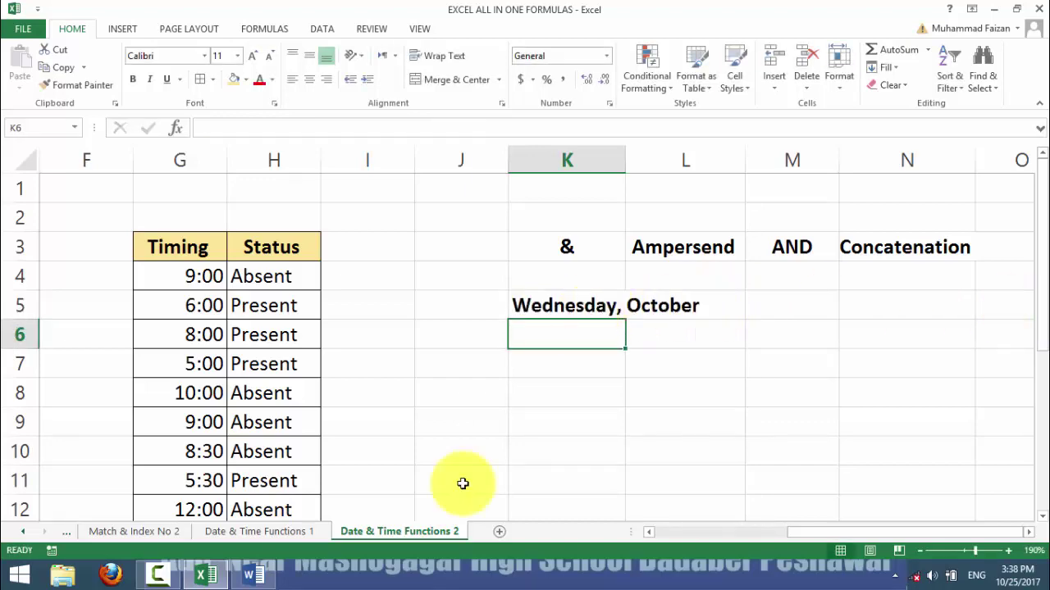
Step: Switch to Word to examine the day number in the full date line, and return to Excel
{"action": "left_click", "coordinate": [253, 576]}
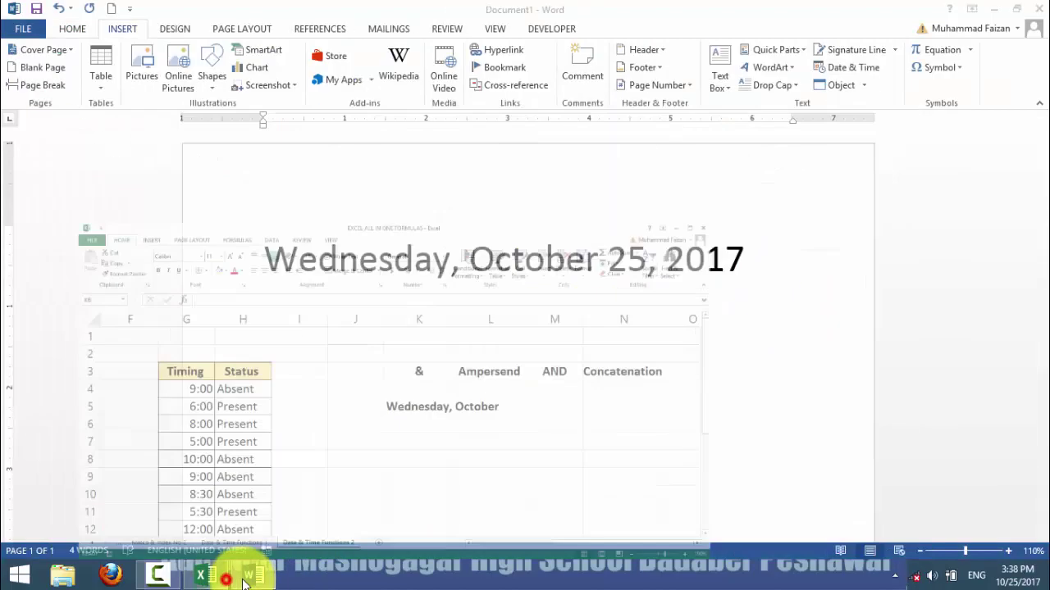
{"action": "double_click", "coordinate": [628, 260]}
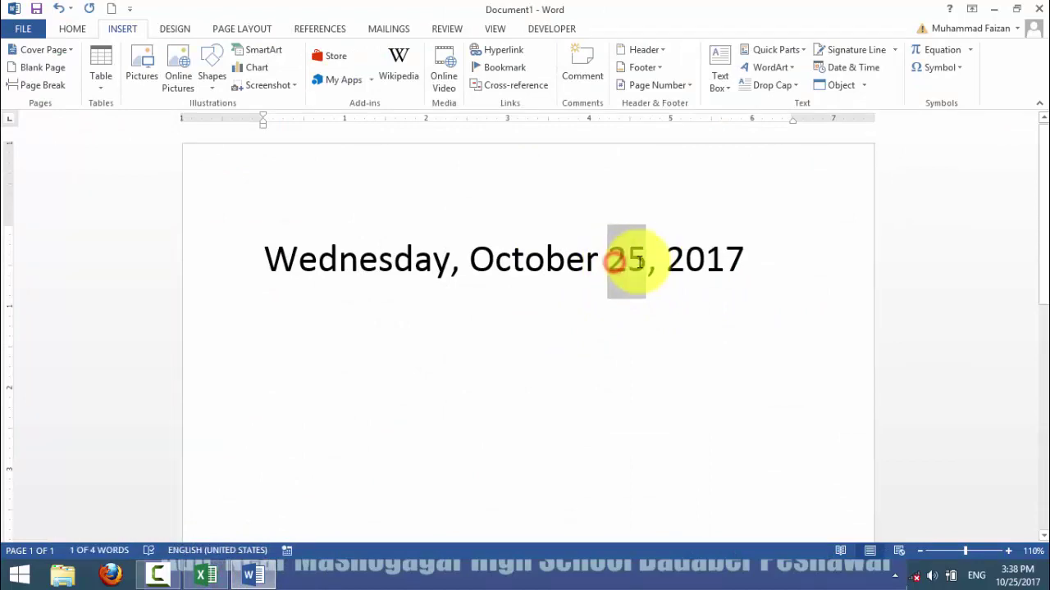
{"action": "left_click", "coordinate": [628, 260]}
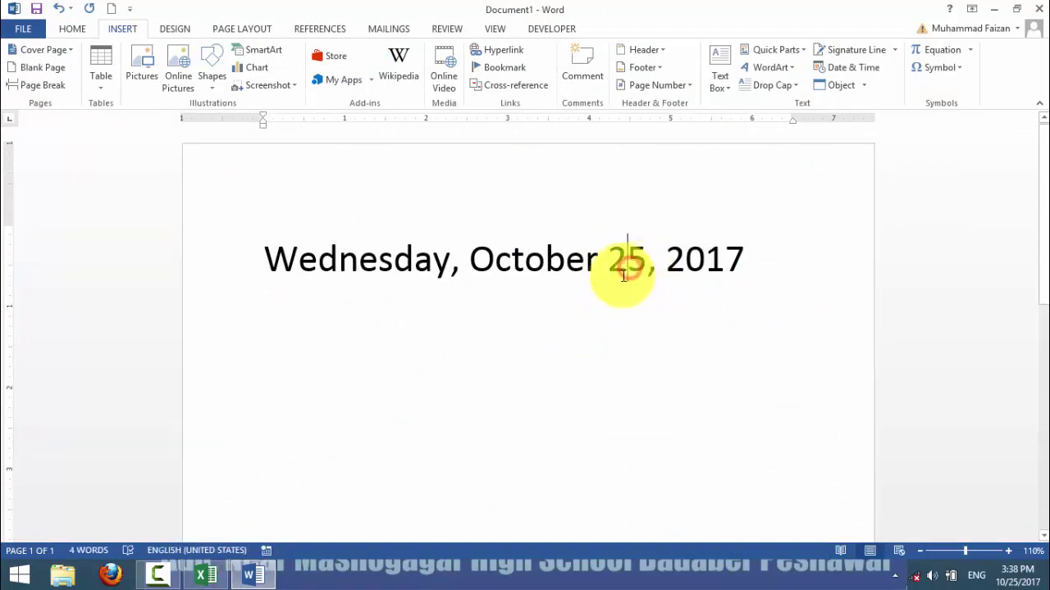
{"action": "left_click", "coordinate": [254, 576]}
{"action": "left_click", "coordinate": [209, 576]}
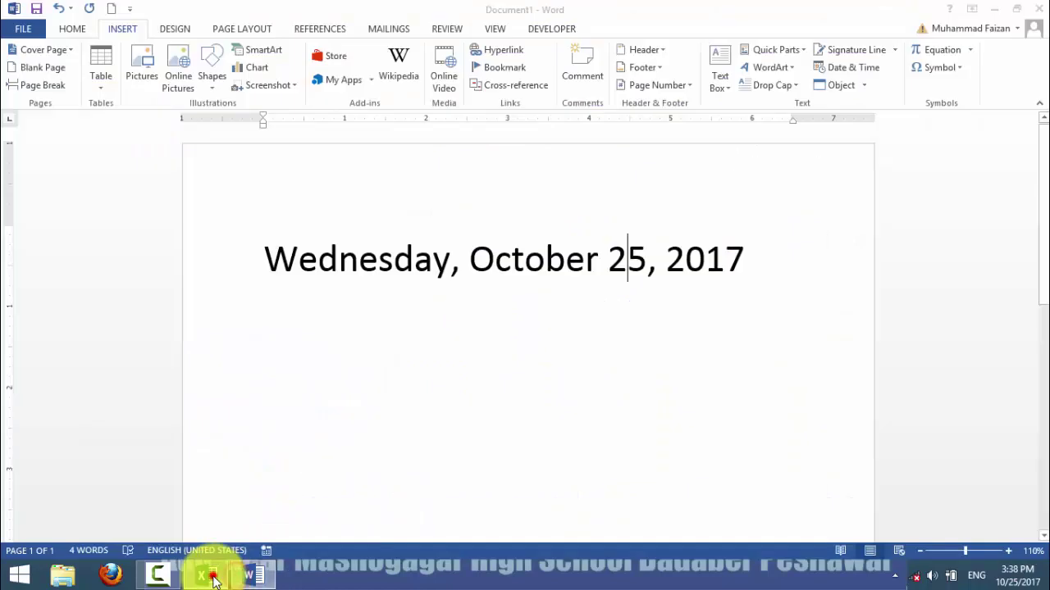
Step: Try to extend the formula in K5 with &TEXT(TODAY("dddd") after the space separator
{"action": "double_click", "coordinate": [572, 307]}
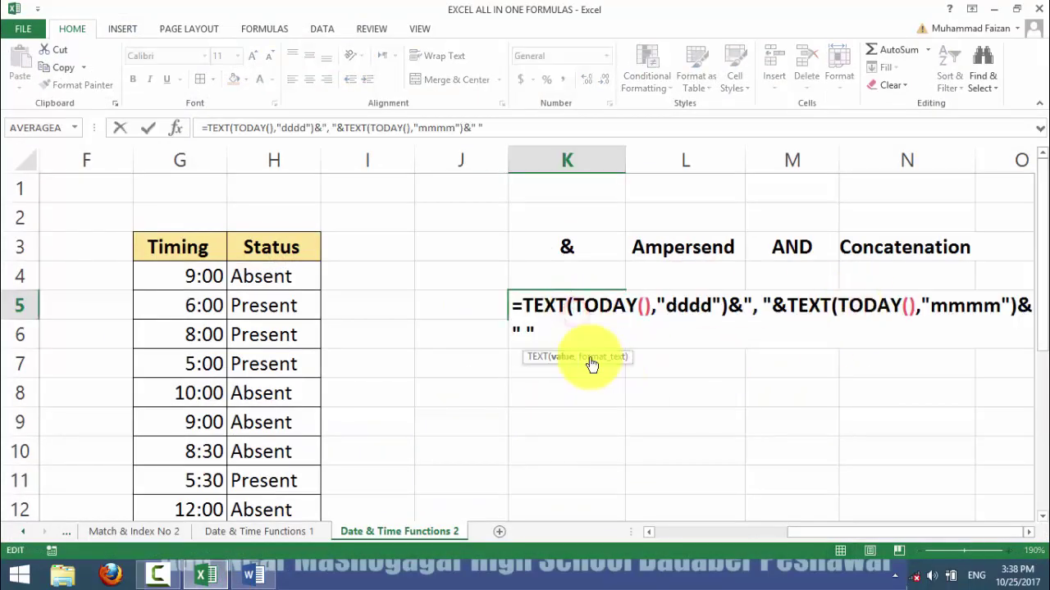
{"action": "left_click", "coordinate": [560, 332]}
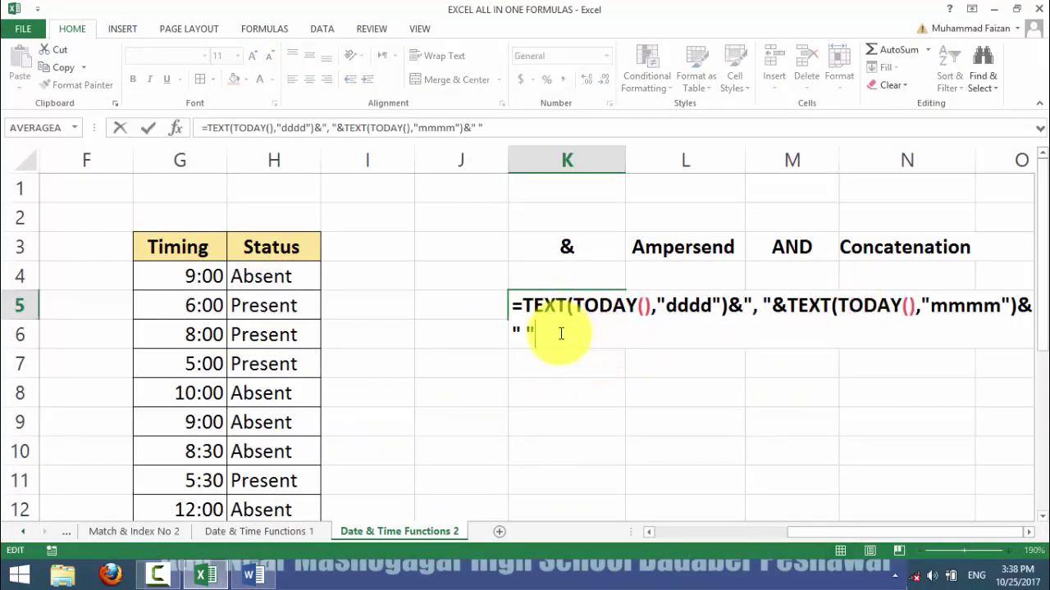
{"action": "type", "text": "&te"}
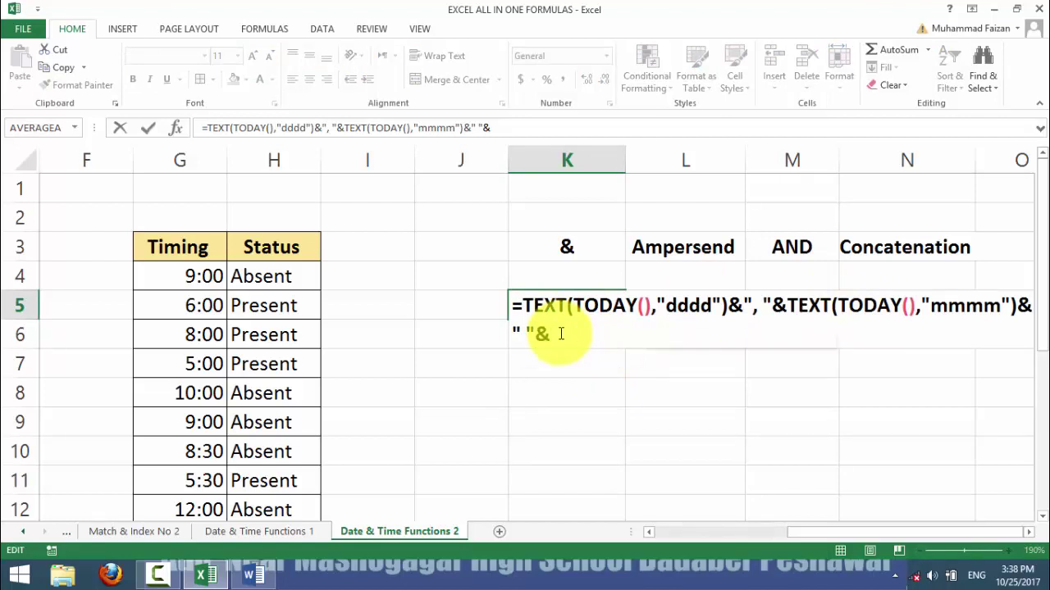
{"action": "key", "text": "Tab"}
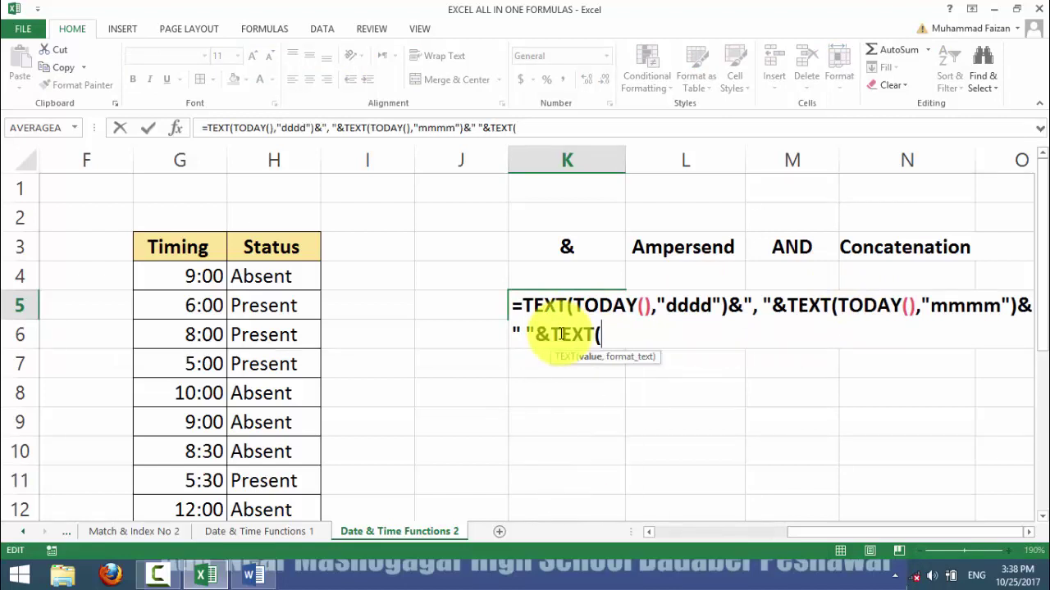
{"action": "type", "text": "tod"}
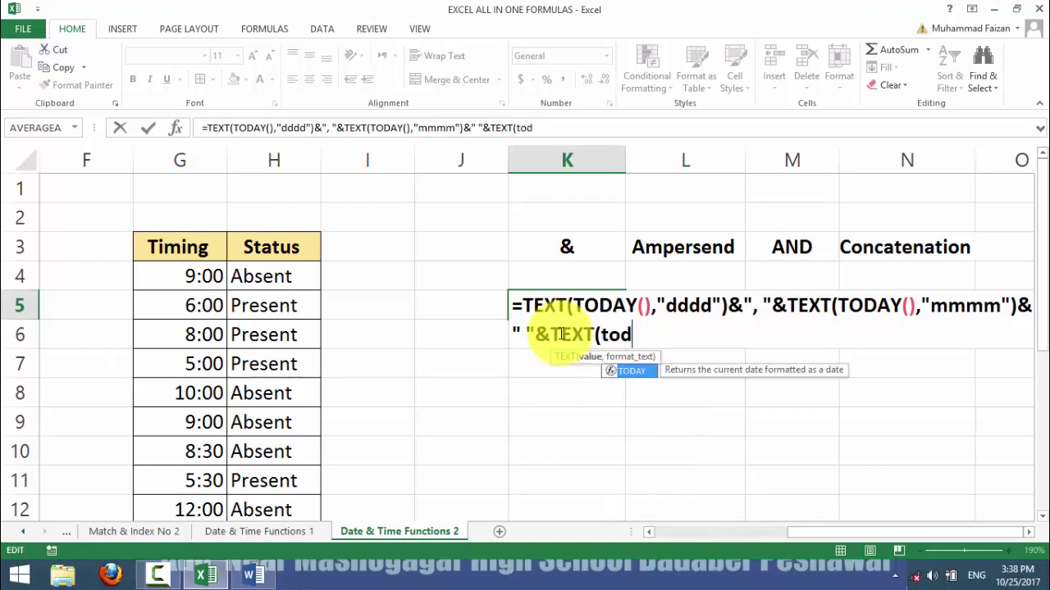
{"action": "key", "text": "Tab"}
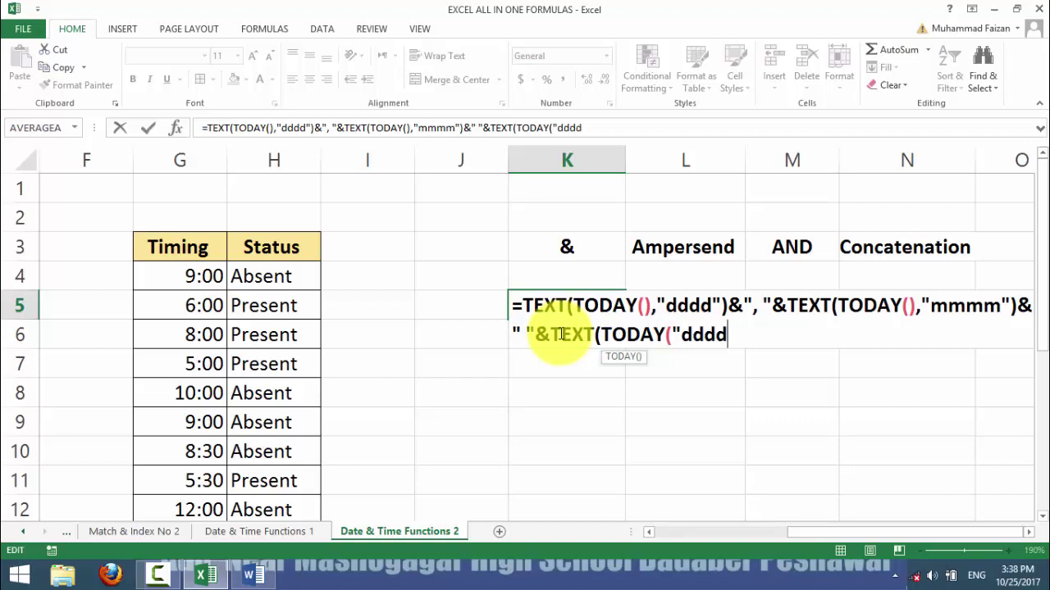
{"action": "key", "text": "Return"}
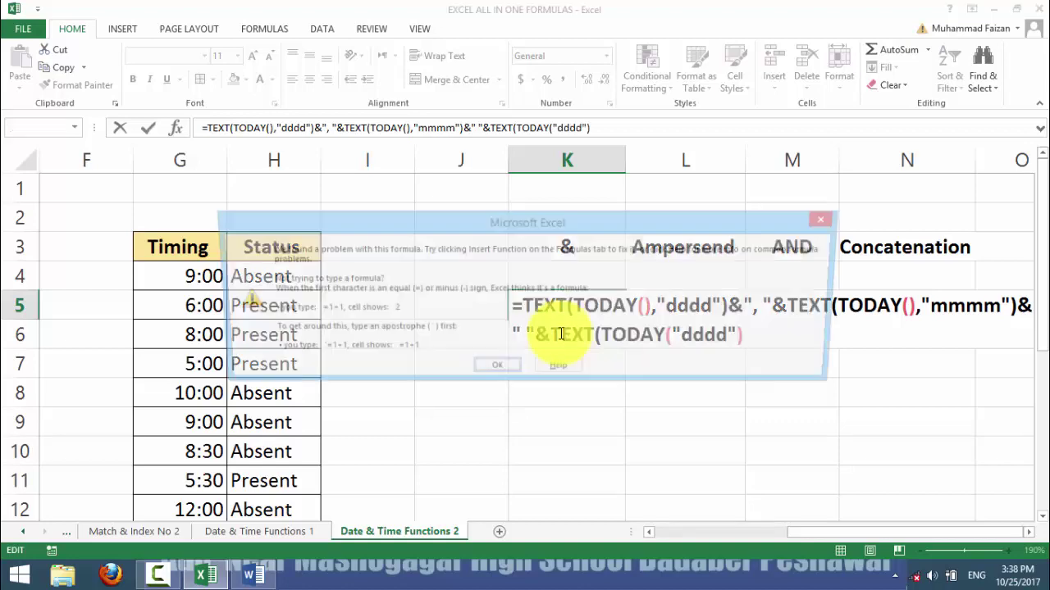
{"action": "key", "text": "Return"}
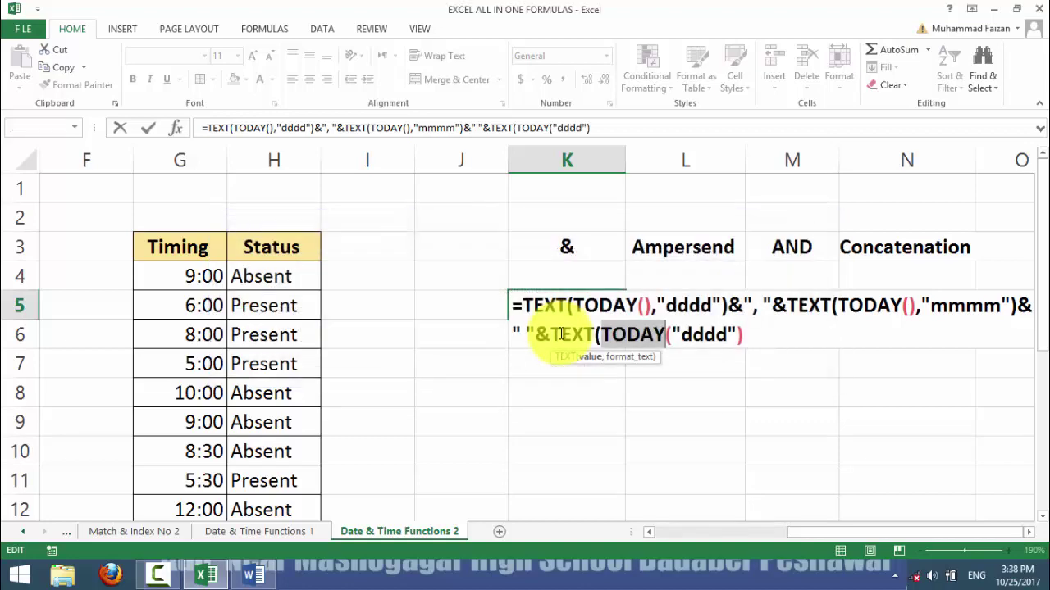
Step: Correct the last part of the K5 formula to TEXT(TODAY(),"dddd") and enter the formula
{"action": "left_click", "coordinate": [659, 339]}
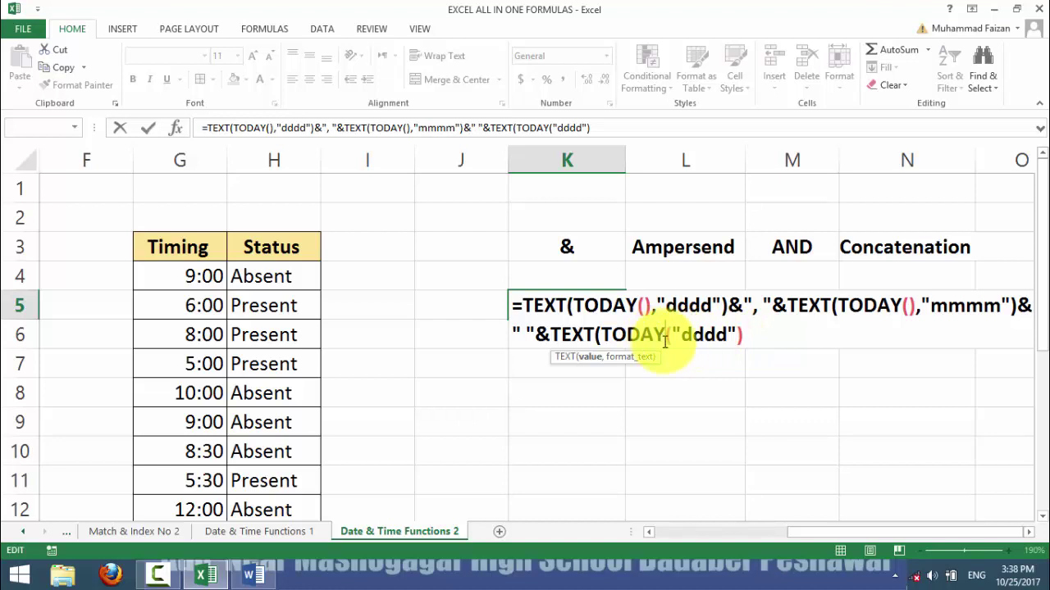
{"action": "type", "text": "()"}
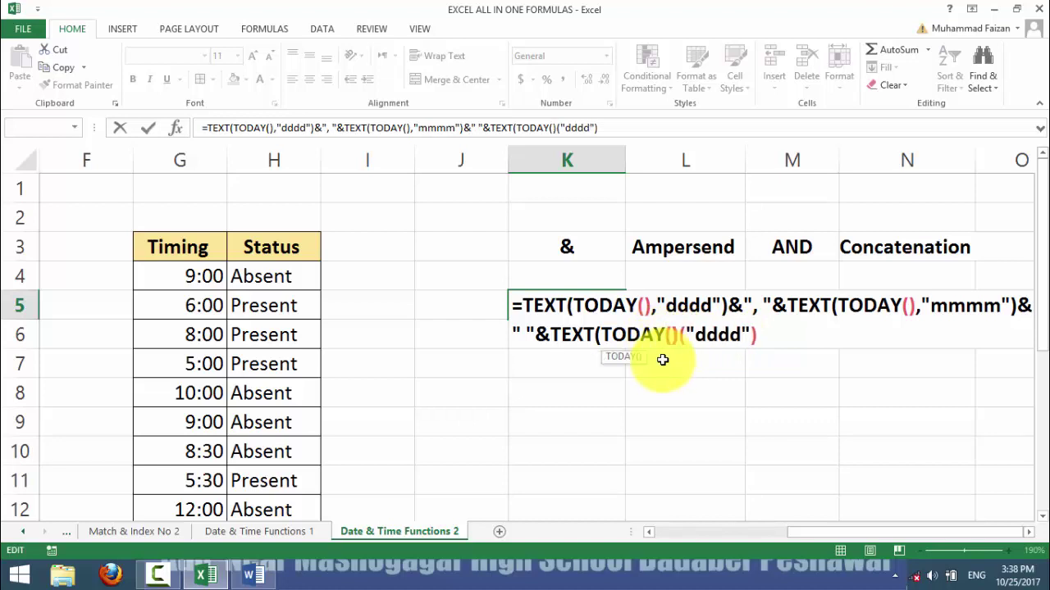
{"action": "type", "text": ","}
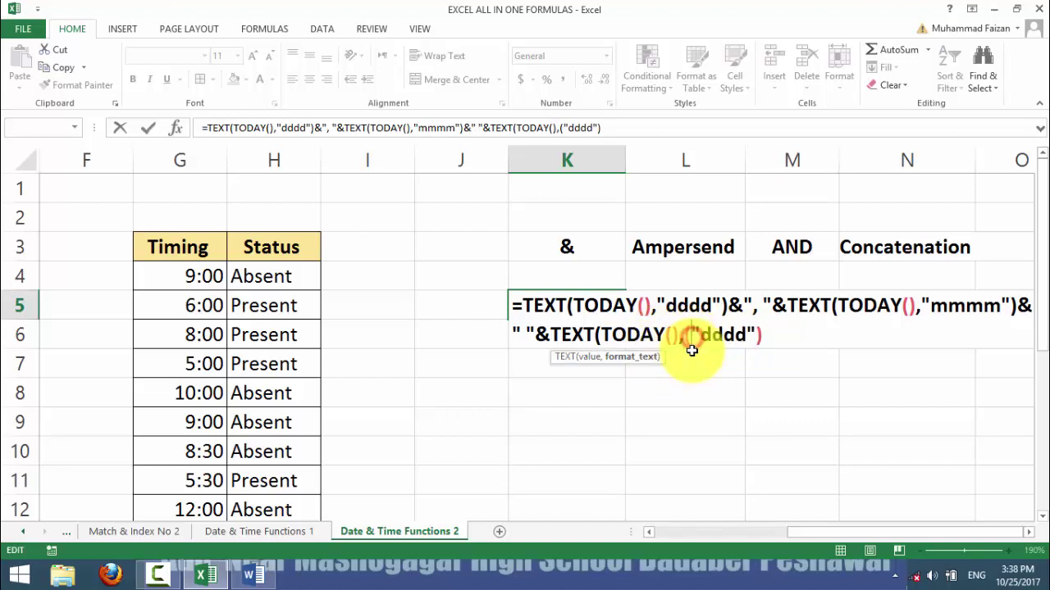
{"action": "key", "text": "Delete"}
{"action": "left_click", "coordinate": [760, 336]}
{"action": "key", "text": "BackSpace"}
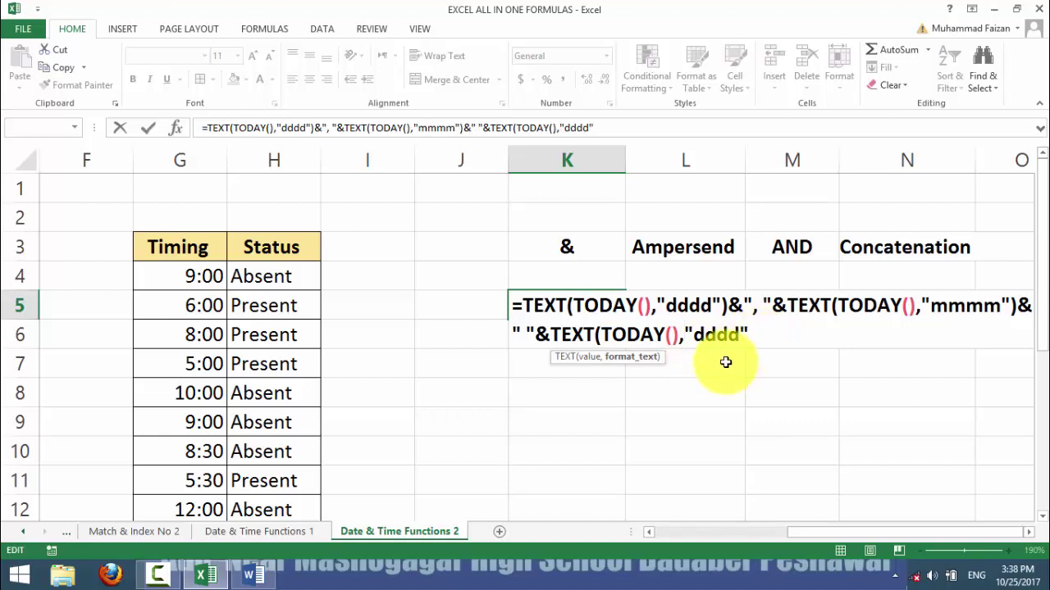
{"action": "key", "text": "Return"}
{"action": "key", "text": "Return"}
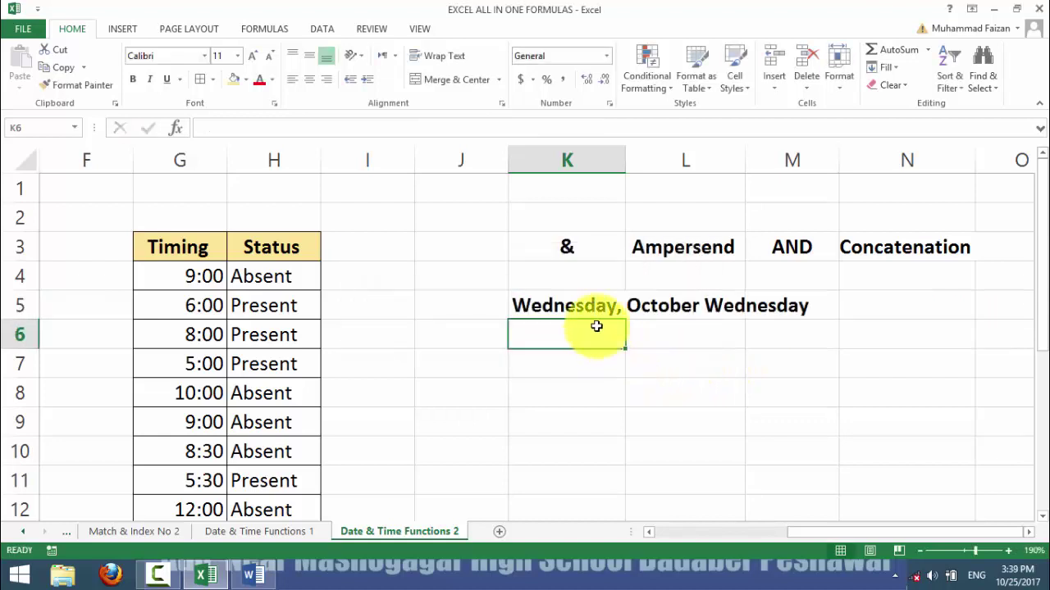
Step: Reopen the K5 formula and delete TODAY(),"dddd") from its last TEXT function
{"action": "double_click", "coordinate": [555, 309]}
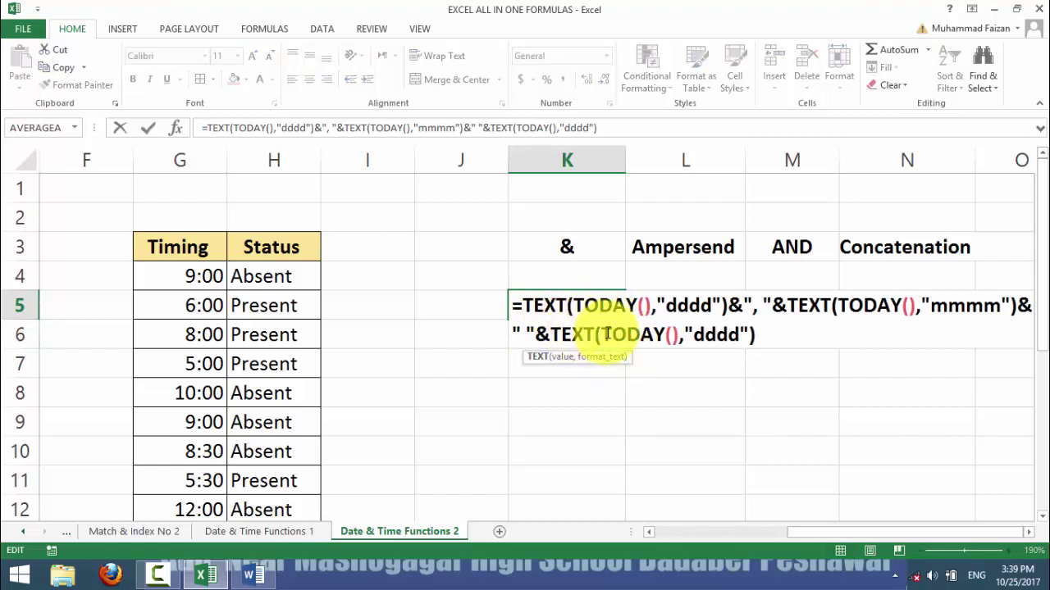
{"action": "left_click", "coordinate": [548, 335]}
{"action": "left_click_drag", "start_coordinate": [548, 335], "coordinate": [590, 334]}
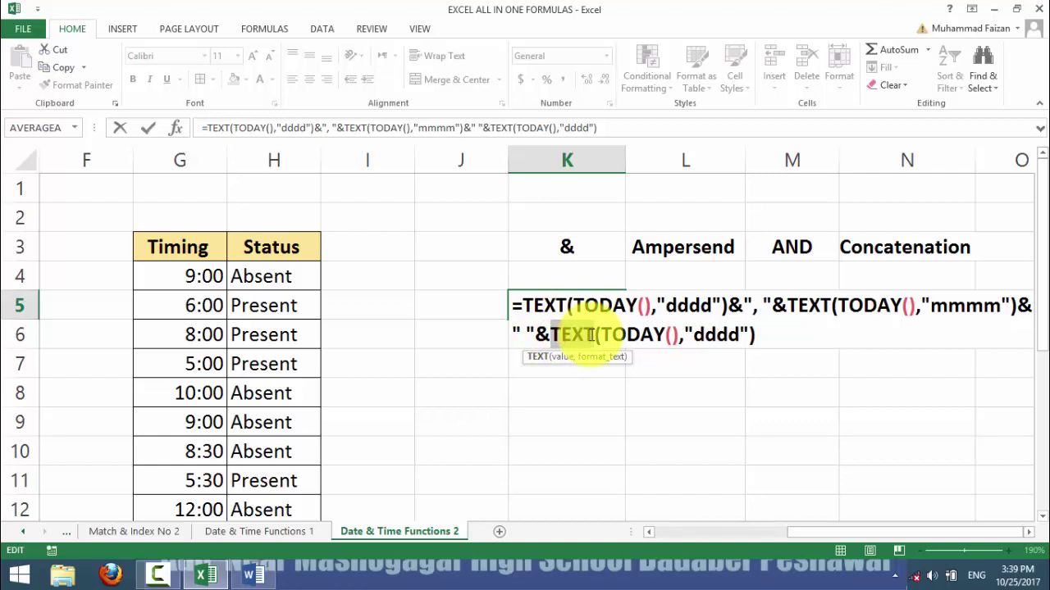
{"action": "left_click", "coordinate": [589, 335]}
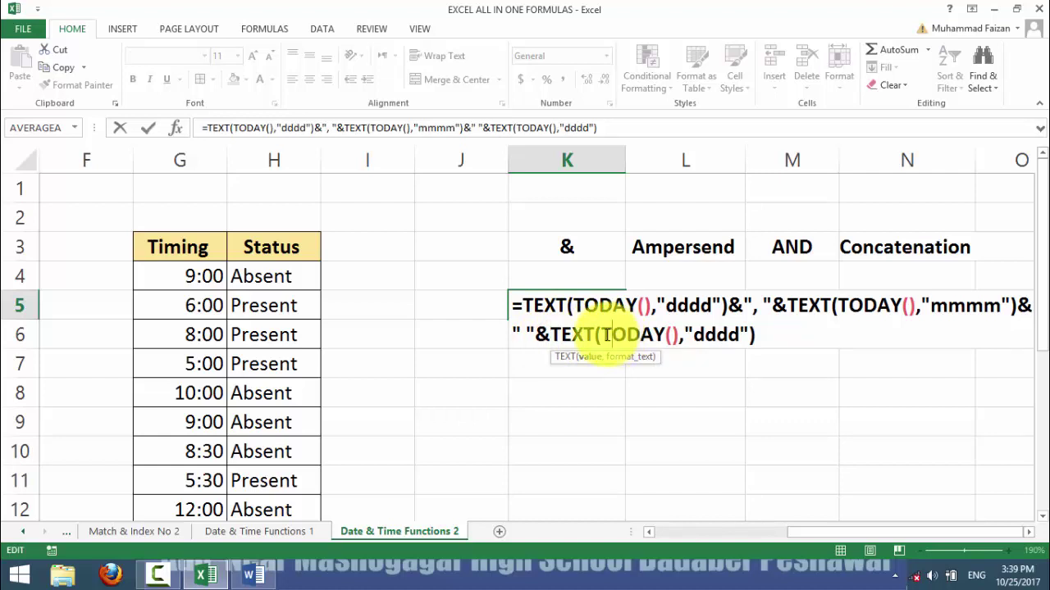
{"action": "left_click", "coordinate": [756, 336]}
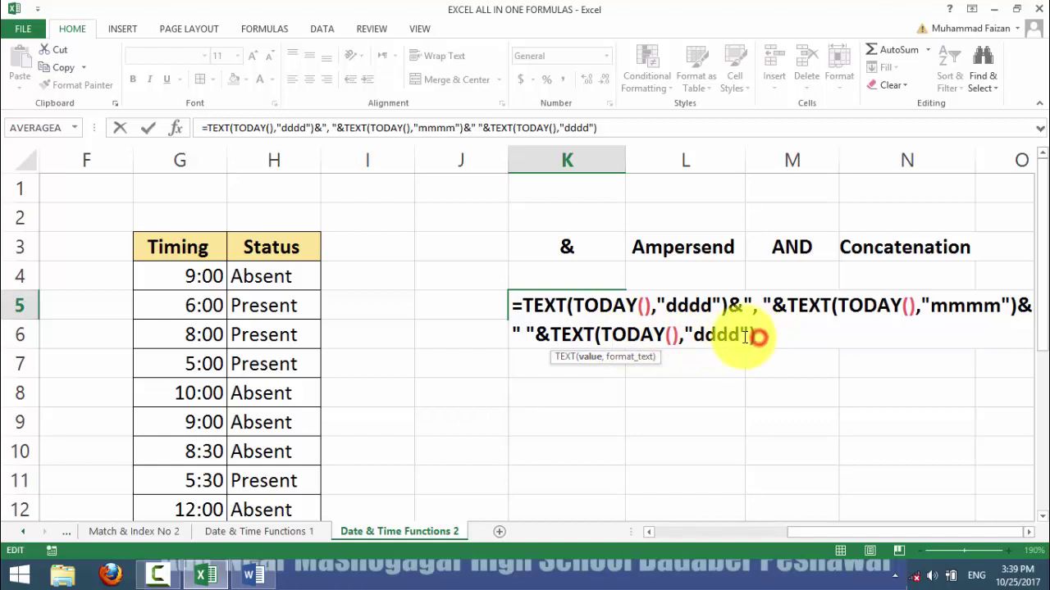
{"action": "left_click_drag", "start_coordinate": [746, 336], "coordinate": [607, 338]}
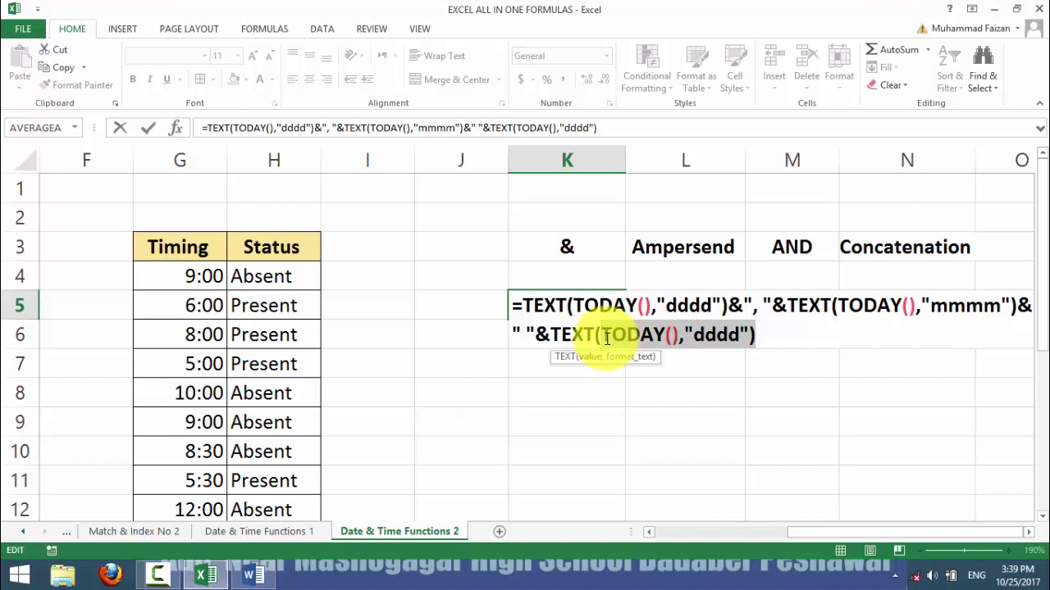
{"action": "left_click_drag", "start_coordinate": [606, 338], "coordinate": [725, 369]}
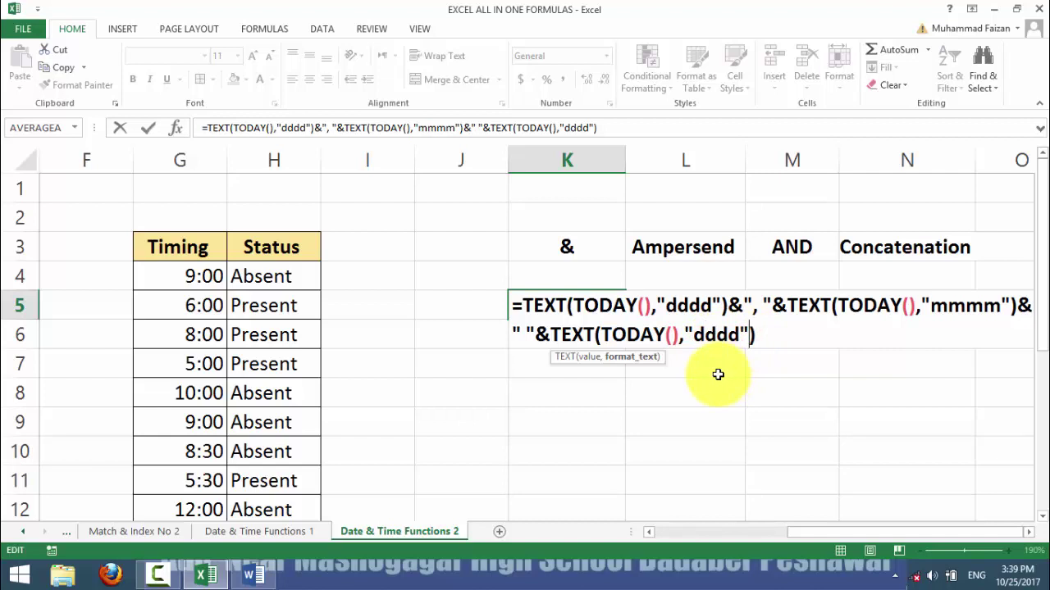
{"action": "key", "text": "BackSpace"}
{"action": "key", "text": "BackSpace"}
{"action": "key", "text": "BackSpace"}
{"action": "key", "text": "BackSpace"}
{"action": "key", "text": "BackSpace"}
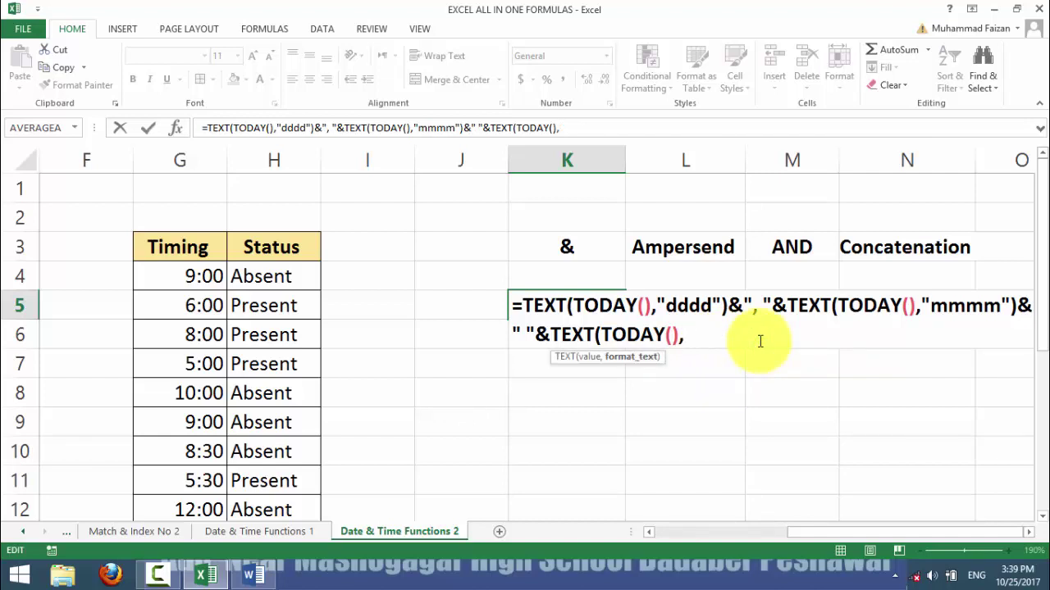
{"action": "key", "text": "BackSpace"}
{"action": "key", "text": "BackSpace"}
{"action": "key", "text": "BackSpace"}
{"action": "key", "text": "BackSpace"}
{"action": "key", "text": "BackSpace"}
{"action": "key", "text": "BackSpace"}
{"action": "key", "text": "BackSpace"}
{"action": "key", "text": "BackSpace"}
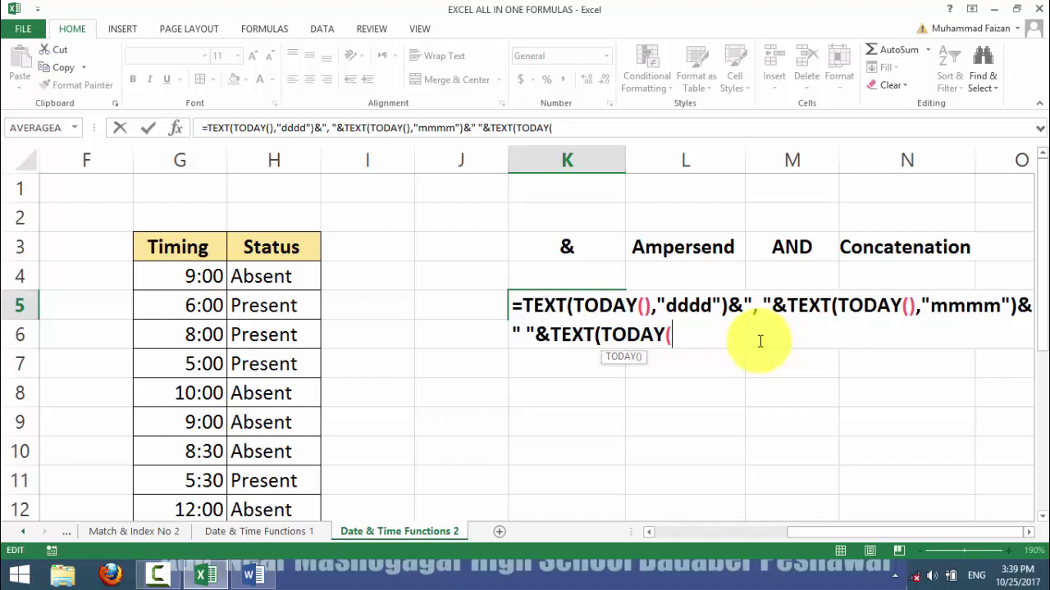
Step: Insert DAY(TODAY()) inside the last TEXT function of the K5 formula
{"action": "type", "text": "day"}
{"action": "key", "text": "Tab"}
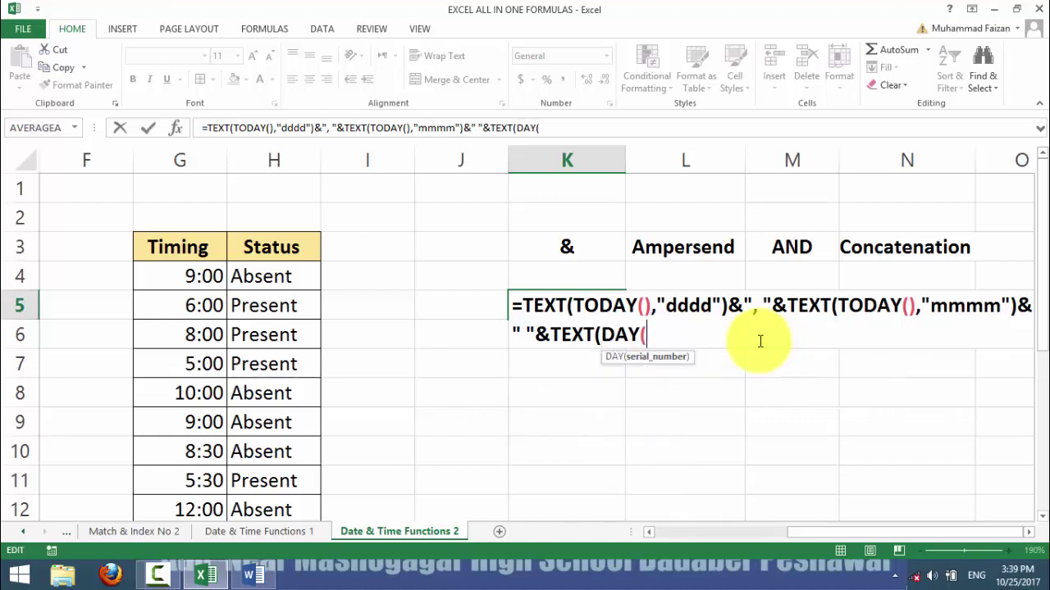
{"action": "type", "text": "tod"}
{"action": "key", "text": "Tab"}
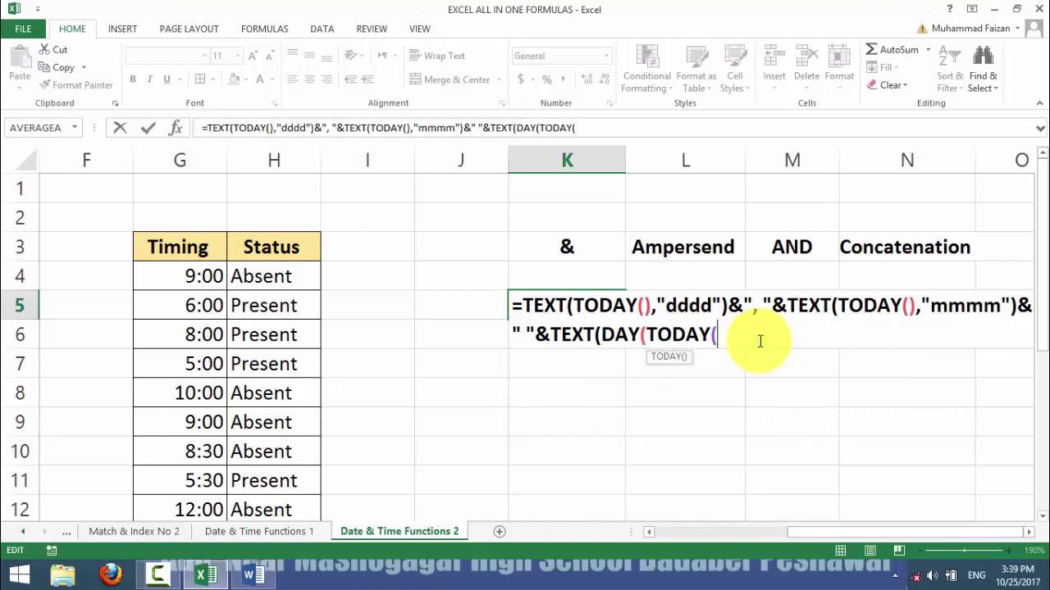
{"action": "type", "text": ")"}
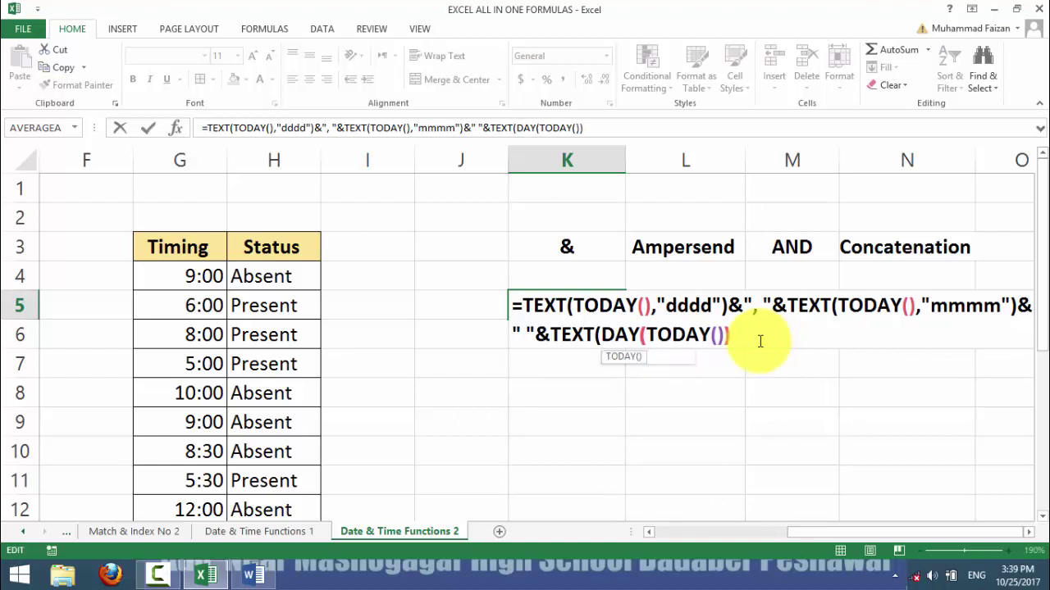
{"action": "type", "text": ")"}
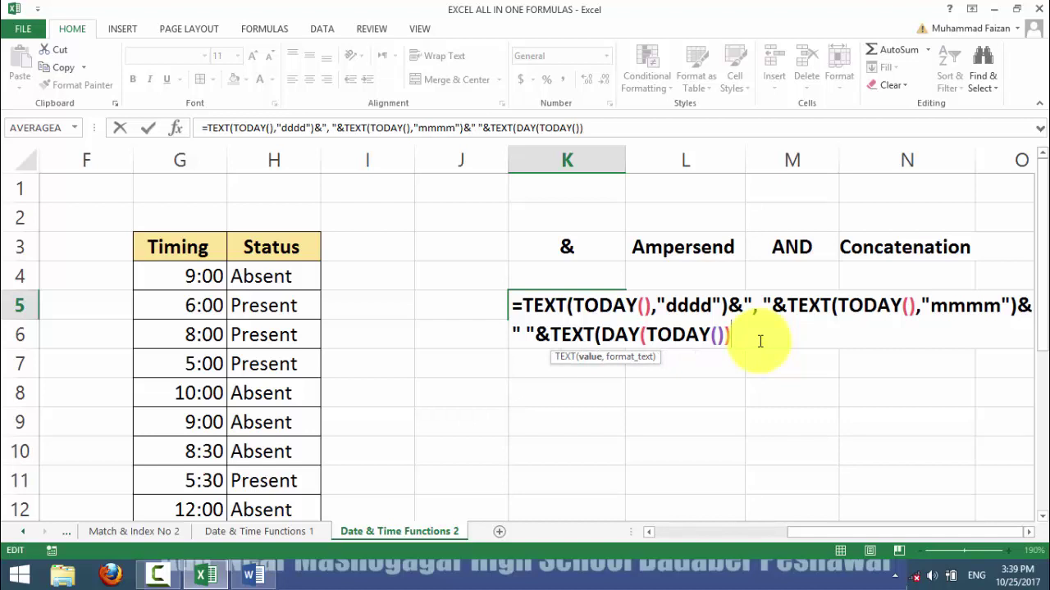
Step: Remove the TEXT function name and extra parenthesis around DAY(TODAY()) in K5, enter the formula and reselect the cell
{"action": "left_click", "coordinate": [580, 337]}
{"action": "key", "text": "BackSpace"}
{"action": "key", "text": "BackSpace"}
{"action": "key", "text": "BackSpace"}
{"action": "key", "text": "BackSpace"}
{"action": "key", "text": "Delete"}
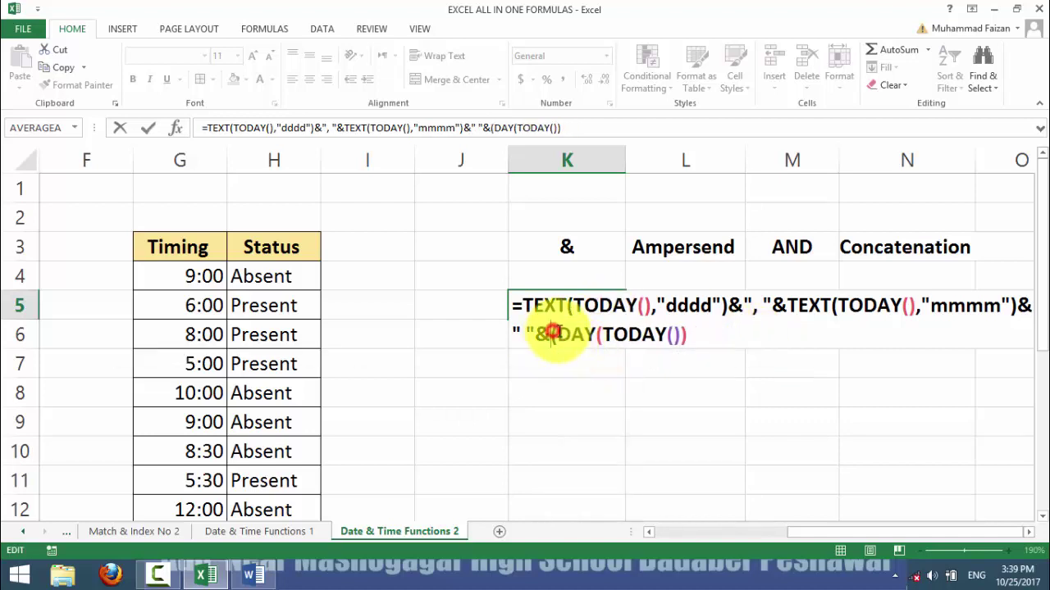
{"action": "left_click", "coordinate": [679, 334]}
{"action": "key", "text": "BackSpace"}
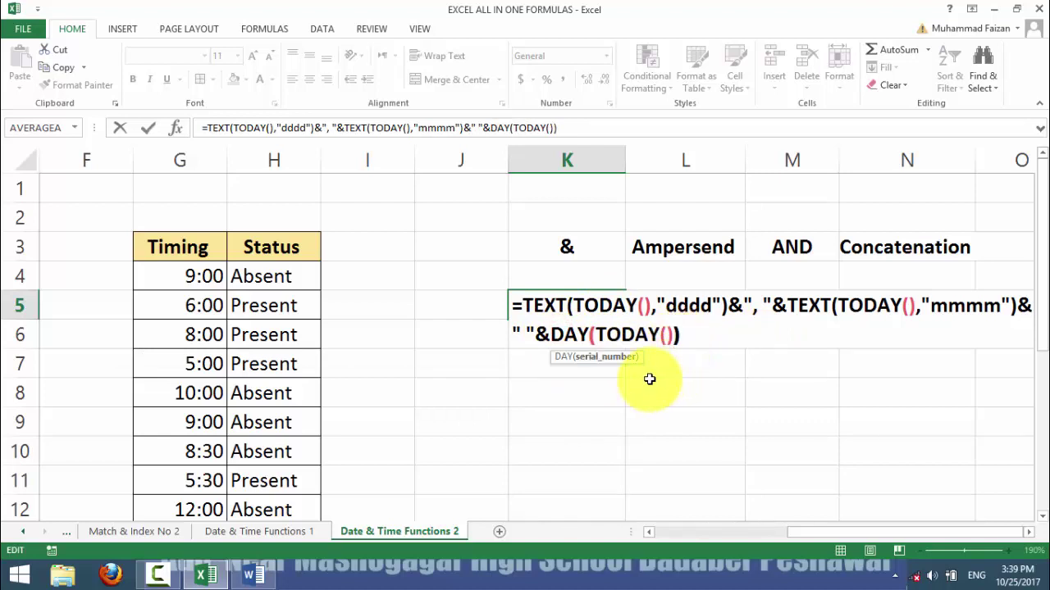
{"action": "key", "text": "Return"}
{"action": "left_click", "coordinate": [567, 308]}
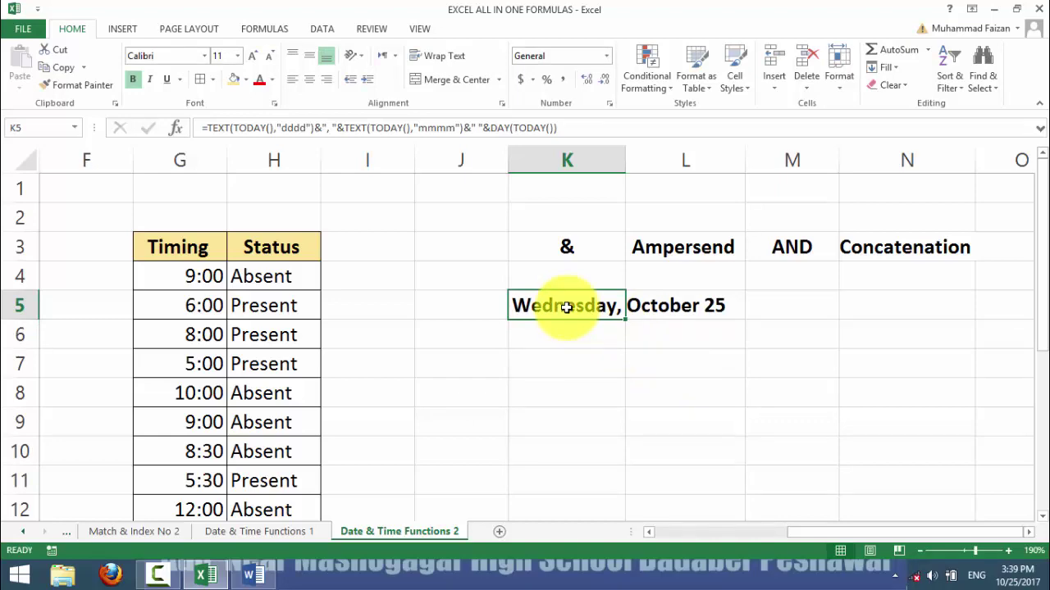
Step: Switch to Word to examine the comma after the day number, and return to Excel
{"action": "left_click", "coordinate": [253, 574]}
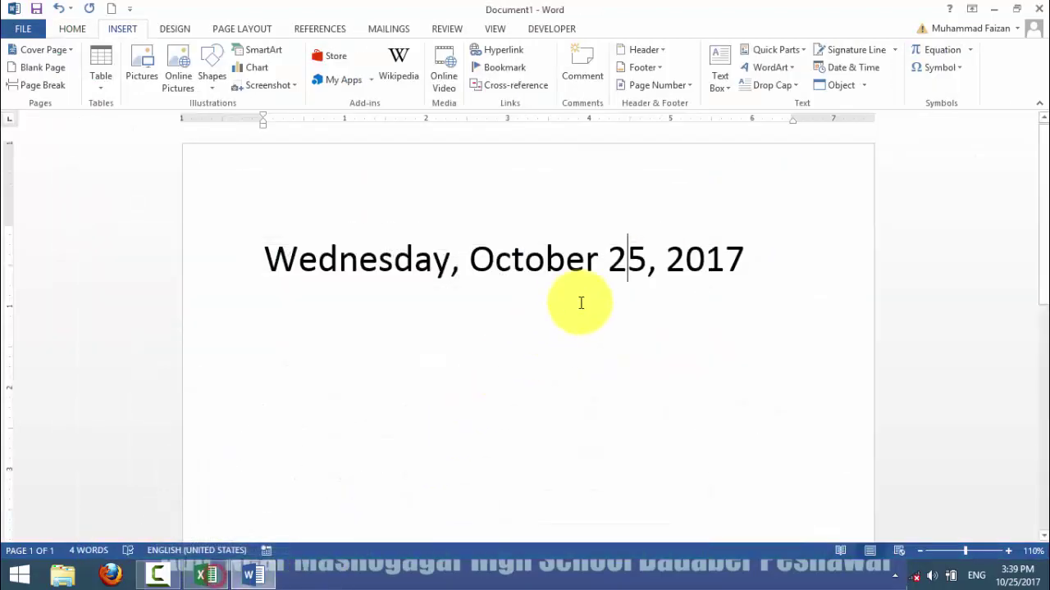
{"action": "double_click", "coordinate": [651, 265]}
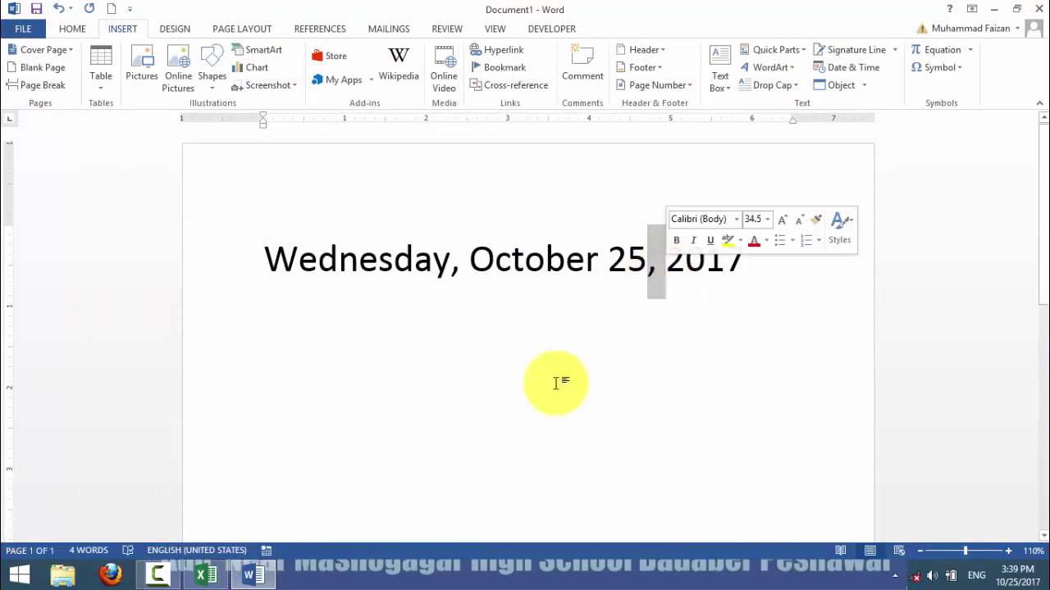
{"action": "left_click", "coordinate": [261, 575]}
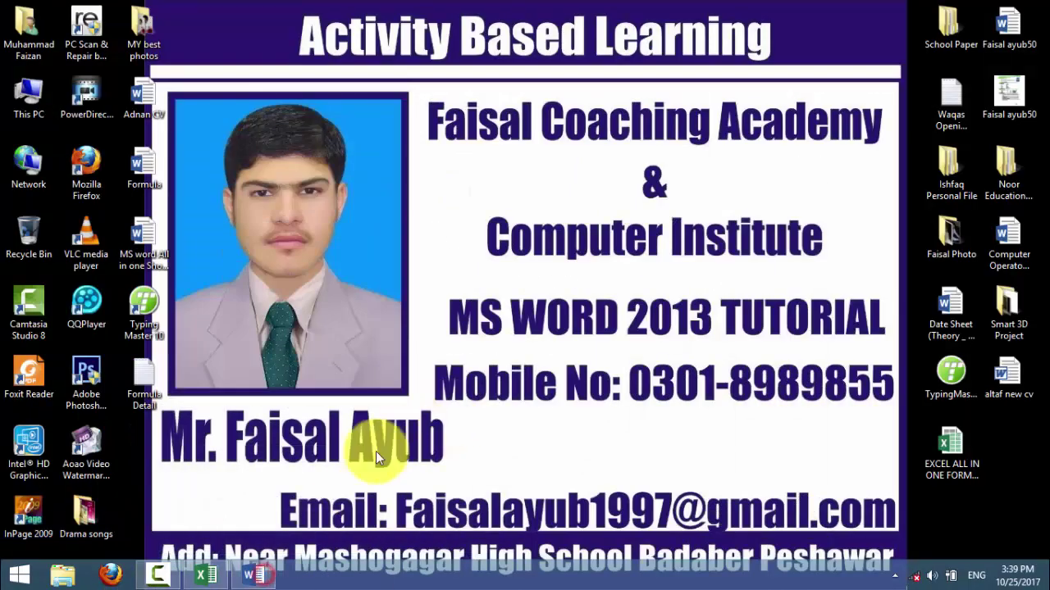
{"action": "left_click", "coordinate": [261, 575]}
{"action": "left_click", "coordinate": [206, 574]}
Step: Append &", " to the end of the formula in K5 and enter it
{"action": "double_click", "coordinate": [577, 308]}
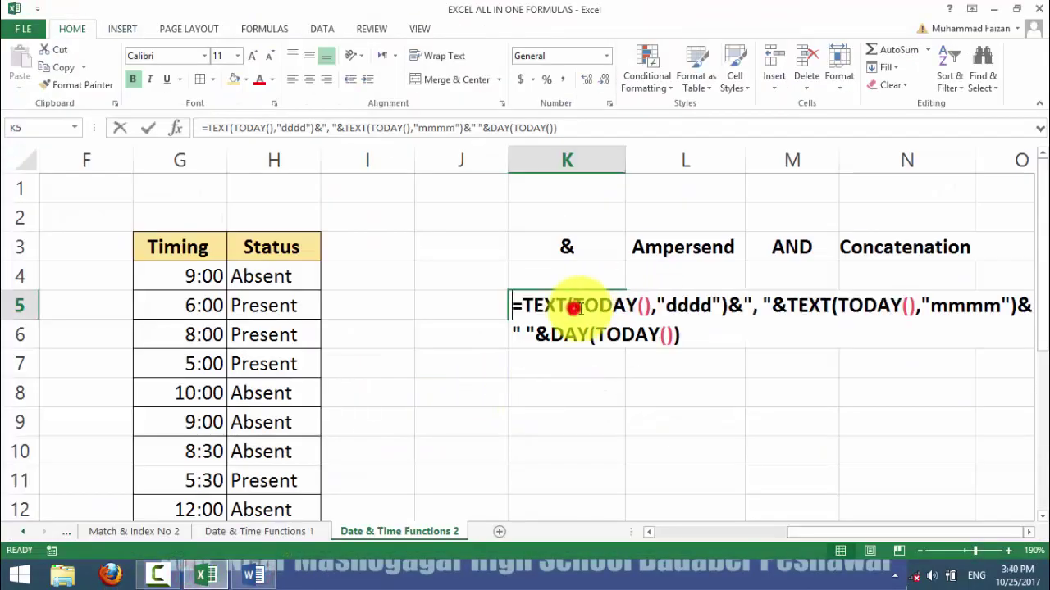
{"action": "left_click", "coordinate": [687, 333]}
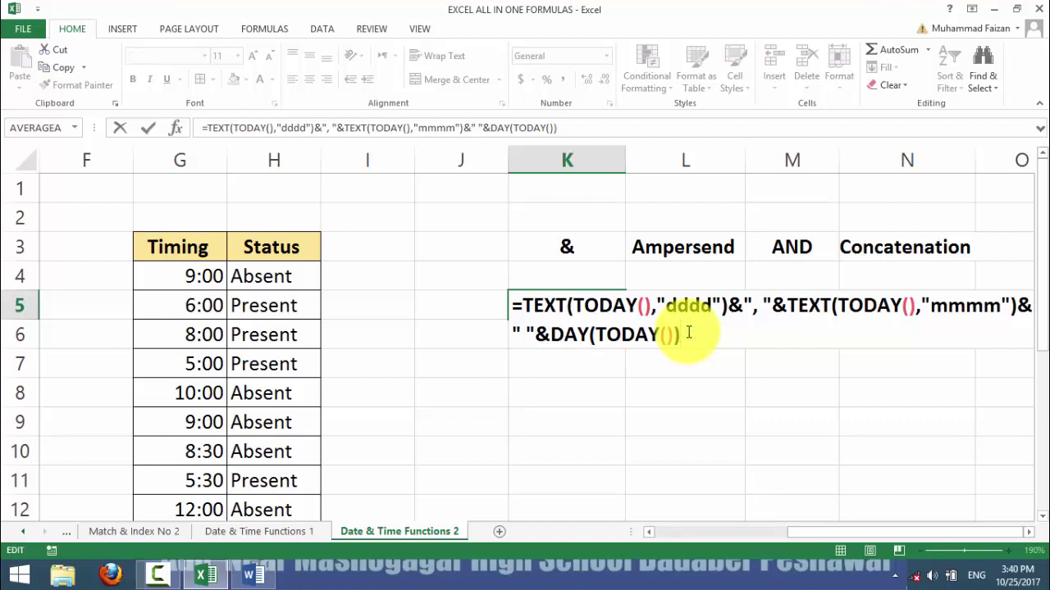
{"action": "type", "text": "&\","}
{"action": "key", "text": "Return"}
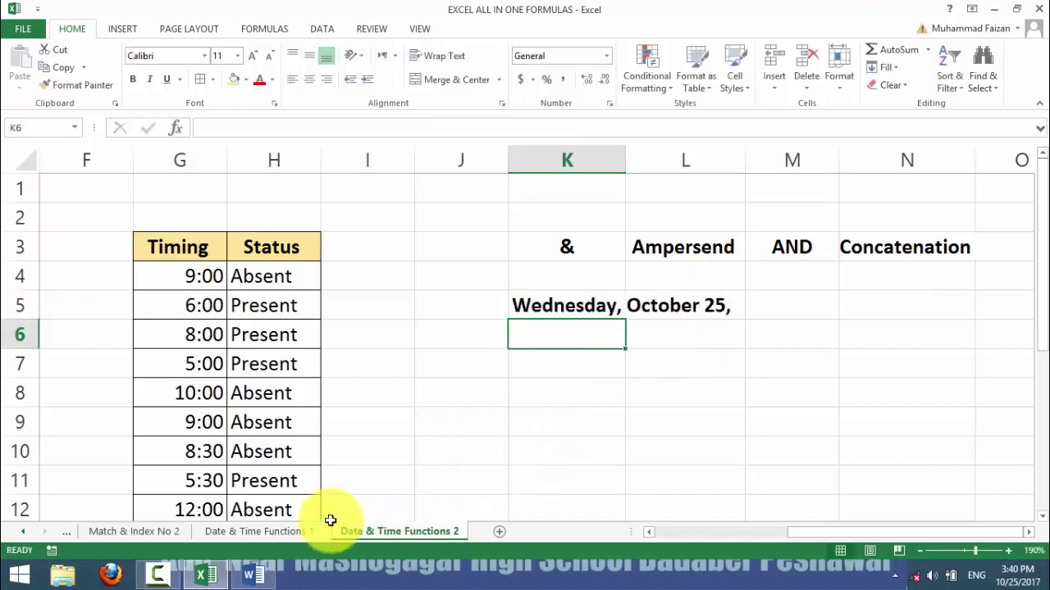
Step: Switch to Word to examine the year at the end of the date line, and return to Excel
{"action": "left_click", "coordinate": [250, 578]}
{"action": "left_click_drag", "start_coordinate": [681, 259], "coordinate": [743, 260]}
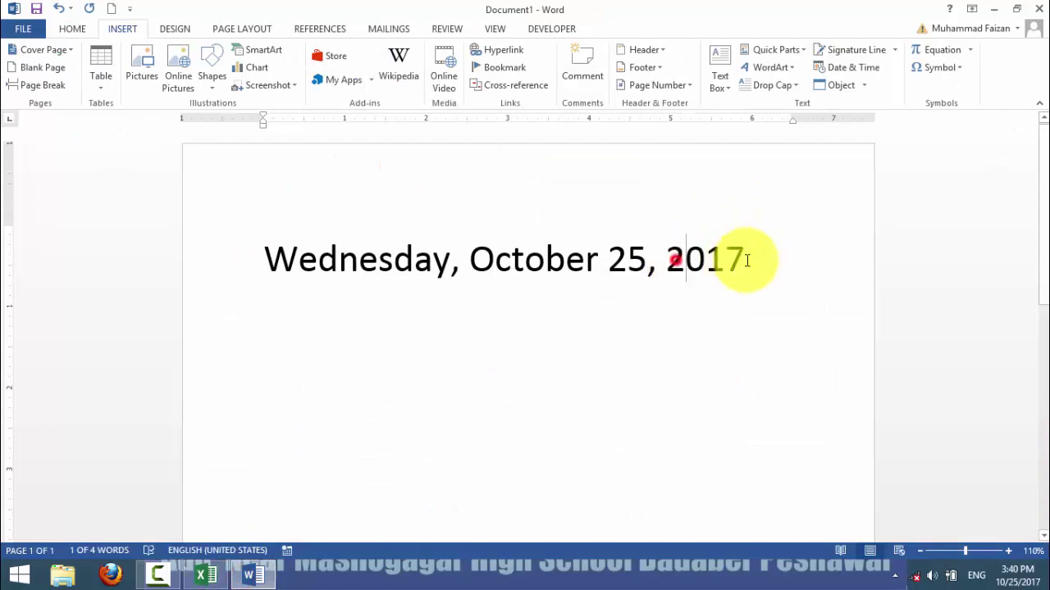
{"action": "left_click", "coordinate": [205, 577]}
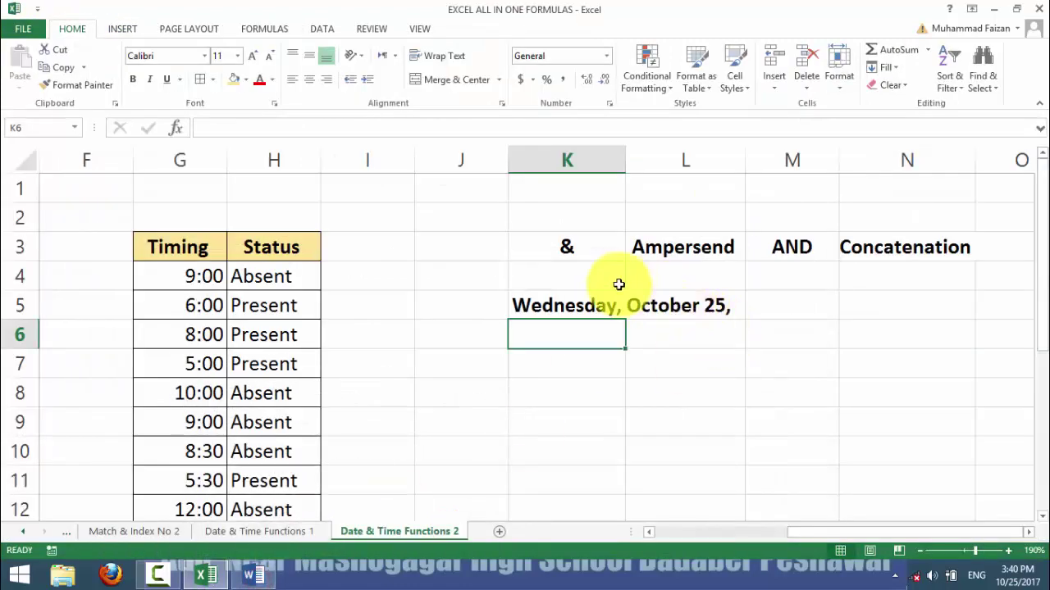
Step: Append &YEAR(TODAY()) to the end of the formula in K5, enter it and reselect the cell
{"action": "left_click", "coordinate": [592, 305]}
{"action": "double_click", "coordinate": [592, 305]}
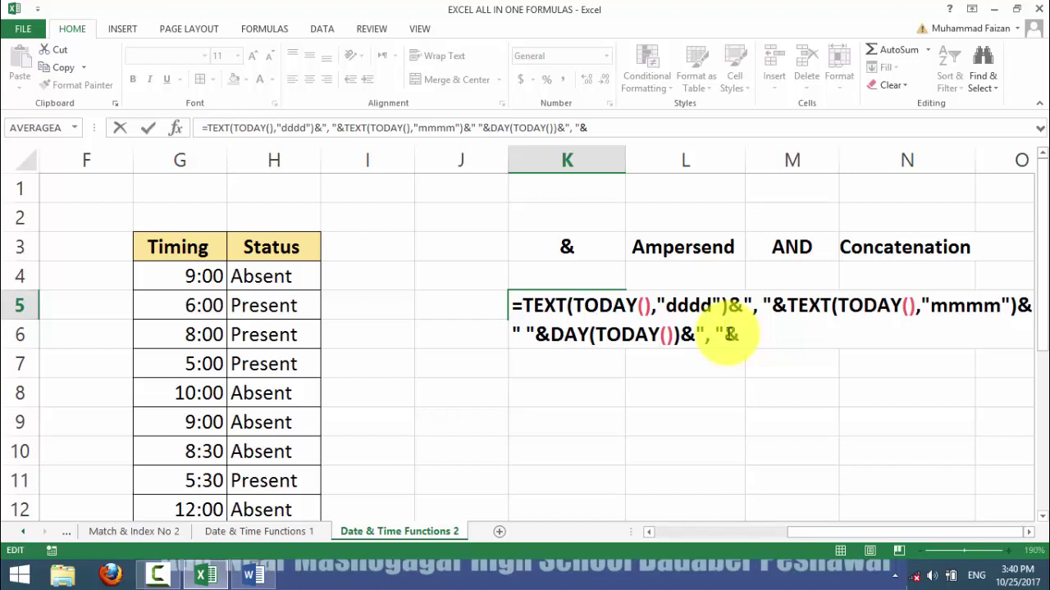
{"action": "type", "text": "yea"}
{"action": "key", "text": "Tab"}
{"action": "type", "text": "to"}
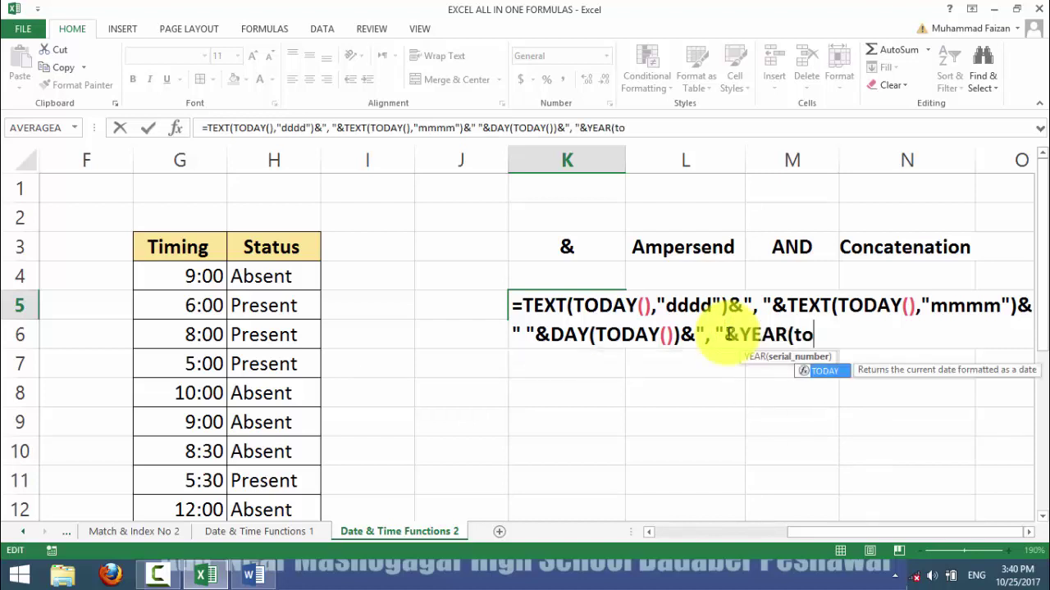
{"action": "key", "text": "Tab"}
{"action": "type", "text": "))"}
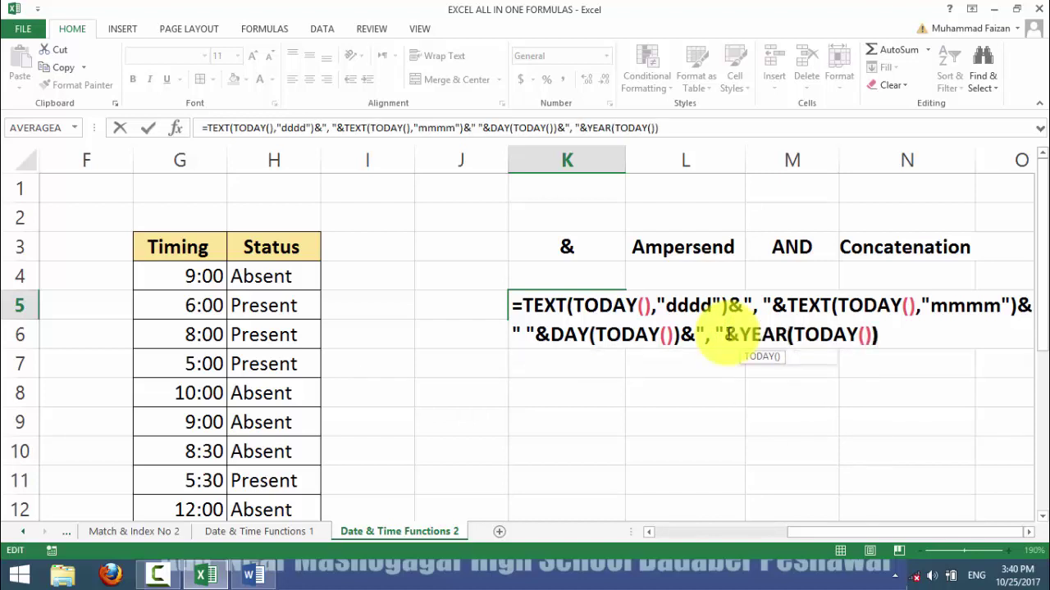
{"action": "key", "text": "Return"}
{"action": "left_click", "coordinate": [533, 306]}
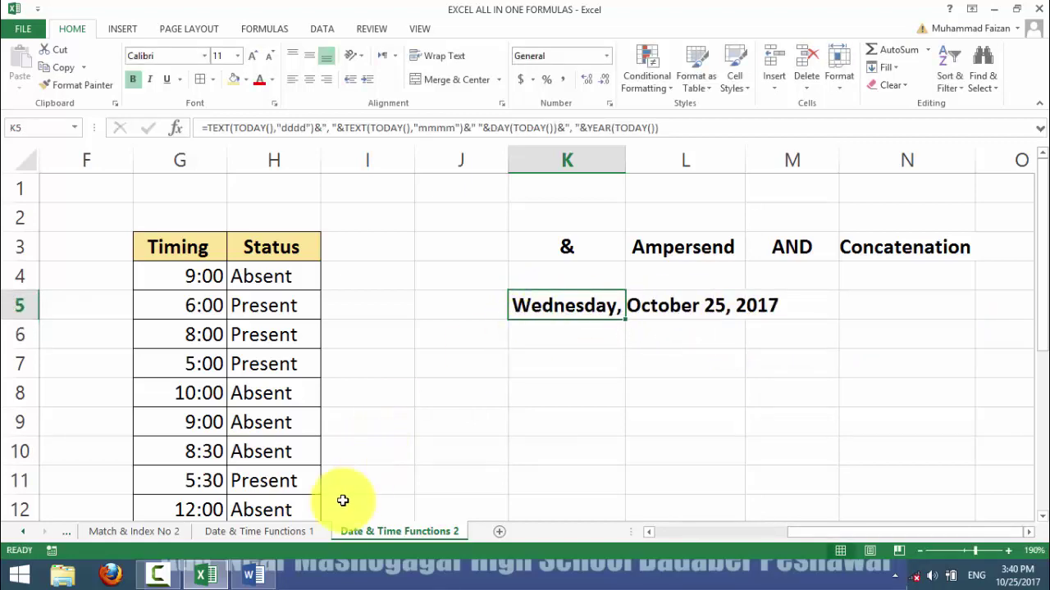
Step: Compare the full date line in Word with the K5 result in Excel, and open the K5 formula for review
{"action": "left_click", "coordinate": [253, 574]}
{"action": "left_click_drag", "start_coordinate": [274, 248], "coordinate": [858, 244]}
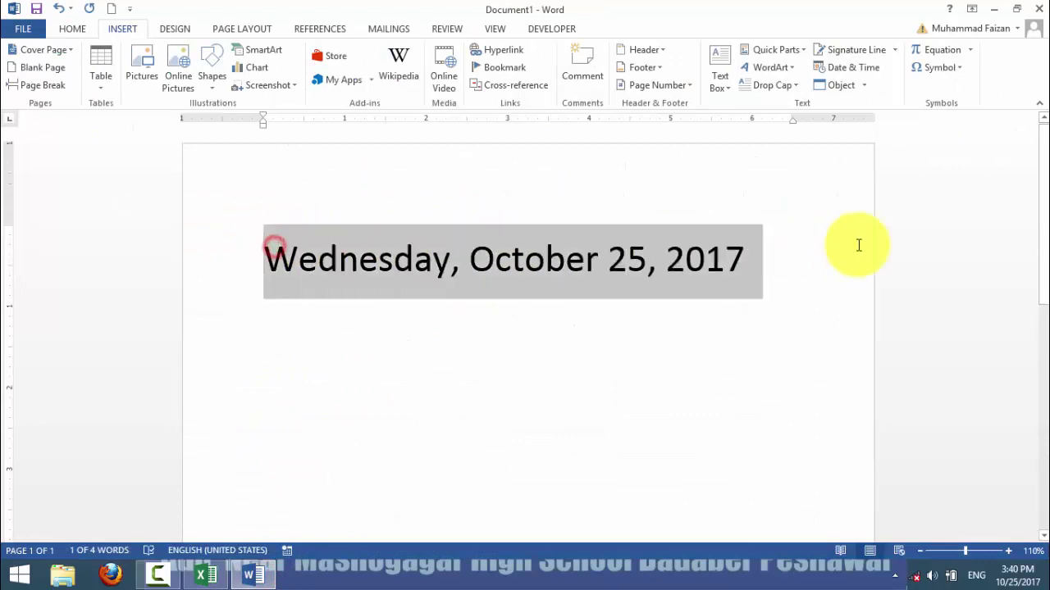
{"action": "left_click", "coordinate": [255, 574]}
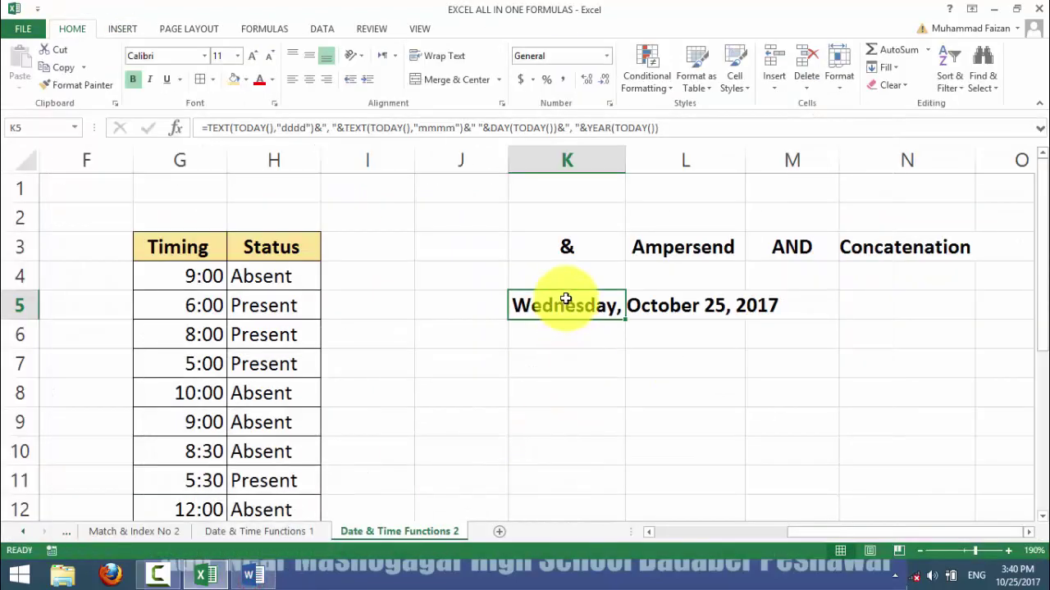
{"action": "double_click", "coordinate": [566, 299]}
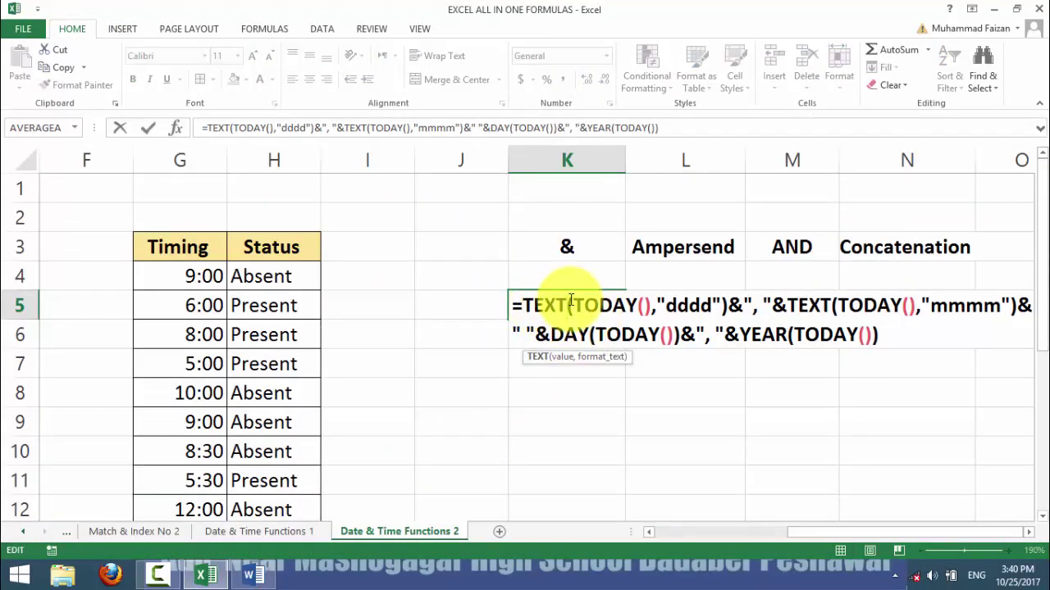
Step: Review the TEXT, comma and YEAR parts of the K5 formula and the & operators joining them, keep the formula and reselect K5
{"action": "left_click", "coordinate": [522, 305]}
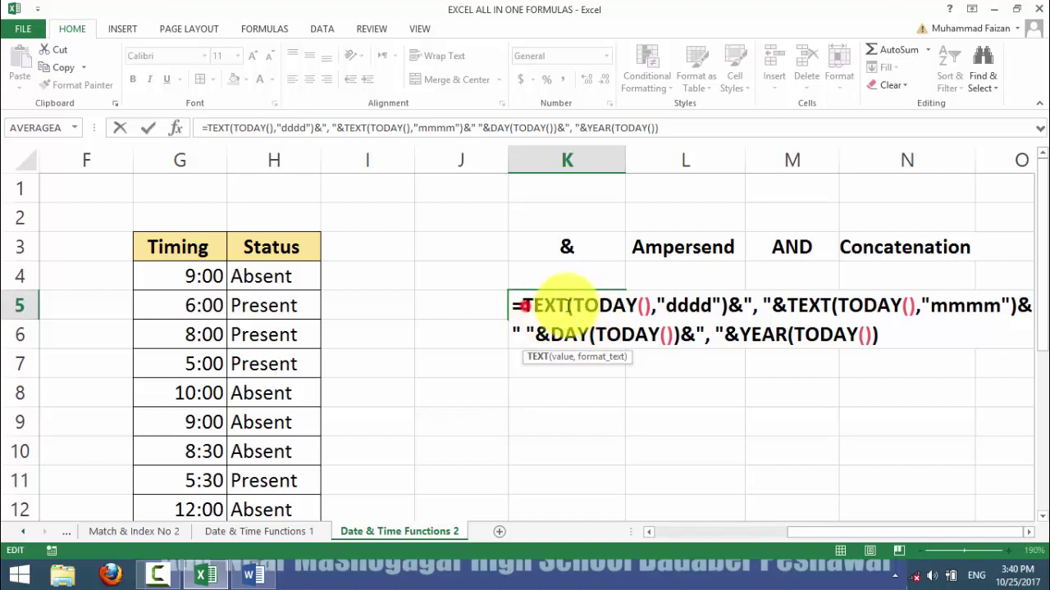
{"action": "left_click_drag", "start_coordinate": [522, 305], "coordinate": [759, 307]}
{"action": "left_click", "coordinate": [734, 306]}
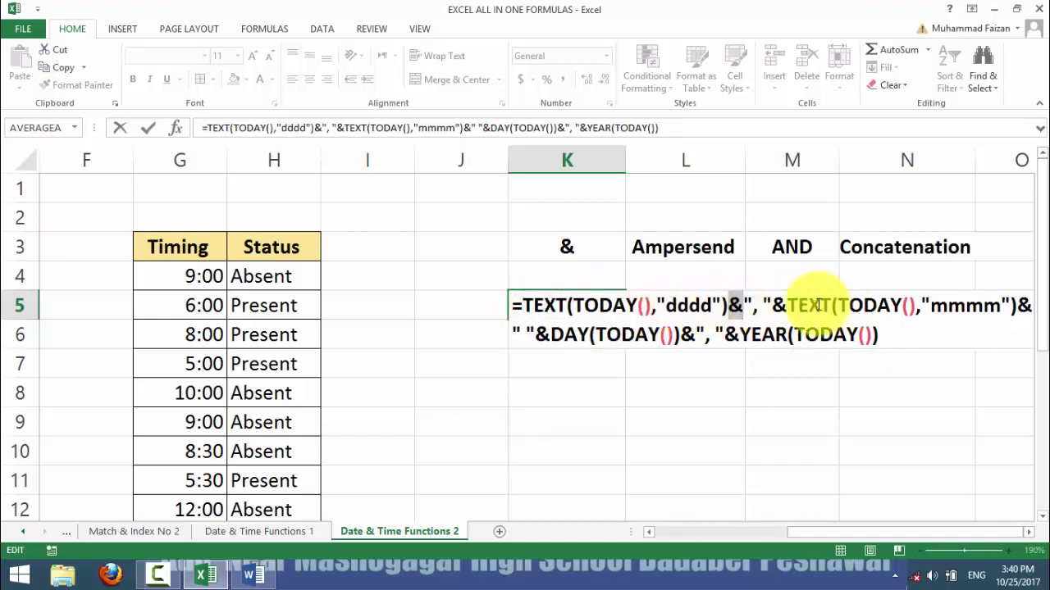
{"action": "left_click_drag", "start_coordinate": [525, 305], "coordinate": [580, 305]}
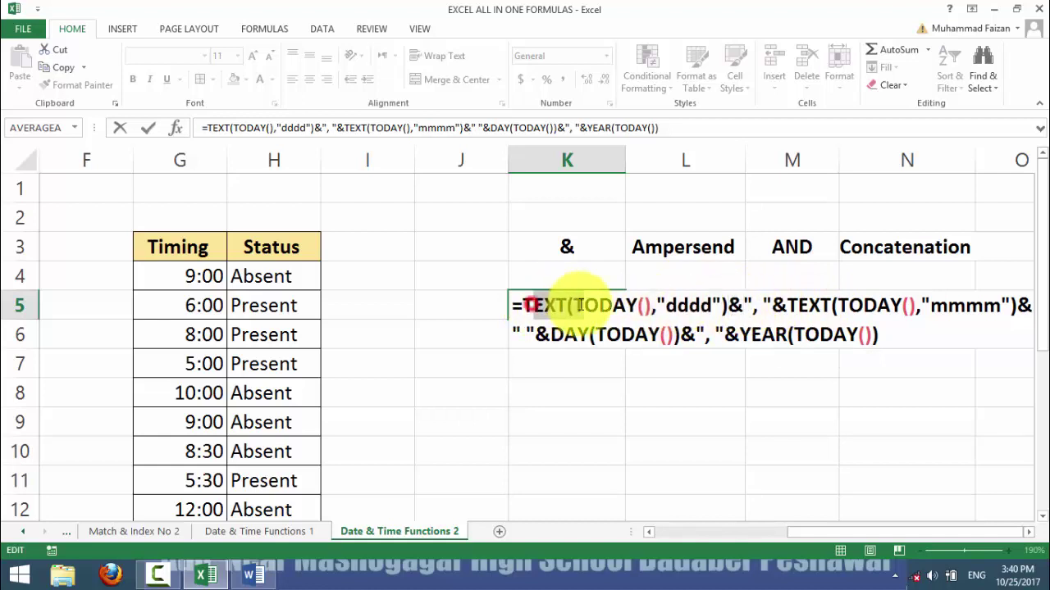
{"action": "left_click", "coordinate": [793, 305]}
{"action": "left_click", "coordinate": [737, 305]}
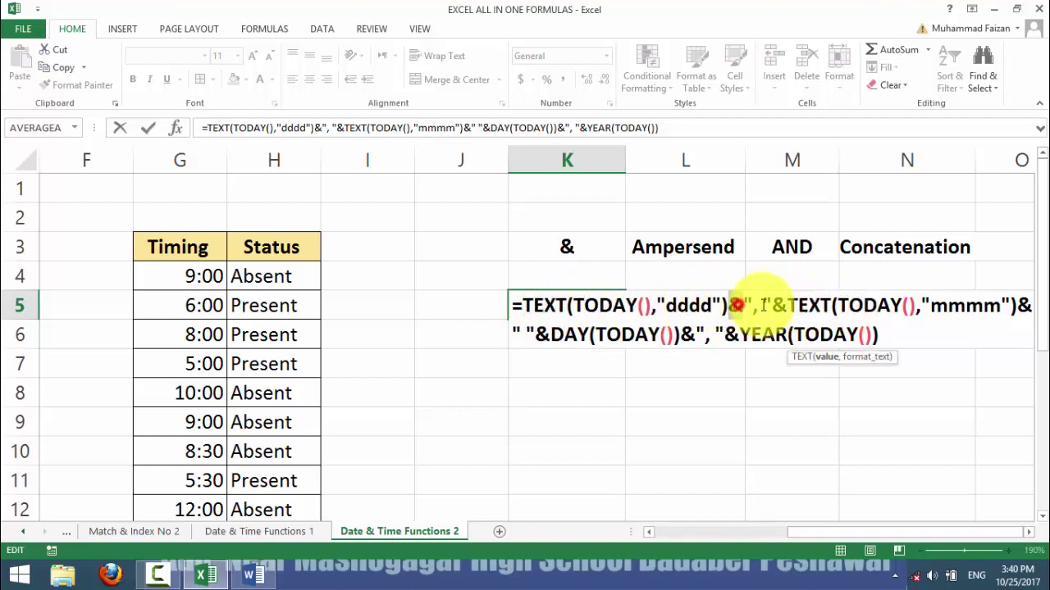
{"action": "left_click_drag", "start_coordinate": [736, 305], "coordinate": [761, 305]}
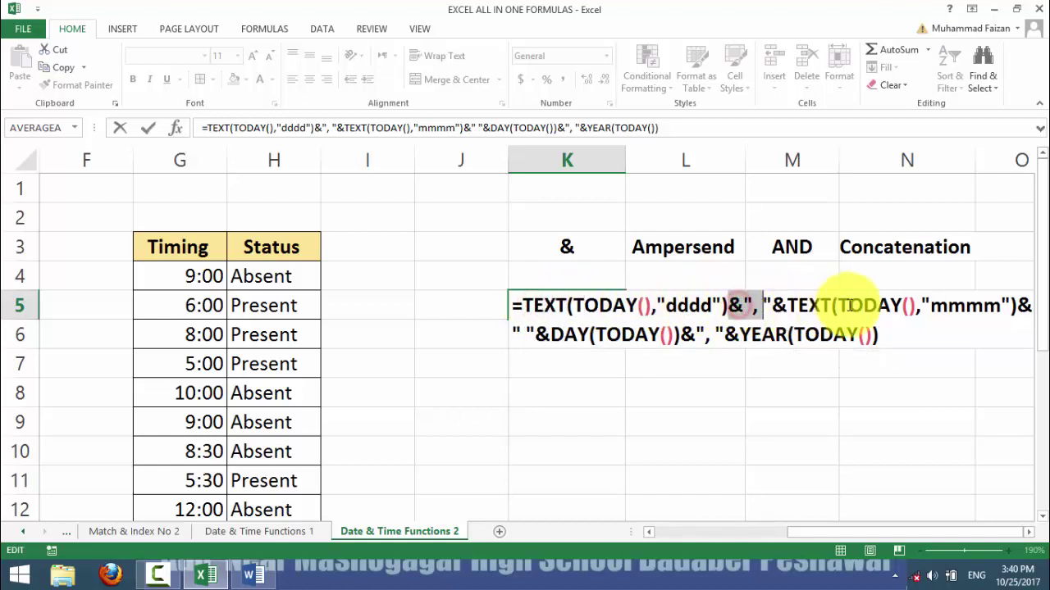
{"action": "left_click", "coordinate": [584, 334]}
{"action": "left_click_drag", "start_coordinate": [740, 334], "coordinate": [876, 336]}
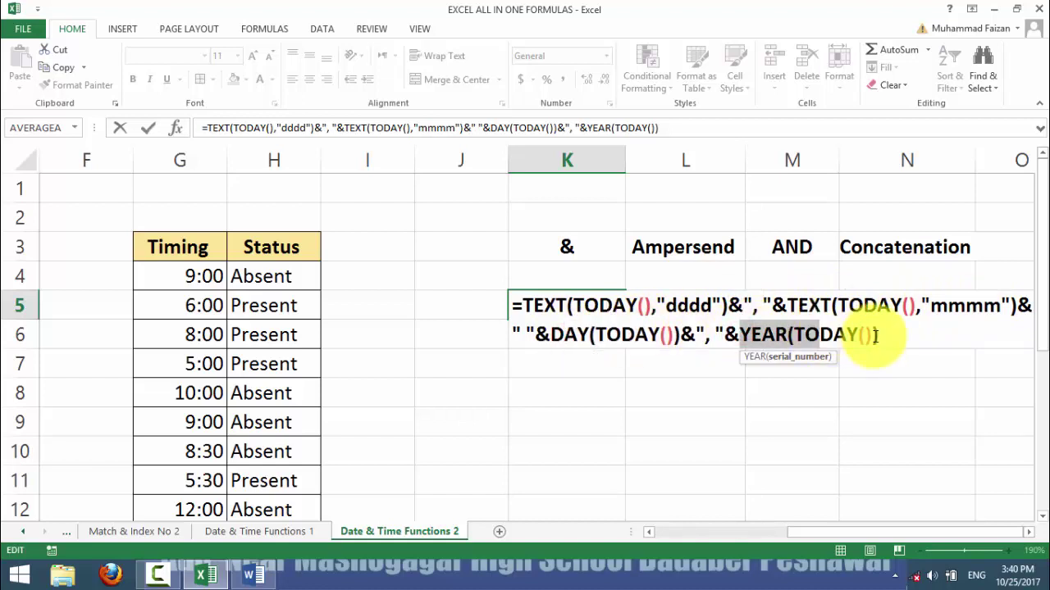
{"action": "left_click", "coordinate": [892, 337]}
{"action": "key", "text": "Return"}
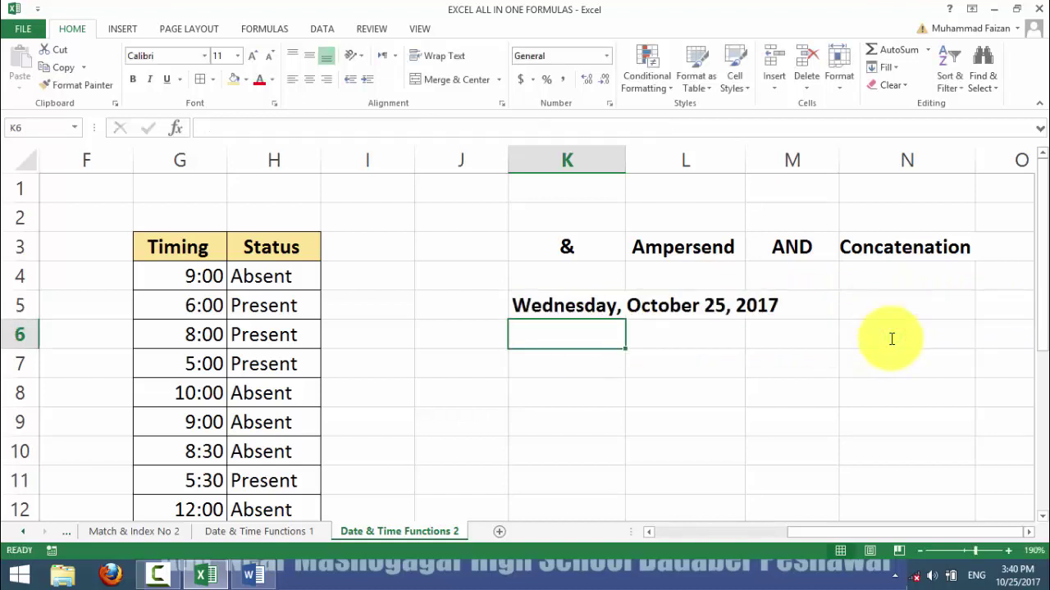
{"action": "left_click", "coordinate": [558, 312]}
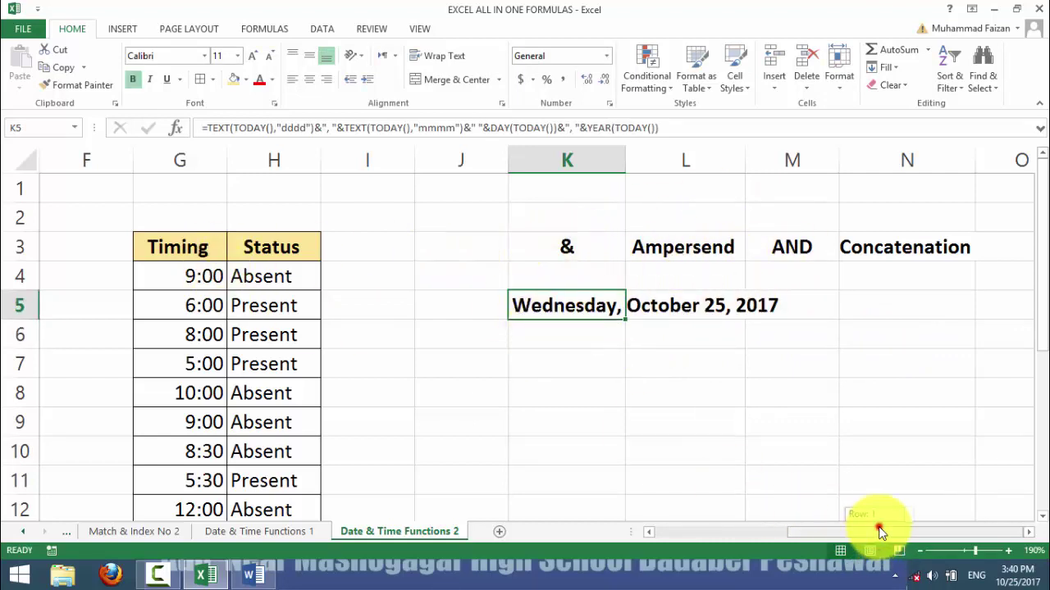
Step: Insert two blank columns at column F, between the Date/Time table and the Timing table
{"action": "left_click_drag", "start_coordinate": [880, 532], "coordinate": [668, 533]}
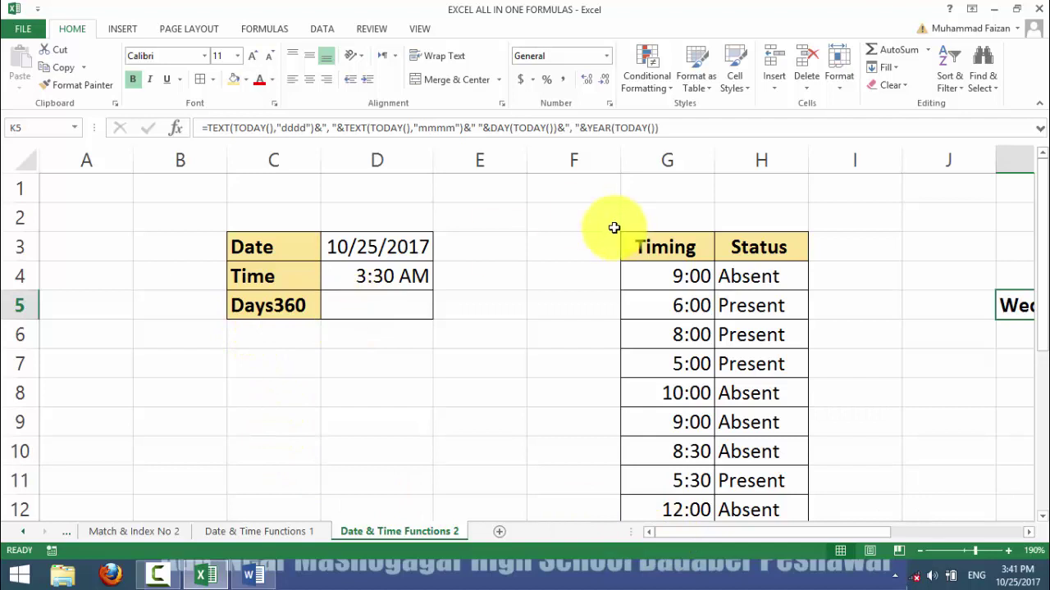
{"action": "right_click", "coordinate": [578, 157]}
{"action": "left_click", "coordinate": [612, 261]}
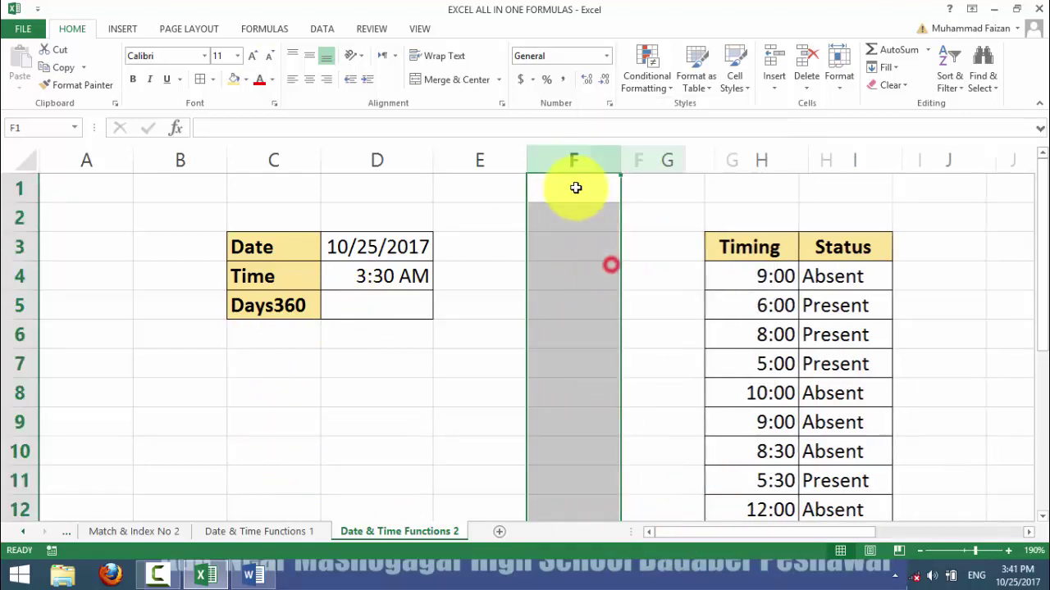
{"action": "right_click", "coordinate": [575, 164]}
{"action": "left_click", "coordinate": [603, 270]}
{"action": "left_click", "coordinate": [523, 322]}
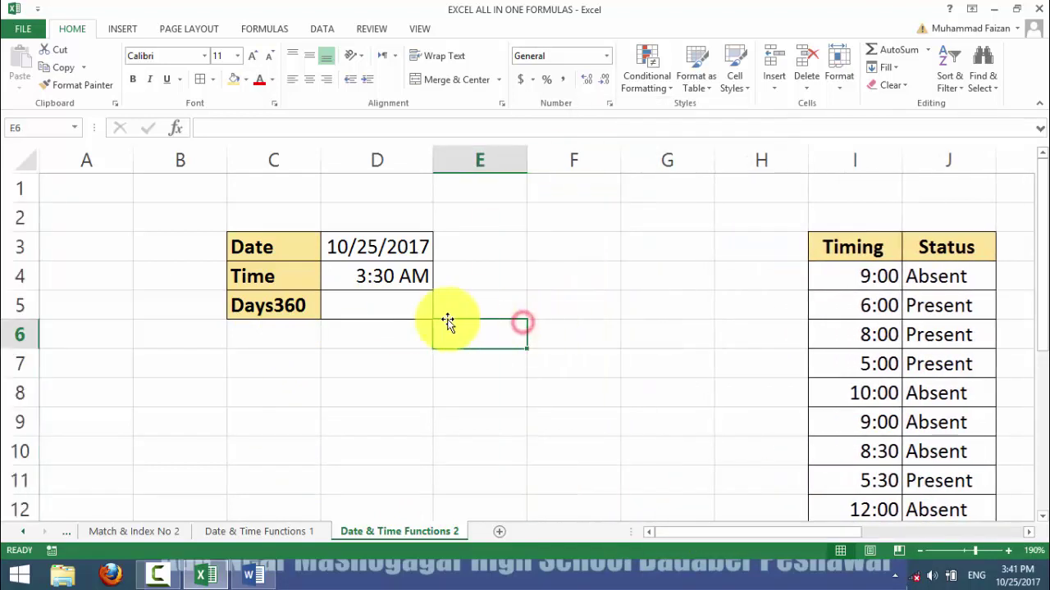
Step: Apply borders to cells E5:F5 beside the Days360 row
{"action": "left_click_drag", "start_coordinate": [414, 306], "coordinate": [633, 312]}
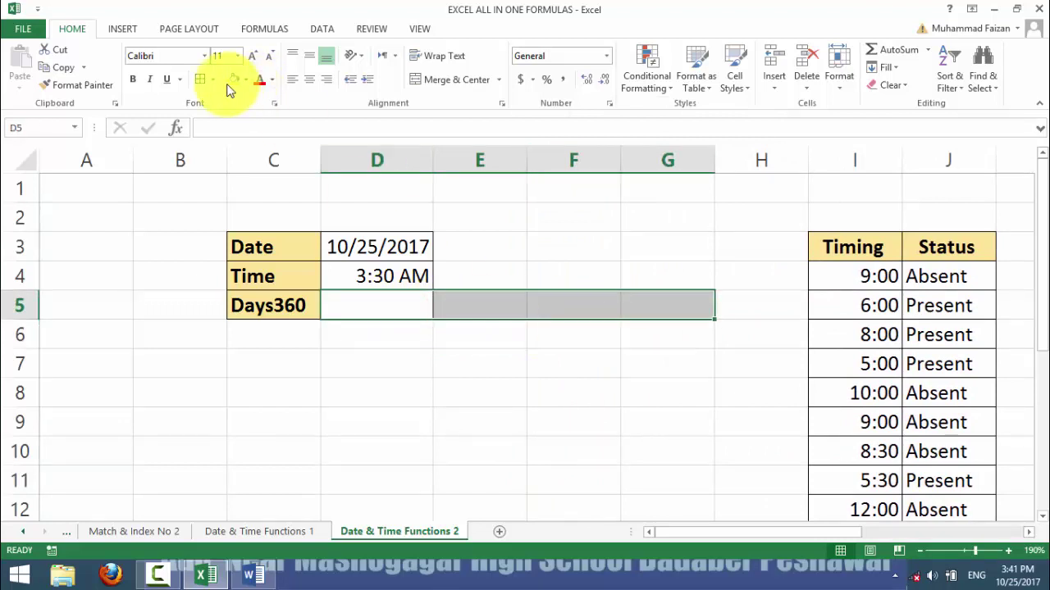
{"action": "left_click_drag", "start_coordinate": [471, 308], "coordinate": [550, 300]}
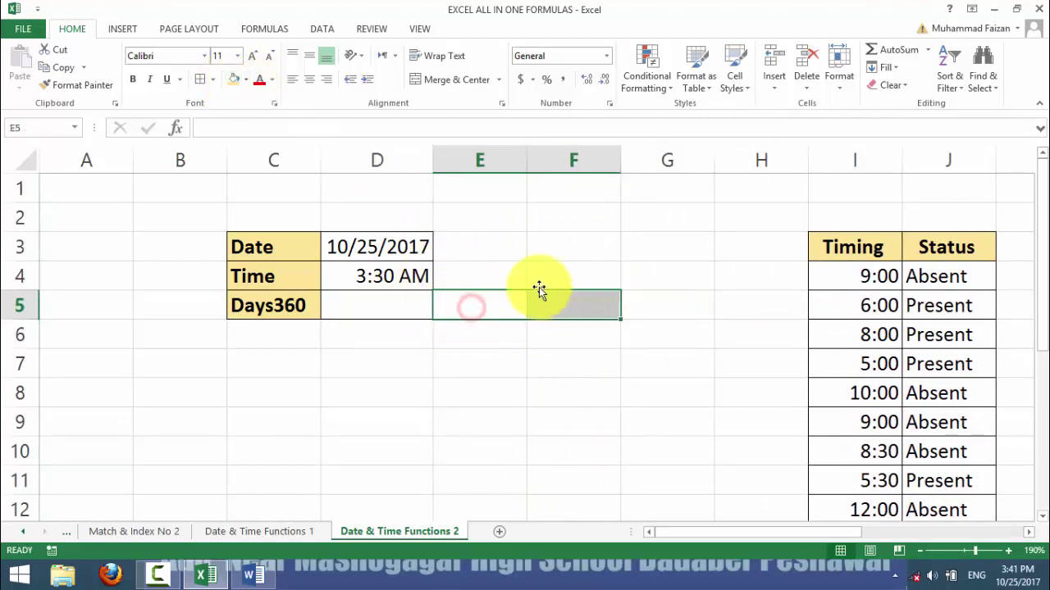
{"action": "left_click", "coordinate": [201, 77]}
{"action": "left_click", "coordinate": [324, 276]}
{"action": "left_click", "coordinate": [476, 293]}
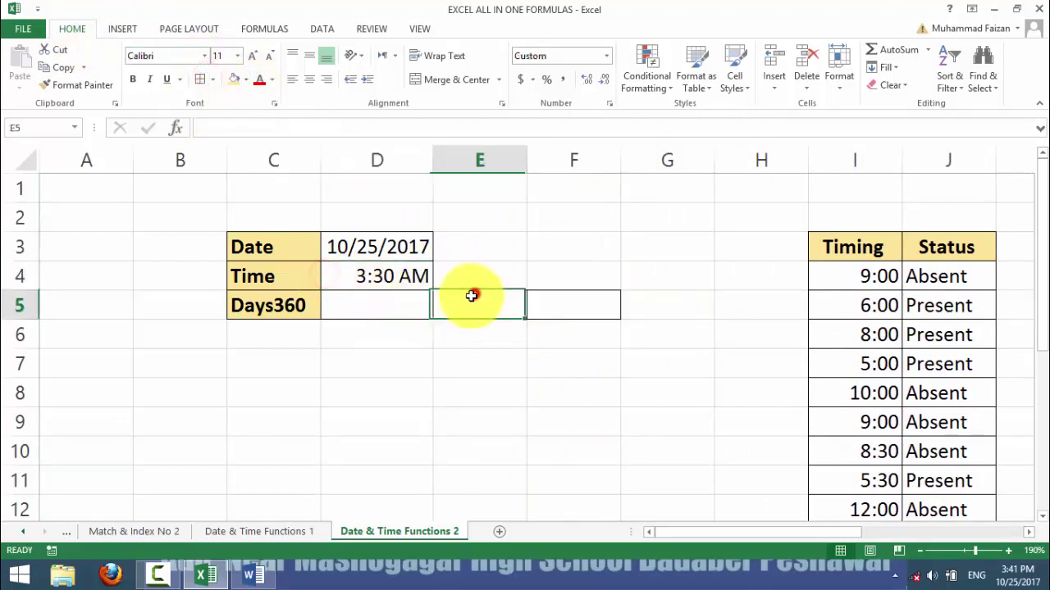
Step: Fill cells E5:F5 with the lightest gold theme colour
{"action": "left_click_drag", "start_coordinate": [473, 303], "coordinate": [557, 305]}
{"action": "left_click", "coordinate": [243, 77]}
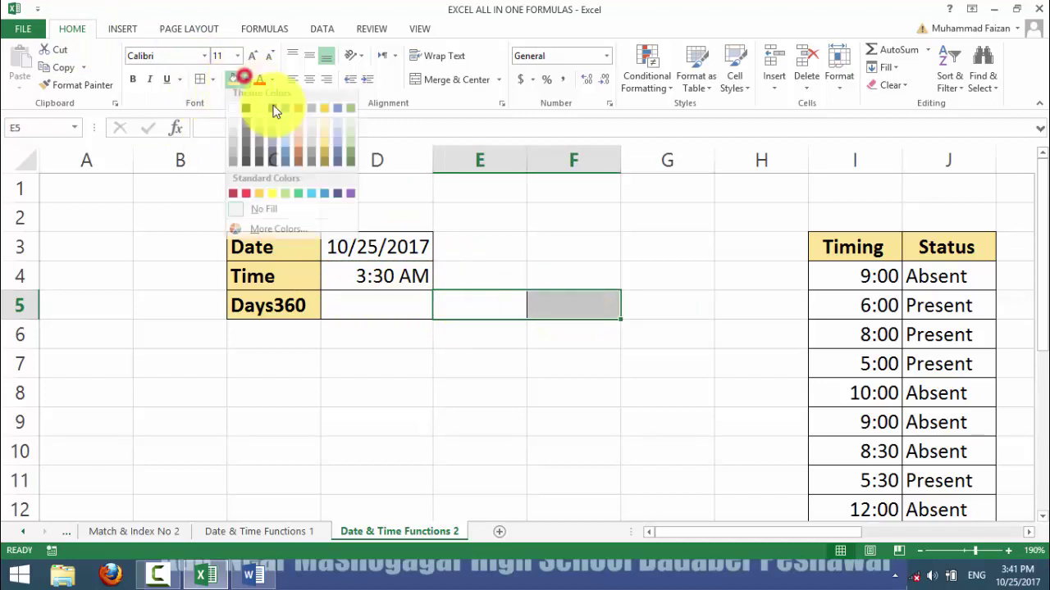
{"action": "left_click", "coordinate": [325, 138]}
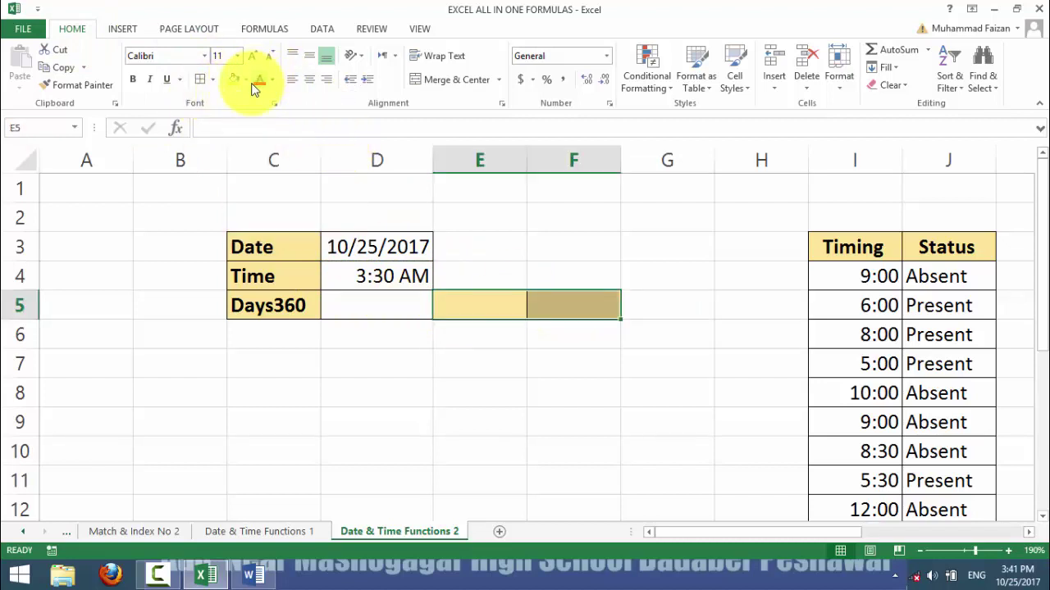
{"action": "left_click", "coordinate": [244, 78]}
{"action": "left_click", "coordinate": [325, 133]}
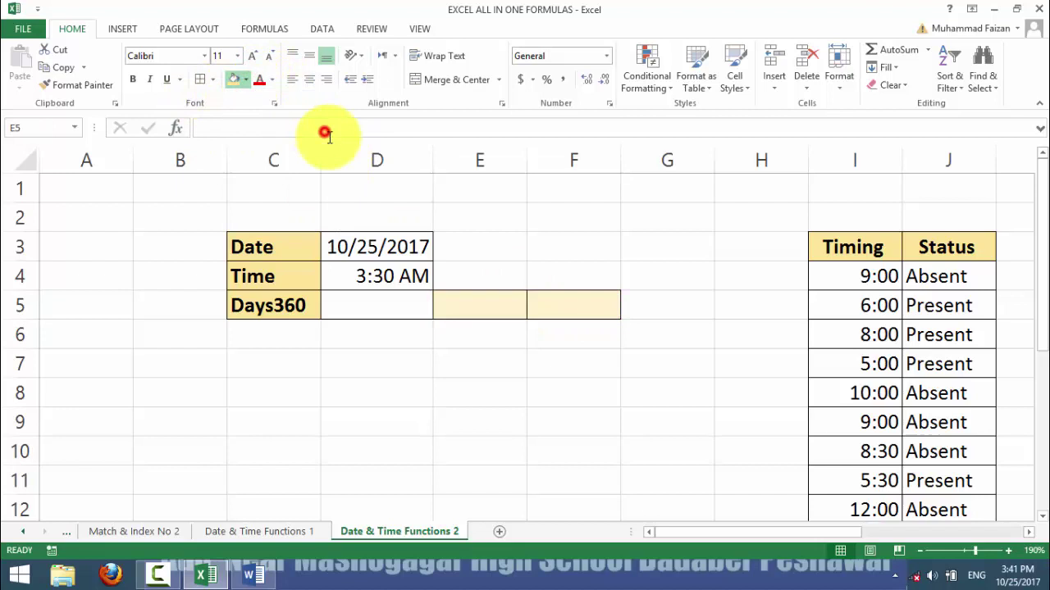
{"action": "left_click", "coordinate": [474, 326]}
Step: Enter =DAYS360(E5,F5) in D5 and centre the cell's content
{"action": "left_click", "coordinate": [389, 317]}
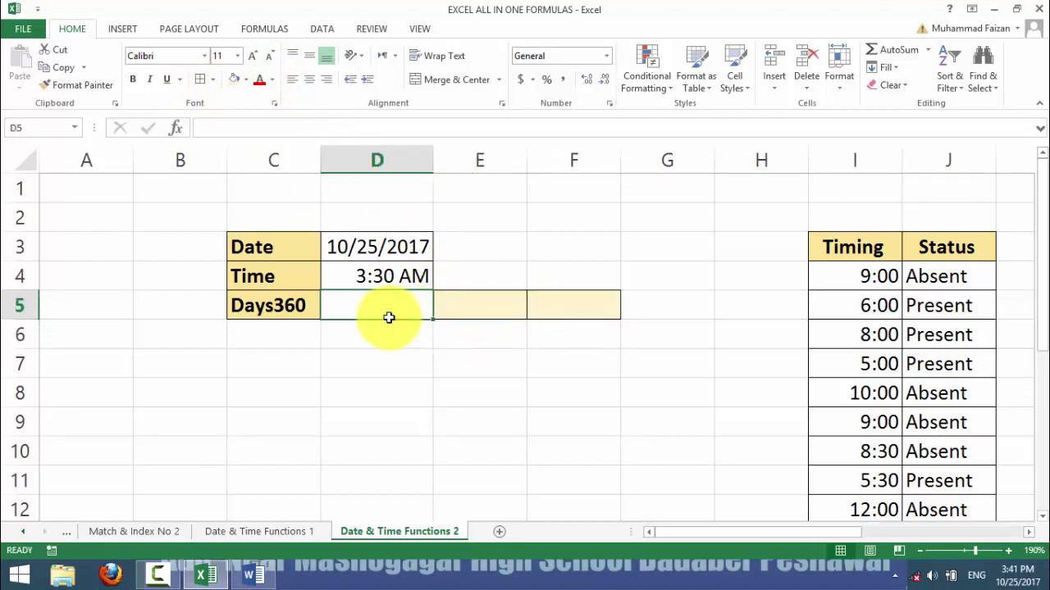
{"action": "type", "text": "=day"}
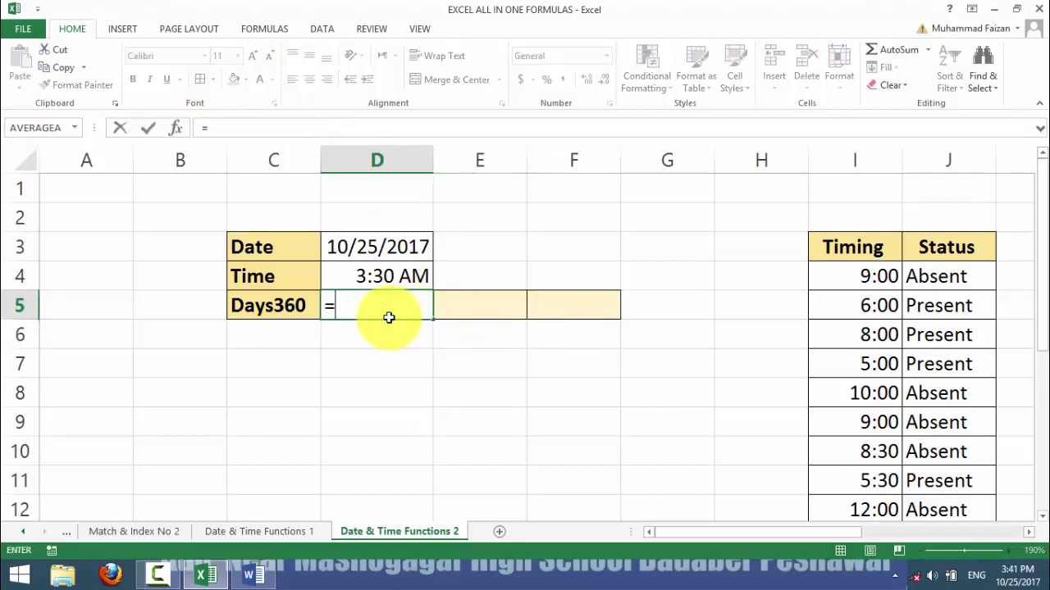
{"action": "key", "text": "Down"}
{"action": "key", "text": "Down"}
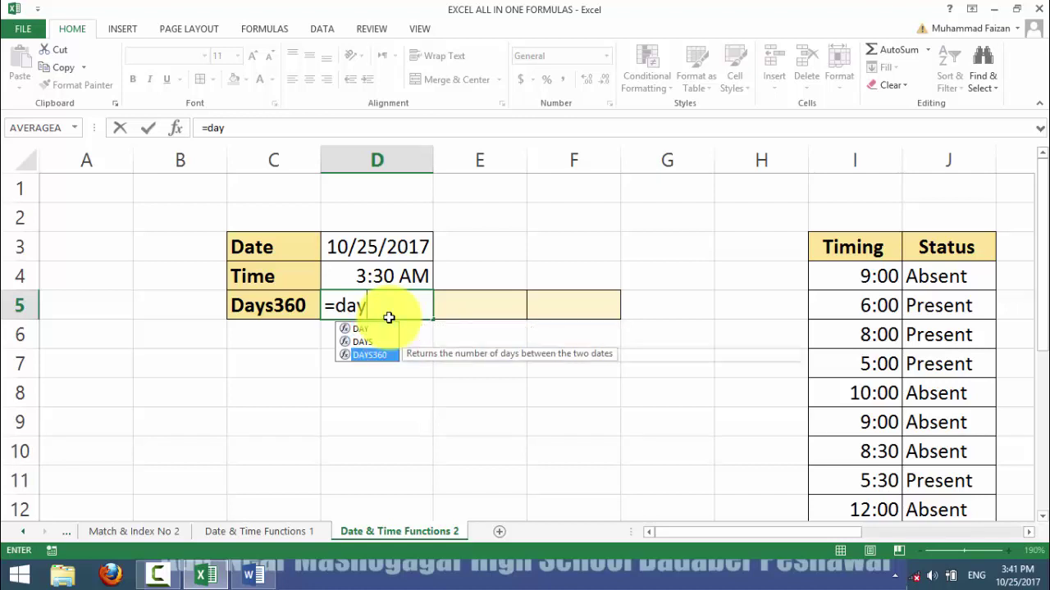
{"action": "key", "text": "Tab"}
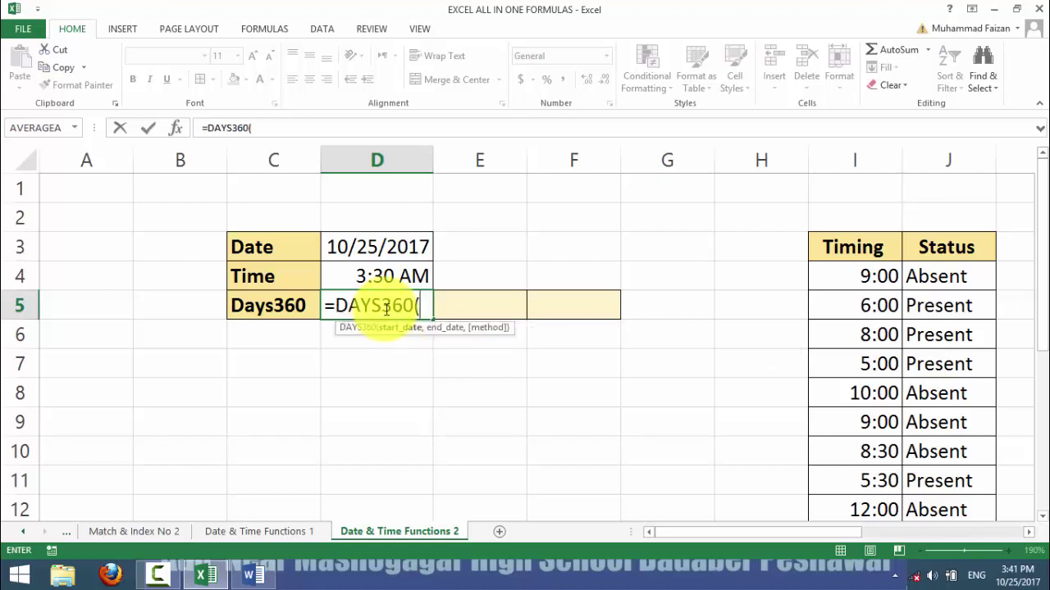
{"action": "left_click", "coordinate": [485, 304]}
{"action": "type", "text": ","}
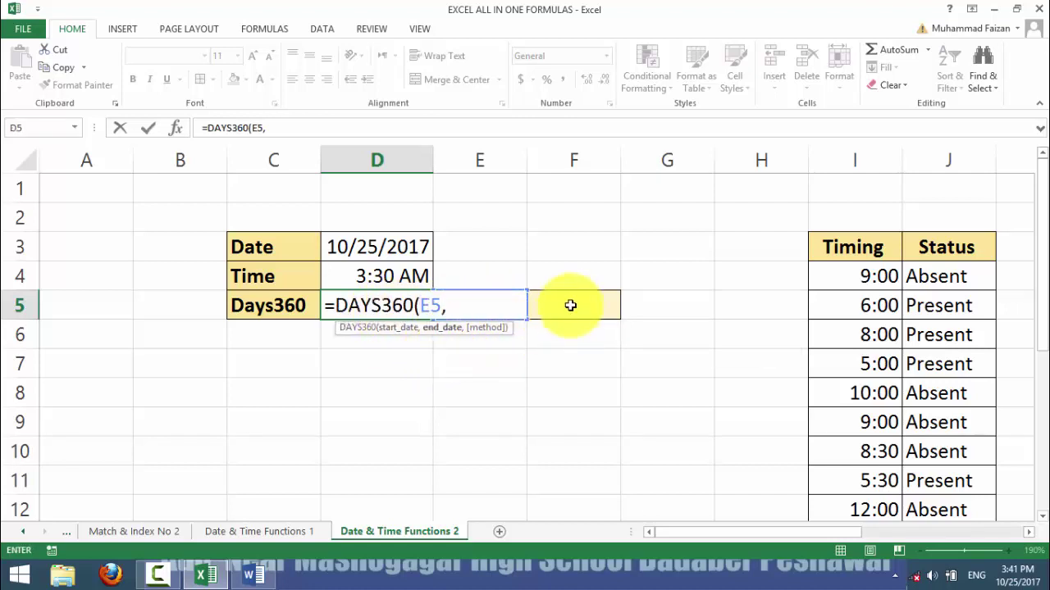
{"action": "left_click", "coordinate": [569, 304]}
{"action": "type", "text": "\\"}
{"action": "key", "text": "BackSpace"}
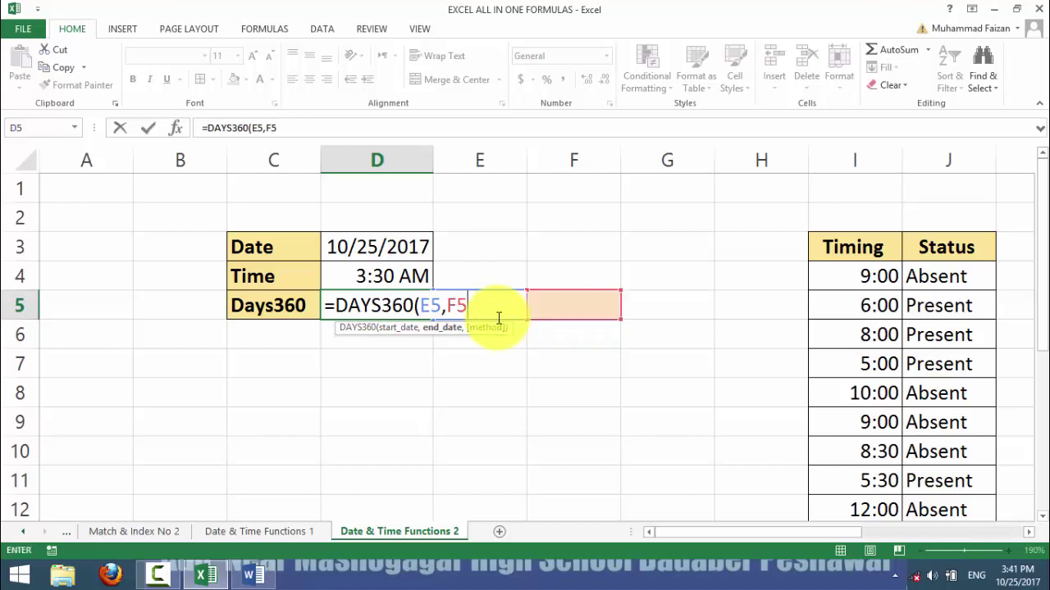
{"action": "key", "text": "Return"}
{"action": "left_click", "coordinate": [365, 306]}
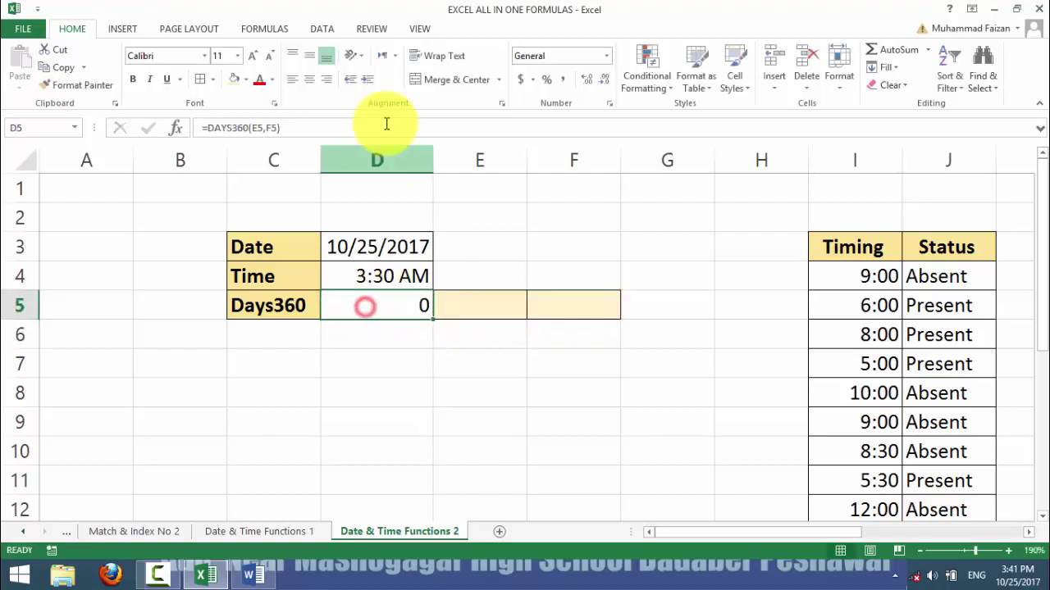
{"action": "left_click", "coordinate": [310, 80]}
Step: Enter today's date, 10/25/2017, as a static value in both E5 and F5
{"action": "left_click", "coordinate": [486, 299]}
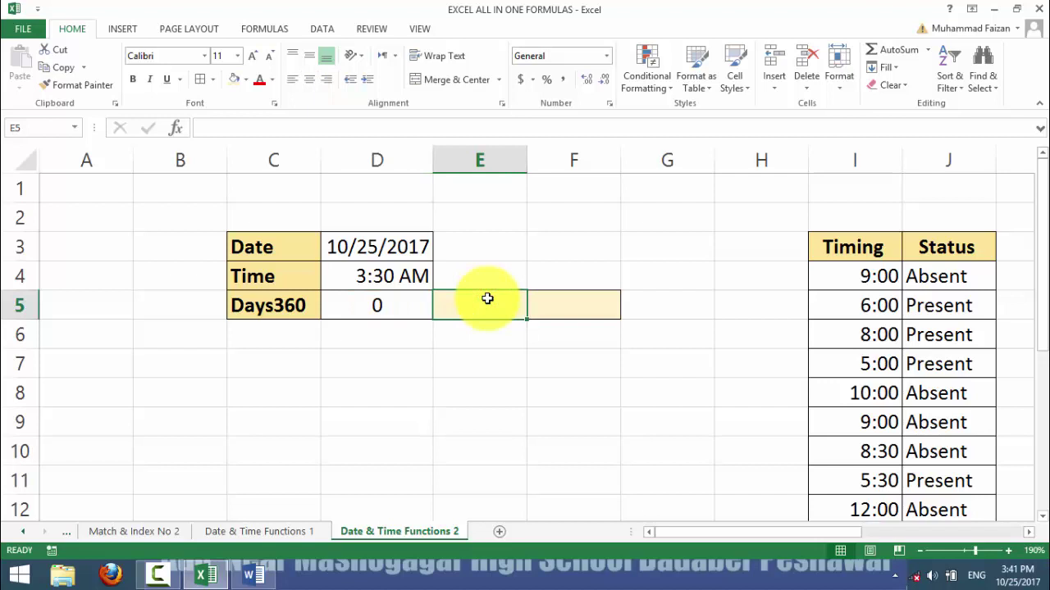
{"action": "key", "text": "ctrl+semicolon"}
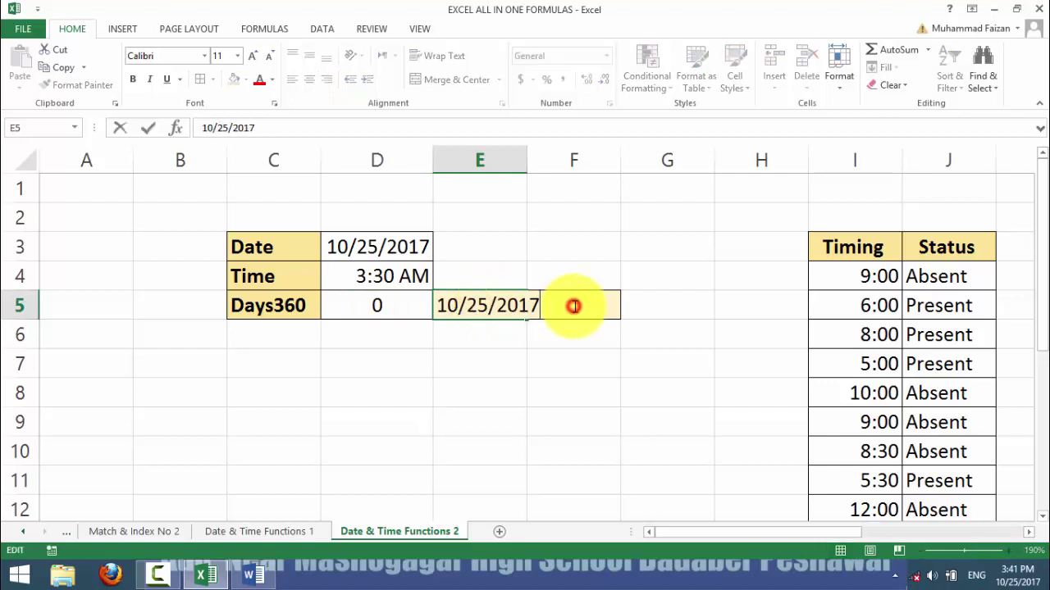
{"action": "left_click", "coordinate": [593, 307]}
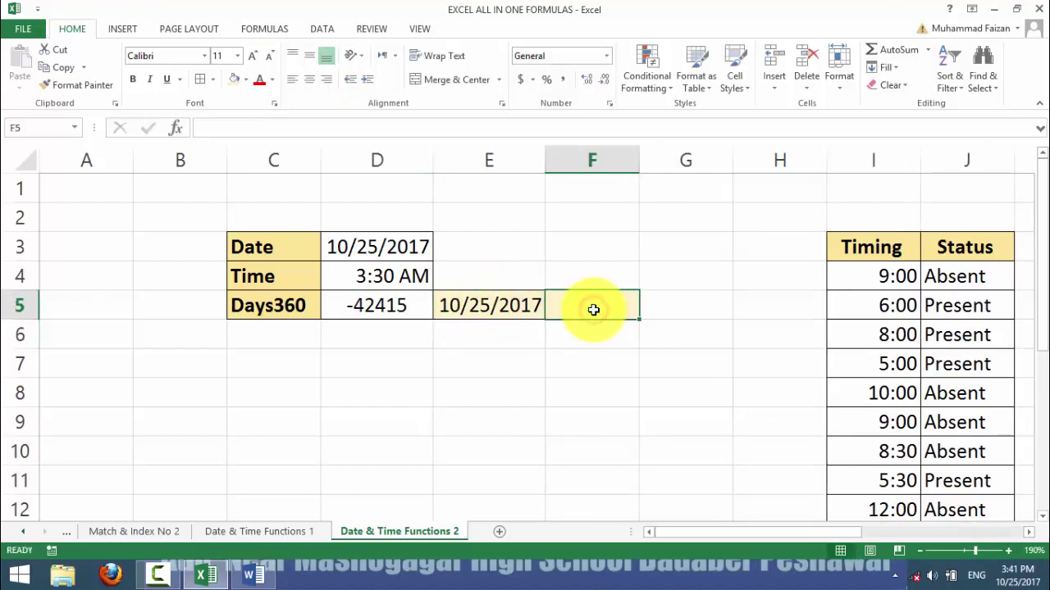
{"action": "key", "text": "ctrl+semicolon"}
{"action": "key", "text": "Return"}
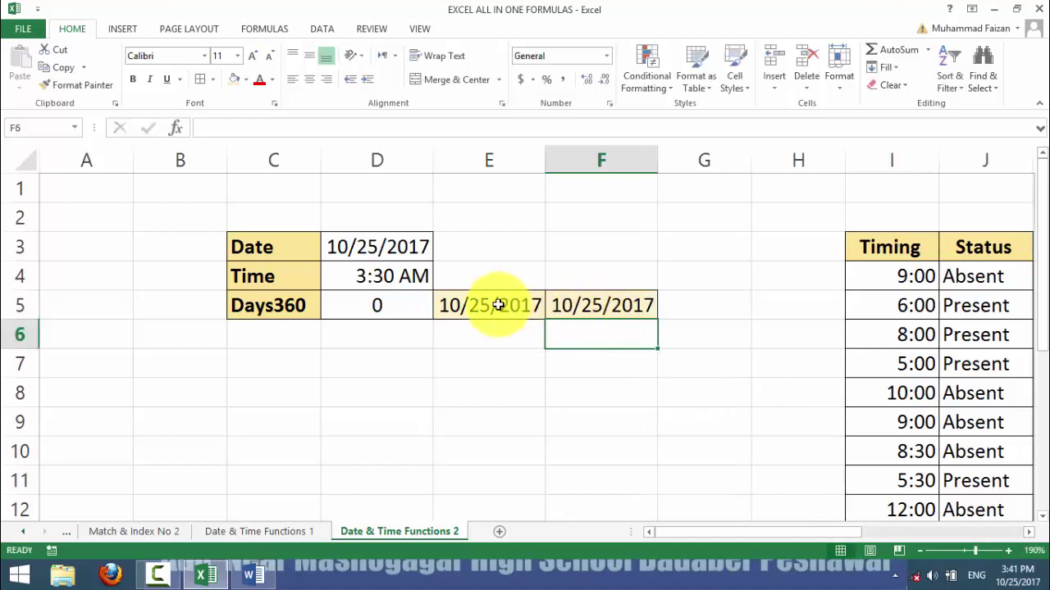
Step: Change the start date in E5 to 5/15/2005 and check the DAYS360 result in D5 against both dates
{"action": "double_click", "coordinate": [497, 305]}
{"action": "left_click", "coordinate": [461, 307]}
{"action": "left_click_drag", "start_coordinate": [461, 307], "coordinate": [444, 308]}
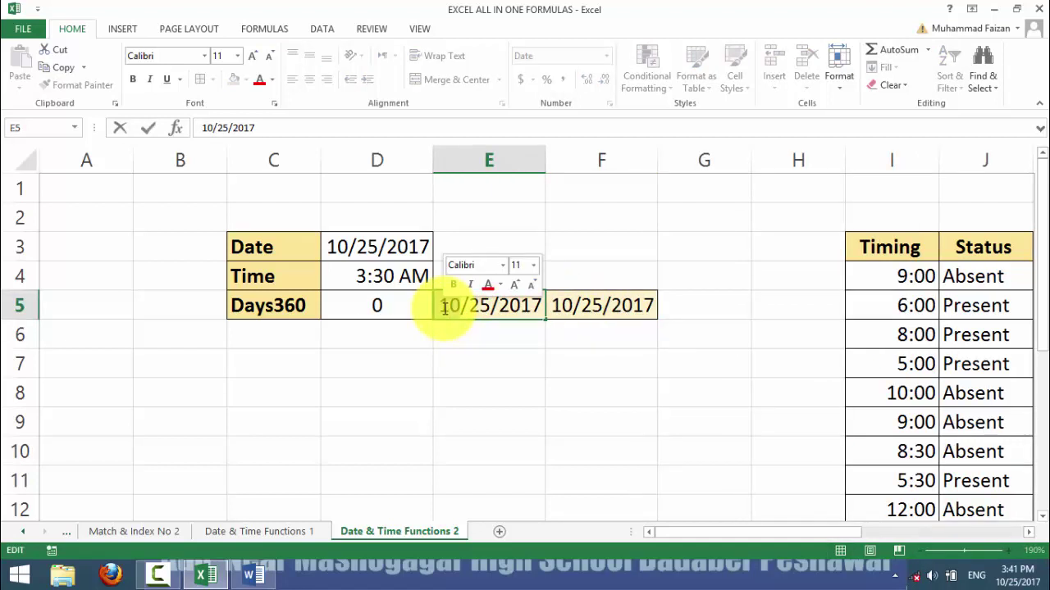
{"action": "type", "text": "5"}
{"action": "double_click", "coordinate": [481, 303]}
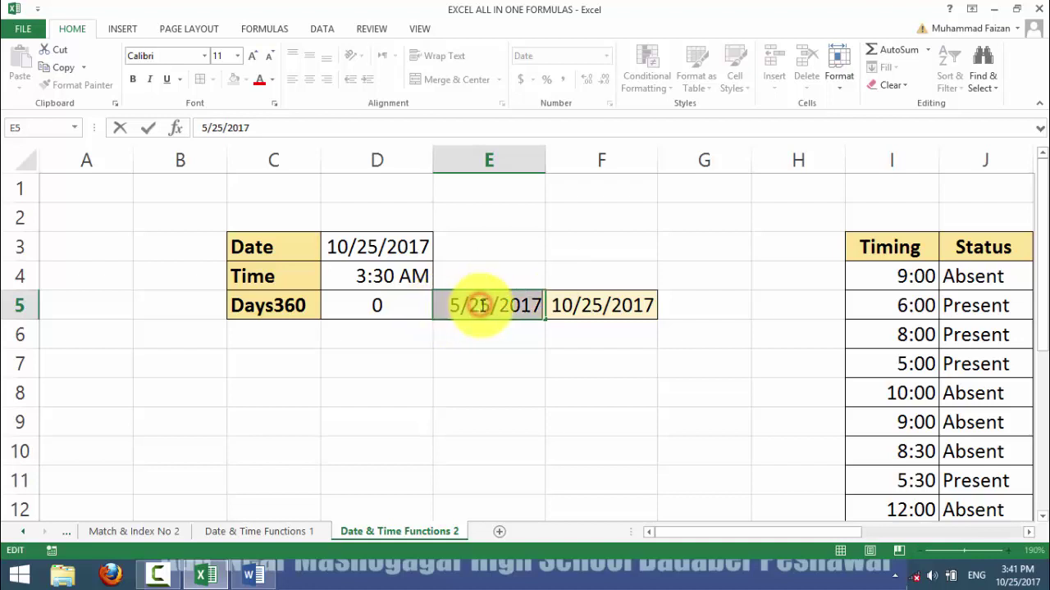
{"action": "left_click", "coordinate": [481, 305]}
{"action": "double_click", "coordinate": [479, 305]}
{"action": "type", "text": "1"}
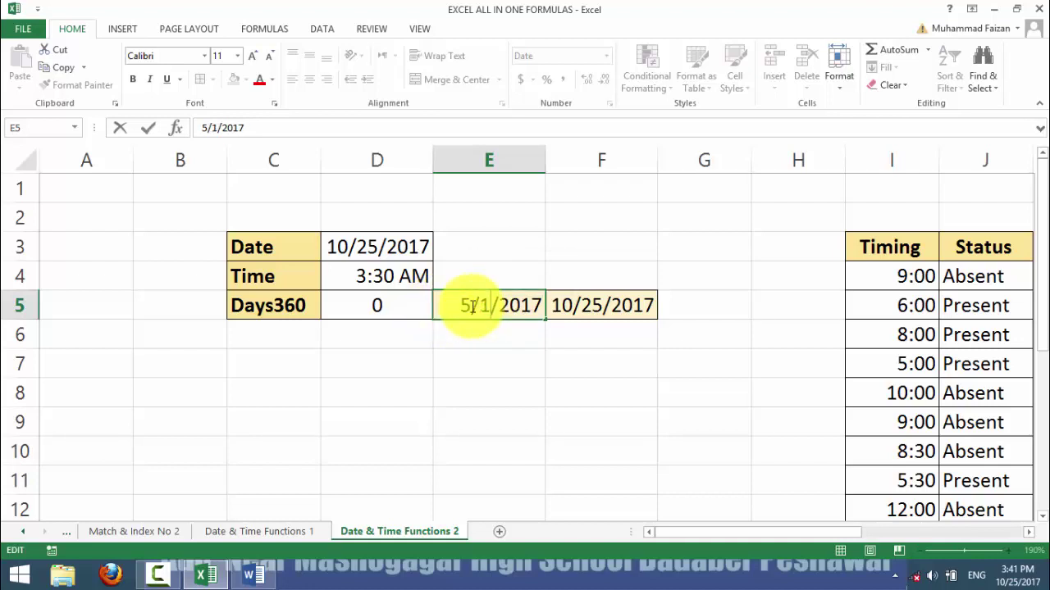
{"action": "type", "text": "5"}
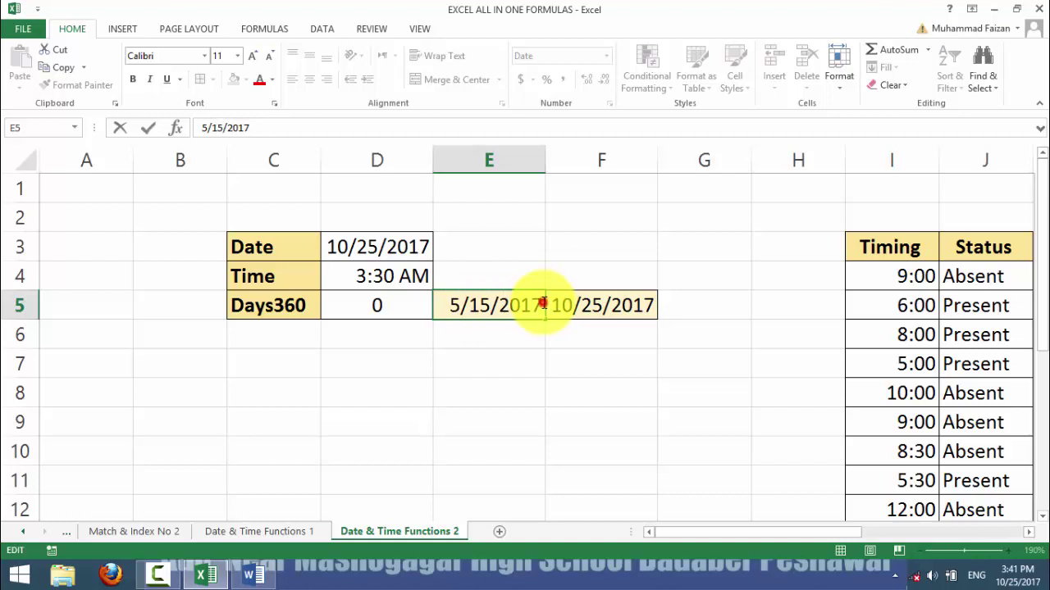
{"action": "key", "text": "BackSpace"}
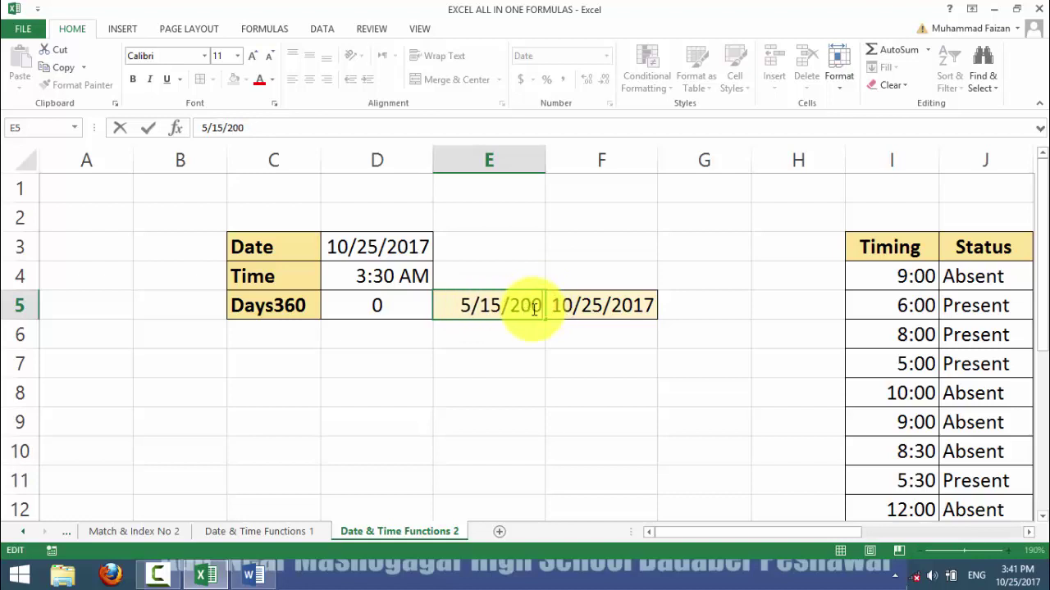
{"action": "key", "text": "Return"}
{"action": "left_click", "coordinate": [375, 305]}
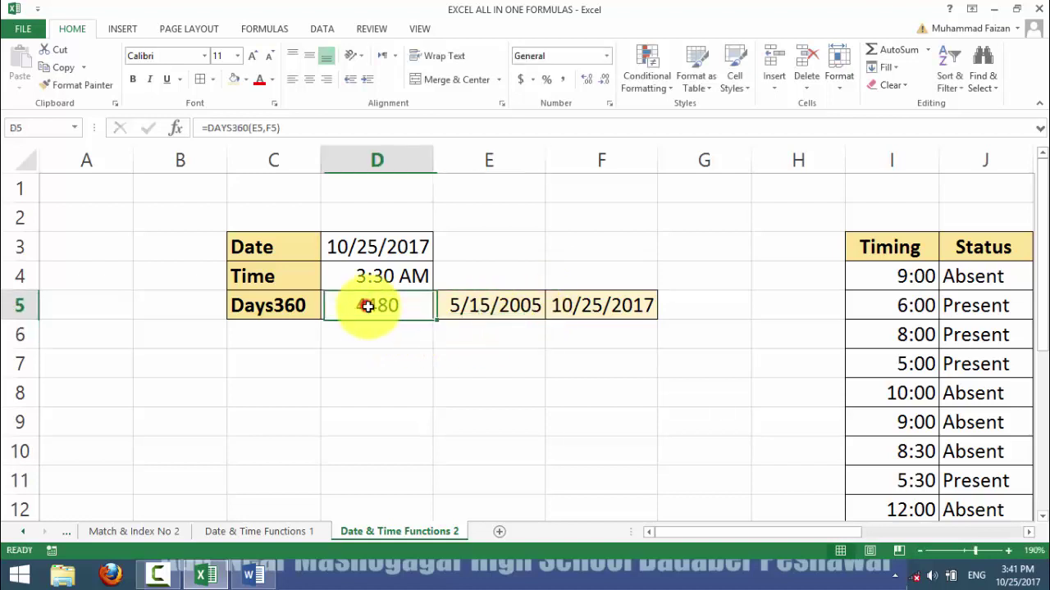
{"action": "left_click", "coordinate": [510, 302]}
{"action": "left_click", "coordinate": [547, 305]}
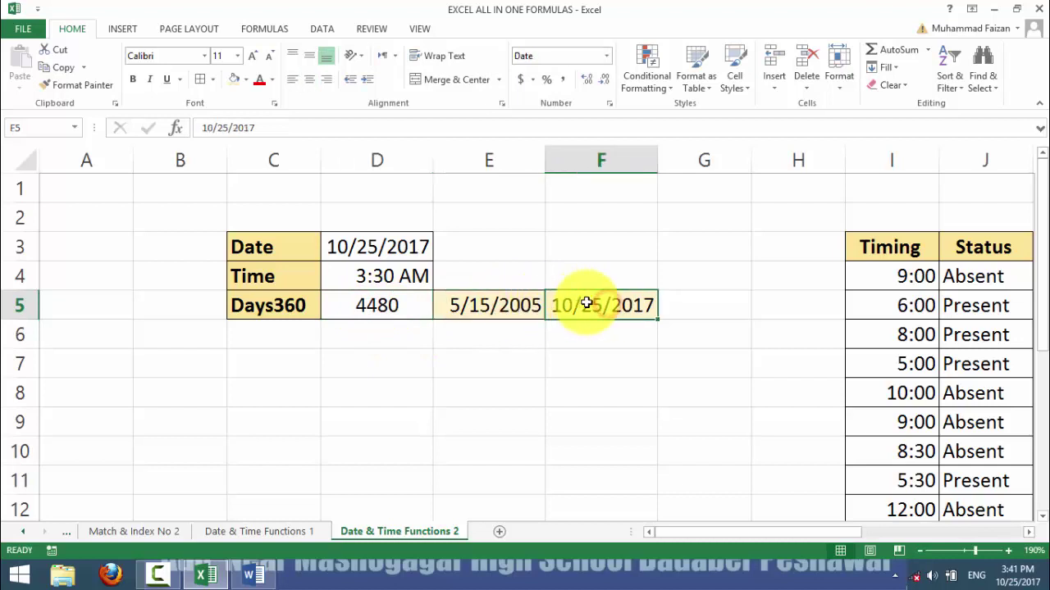
Step: Enter the headings Start Date in E4 and End Date in F4, above the two dates
{"action": "left_click", "coordinate": [492, 305], "text": "shift"}
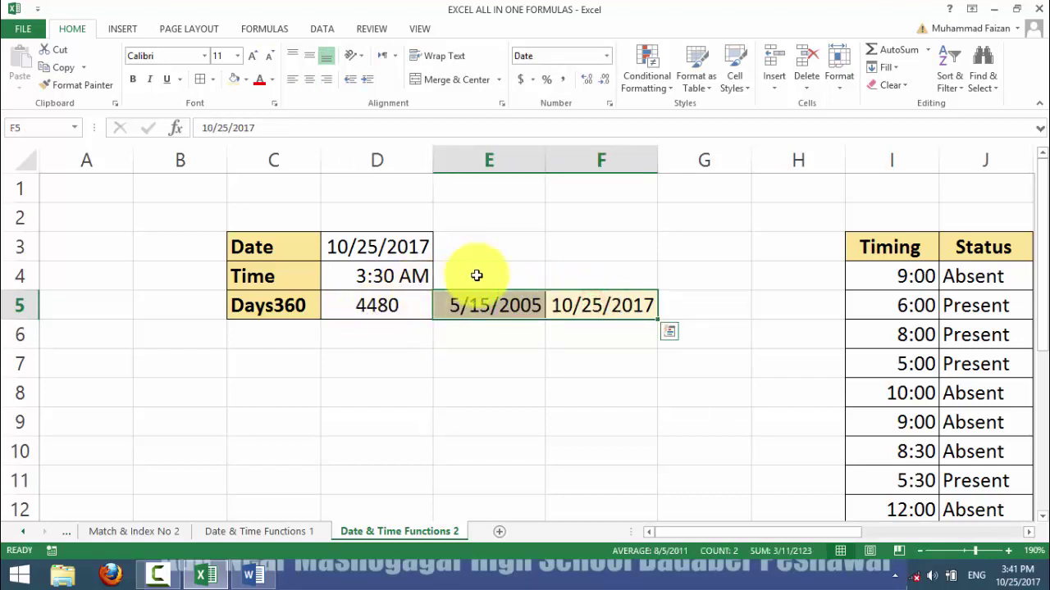
{"action": "left_click", "coordinate": [477, 278]}
{"action": "type", "text": "Start Date"}
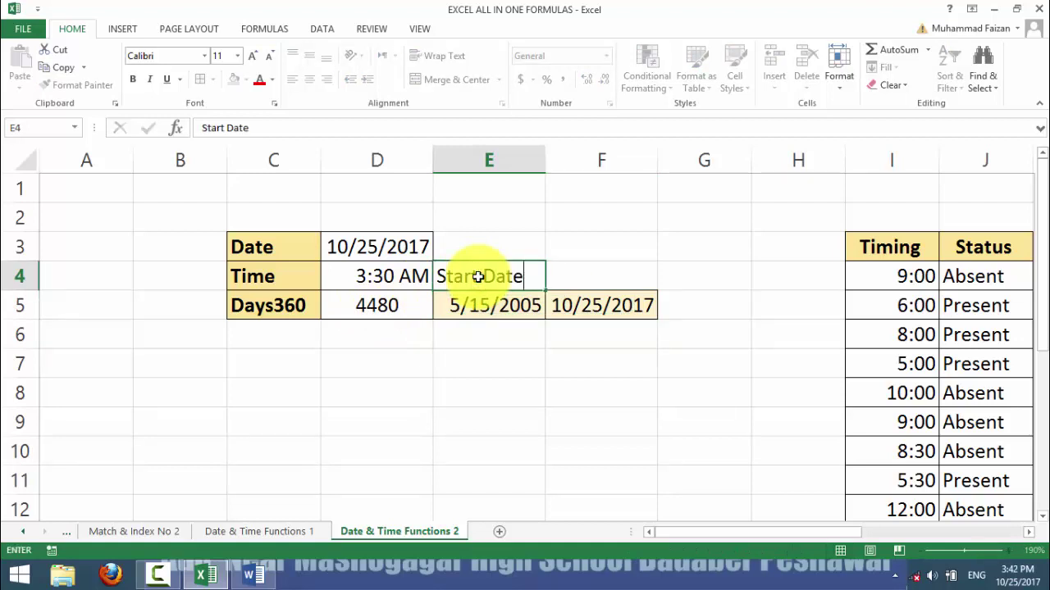
{"action": "key", "text": "Tab"}
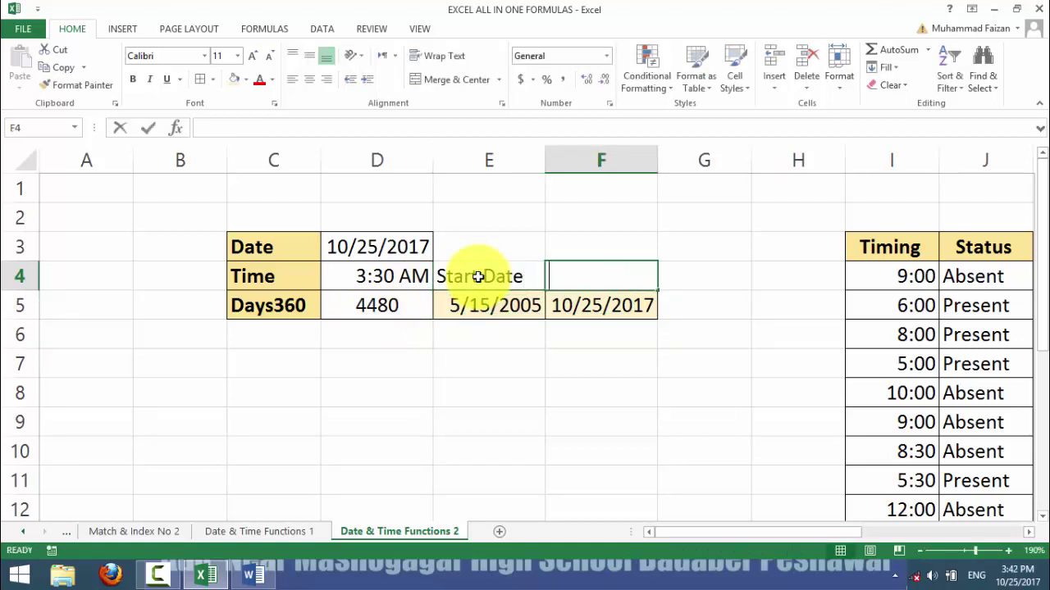
{"action": "type", "text": "End Date"}
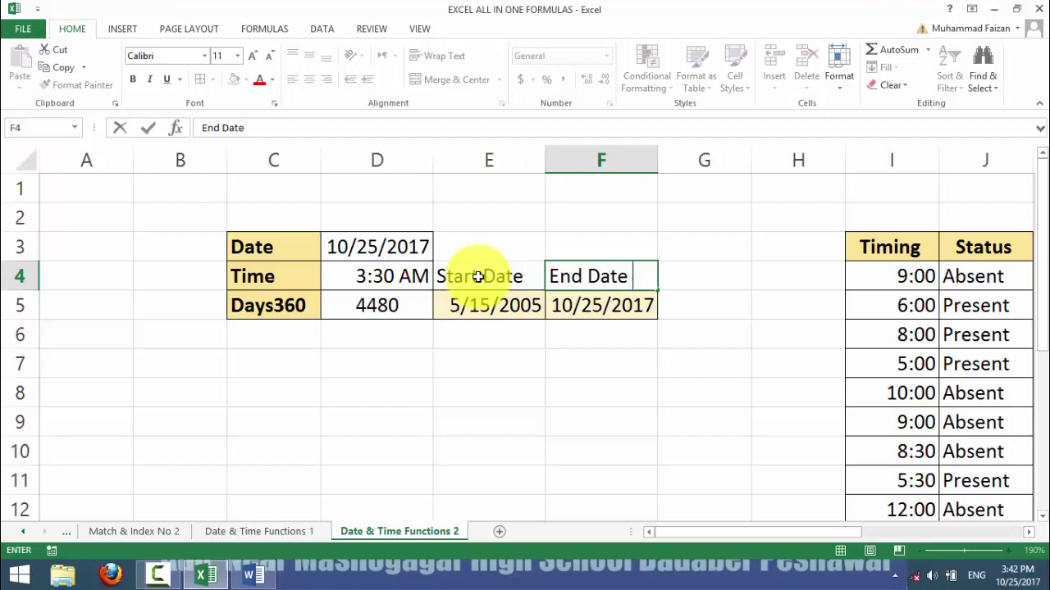
{"action": "key", "text": "Return"}
Step: Add all borders to E4:F5 and fill the headings in E4:F4 with the lightest gold theme colour
{"action": "left_click_drag", "start_coordinate": [471, 275], "coordinate": [563, 305]}
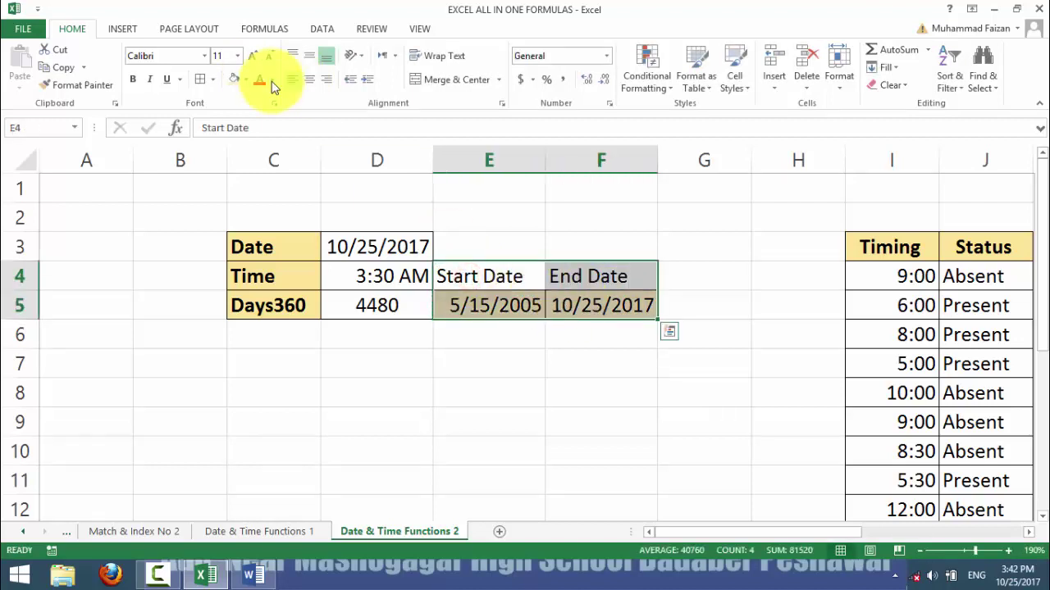
{"action": "left_click", "coordinate": [201, 80]}
{"action": "left_click", "coordinate": [588, 345]}
{"action": "left_click_drag", "start_coordinate": [496, 276], "coordinate": [563, 272]}
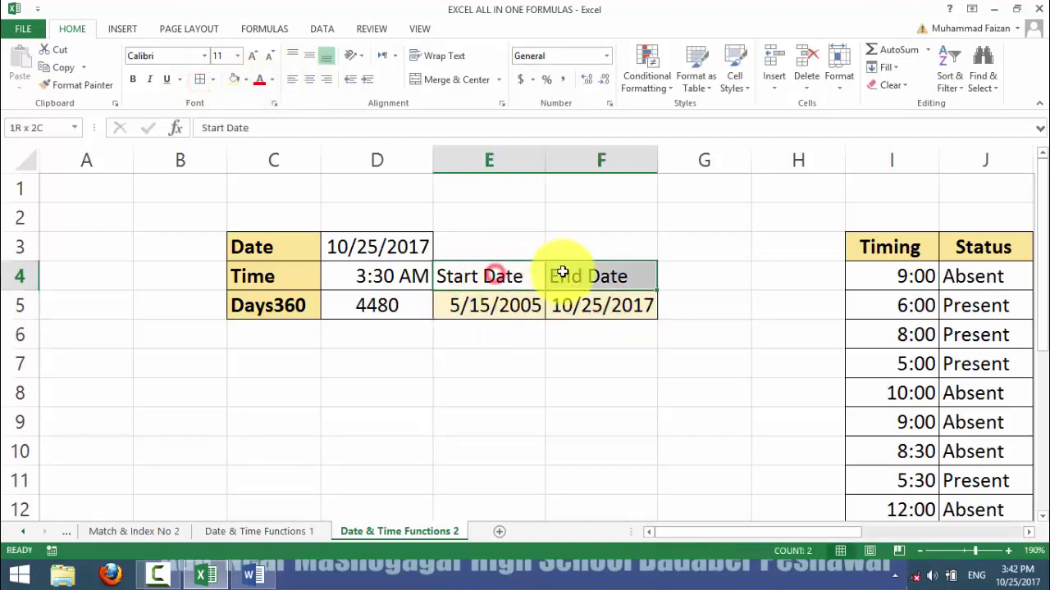
{"action": "left_click", "coordinate": [234, 80]}
{"action": "left_click", "coordinate": [560, 322]}
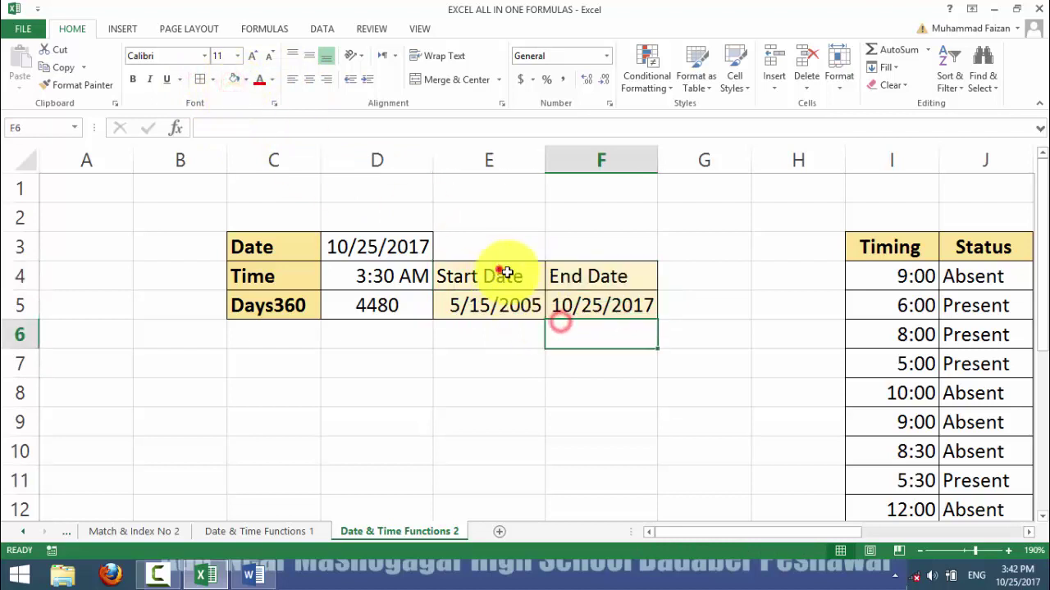
Step: Centre and bold the headings in E4:F4 and fill them with the darker gold used for the labels in C3:C5
{"action": "left_click_drag", "start_coordinate": [498, 274], "coordinate": [574, 273]}
{"action": "left_click", "coordinate": [304, 79]}
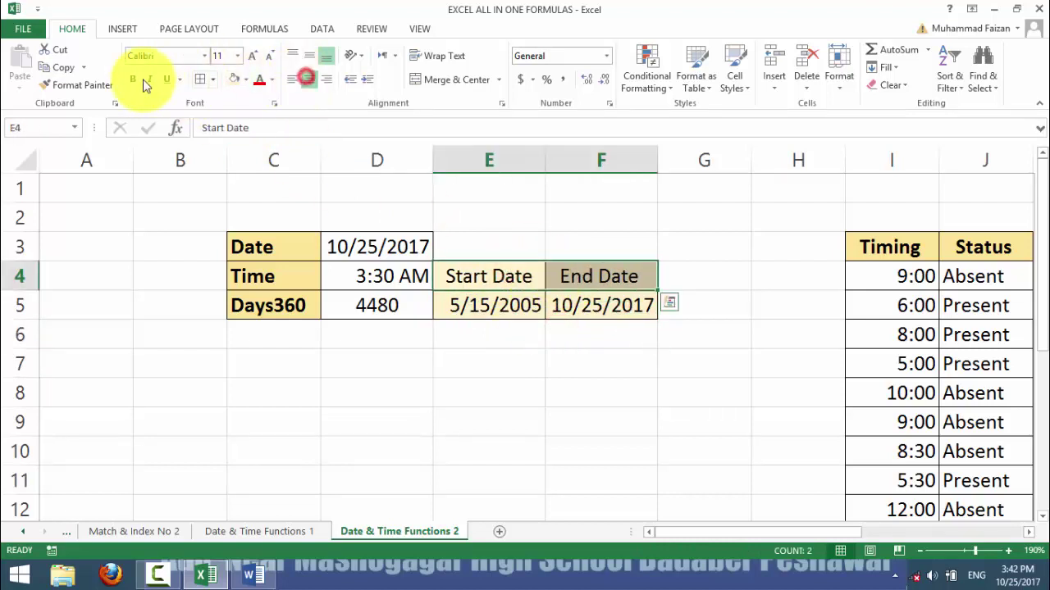
{"action": "left_click", "coordinate": [135, 79]}
{"action": "left_click", "coordinate": [245, 79]}
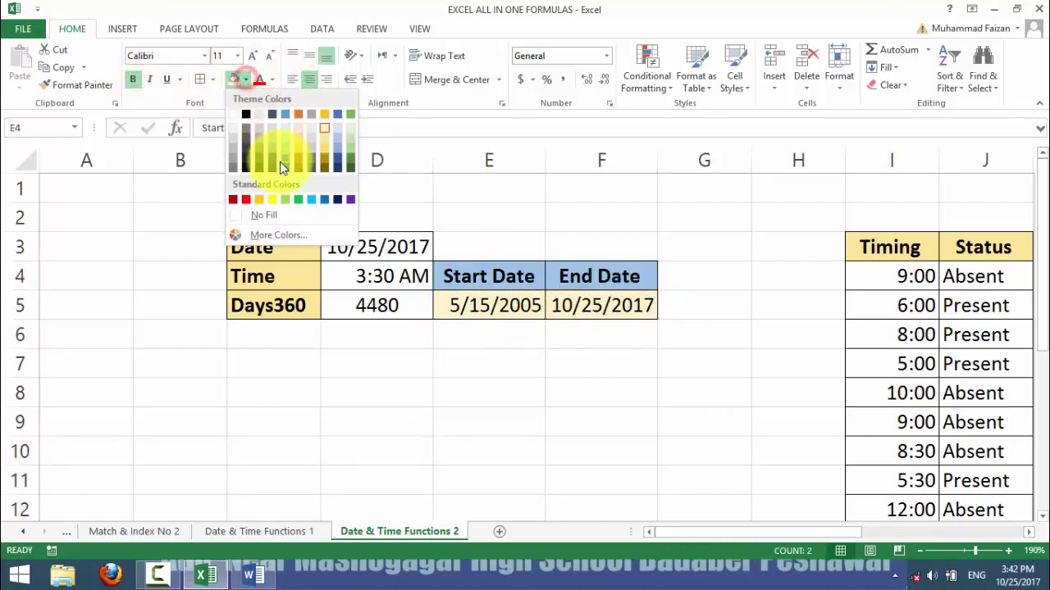
{"action": "left_click", "coordinate": [325, 144]}
{"action": "left_click", "coordinate": [511, 344]}
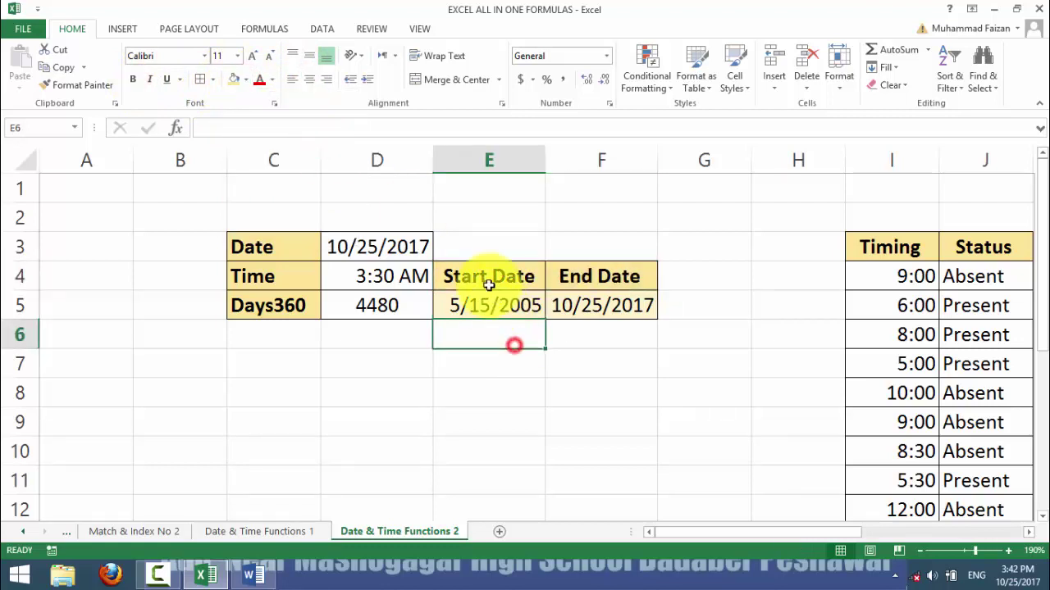
Step: Review the headings and dates in E4:F5 and the DAYS360 formula in D5
{"action": "left_click_drag", "start_coordinate": [492, 275], "coordinate": [587, 289]}
{"action": "left_click_drag", "start_coordinate": [492, 304], "coordinate": [587, 305]}
{"action": "left_click", "coordinate": [388, 310]}
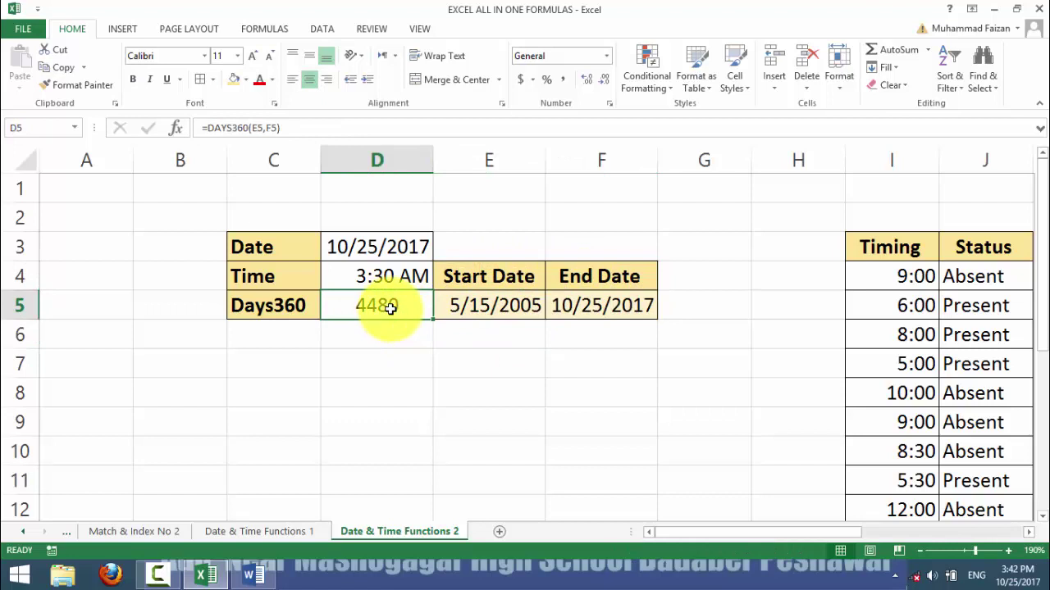
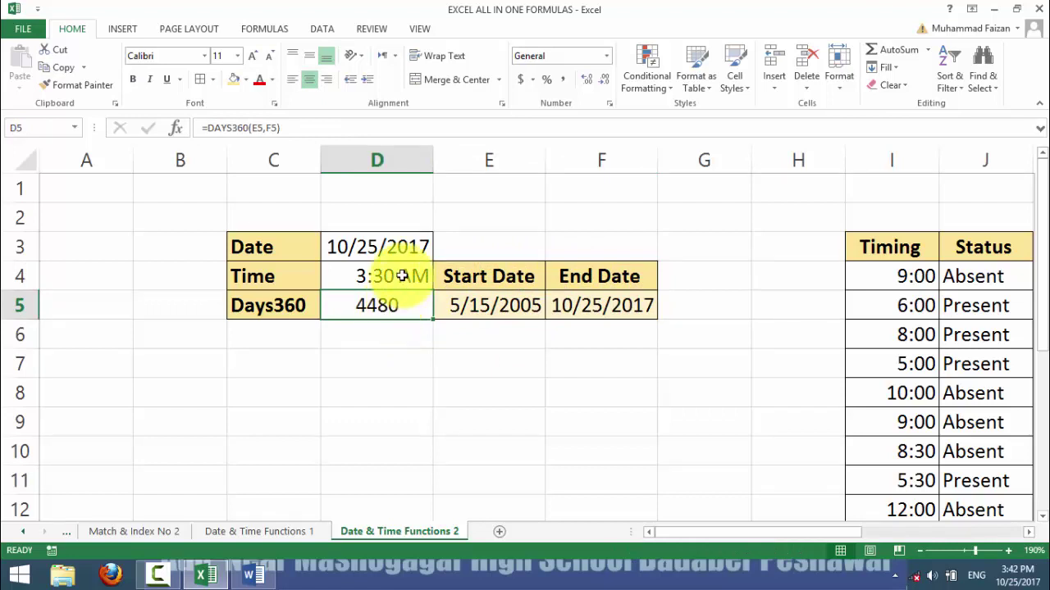
Step: Enter the table headings Name, Start Date, End Date and Total Days in C8:F8
{"action": "left_click", "coordinate": [209, 387]}
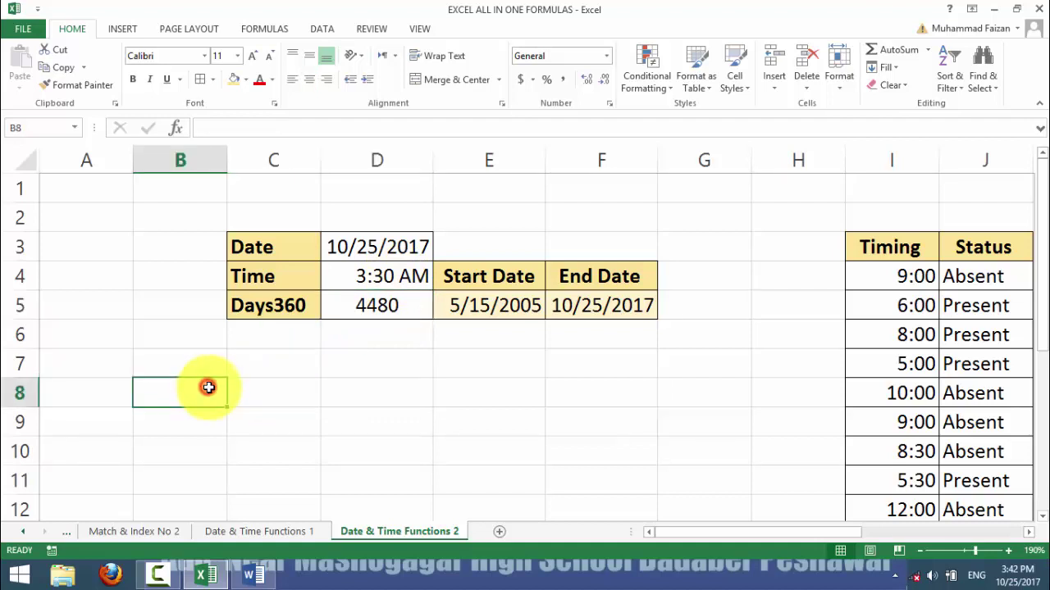
{"action": "left_click", "coordinate": [282, 390]}
{"action": "type", "text": "N"}
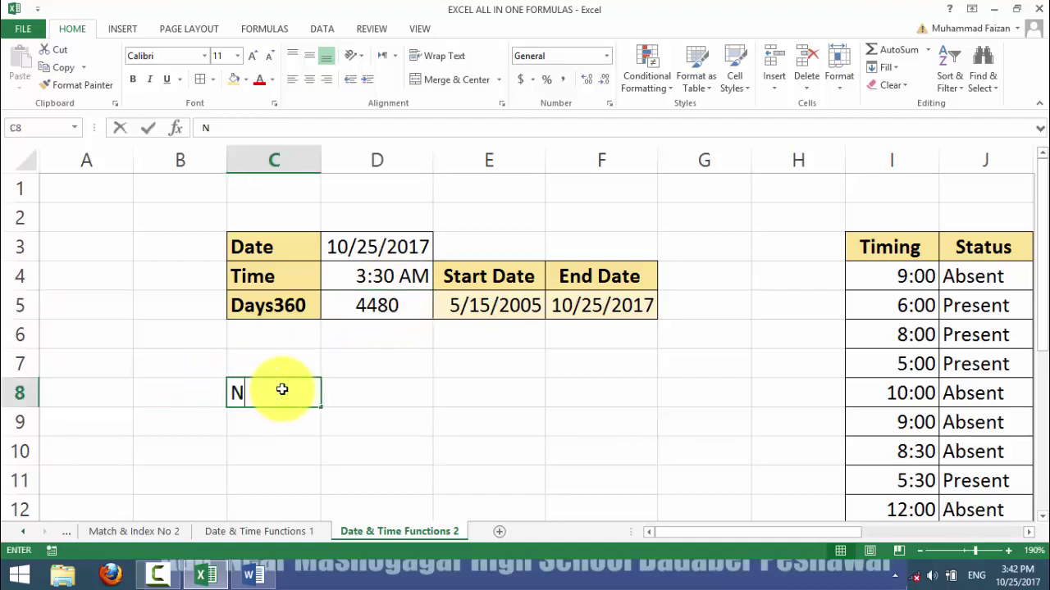
{"action": "type", "text": "ame"}
{"action": "key", "text": "Tab"}
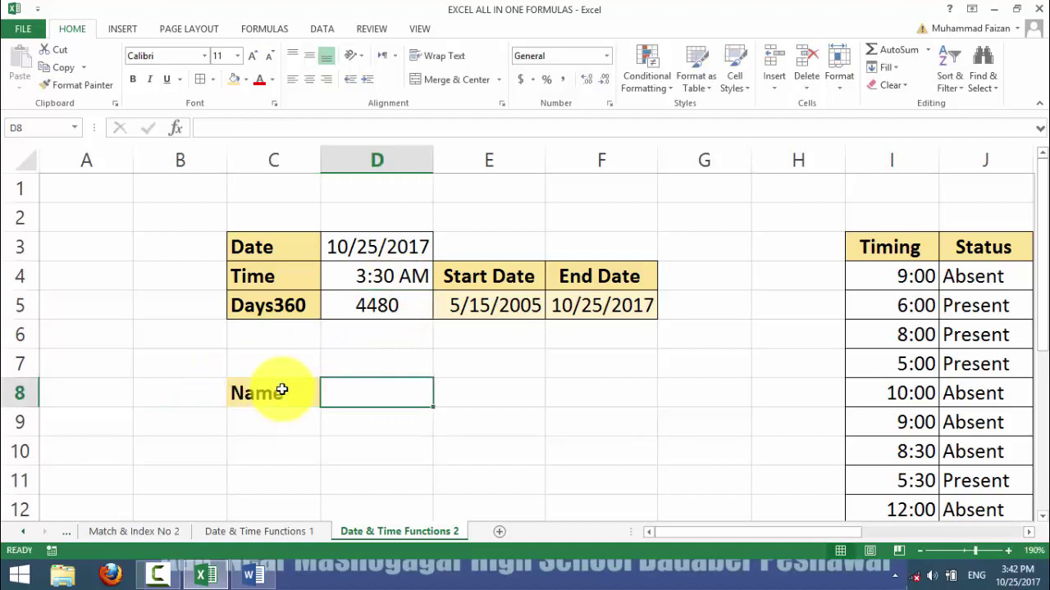
{"action": "type", "text": "Start Date"}
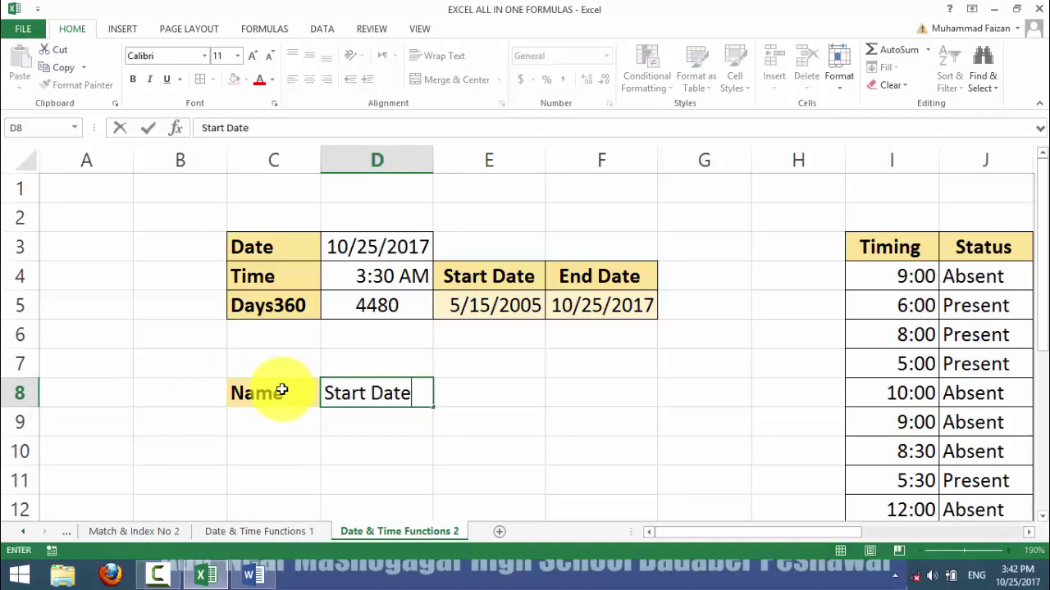
{"action": "key", "text": "Tab"}
{"action": "type", "text": "End"}
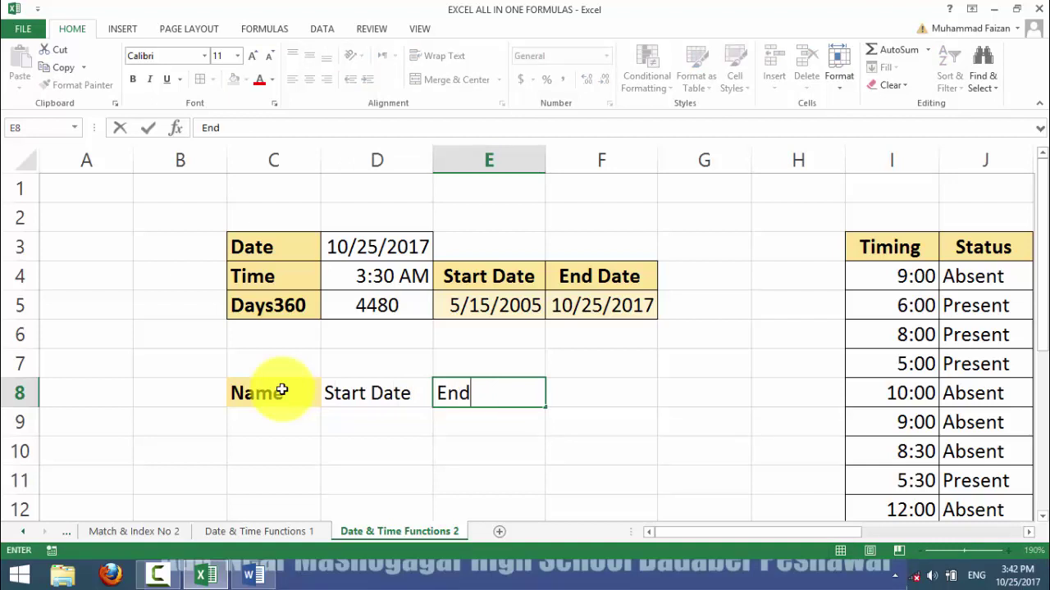
{"action": "key", "text": "Tab"}
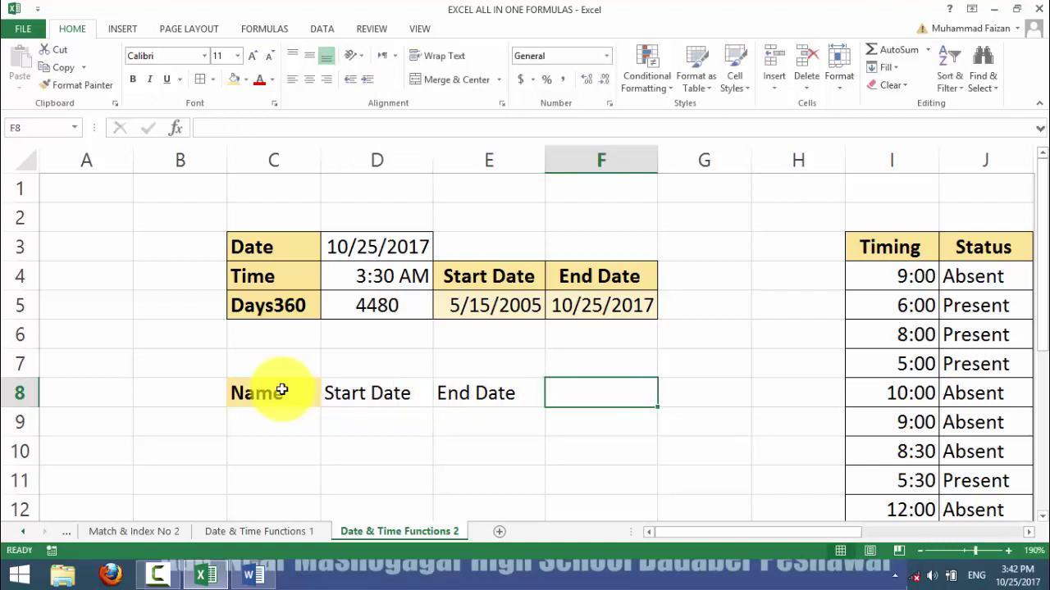
{"action": "type", "text": "tota"}
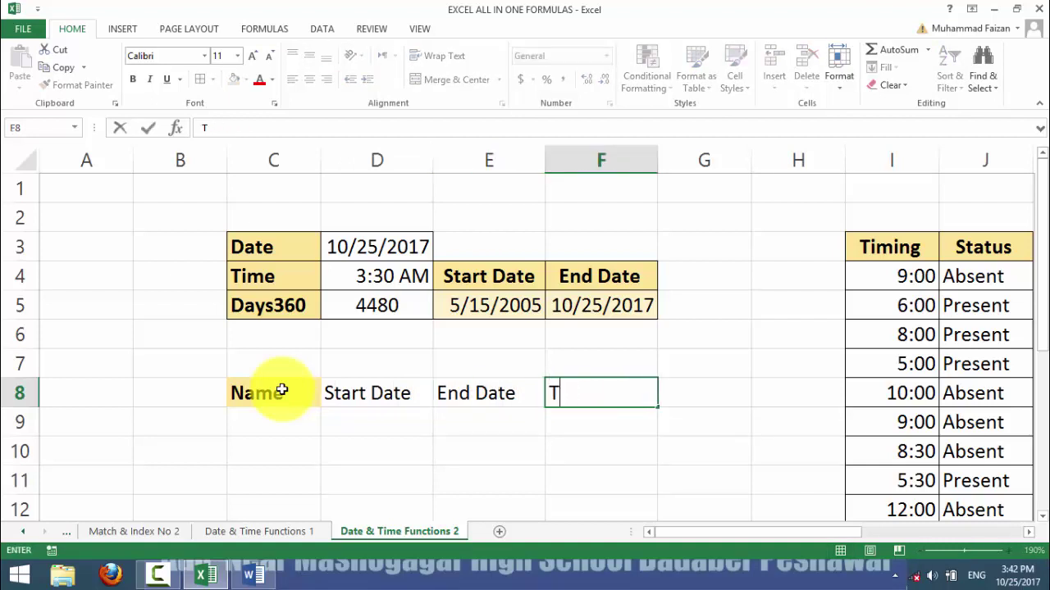
{"action": "type", "text": "l Days"}
{"action": "key", "text": "Return"}
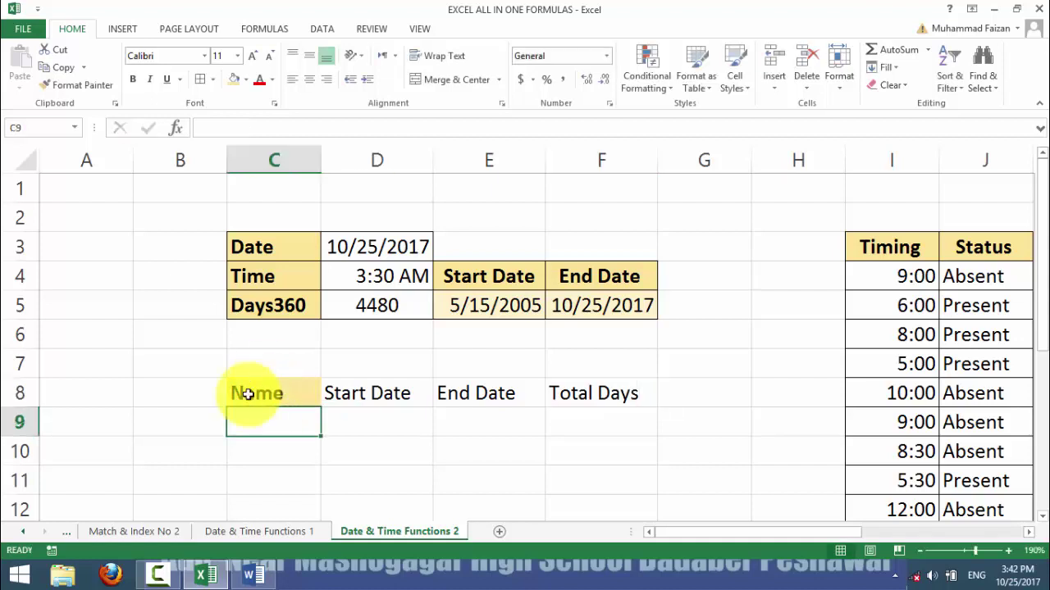
Step: Add all borders to the new table range C8:F10
{"action": "left_click_drag", "start_coordinate": [261, 393], "coordinate": [578, 451]}
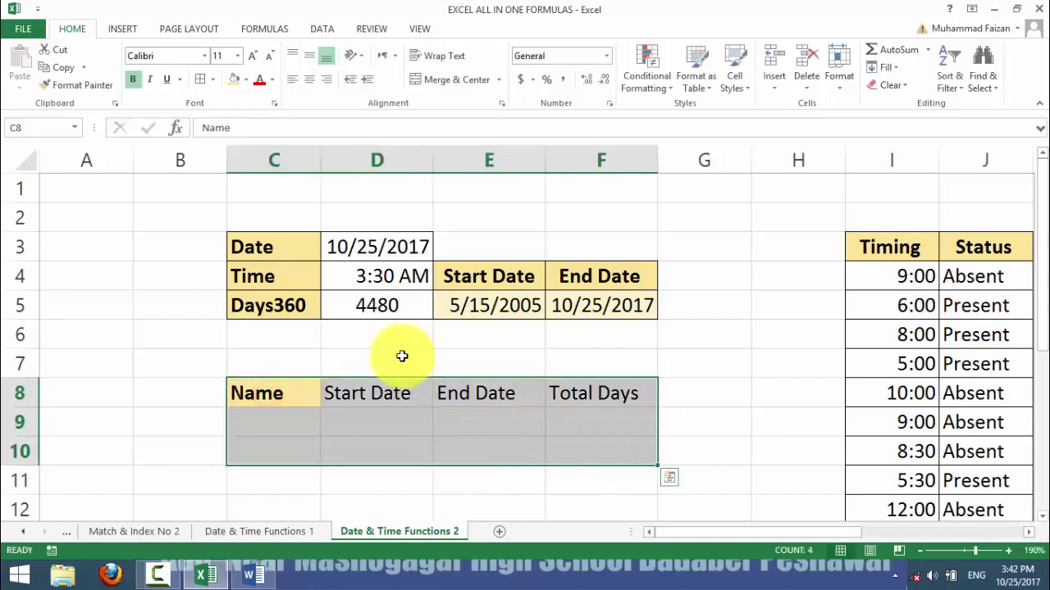
{"action": "left_click", "coordinate": [199, 78]}
{"action": "left_click", "coordinate": [358, 444]}
Step: Fill the header row C8:F8 with gold and make its text bold and centred
{"action": "left_click_drag", "start_coordinate": [290, 396], "coordinate": [566, 393]}
{"action": "left_click", "coordinate": [222, 78]}
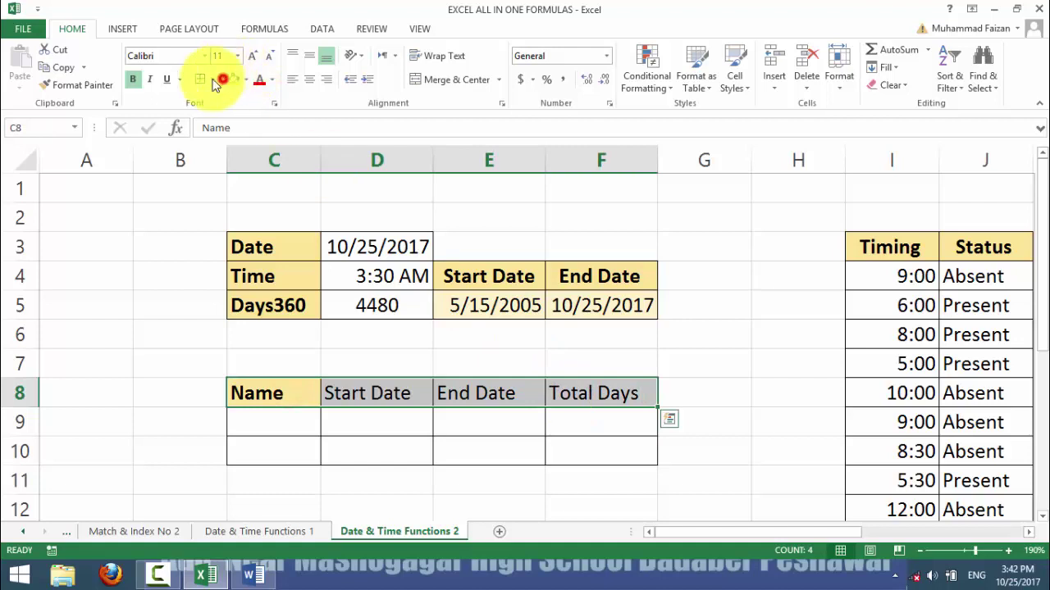
{"action": "left_click", "coordinate": [132, 79]}
{"action": "left_click", "coordinate": [309, 79]}
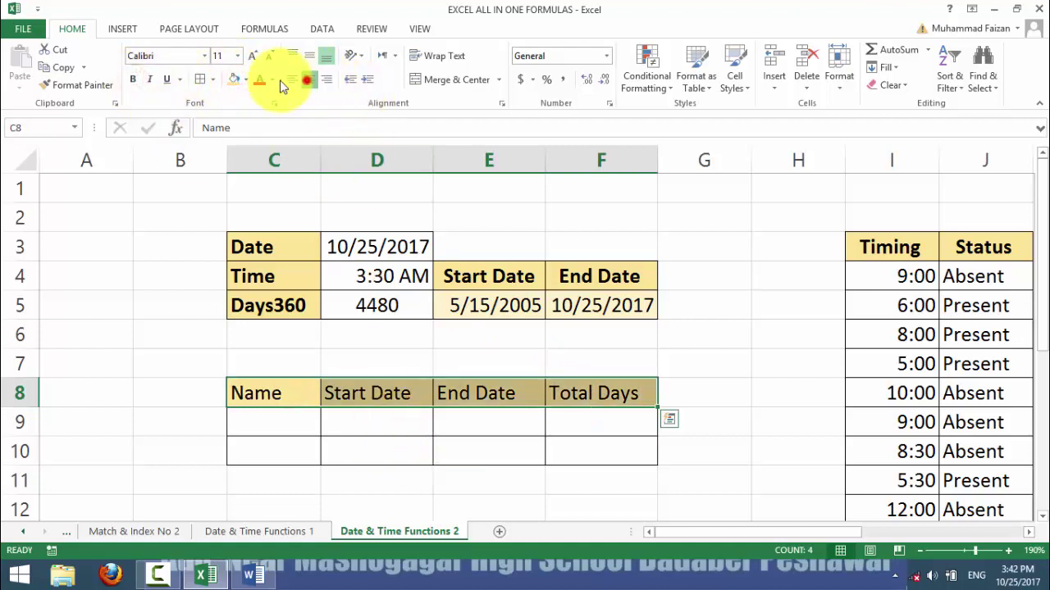
{"action": "left_click", "coordinate": [132, 79]}
Step: Enter the two people's first names in C9 and C10 of the Name column
{"action": "left_click", "coordinate": [268, 423]}
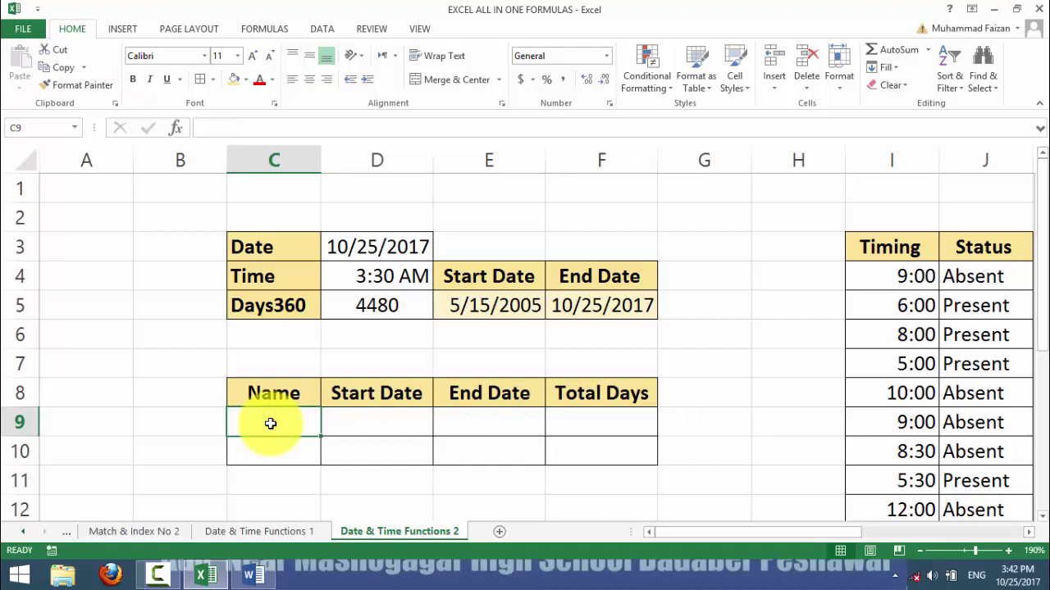
{"action": "type", "text": "Faisal"}
{"action": "key", "text": "Return"}
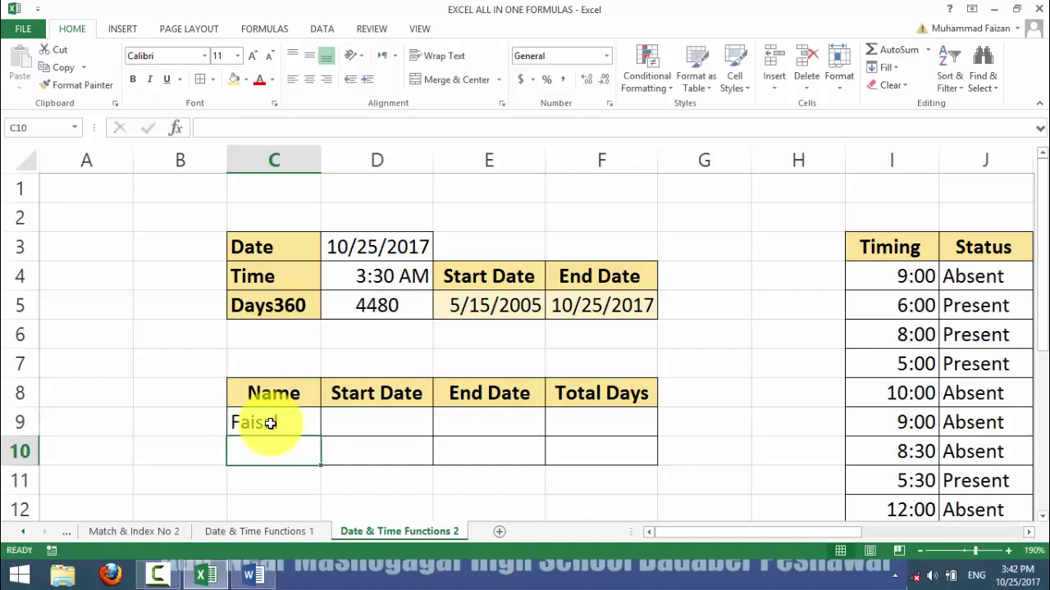
{"action": "type", "text": "Asif"}
{"action": "key", "text": "Return"}
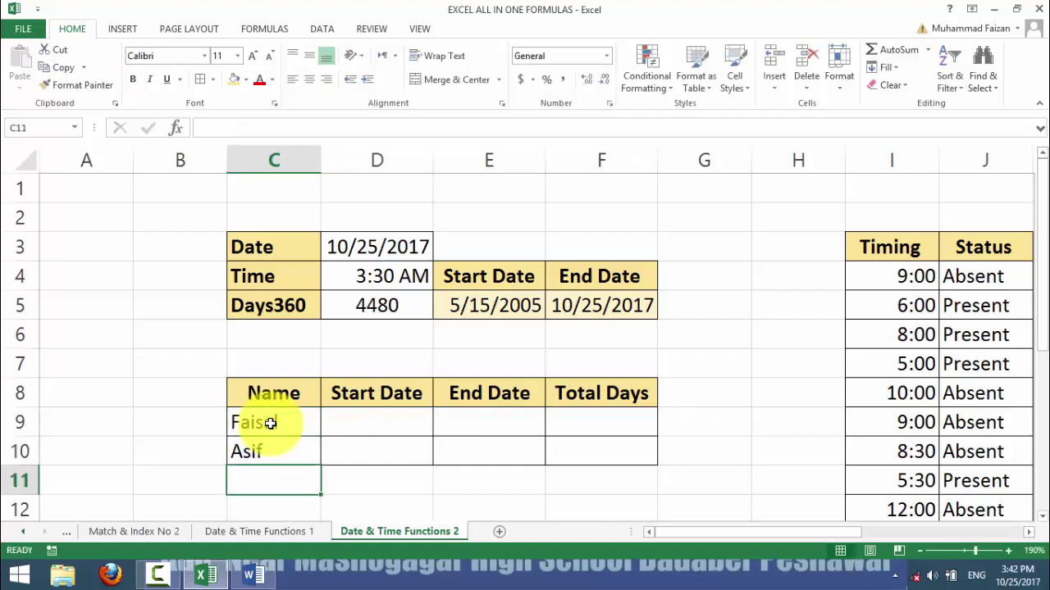
Step: Enter the start date 4/5/2015 in D9 and today's date, 10/25/2017, as a static end date in E9
{"action": "left_click", "coordinate": [344, 423]}
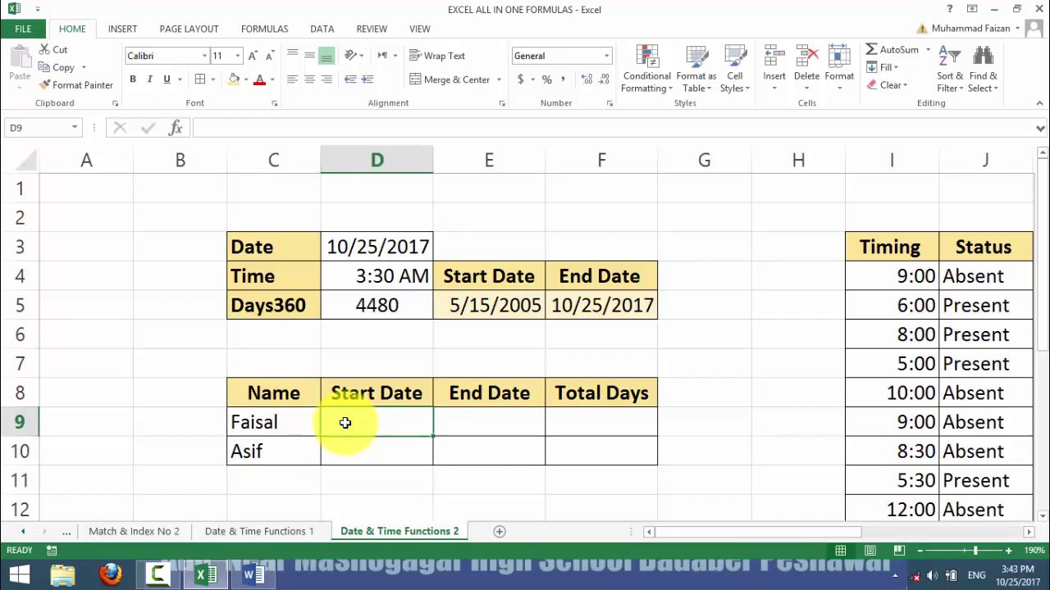
{"action": "type", "text": "4."}
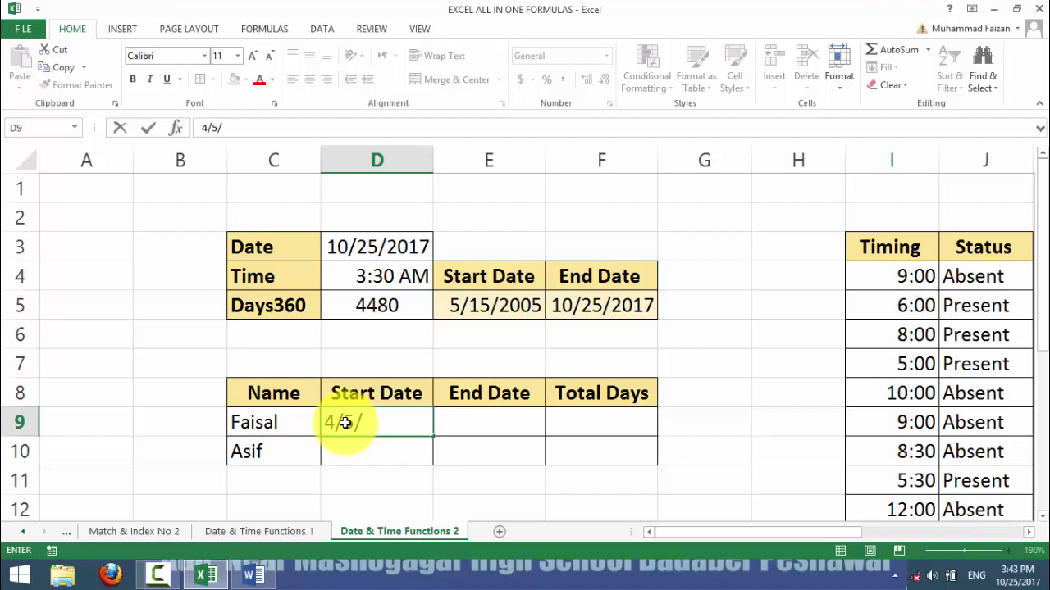
{"action": "key", "text": "Tab"}
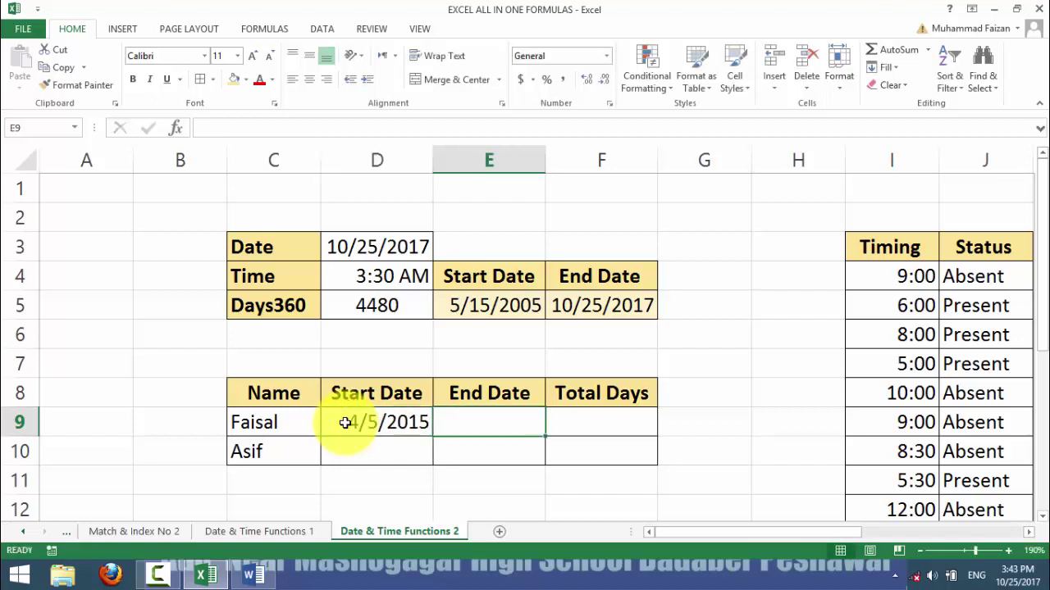
{"action": "key", "text": "ctrl+semicolon"}
{"action": "left_click", "coordinate": [365, 427]}
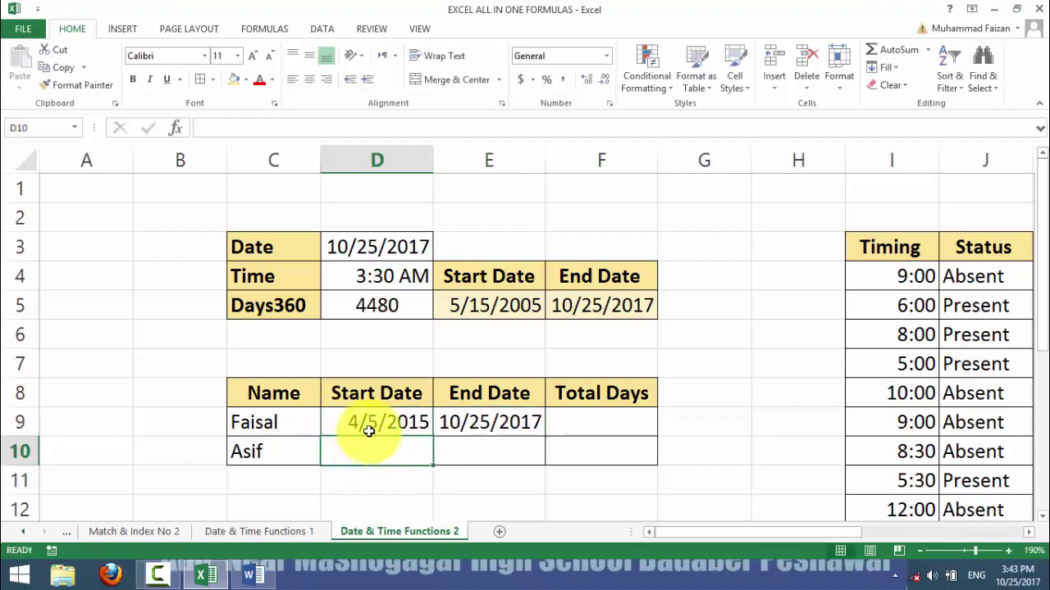
Step: Enter the start date 5/6/2016 in D10 and today's date, 10/25/2017, as a static end date in E10
{"action": "left_click", "coordinate": [368, 448]}
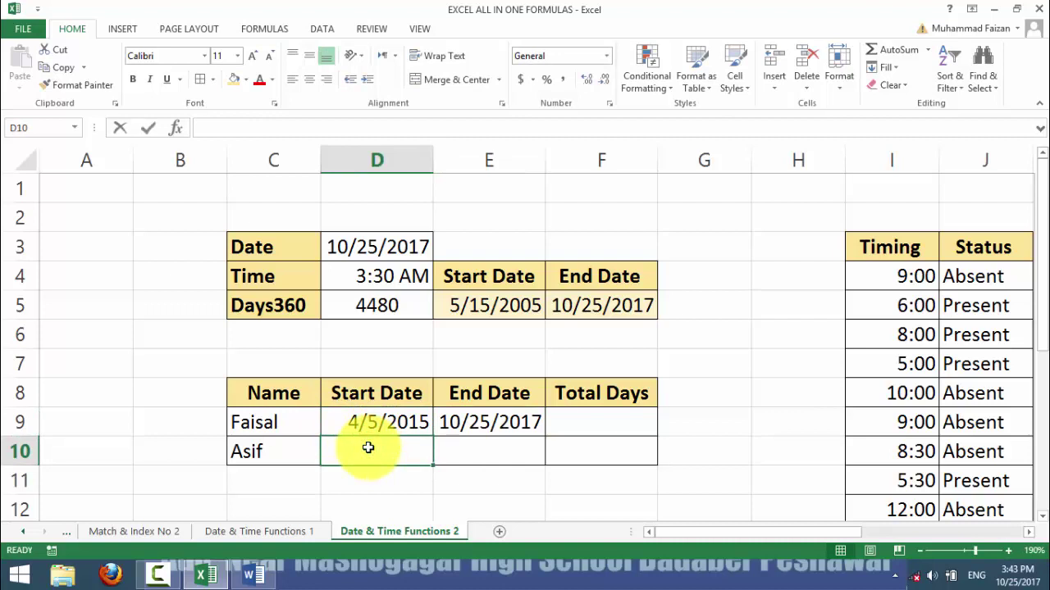
{"action": "type", "text": "5."}
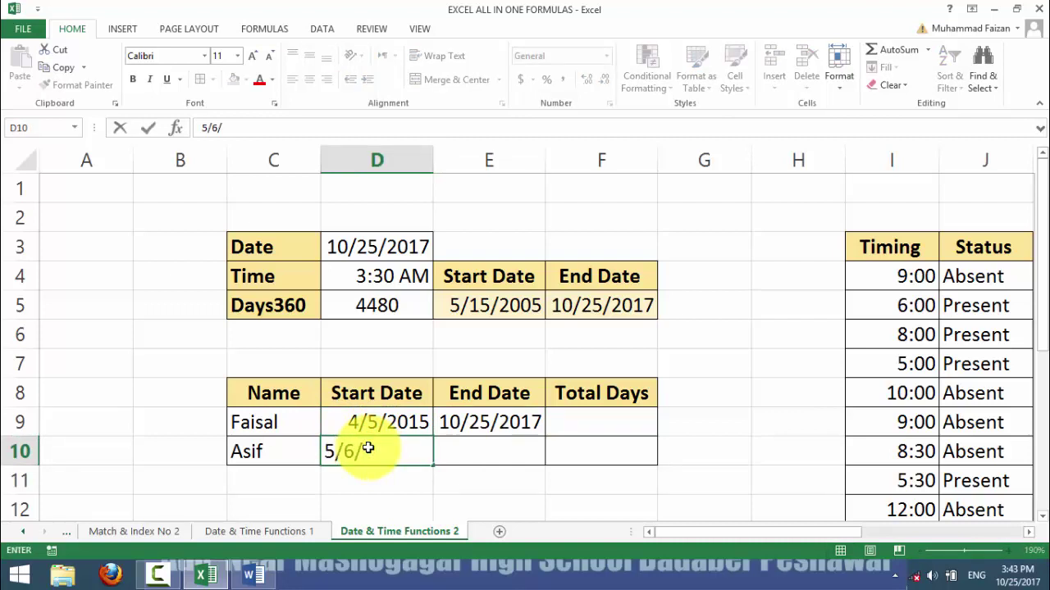
{"action": "key", "text": "Return"}
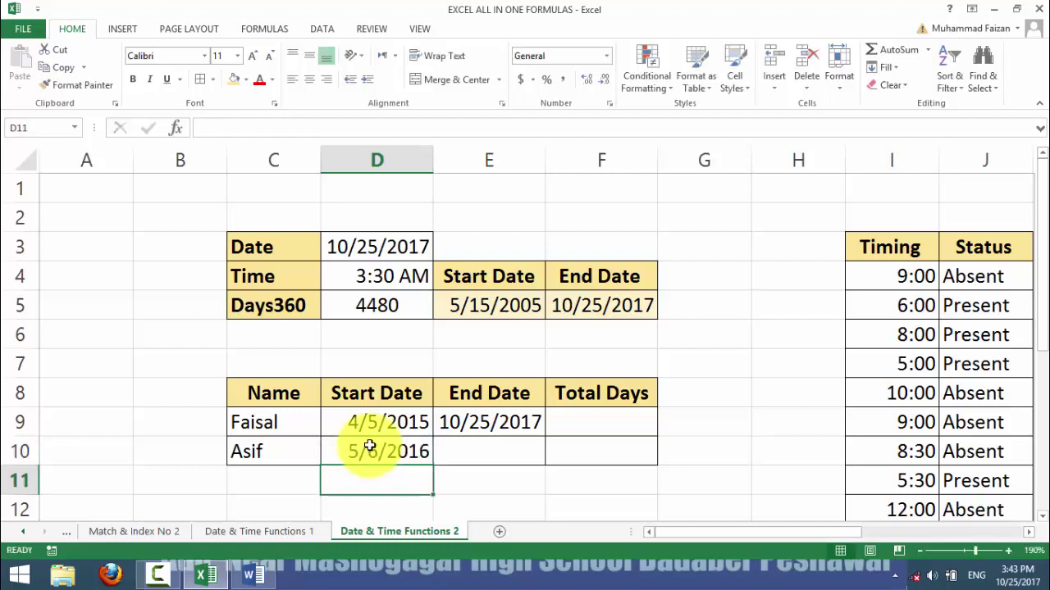
{"action": "left_click", "coordinate": [489, 449]}
{"action": "key", "text": "ctrl+d"}
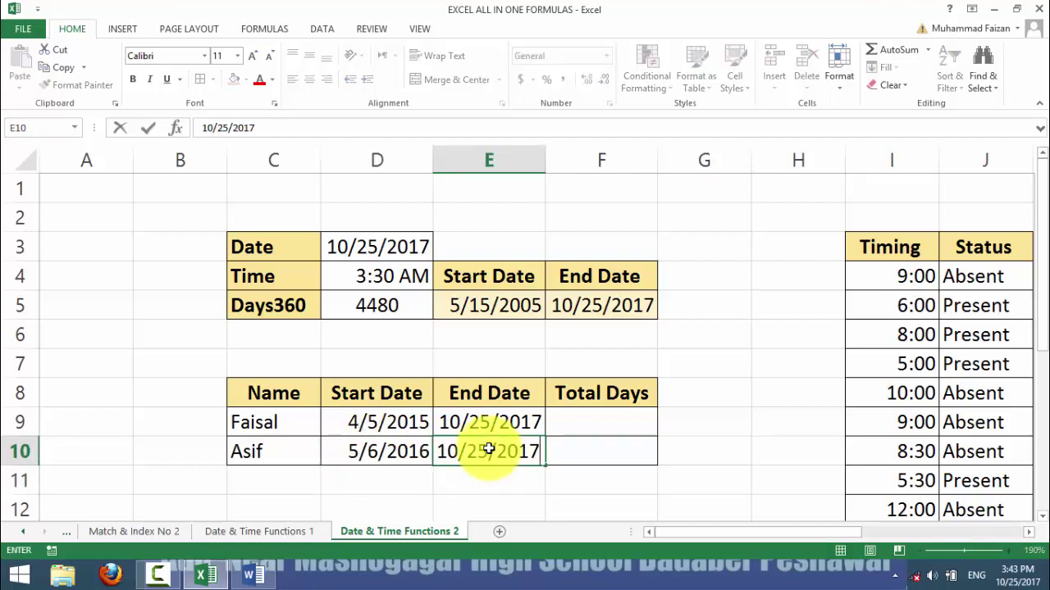
{"action": "left_click", "coordinate": [474, 420]}
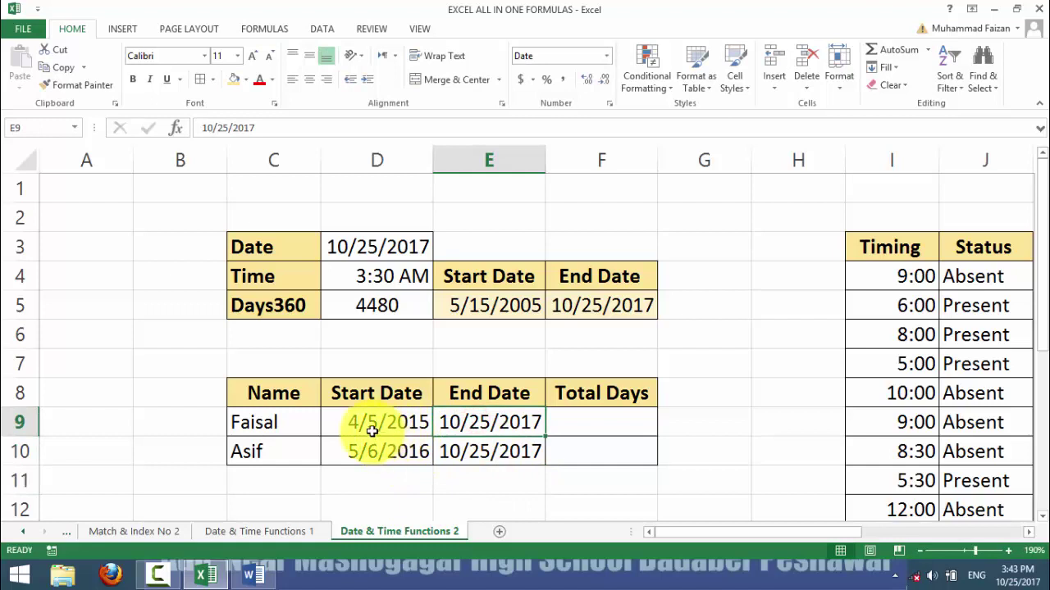
Step: Calculate the first person's total days in F9 with =DAYS360(D9,E9)
{"action": "left_click", "coordinate": [275, 422]}
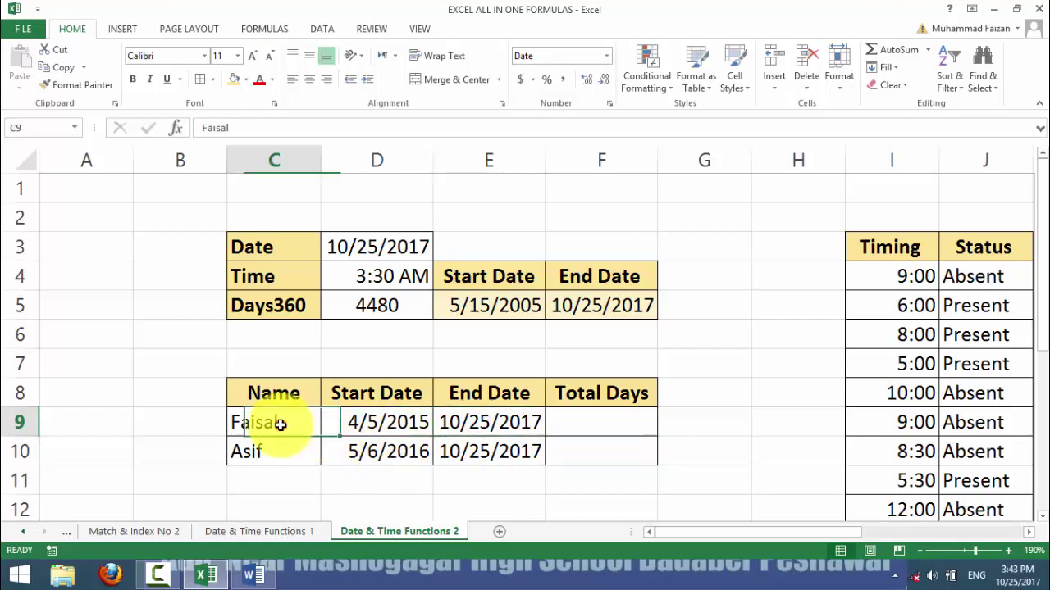
{"action": "left_click", "coordinate": [375, 424]}
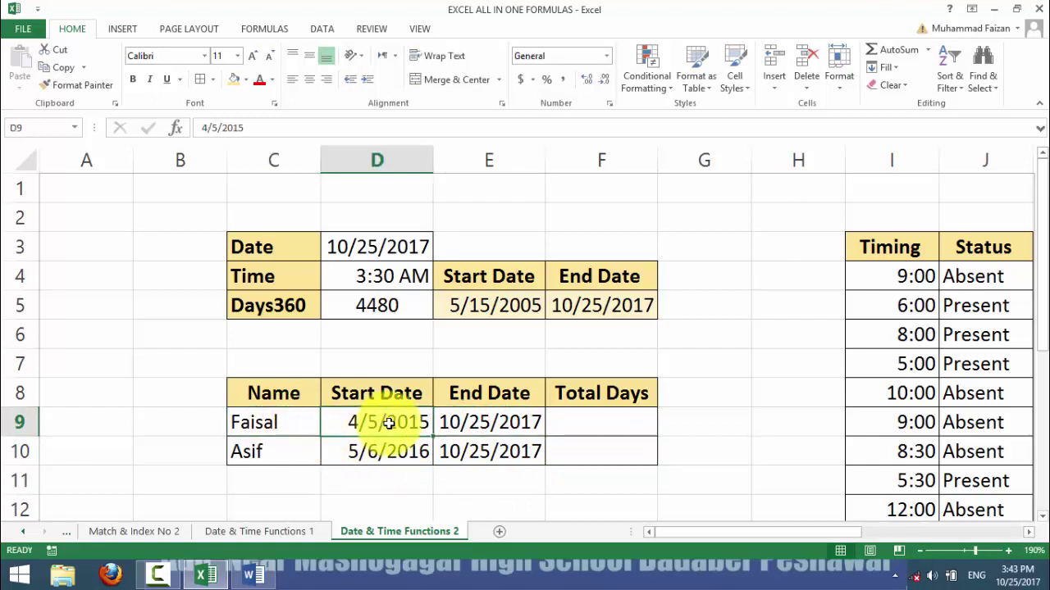
{"action": "left_click_drag", "start_coordinate": [389, 422], "coordinate": [469, 422]}
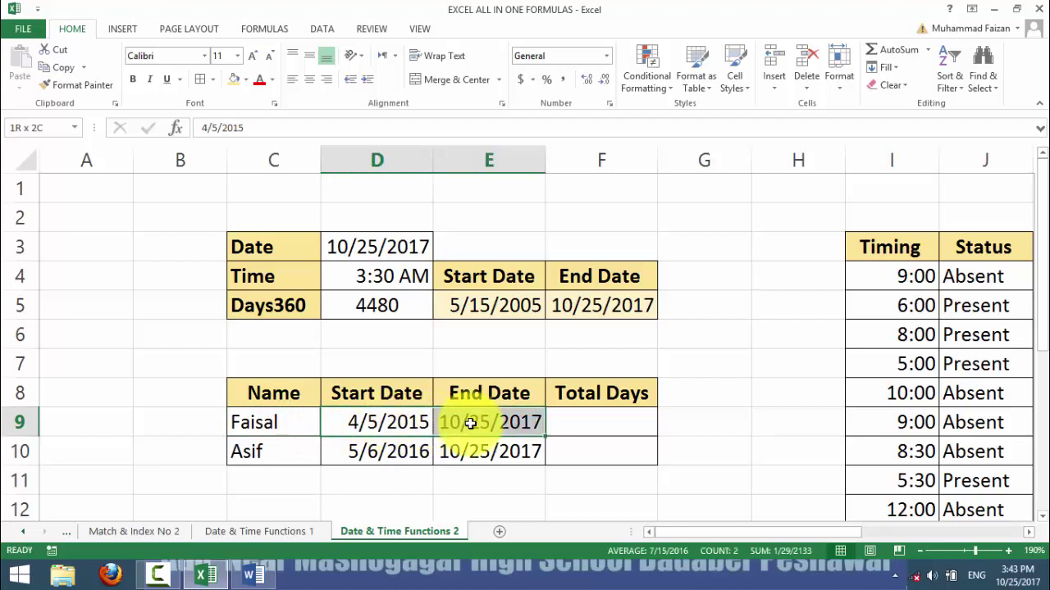
{"action": "left_click", "coordinate": [580, 423]}
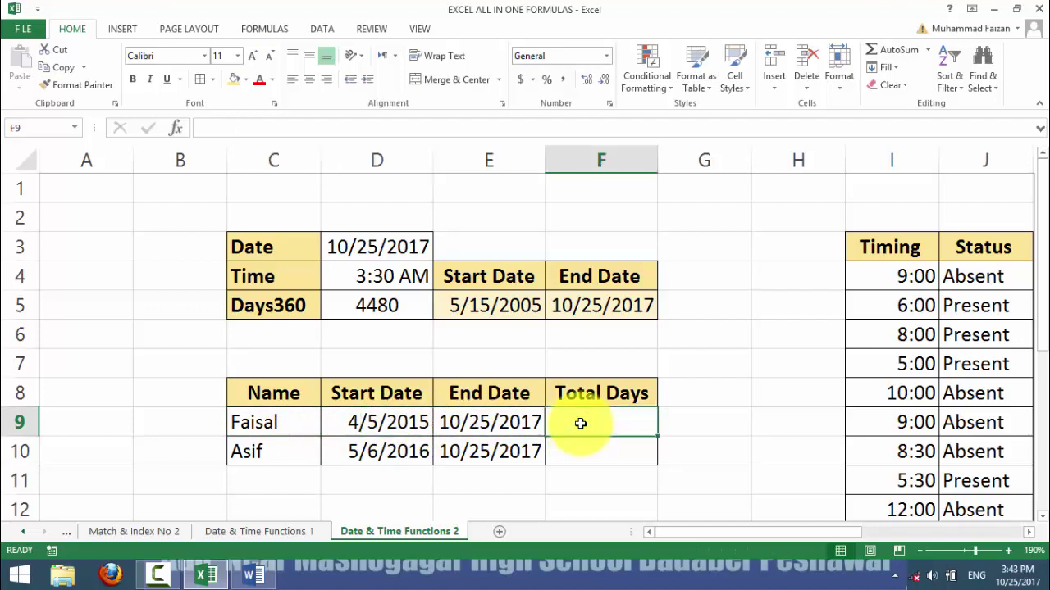
{"action": "type", "text": "=da"}
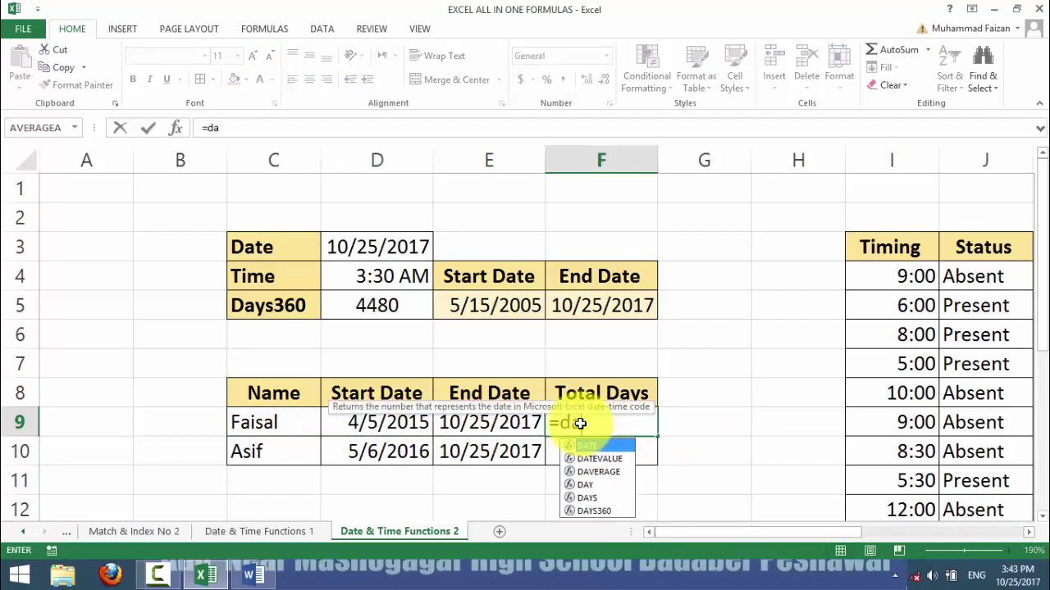
{"action": "type", "text": "ys"}
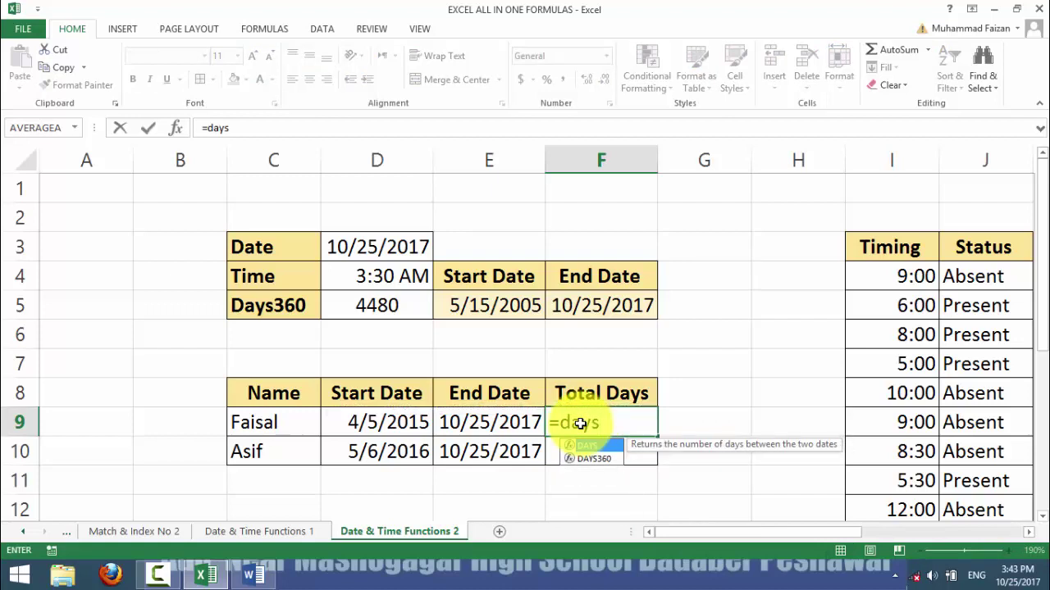
{"action": "key", "text": "Down"}
{"action": "key", "text": "Tab"}
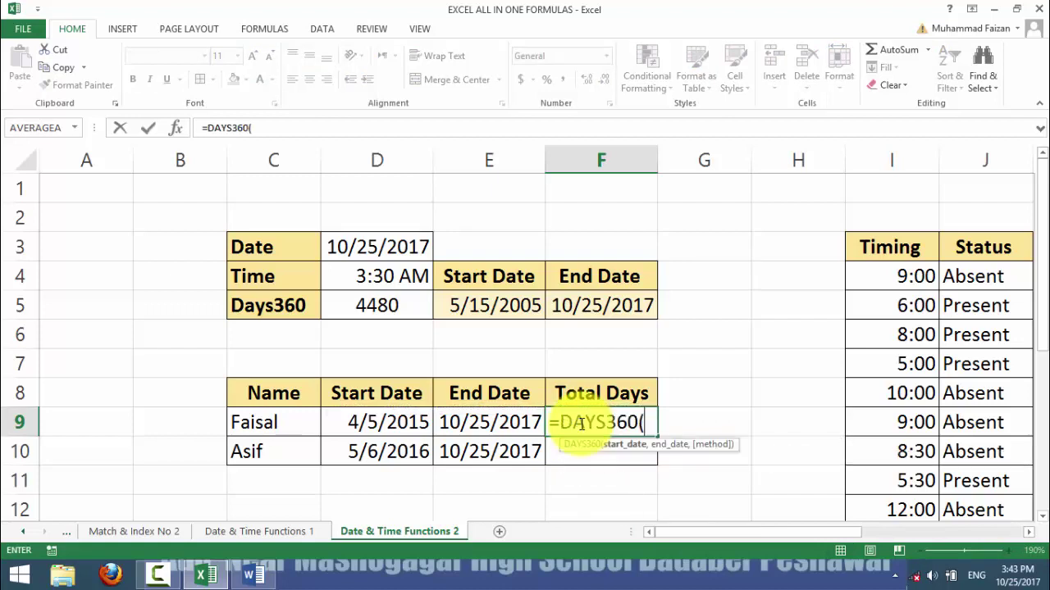
{"action": "left_click", "coordinate": [393, 423]}
{"action": "type", "text": ","}
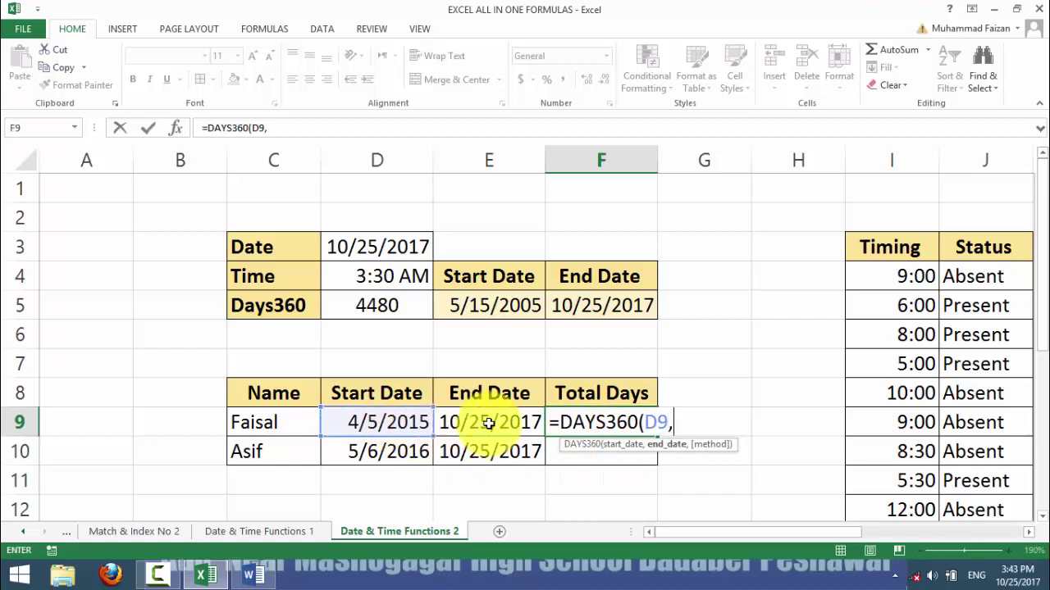
{"action": "left_click", "coordinate": [487, 423]}
{"action": "key", "text": "Return"}
Step: Fill the DAYS360 formula from F9 down to F10 and review both formulas
{"action": "left_click", "coordinate": [605, 422]}
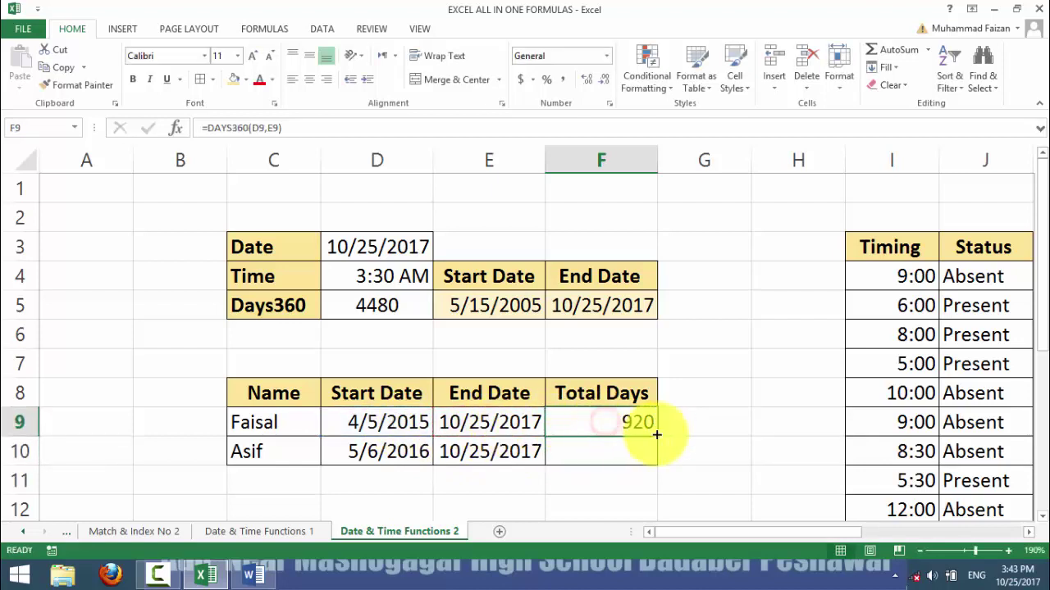
{"action": "left_click_drag", "start_coordinate": [657, 434], "coordinate": [647, 449]}
{"action": "left_click", "coordinate": [604, 445]}
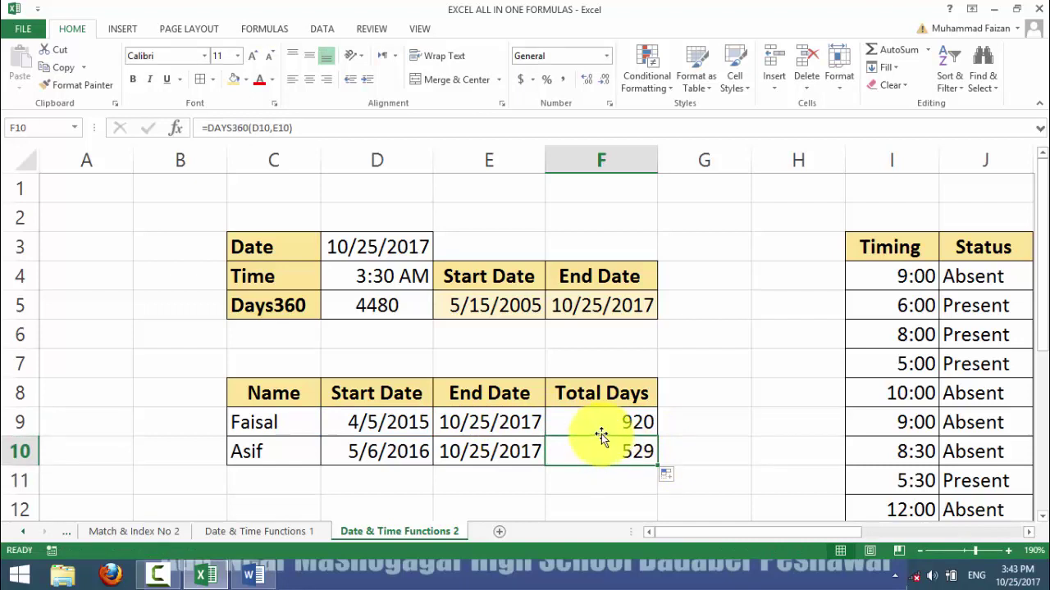
{"action": "left_click", "coordinate": [618, 422]}
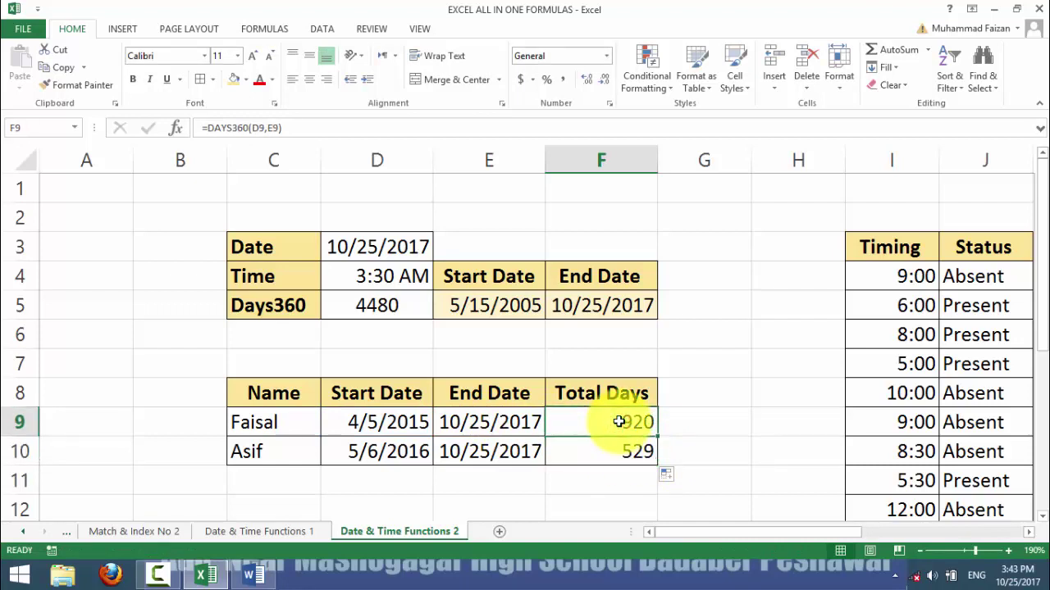
Step: Start a new table below the existing one by entering the headers Name in C12 and DOB in D12
{"action": "scroll", "coordinate": [578, 428], "scroll_direction": "down", "scroll_amount": 1}
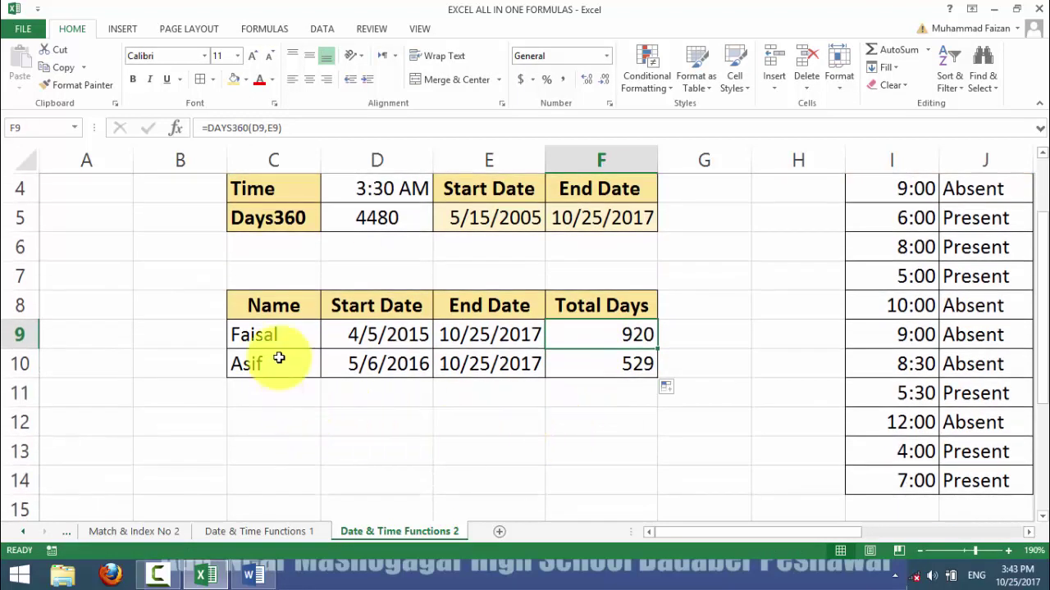
{"action": "left_click", "coordinate": [286, 422]}
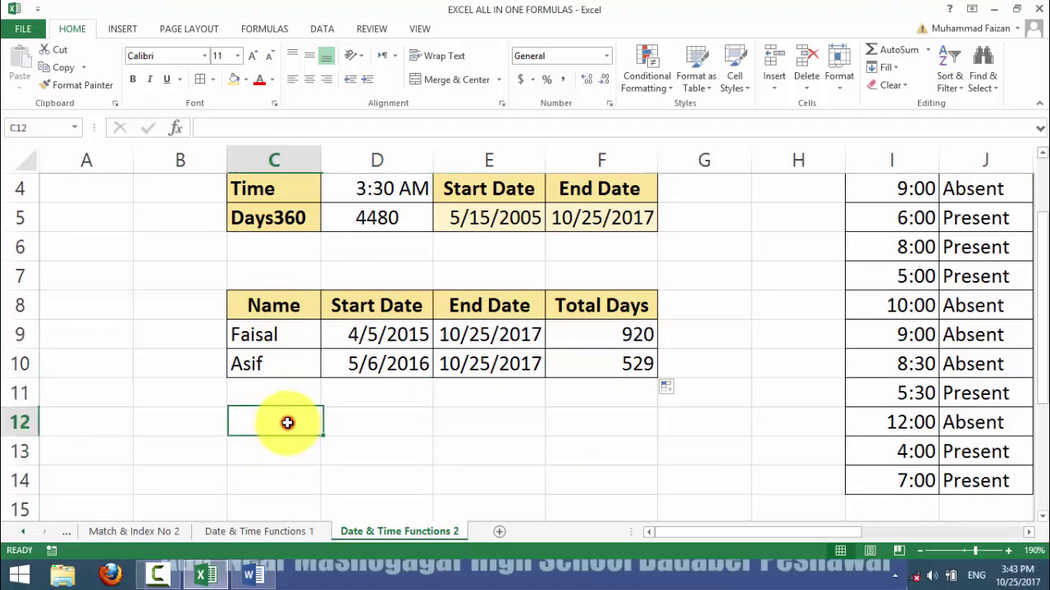
{"action": "type", "text": "Name"}
{"action": "key", "text": "Tab"}
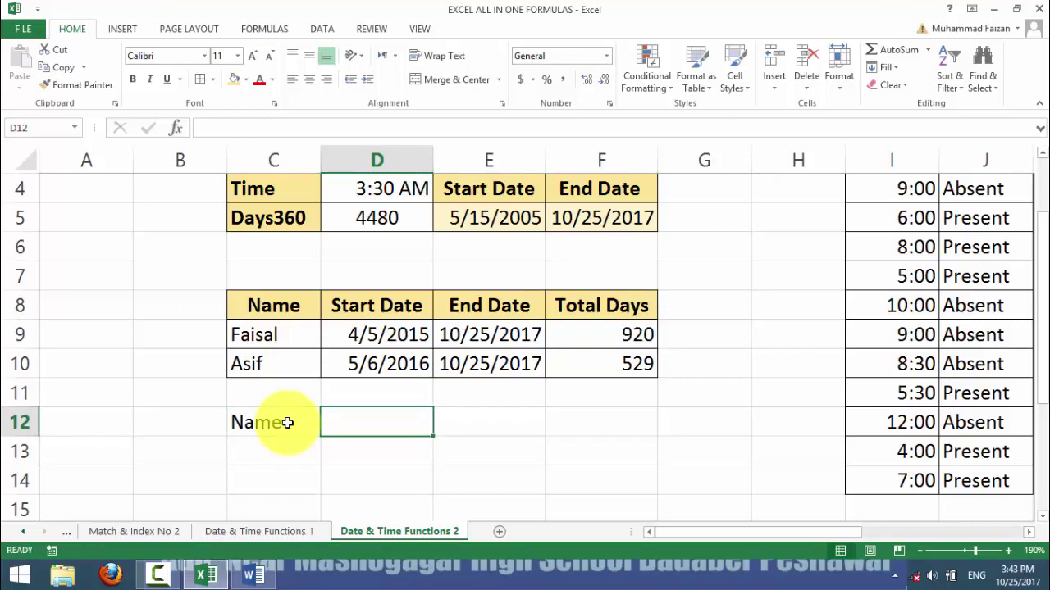
{"action": "type", "text": "DOB"}
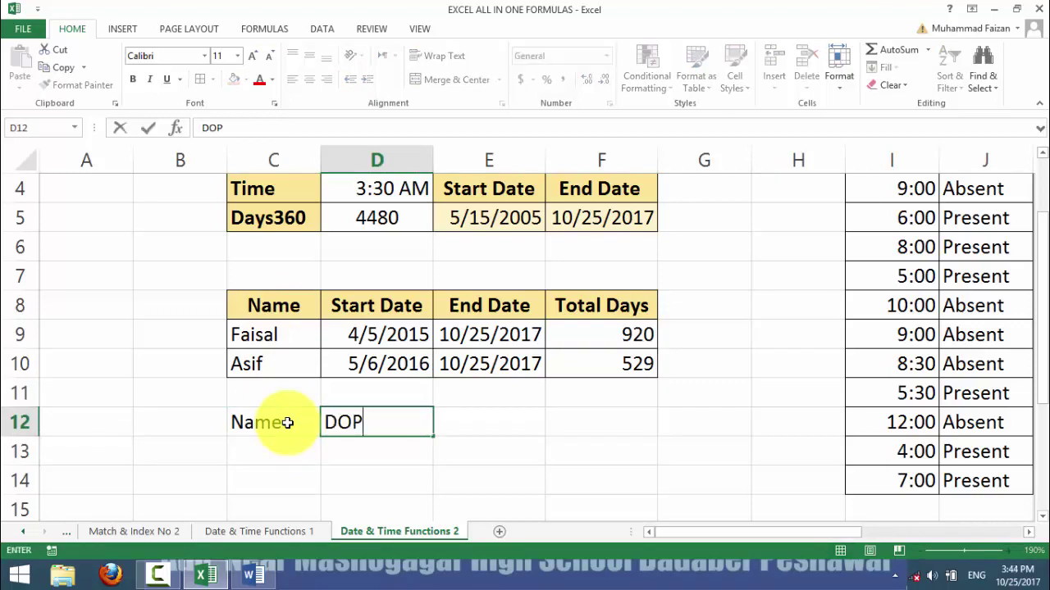
{"action": "key", "text": "Tab"}
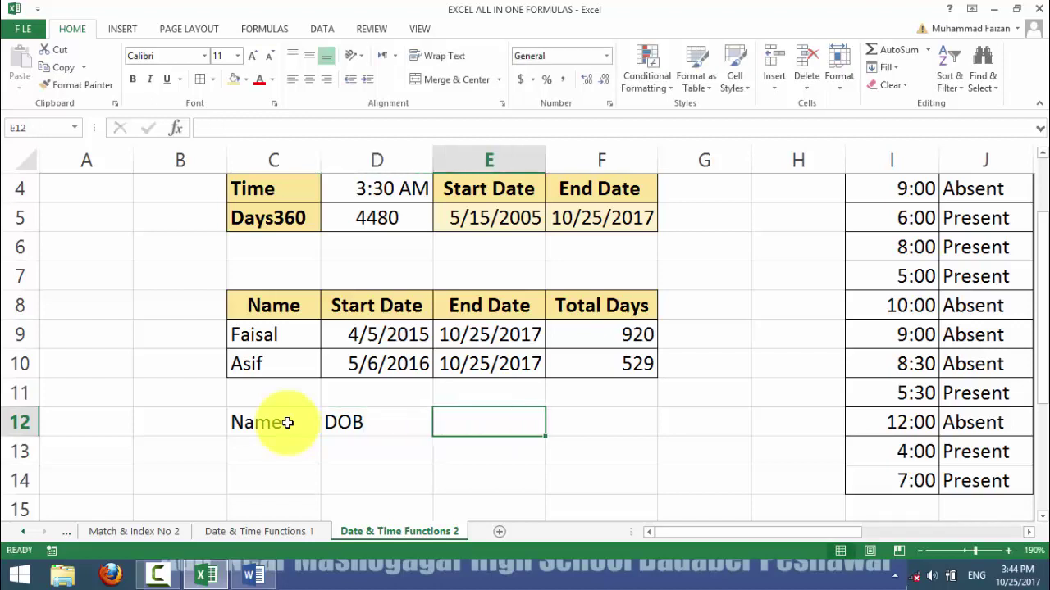
Step: Enter the header Present Date in E12
{"action": "type", "text": "End Dat"}
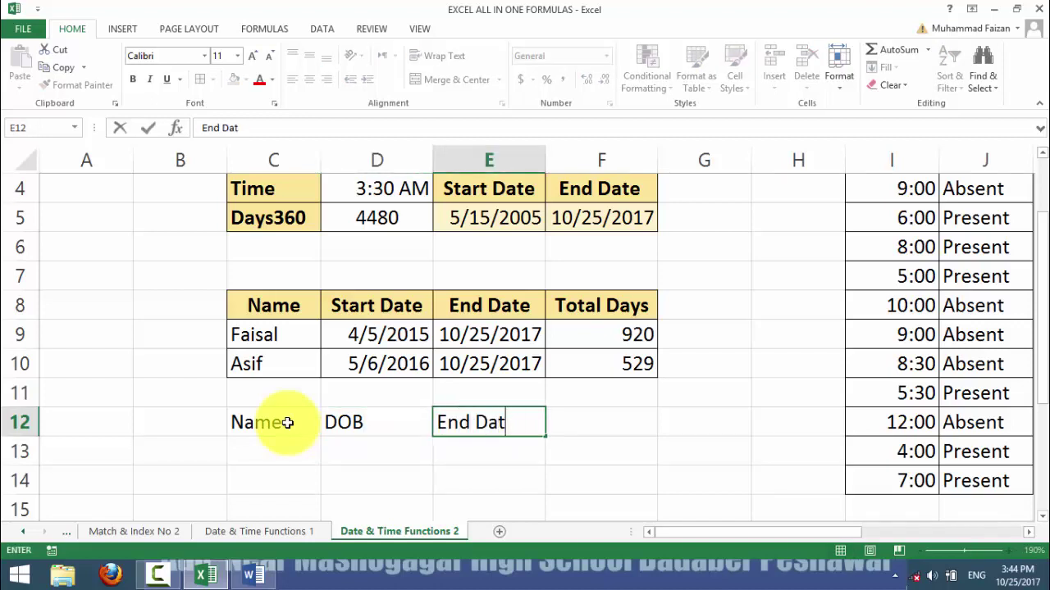
{"action": "key", "text": "BackSpace"}
{"action": "key", "text": "BackSpace"}
{"action": "key", "text": "BackSpace"}
{"action": "key", "text": "BackSpace"}
{"action": "key", "text": "BackSpace"}
{"action": "key", "text": "BackSpace"}
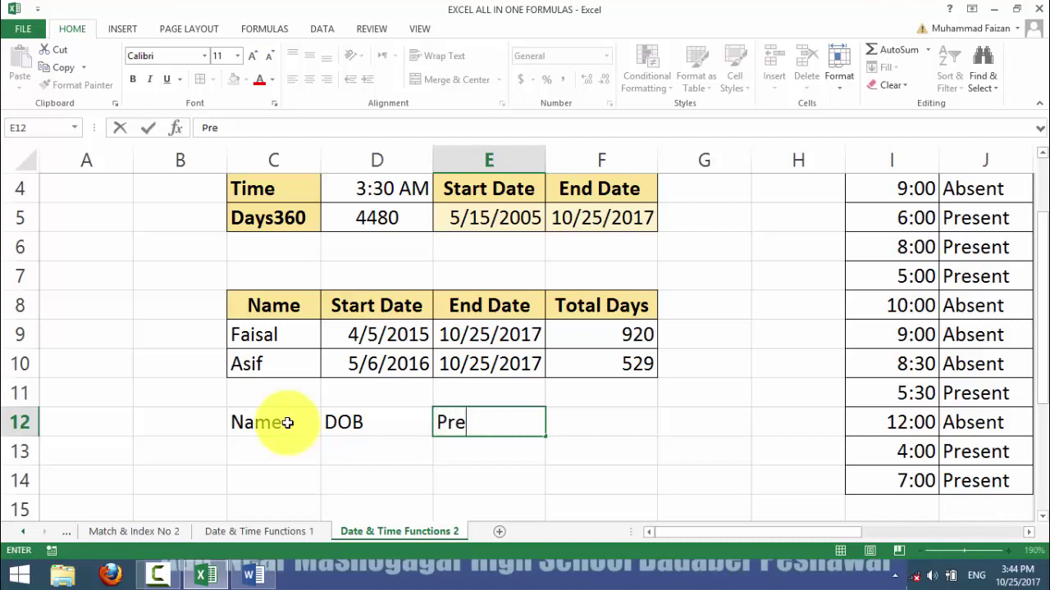
{"action": "type", "text": "Present Date"}
{"action": "key", "text": "Tab"}
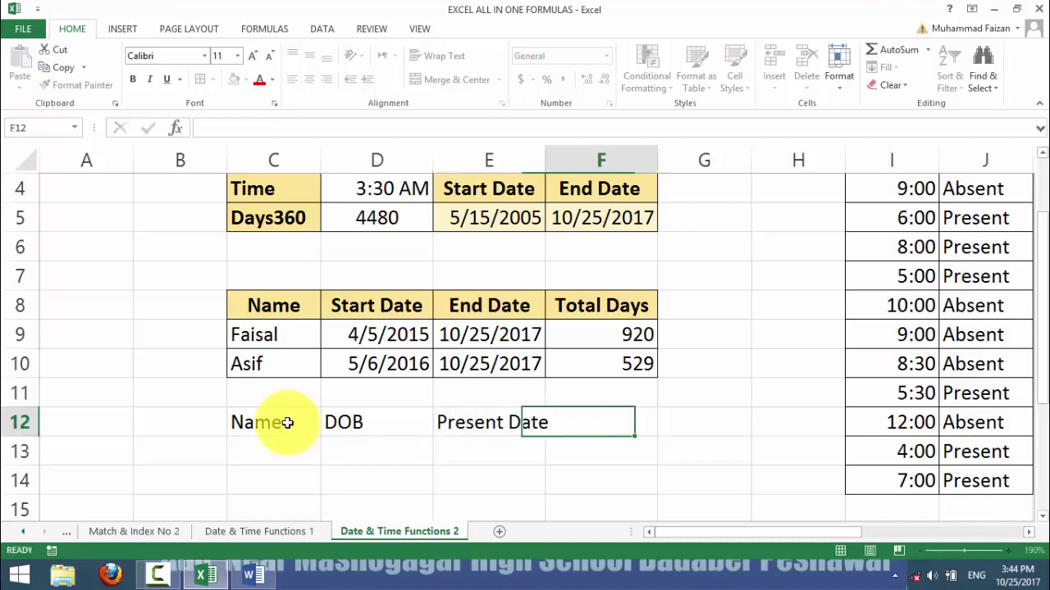
Step: Enter the header Total Days in F12
{"action": "type", "text": "total"}
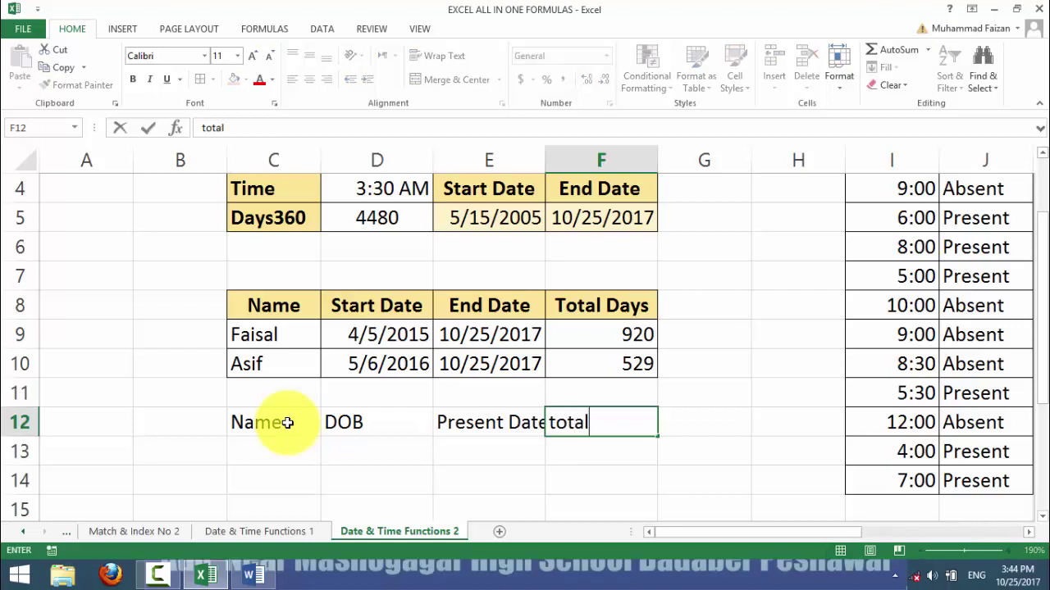
{"action": "key", "text": "BackSpace"}
{"action": "key", "text": "BackSpace"}
{"action": "key", "text": "BackSpace"}
{"action": "key", "text": "BackSpace"}
{"action": "key", "text": "BackSpace"}
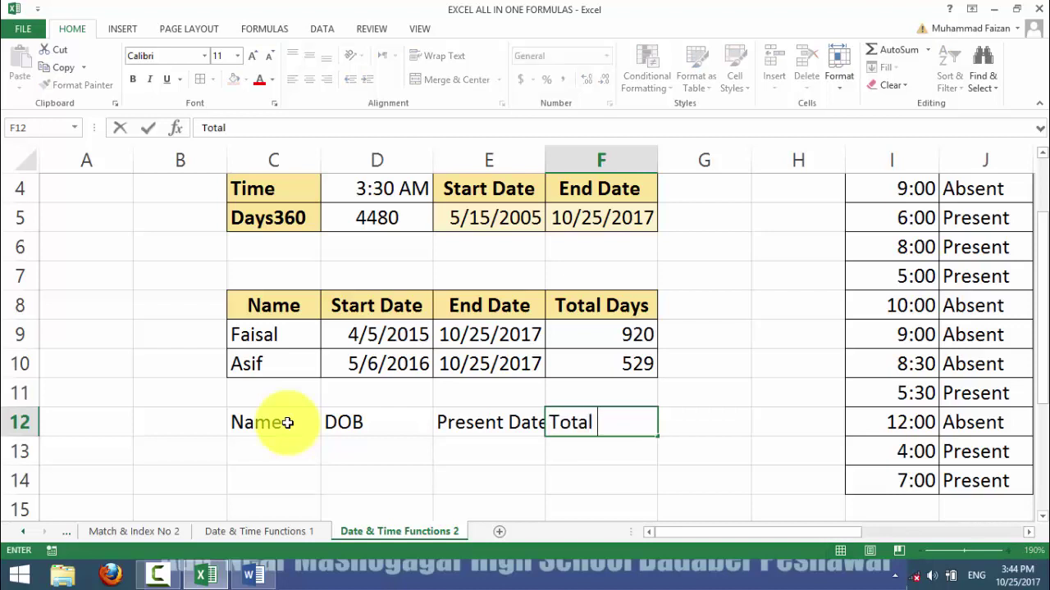
{"action": "type", "text": "Total Days"}
{"action": "key", "text": "Return"}
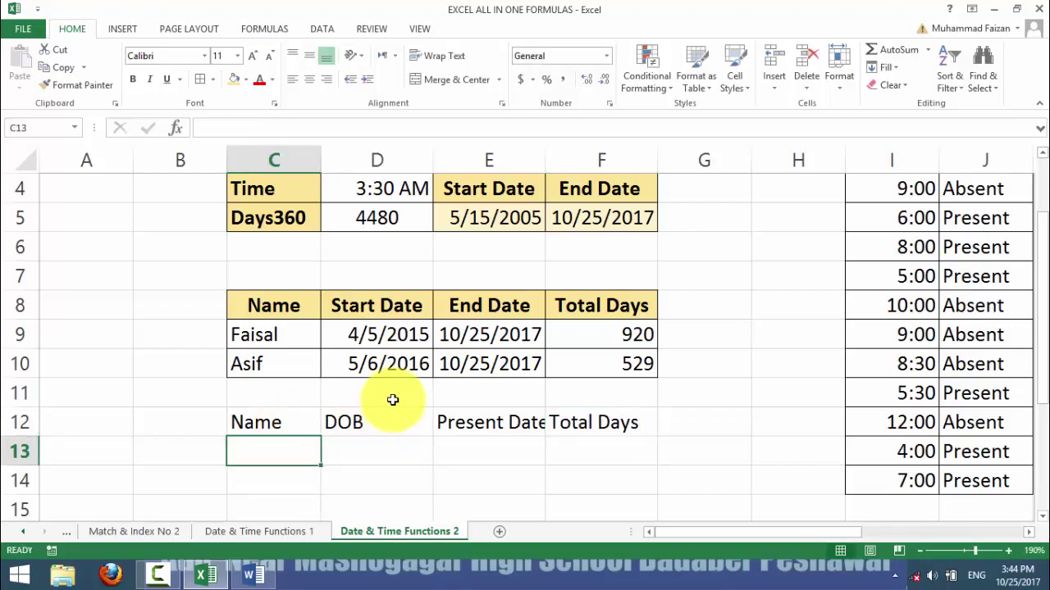
Step: Autofit the width of column E and apply all borders to the range C12:F14
{"action": "double_click", "coordinate": [544, 160]}
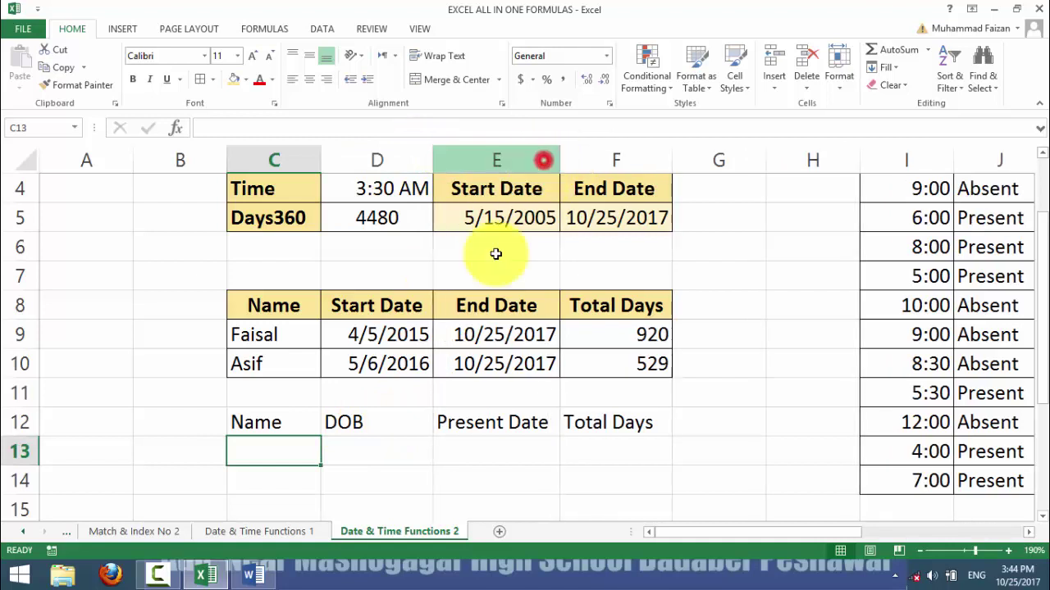
{"action": "left_click", "coordinate": [356, 420]}
{"action": "left_click_drag", "start_coordinate": [275, 424], "coordinate": [630, 489]}
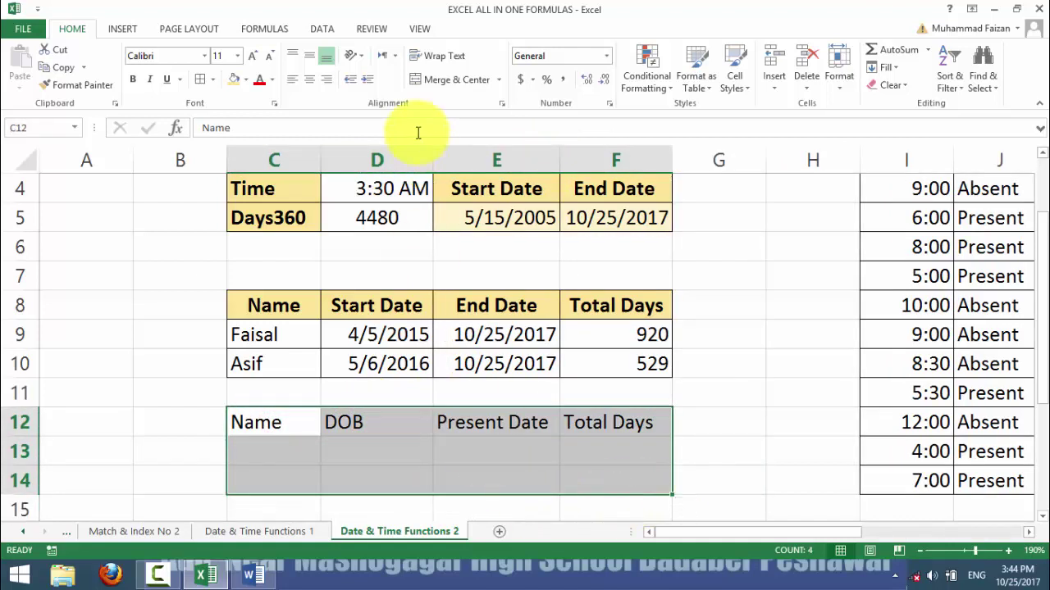
{"action": "left_click", "coordinate": [201, 82]}
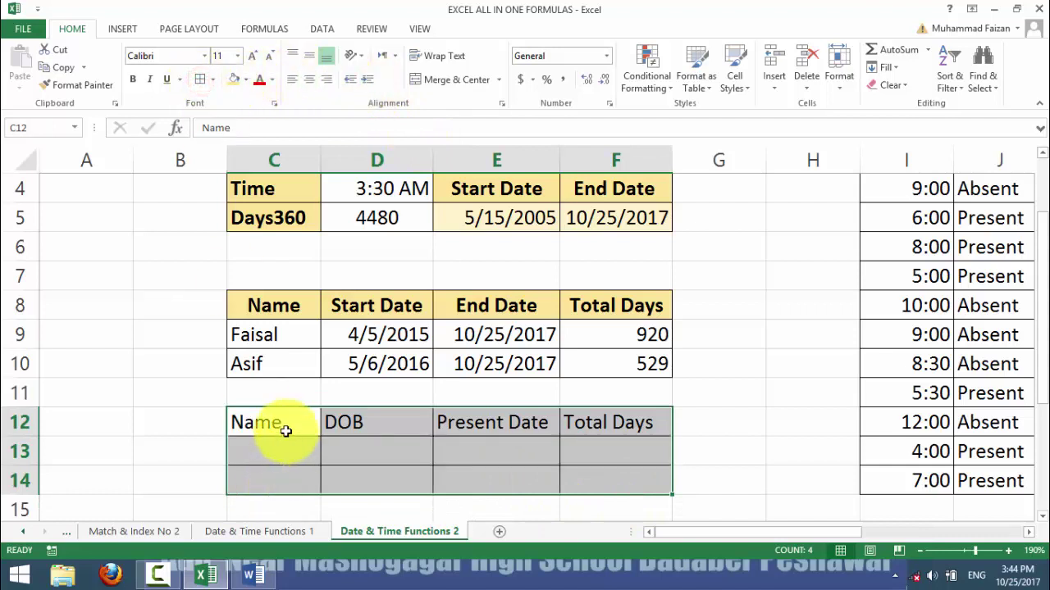
Step: Centre the header row C12:F12 and make its text bold
{"action": "left_click_drag", "start_coordinate": [291, 424], "coordinate": [614, 427]}
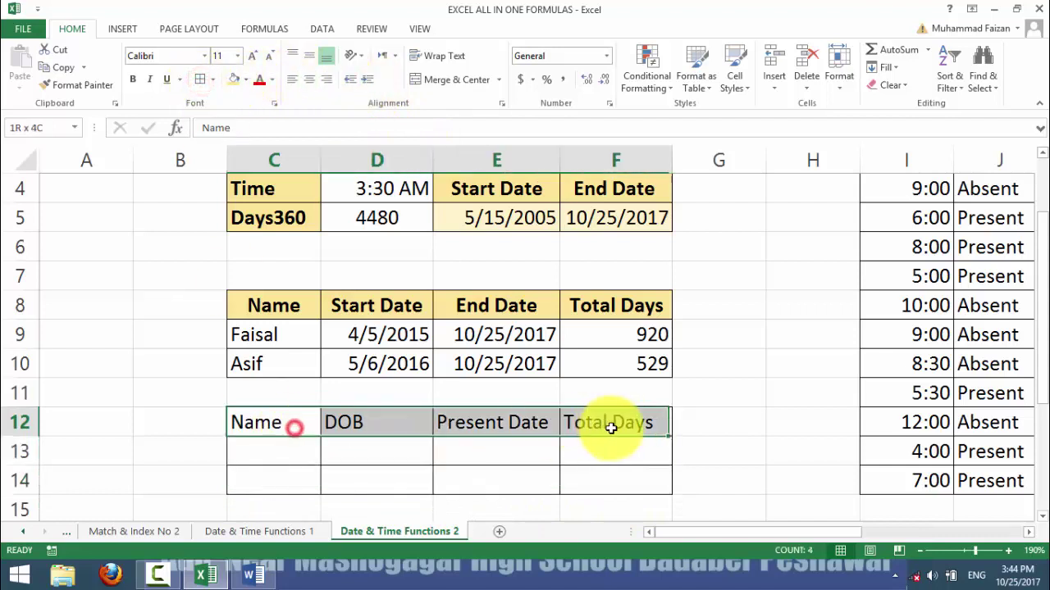
{"action": "left_click", "coordinate": [308, 80]}
{"action": "left_click", "coordinate": [132, 78]}
{"action": "left_click", "coordinate": [373, 461]}
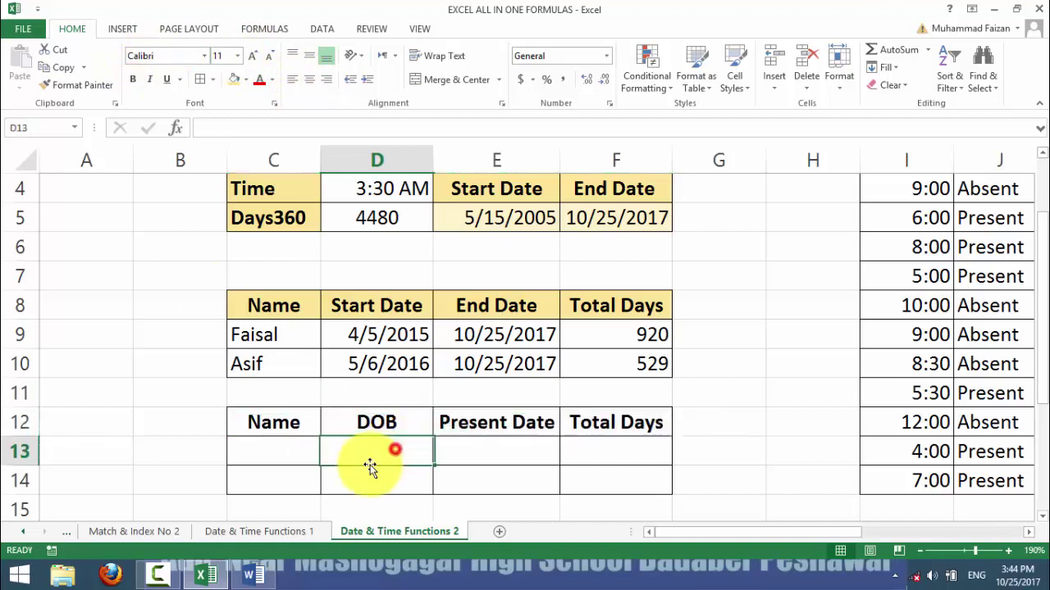
Step: Enter the two people's first names in C13 and C14 of the Name column
{"action": "left_click", "coordinate": [298, 450]}
{"action": "type", "text": "Faisal"}
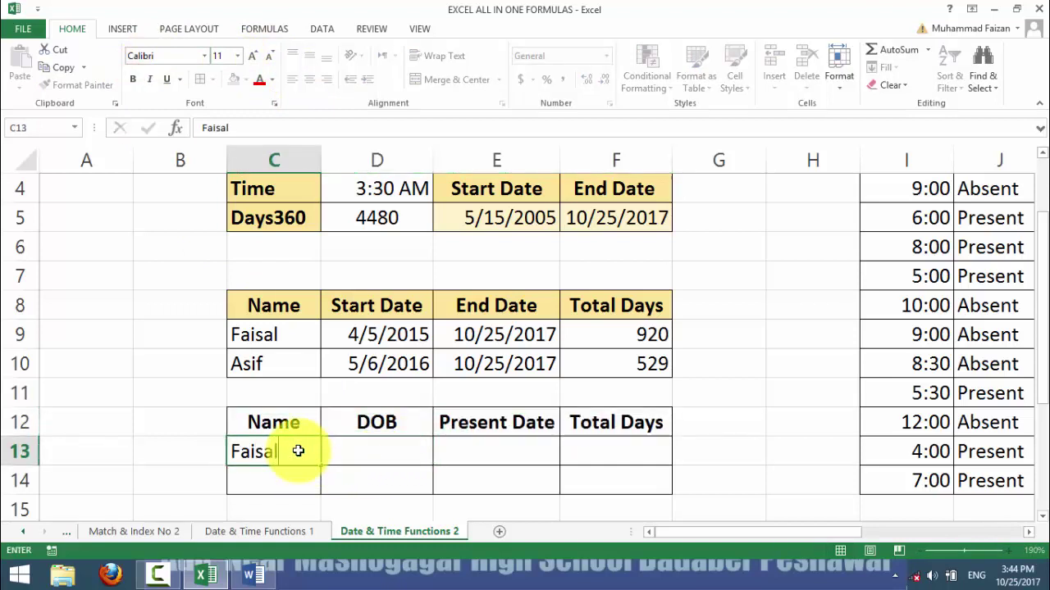
{"action": "key", "text": "Return"}
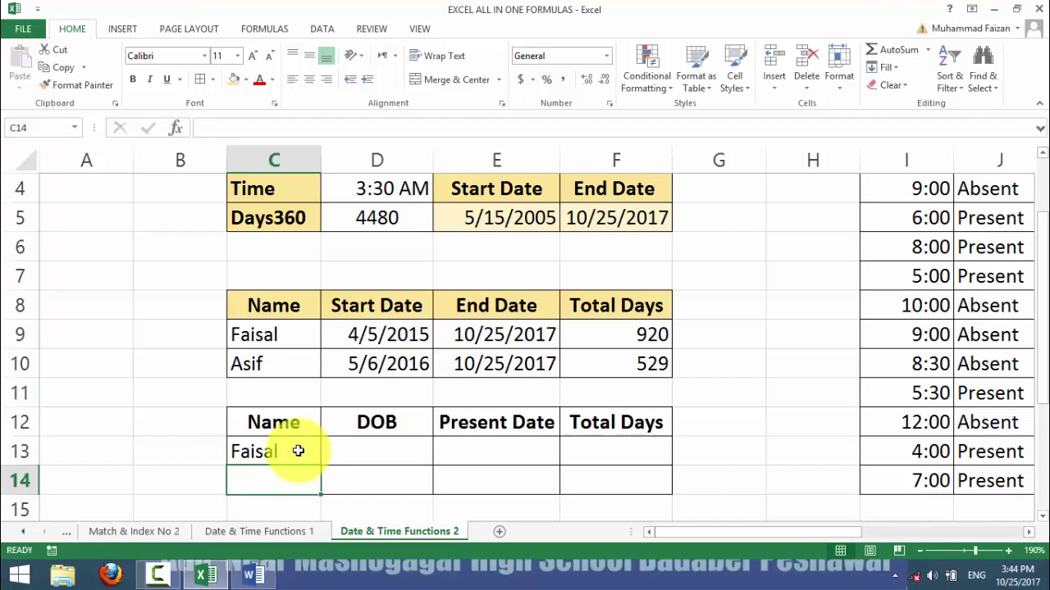
{"action": "type", "text": "Waleed"}
{"action": "key", "text": "Return"}
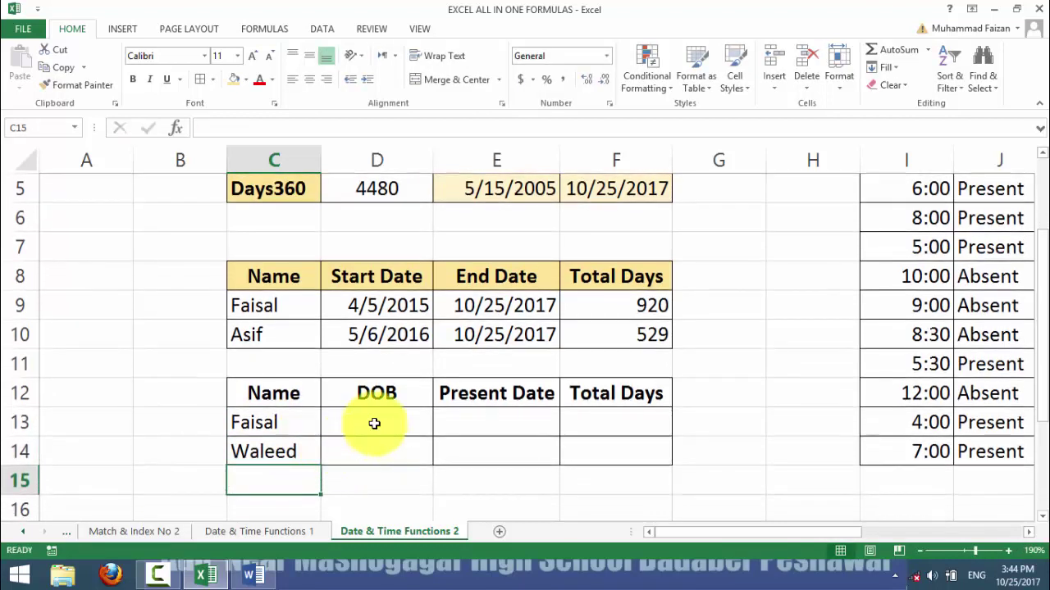
Step: Enter the two people's dates of birth in D13 and D14 of the DOB column
{"action": "left_click", "coordinate": [375, 423]}
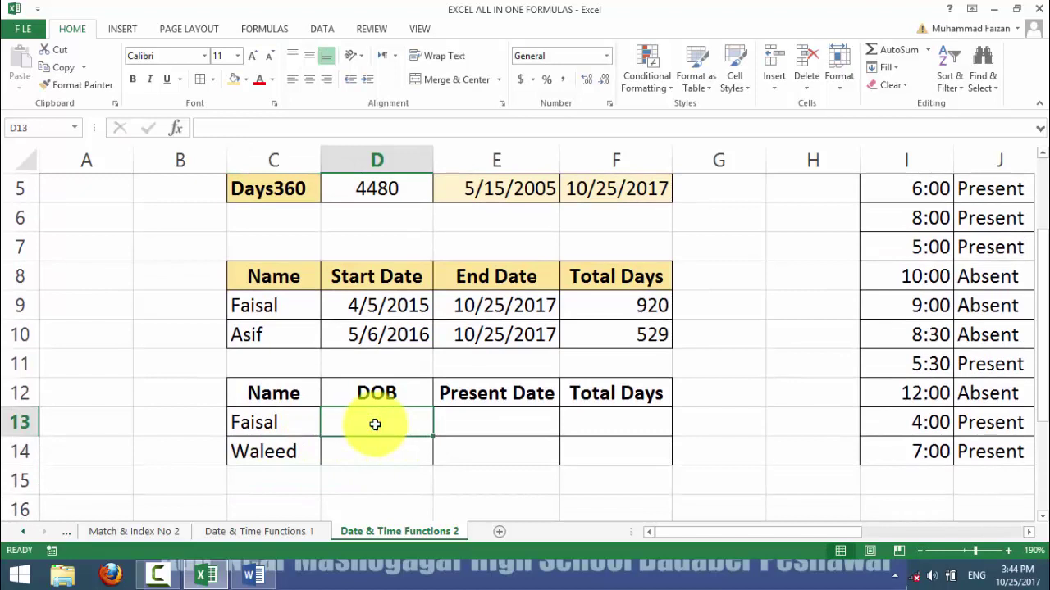
{"action": "type", "text": "5."}
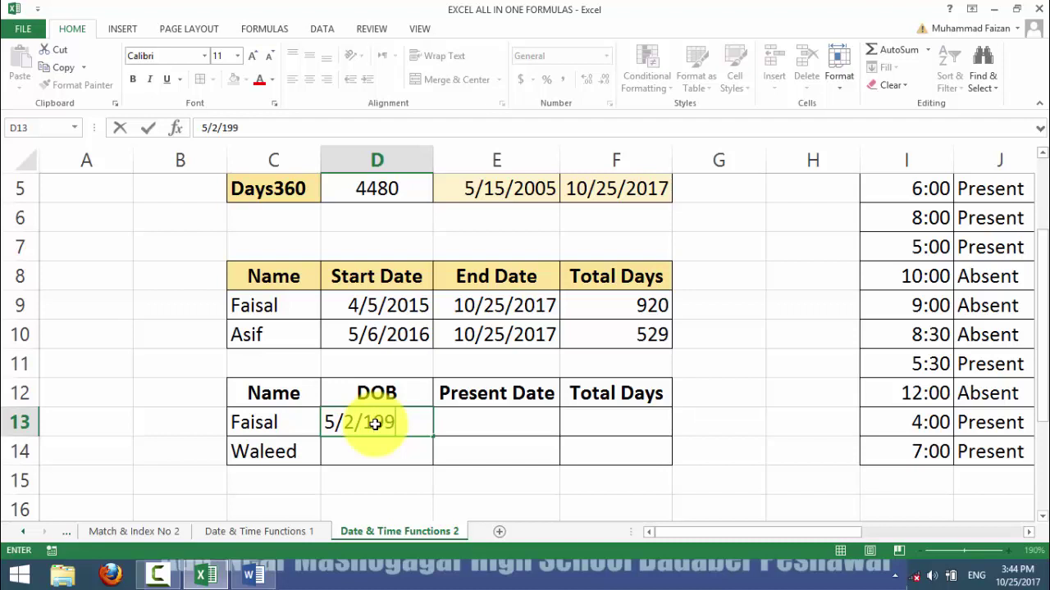
{"action": "key", "text": "Return"}
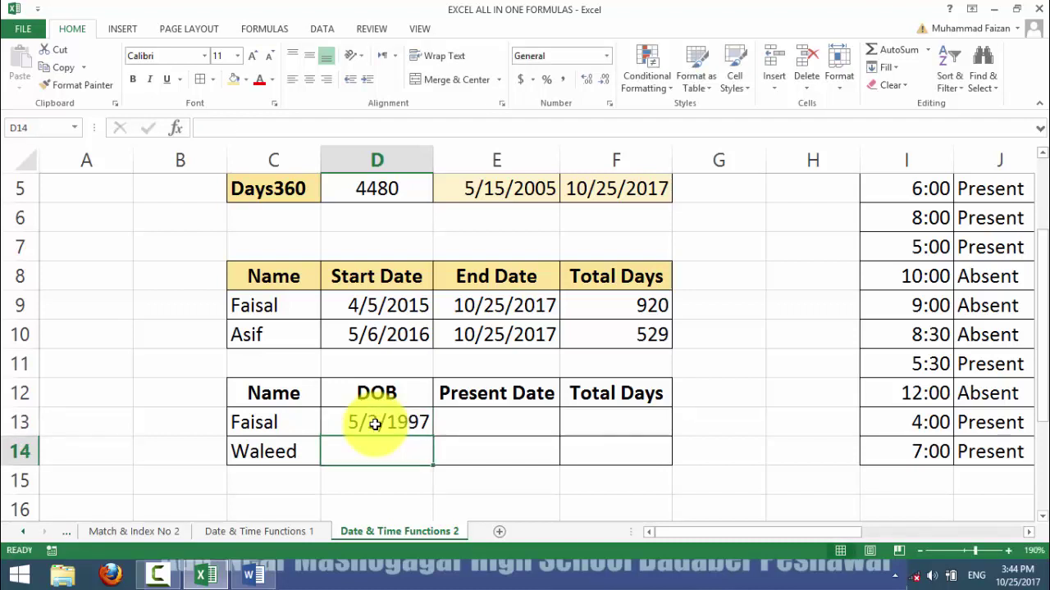
{"action": "type", "text": "4/5/1999"}
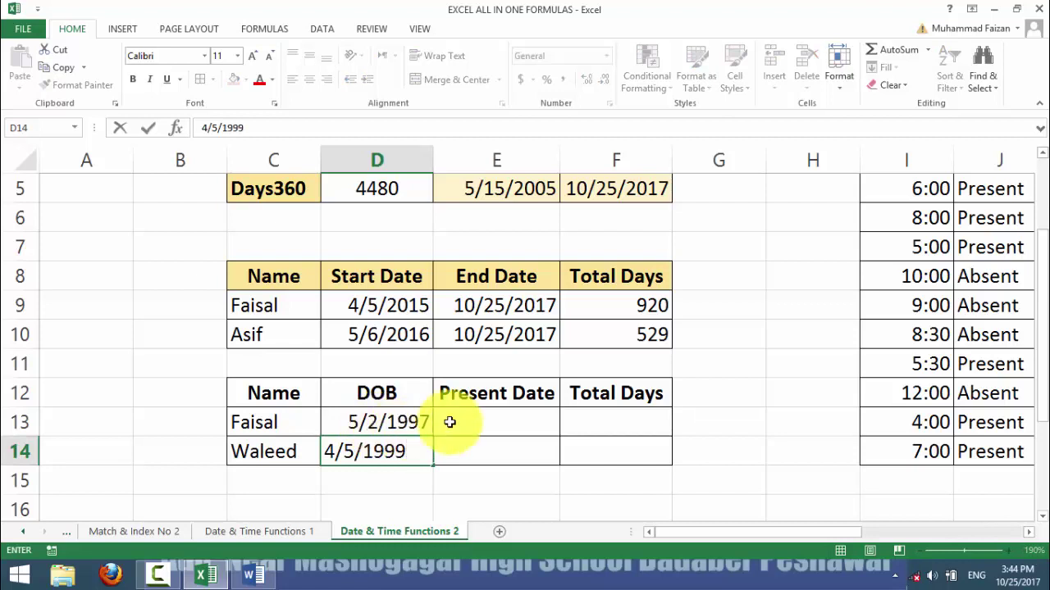
Step: Enter the current date, 10/25/2017, in E13 and E14 of the Present Date column
{"action": "left_click", "coordinate": [486, 423]}
{"action": "key", "text": "ctrl+semicolon"}
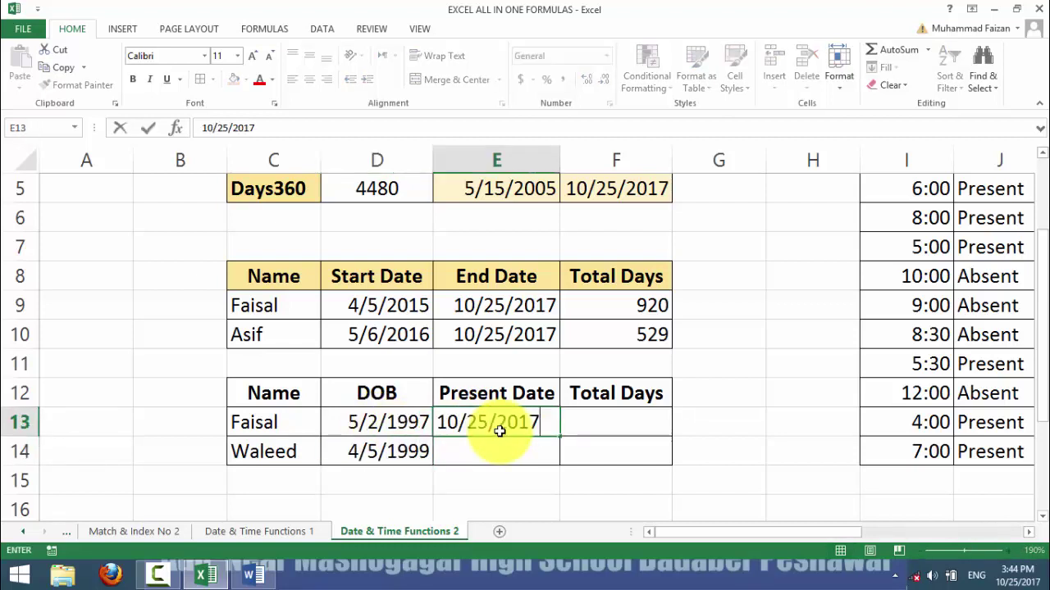
{"action": "key", "text": "Return"}
{"action": "key", "text": "ctrl+semicolon"}
{"action": "key", "text": "Return"}
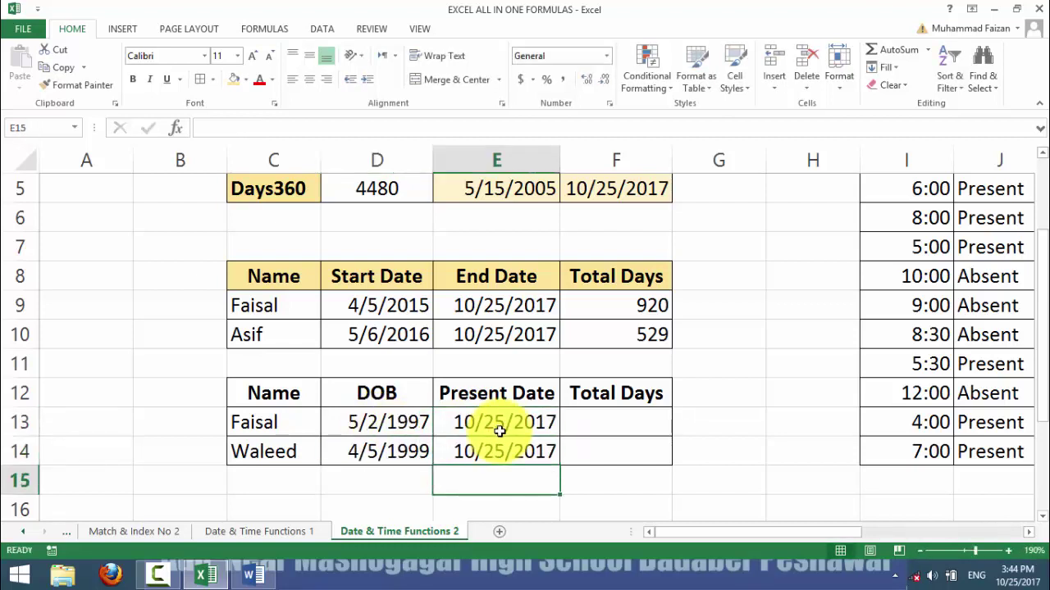
Step: Calculate the total days between DOB and present date in F13 with the formula =DAYS360(D13,E13)
{"action": "left_click", "coordinate": [574, 433]}
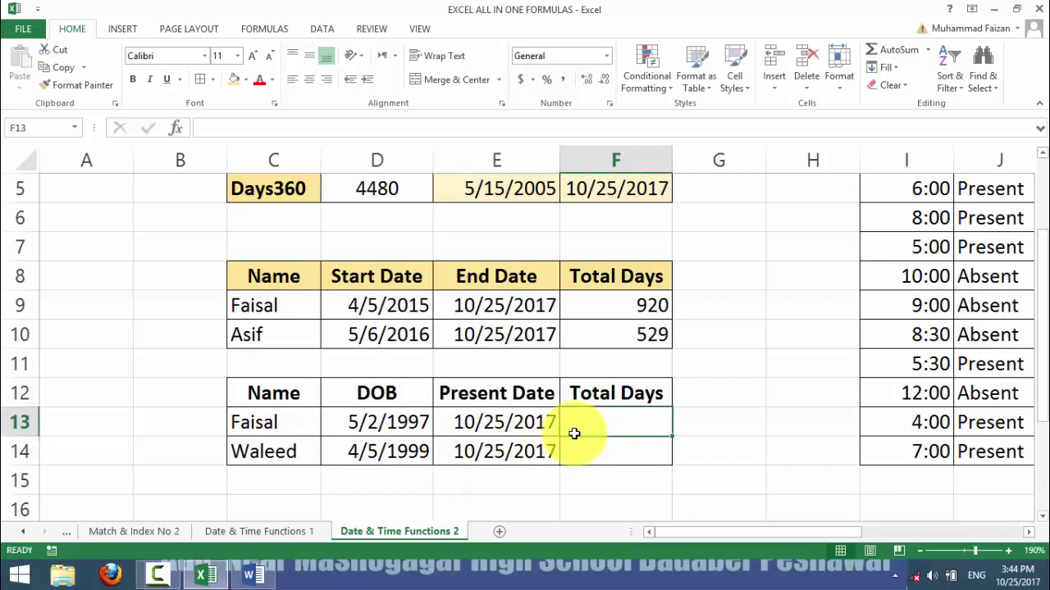
{"action": "left_click", "coordinate": [361, 423]}
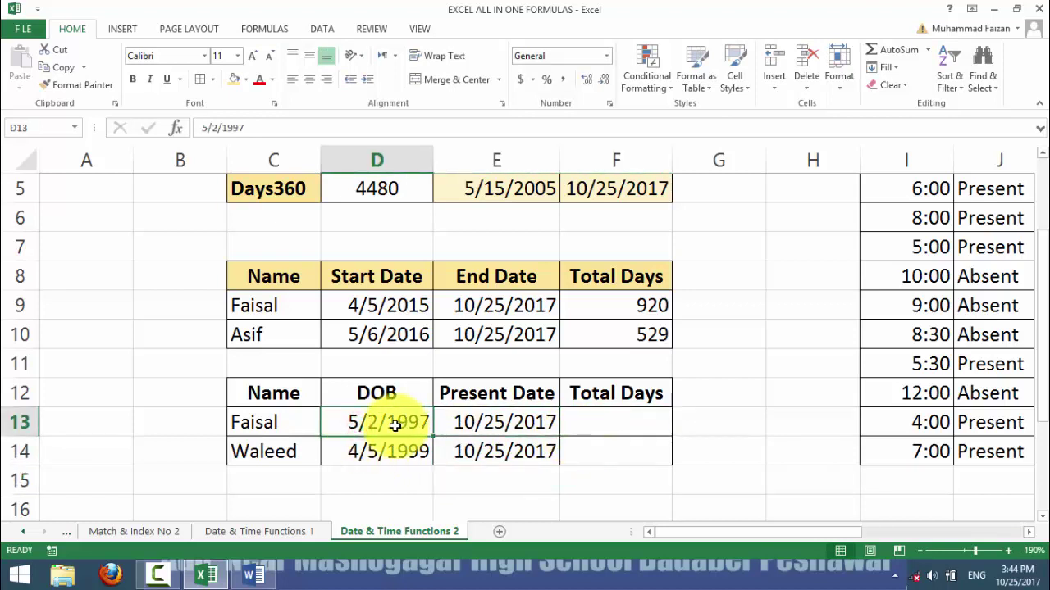
{"action": "left_click_drag", "start_coordinate": [395, 425], "coordinate": [474, 426]}
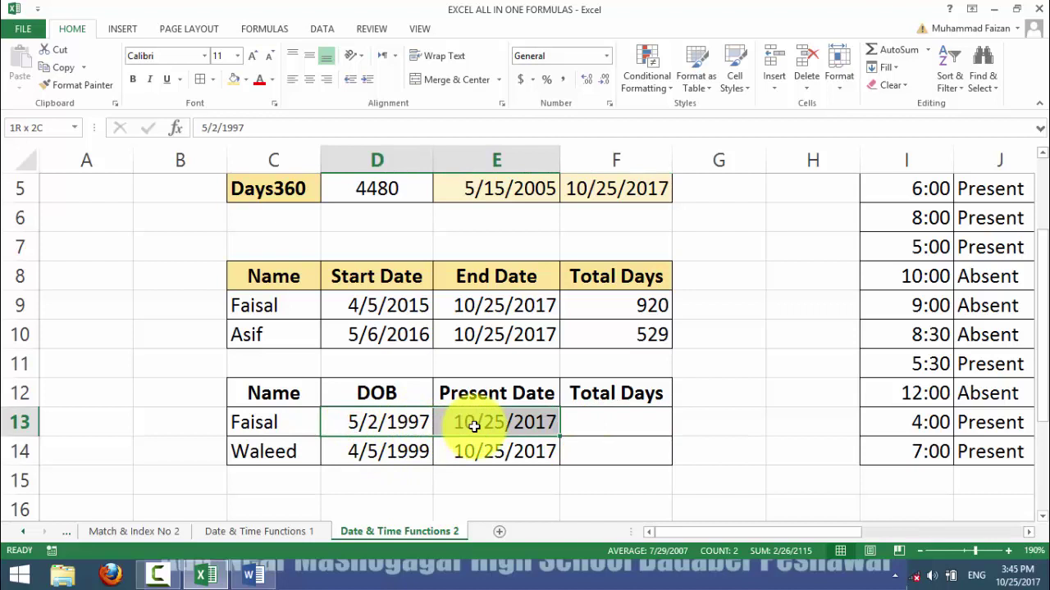
{"action": "left_click", "coordinate": [584, 425]}
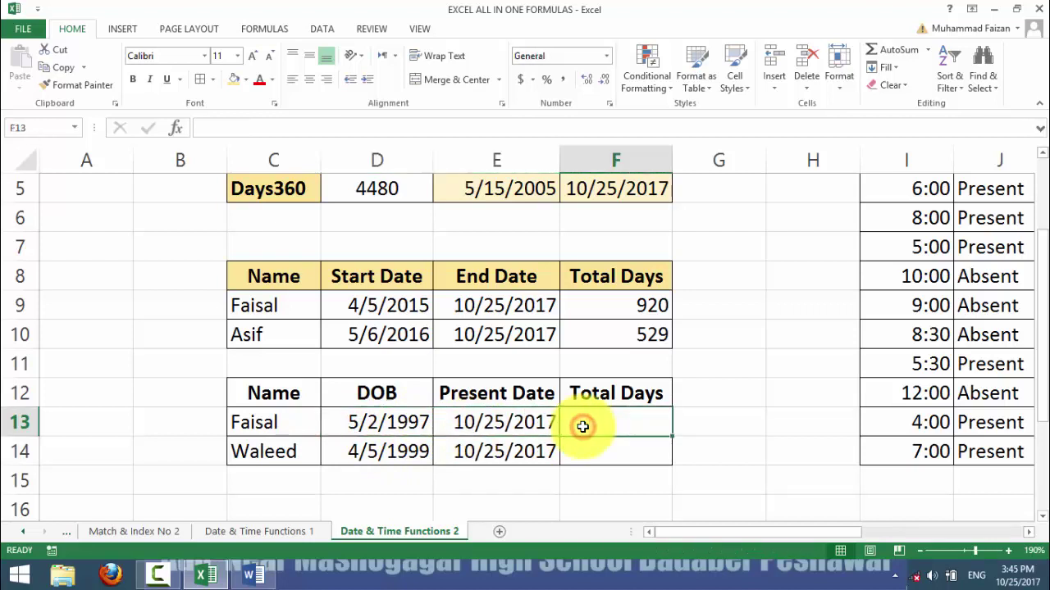
{"action": "type", "text": "=da"}
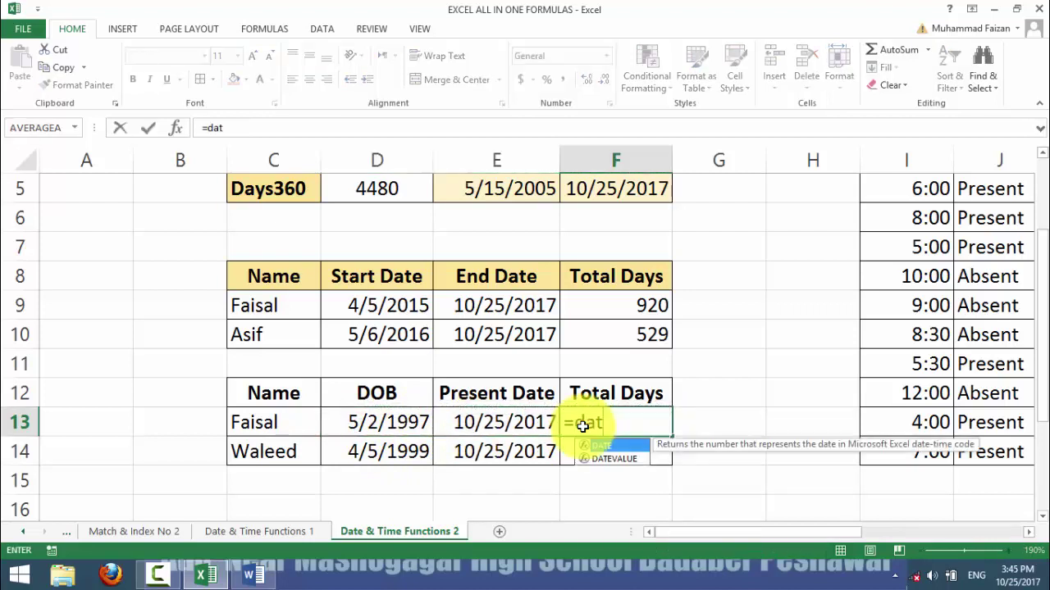
{"action": "type", "text": "ys"}
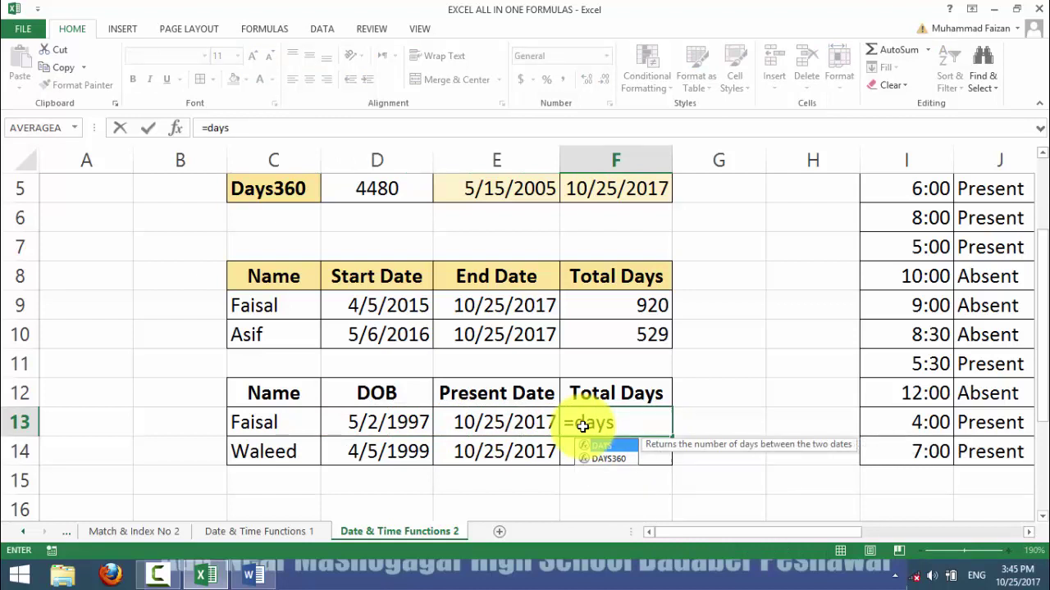
{"action": "key", "text": "Down"}
{"action": "key", "text": "Tab"}
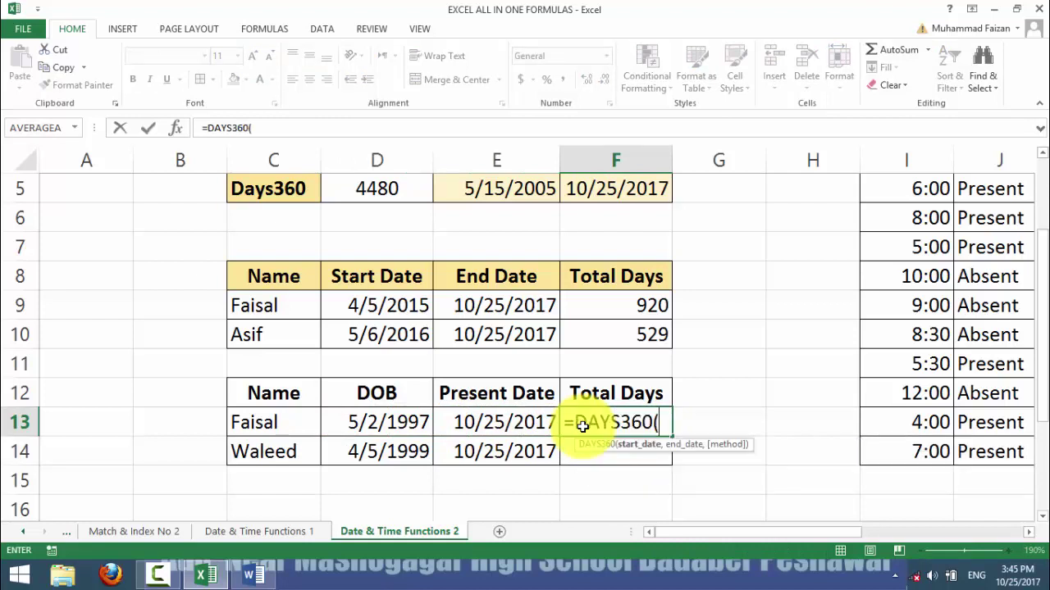
{"action": "left_click", "coordinate": [413, 428]}
{"action": "type", "text": ","}
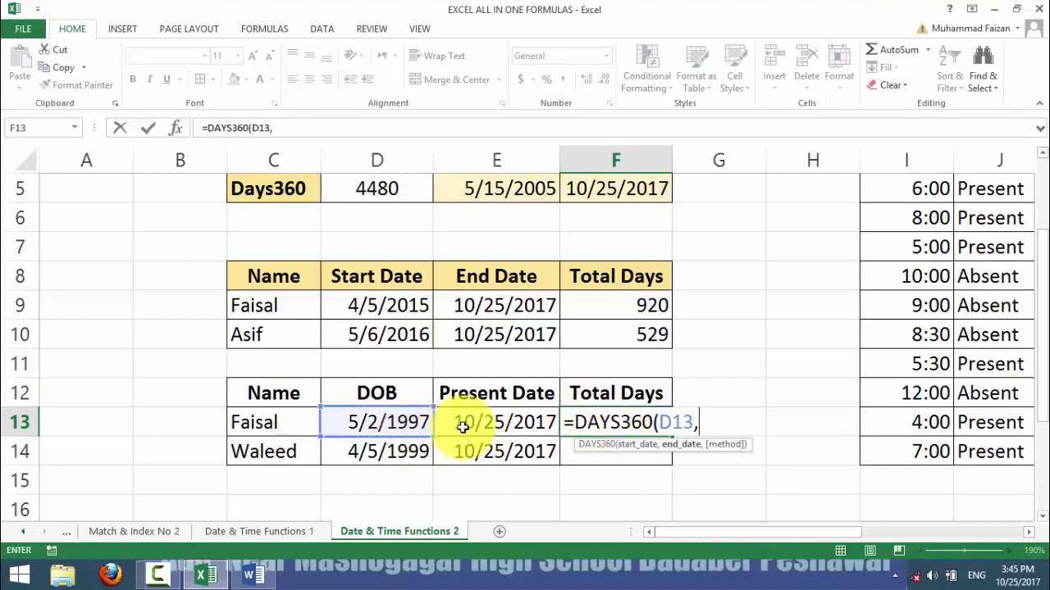
{"action": "left_click", "coordinate": [522, 424]}
{"action": "key", "text": "Return"}
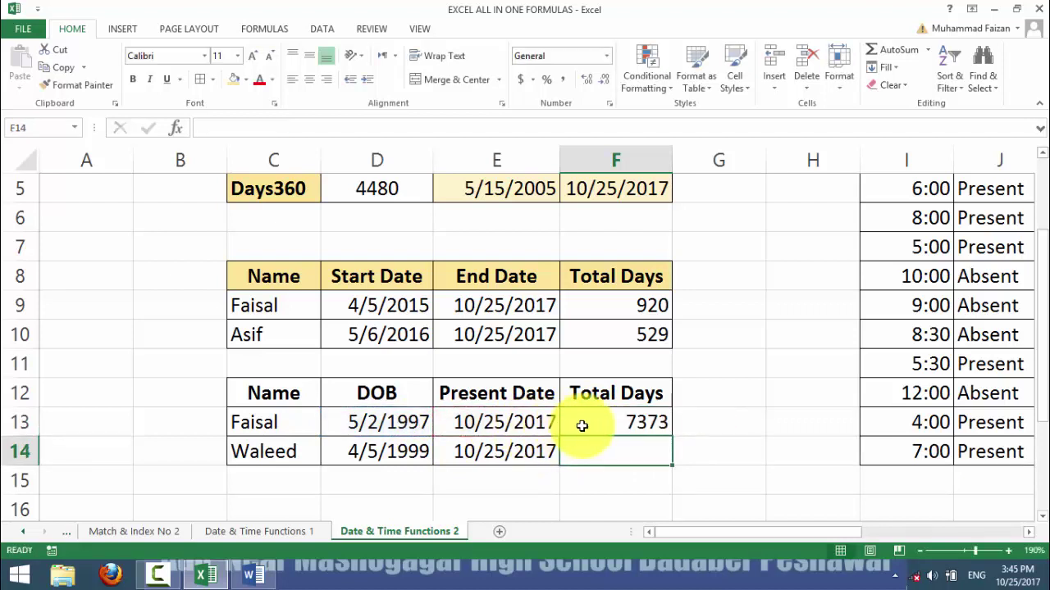
Step: Copy the DAYS360 formula from F13 down to F14 and select F14 to check it
{"action": "left_click", "coordinate": [590, 424]}
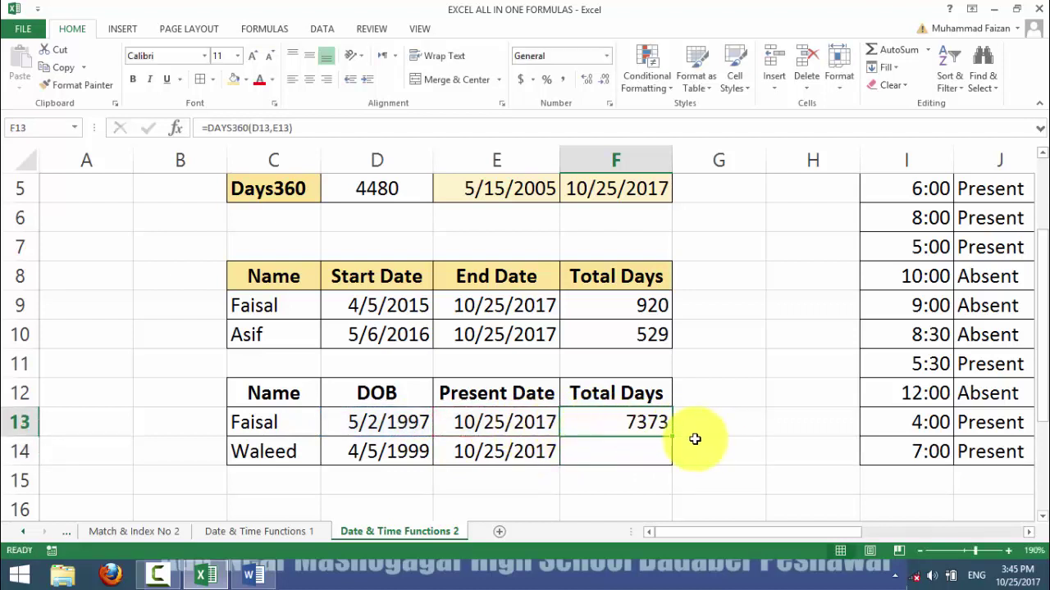
{"action": "left_click_drag", "start_coordinate": [673, 436], "coordinate": [637, 459]}
{"action": "left_click", "coordinate": [623, 453]}
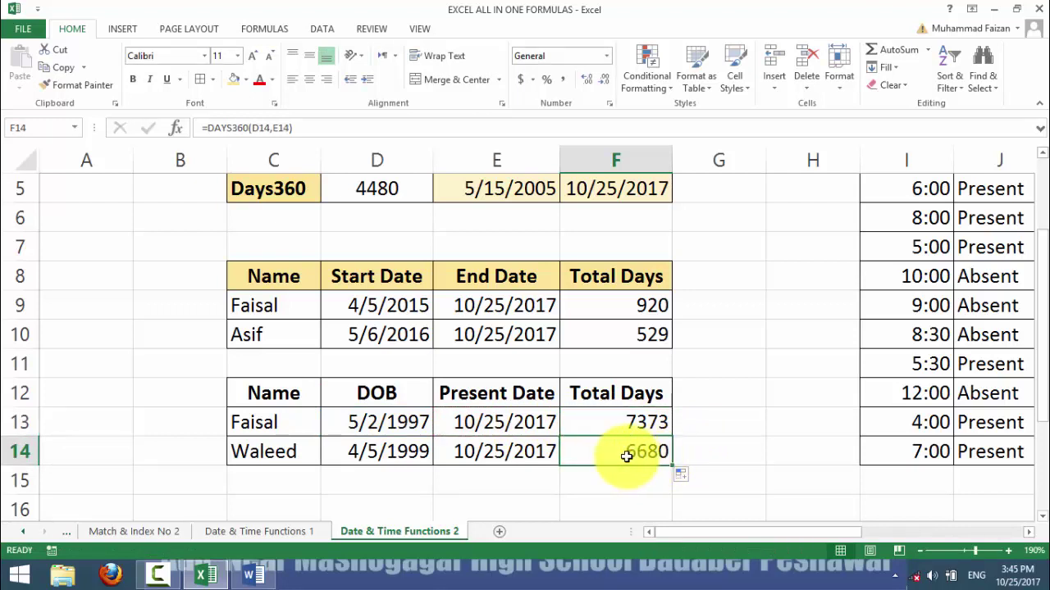
Step: Fill the header row C12:F12 with the same light gold as the other table headers, keeping its text bold
{"action": "left_click_drag", "start_coordinate": [274, 397], "coordinate": [581, 398]}
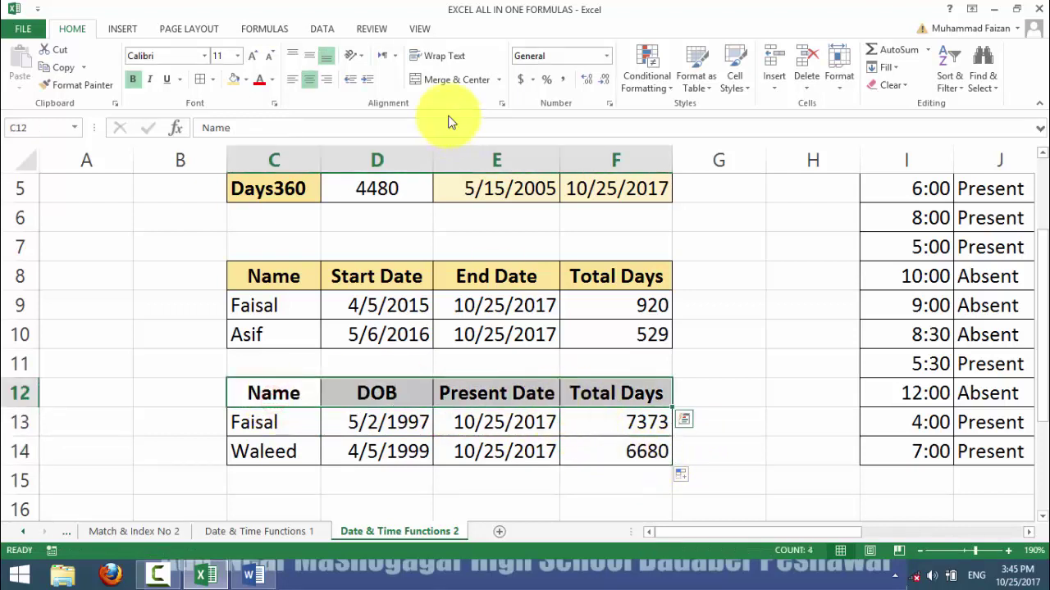
{"action": "left_click", "coordinate": [234, 79]}
{"action": "left_click", "coordinate": [134, 79]}
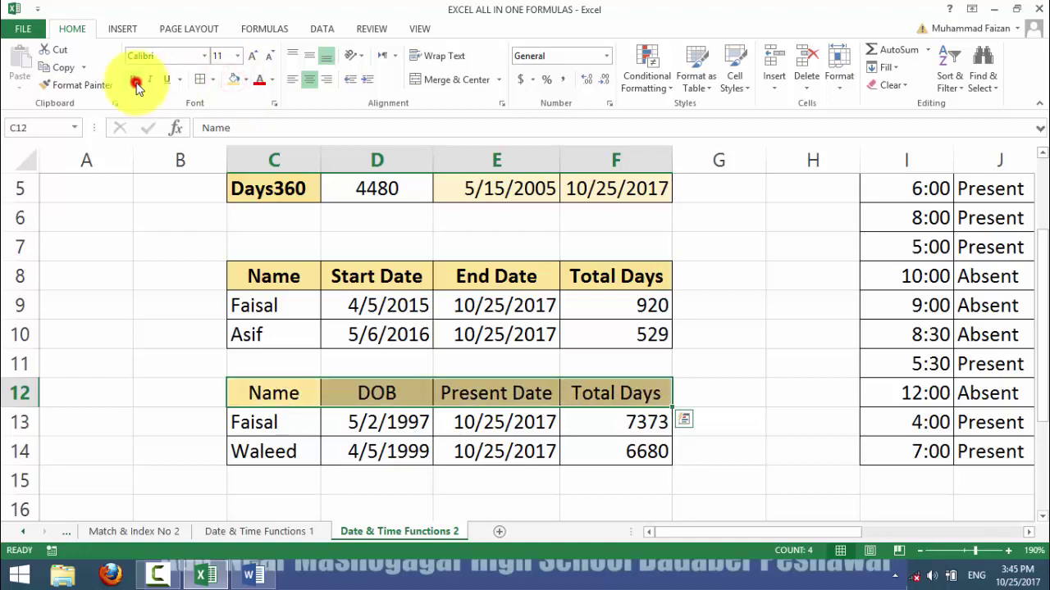
{"action": "left_click", "coordinate": [136, 82]}
Step: Review the Days360 row and the two Total Days tables on the sheet
{"action": "scroll", "coordinate": [512, 384], "scroll_direction": "up", "scroll_amount": 1}
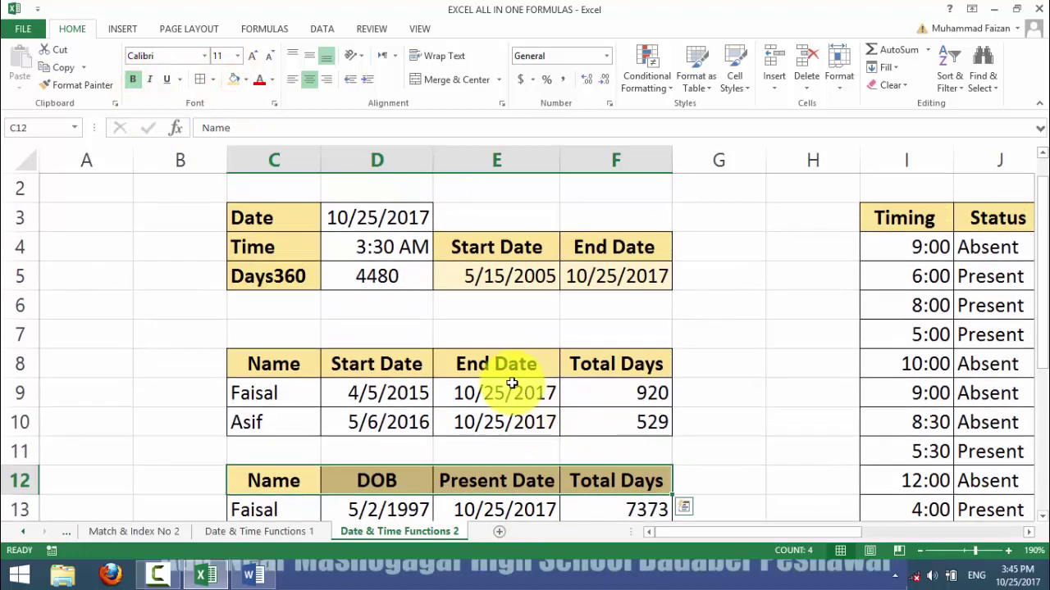
{"action": "scroll", "coordinate": [511, 384], "scroll_direction": "up", "scroll_amount": 1}
{"action": "left_click_drag", "start_coordinate": [264, 305], "coordinate": [377, 305]}
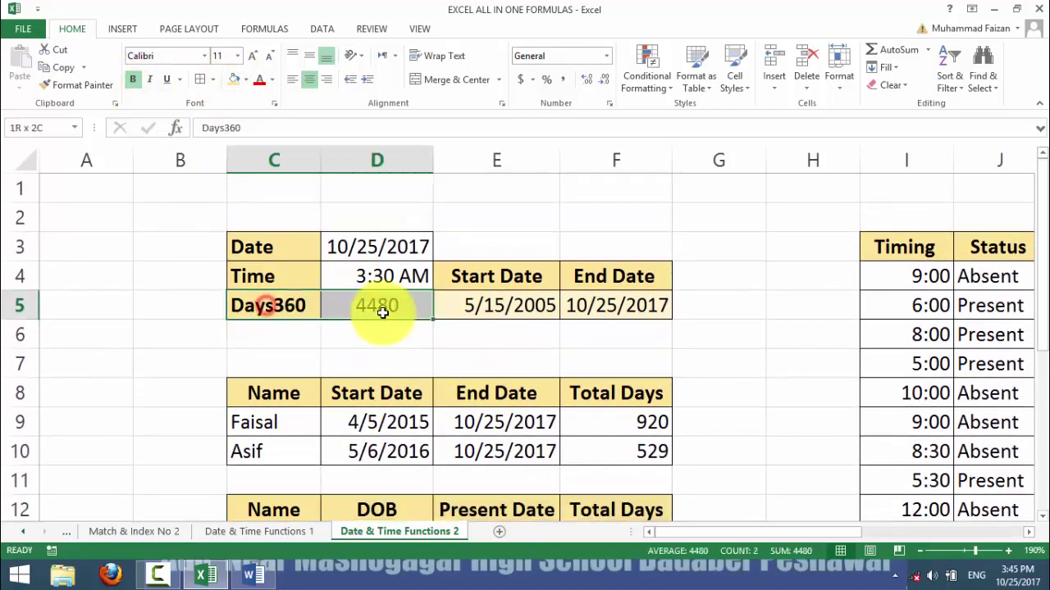
{"action": "left_click", "coordinate": [482, 307]}
{"action": "scroll", "coordinate": [600, 356], "scroll_direction": "down", "scroll_amount": 2}
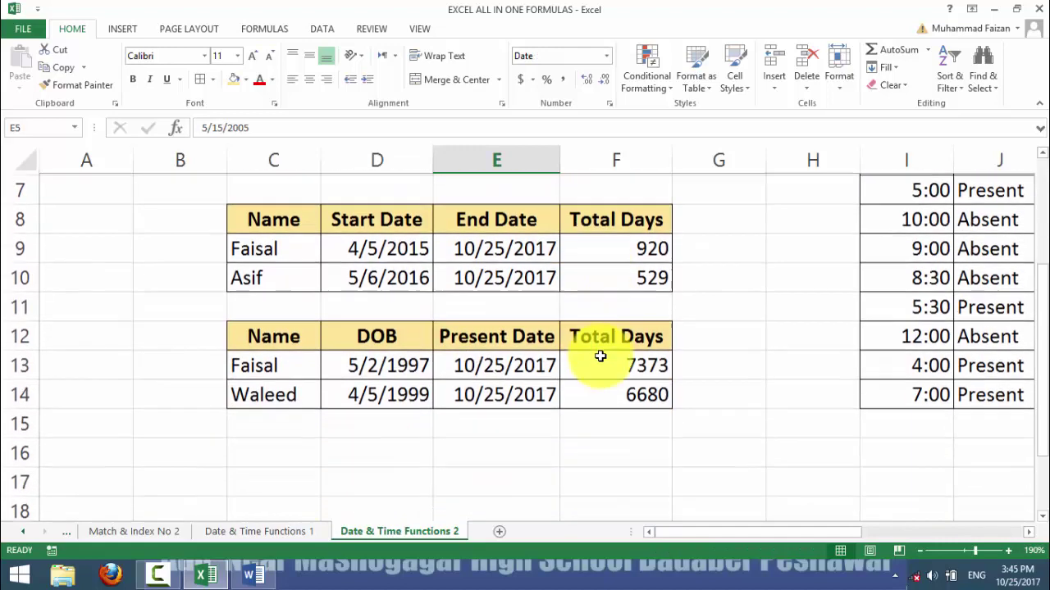
{"action": "scroll", "coordinate": [600, 356], "scroll_direction": "up", "scroll_amount": 2}
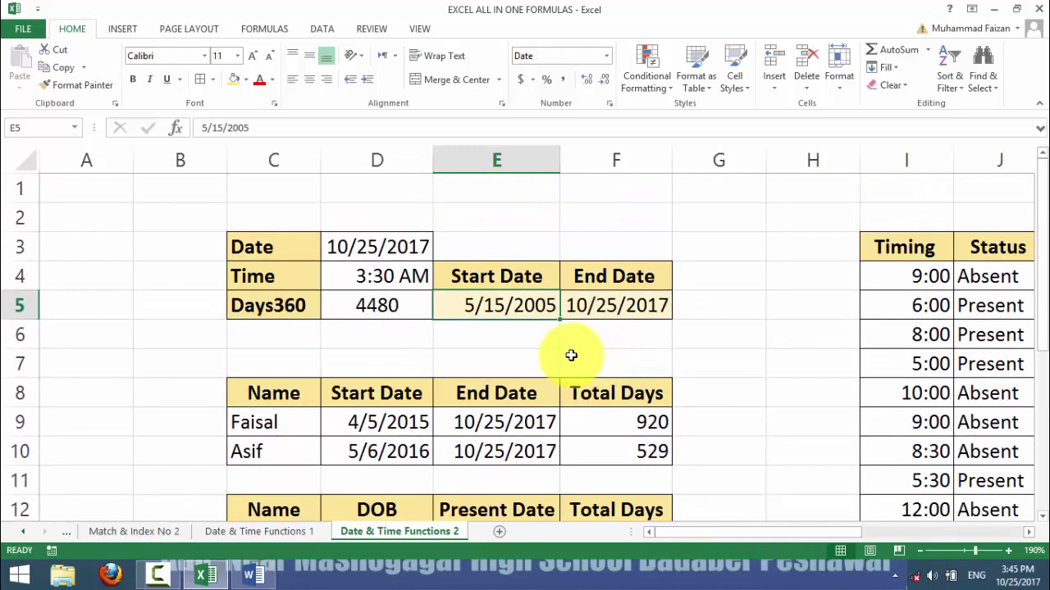
{"action": "scroll", "coordinate": [487, 344], "scroll_direction": "down", "scroll_amount": 1}
{"action": "scroll", "coordinate": [488, 344], "scroll_direction": "up", "scroll_amount": 1}
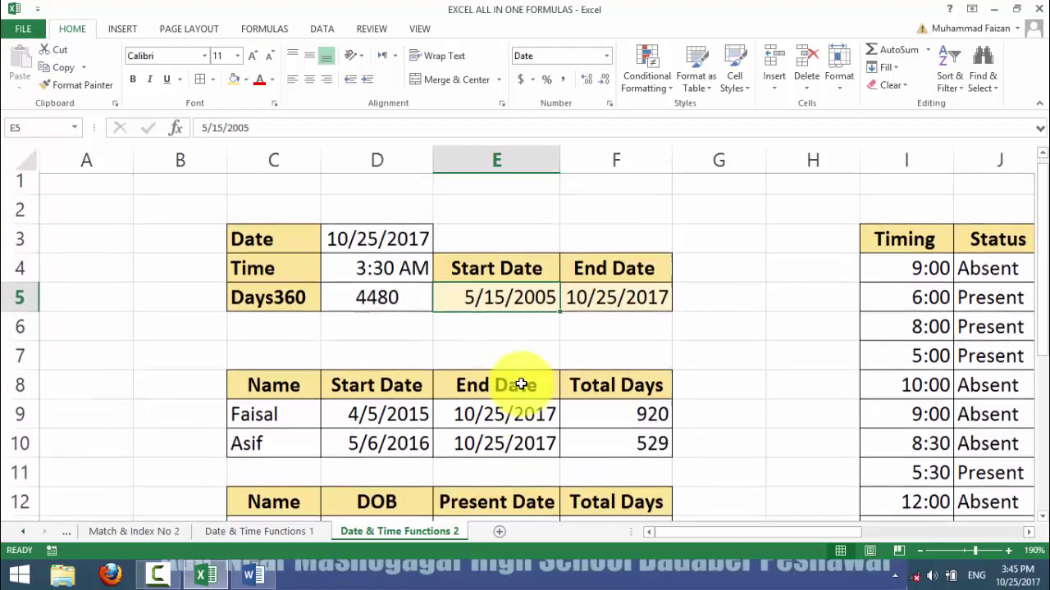
{"action": "scroll", "coordinate": [484, 400], "scroll_direction": "down", "scroll_amount": 1}
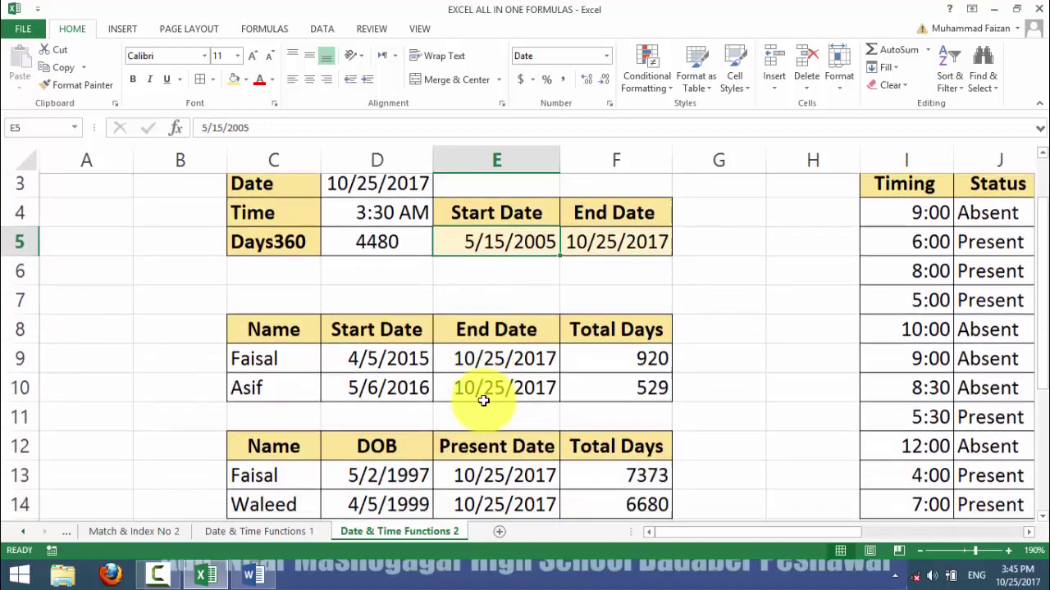